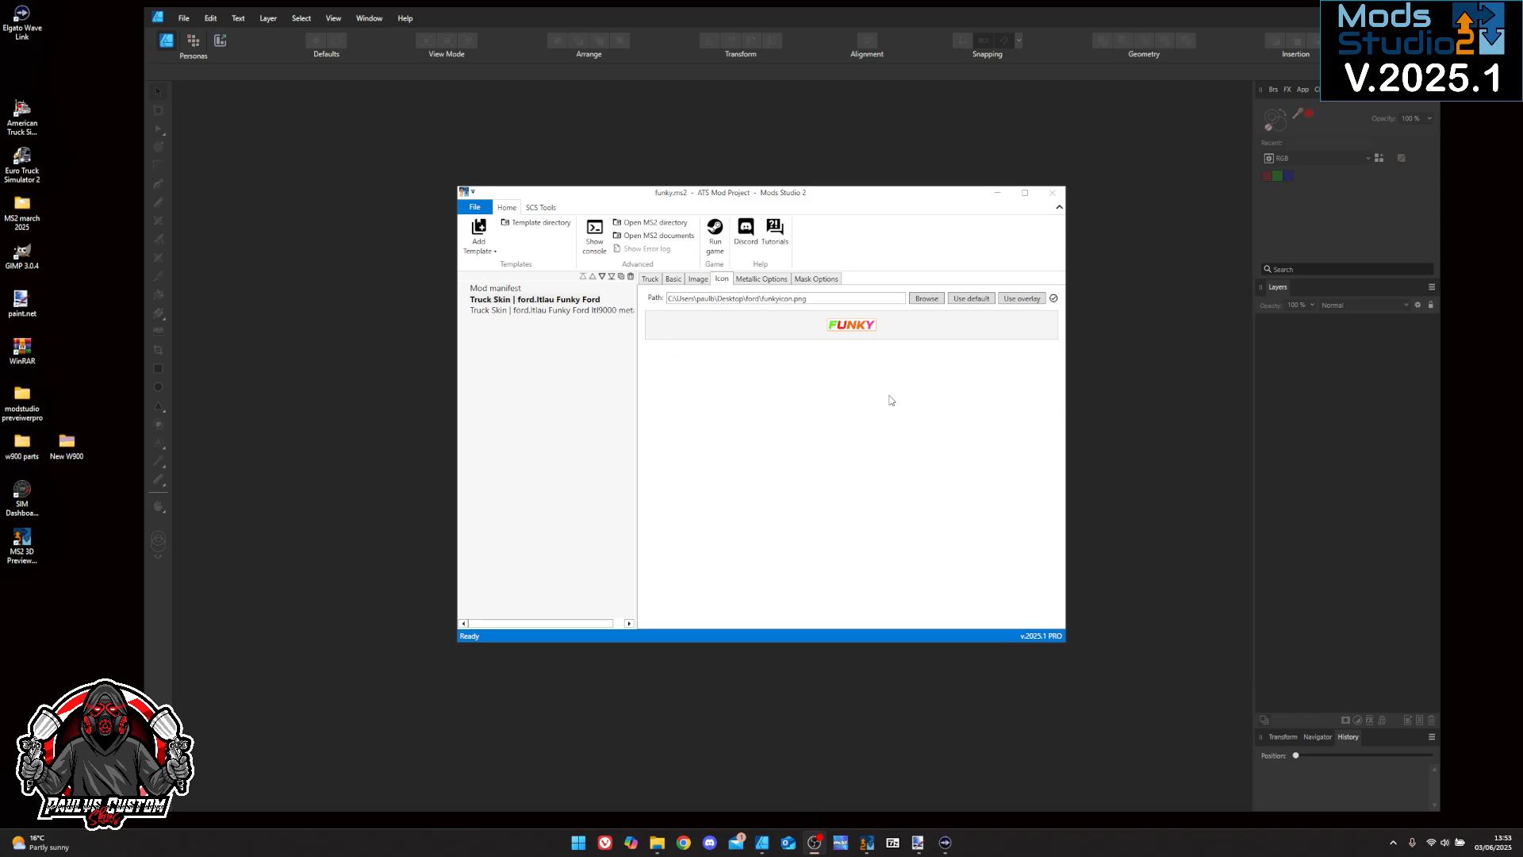
Review the Funky Ford truck skin's truck, basic, image and icon settings, plus the mod manifest's icon and basic settings
left_click_drag(748, 193, 787, 161)
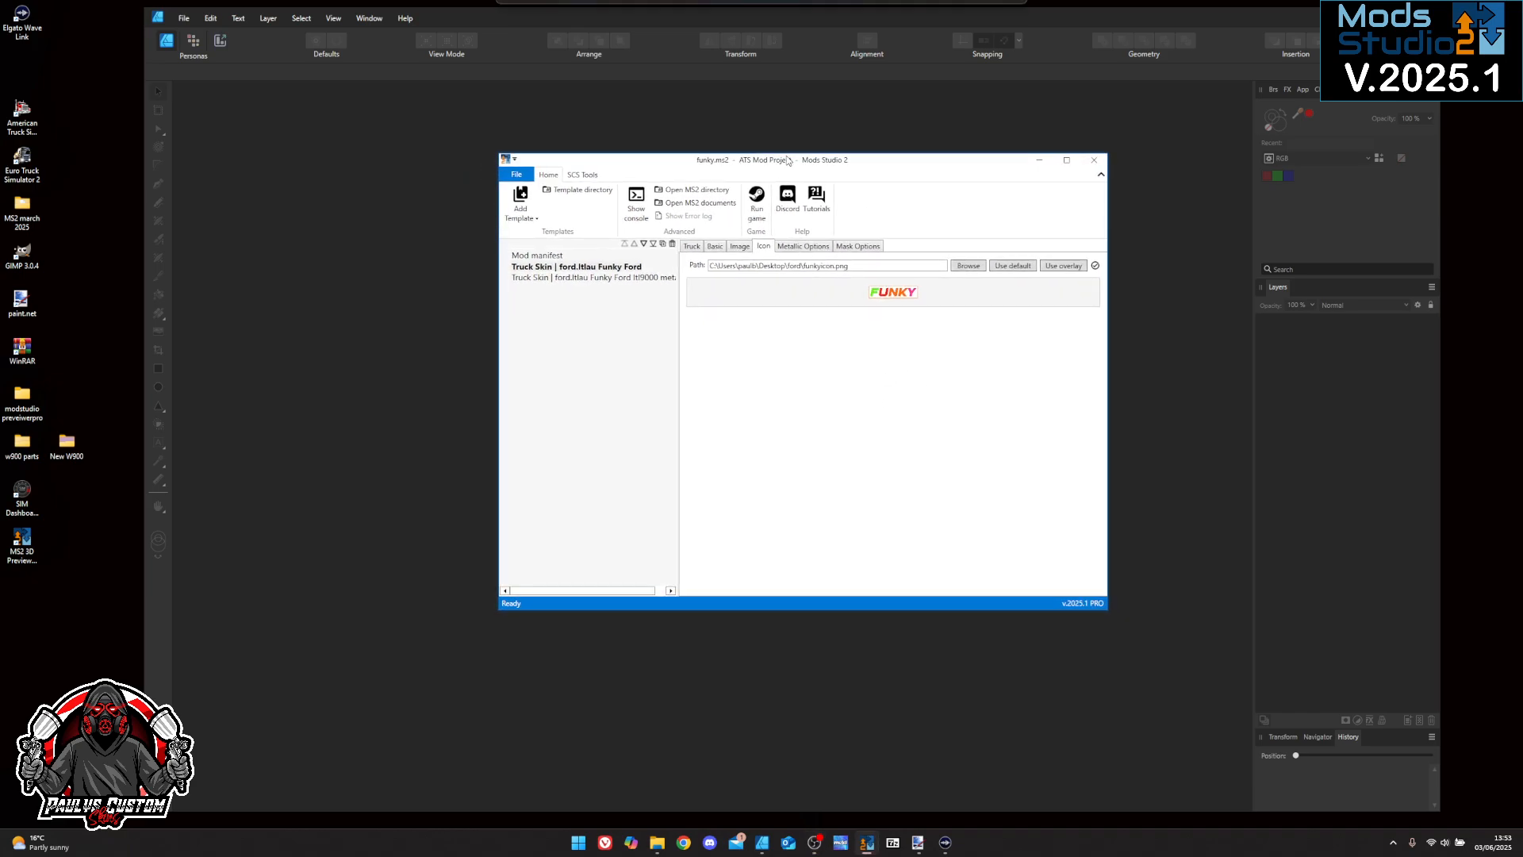
left_click(699, 249)
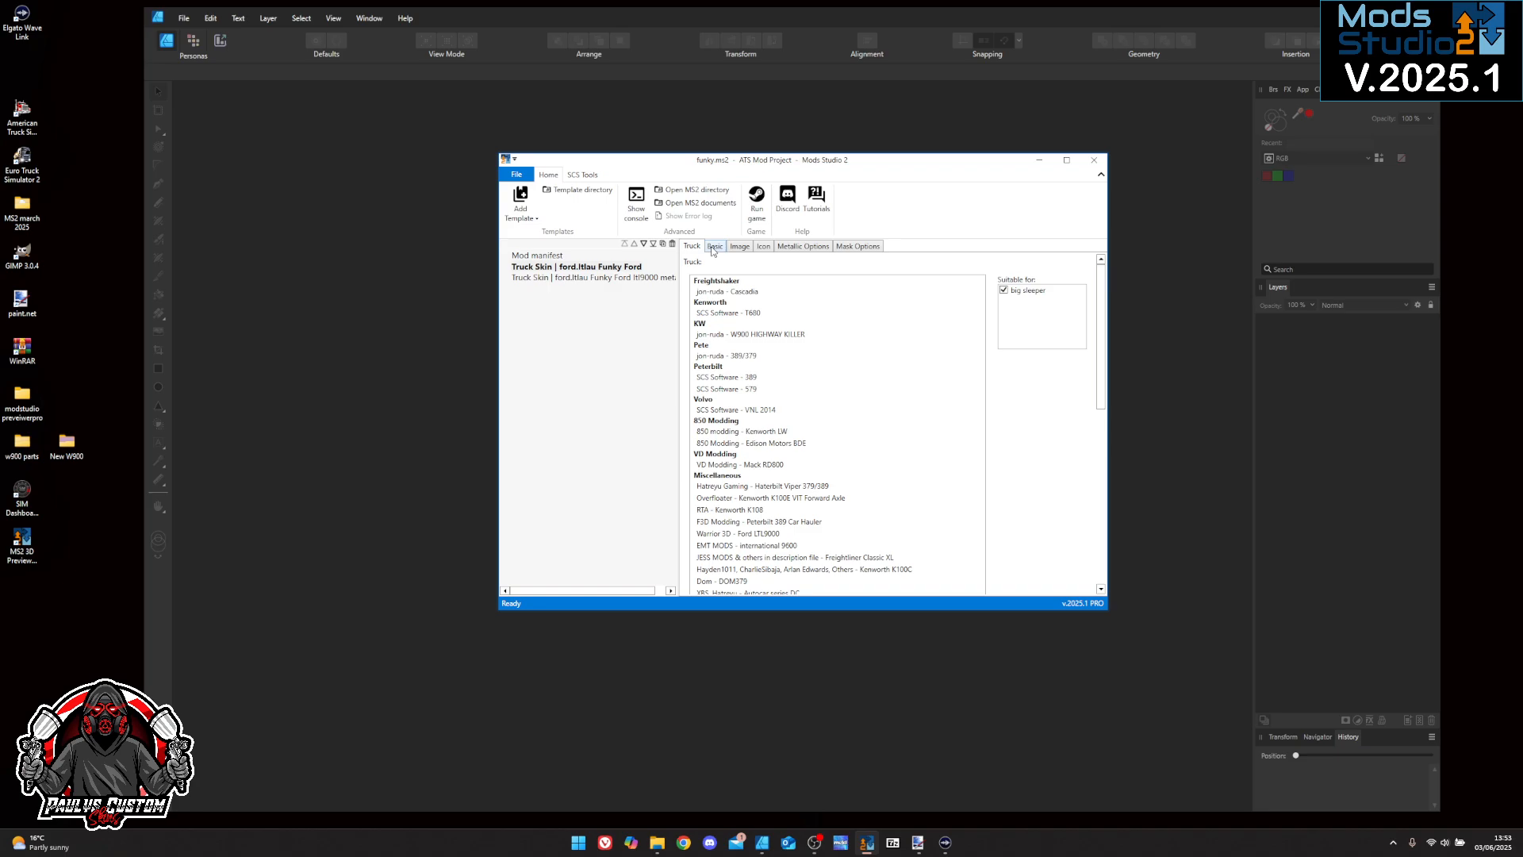
left_click(716, 247)
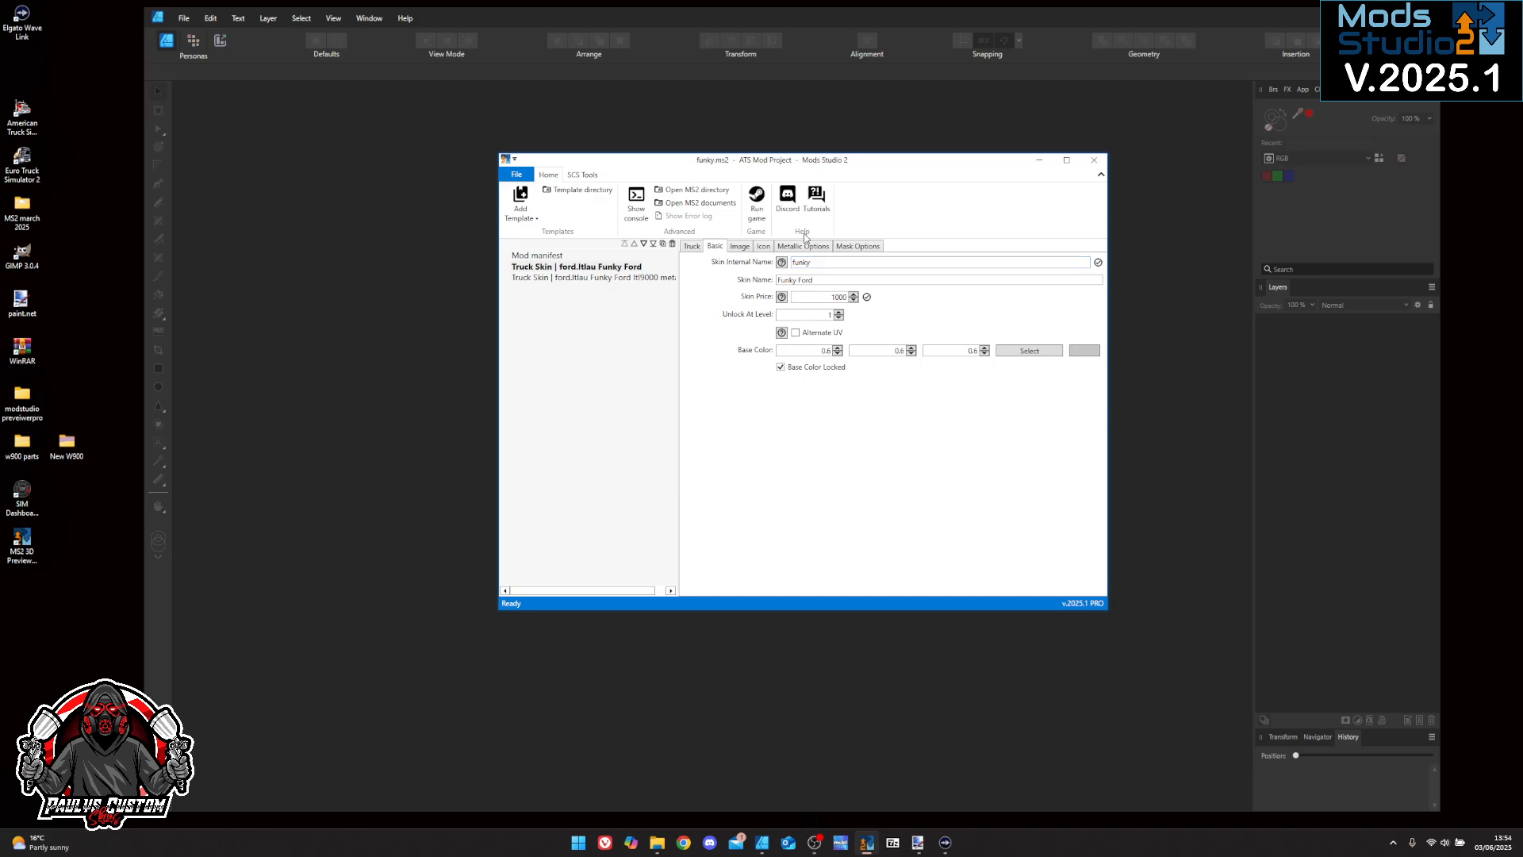
left_click(740, 247)
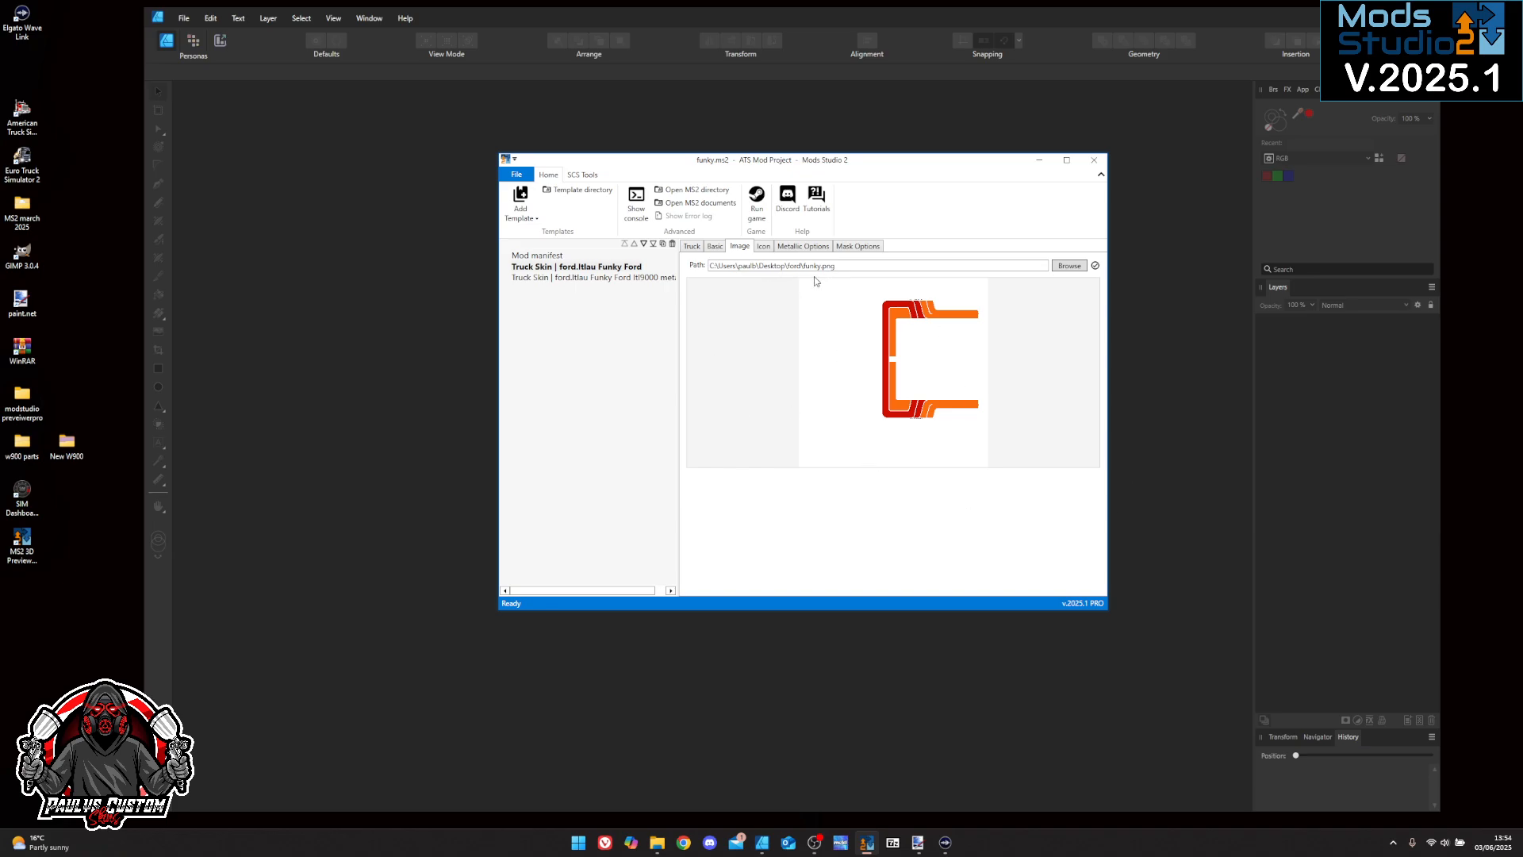
left_click(717, 247)
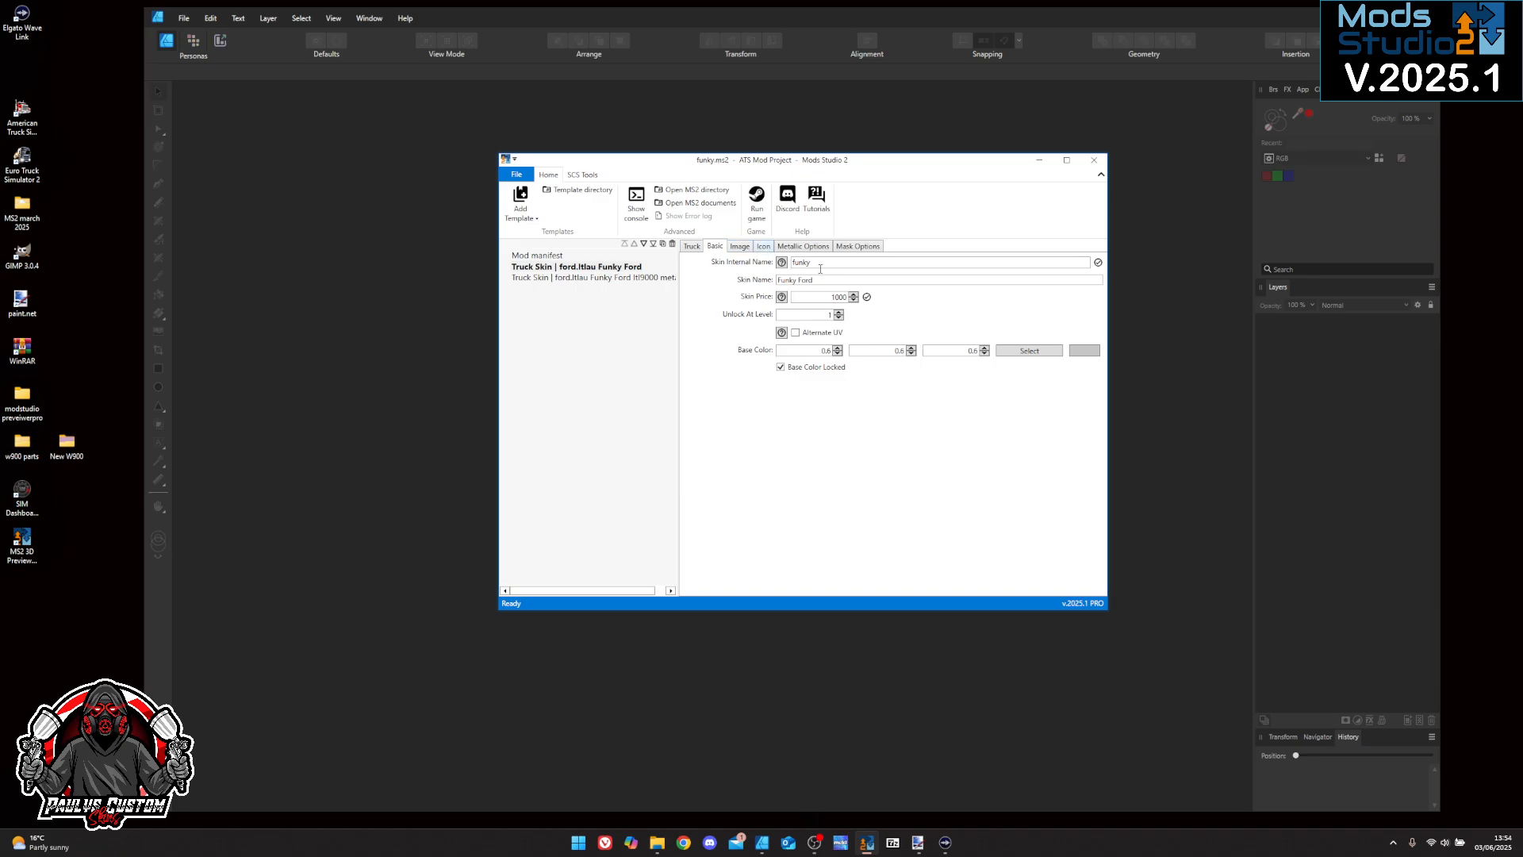
left_click(763, 247)
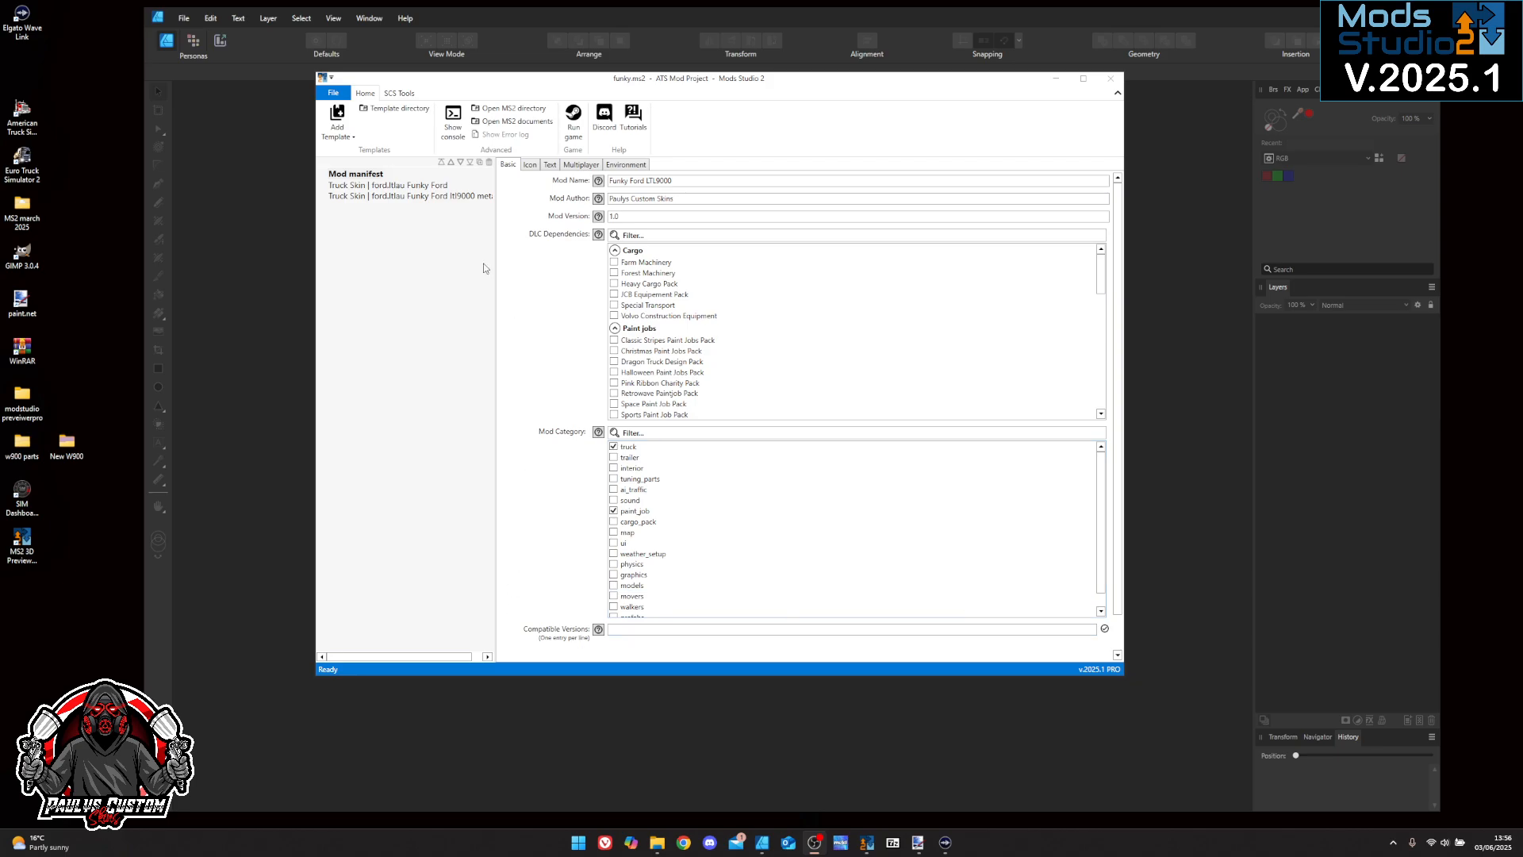
left_click(529, 164)
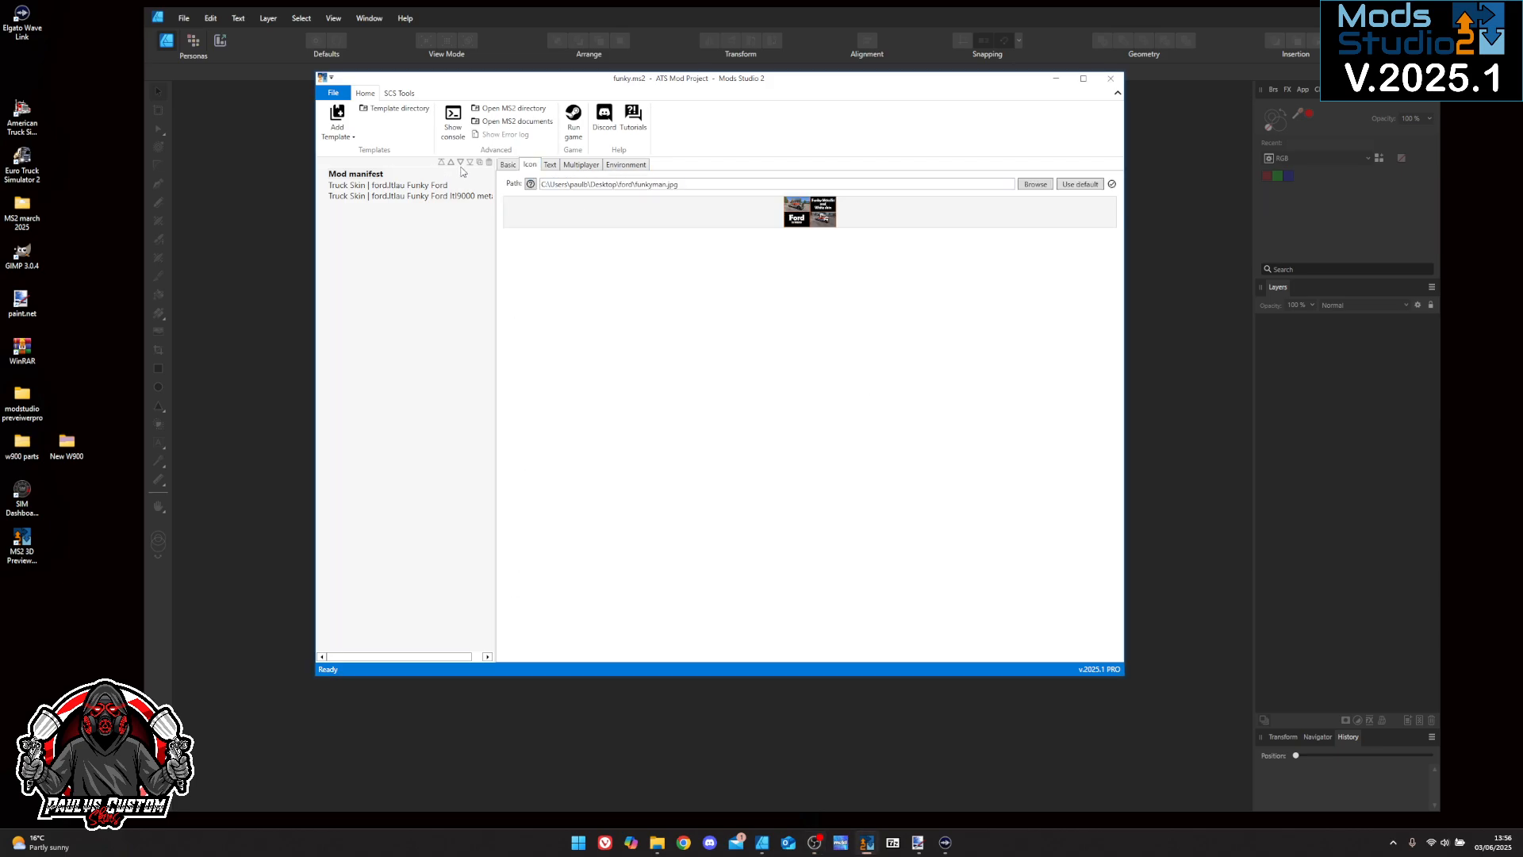
left_click(509, 164)
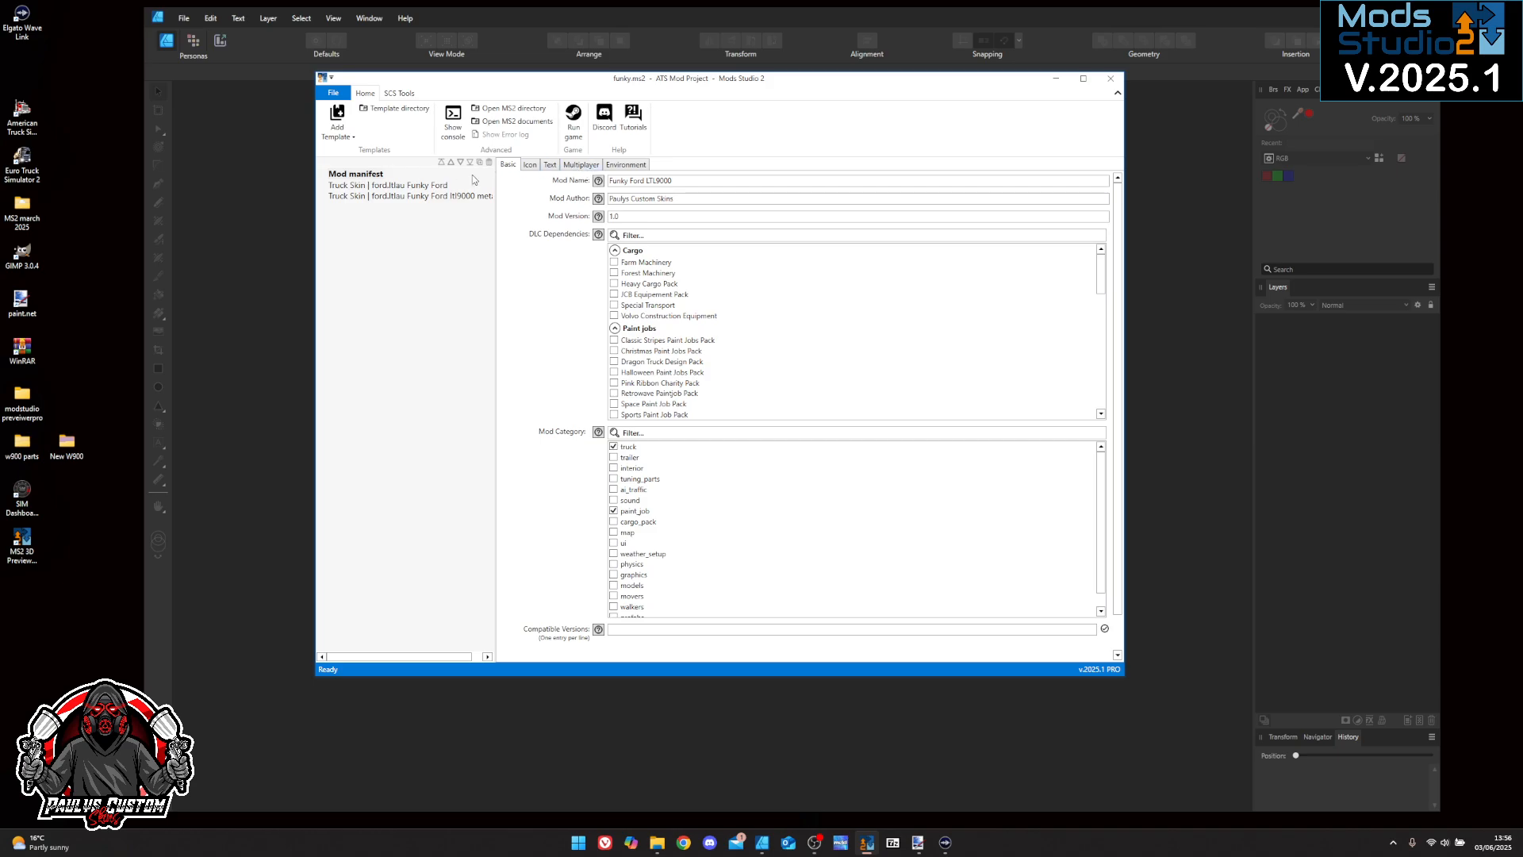
Check the Funky Ford truck skin's metallic and icon settings and enable its mask color
left_click(406, 186)
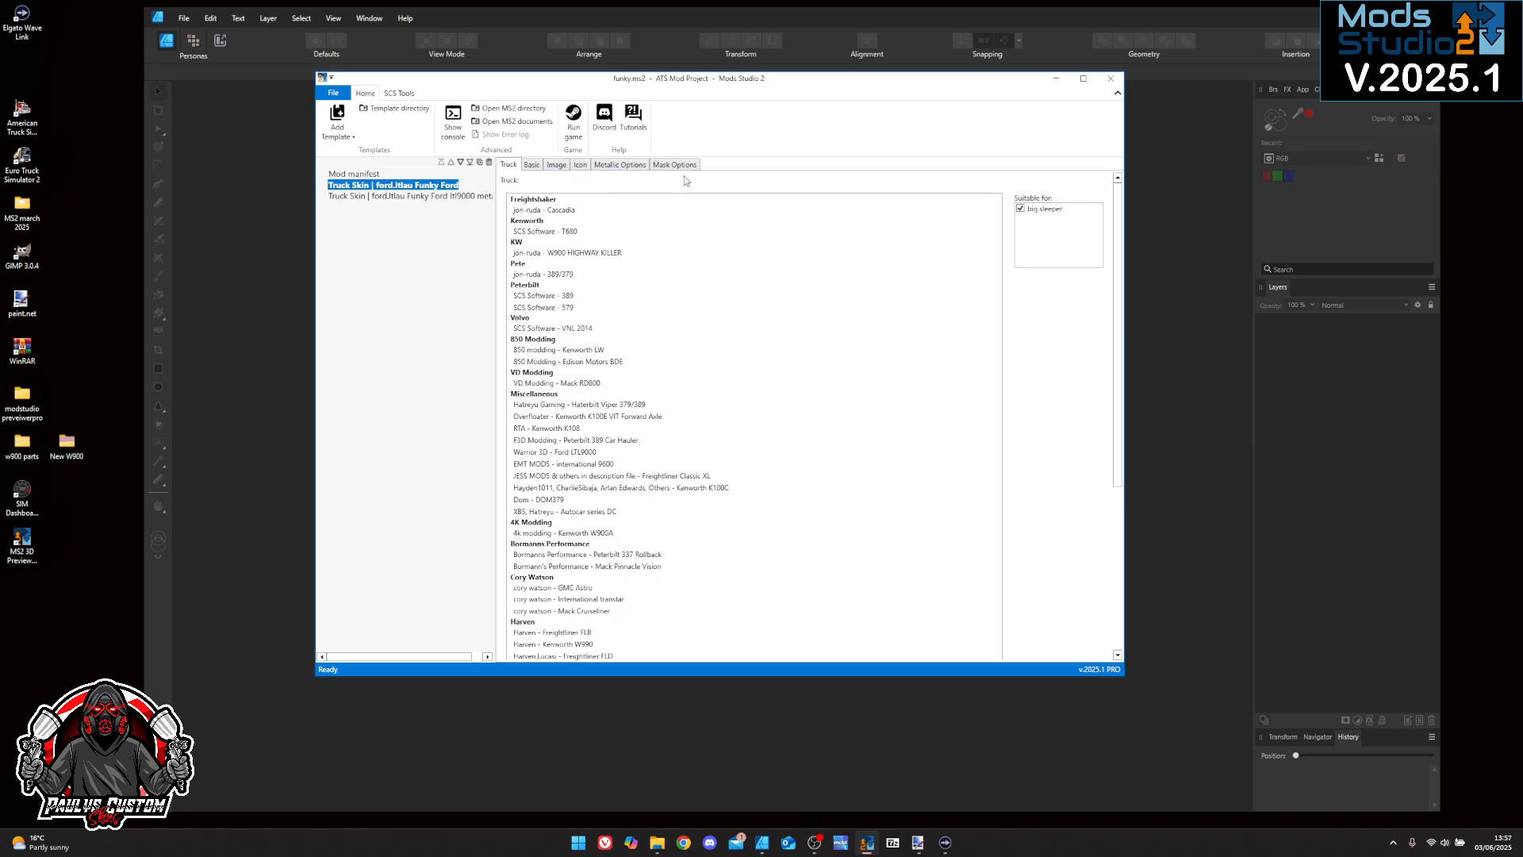
left_click(617, 167)
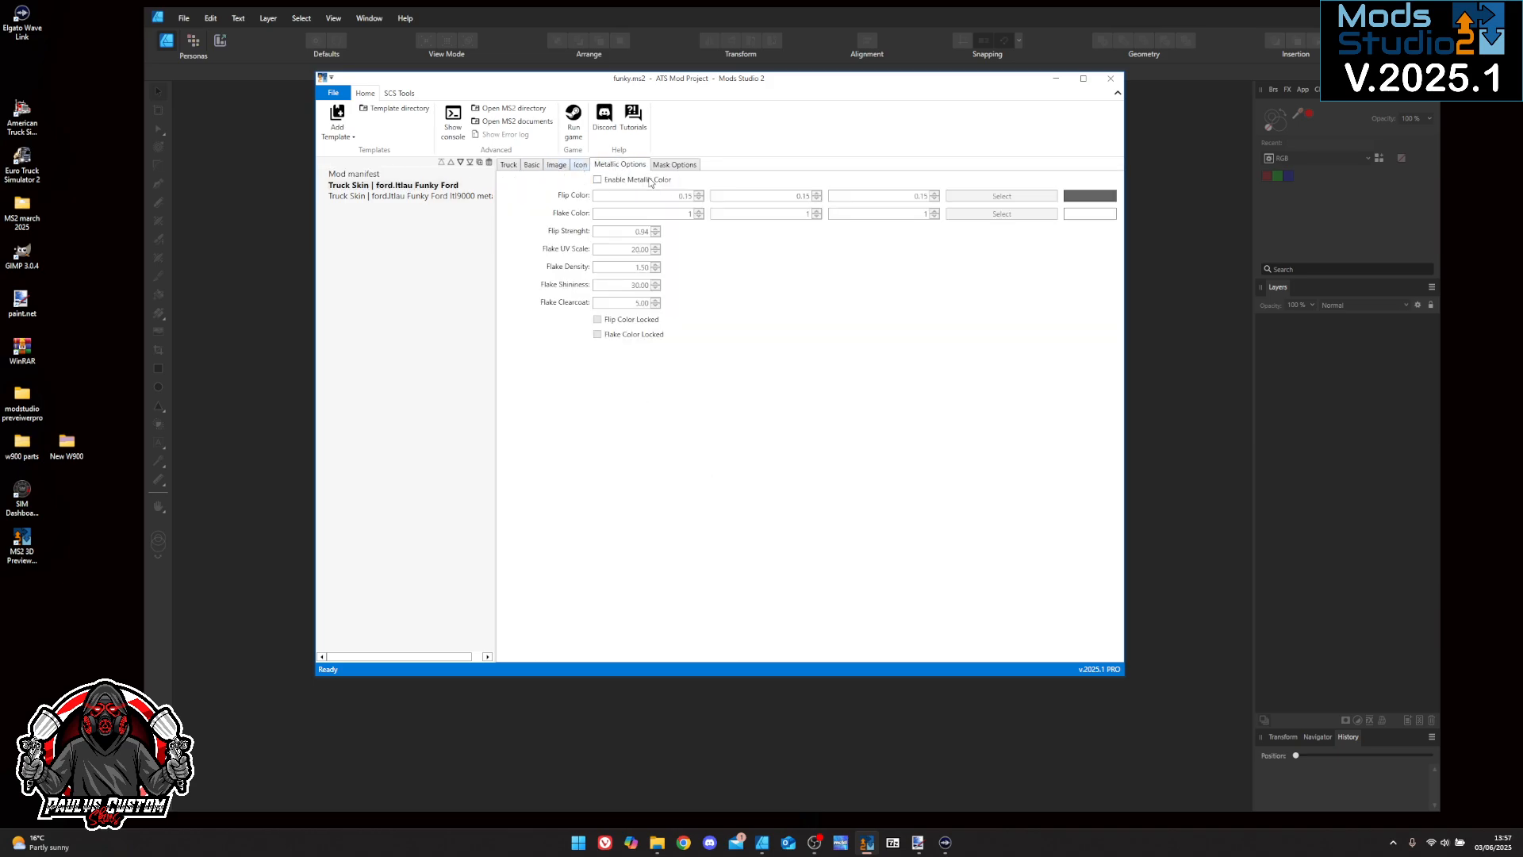
left_click(580, 165)
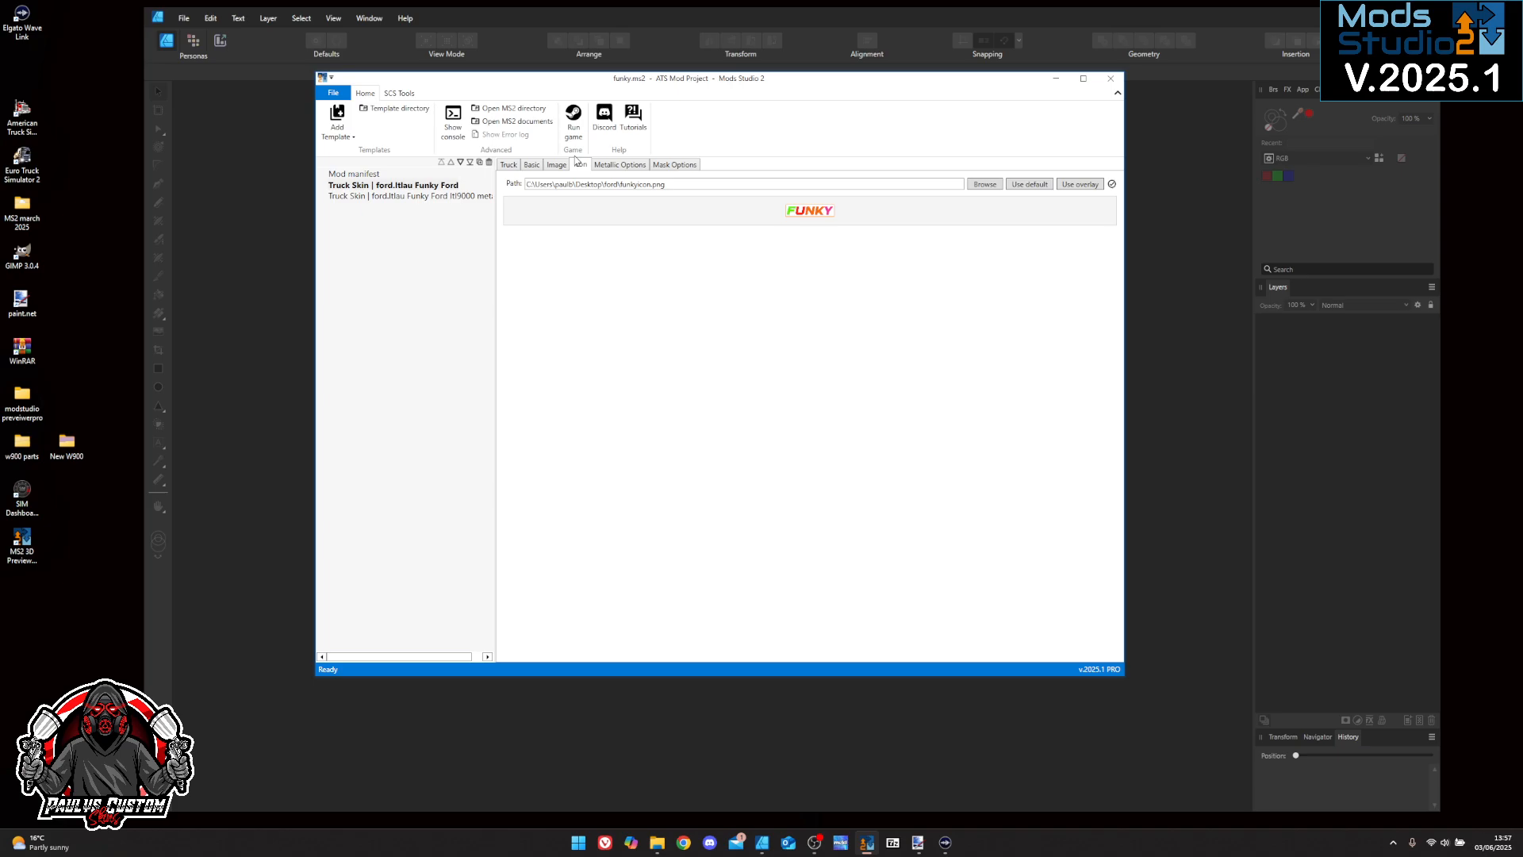
left_click(627, 165)
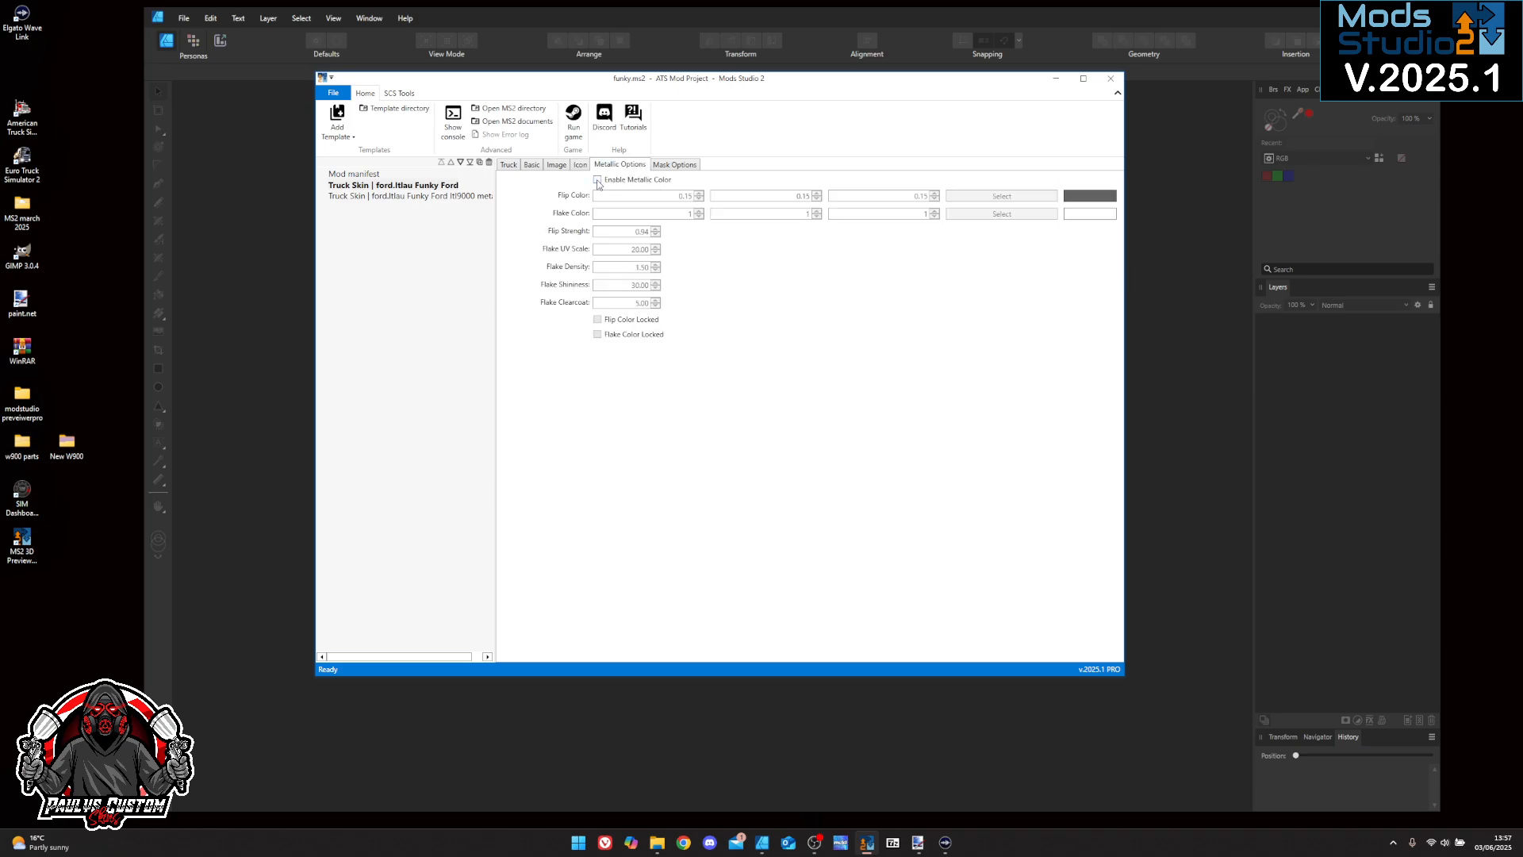
left_click(688, 167)
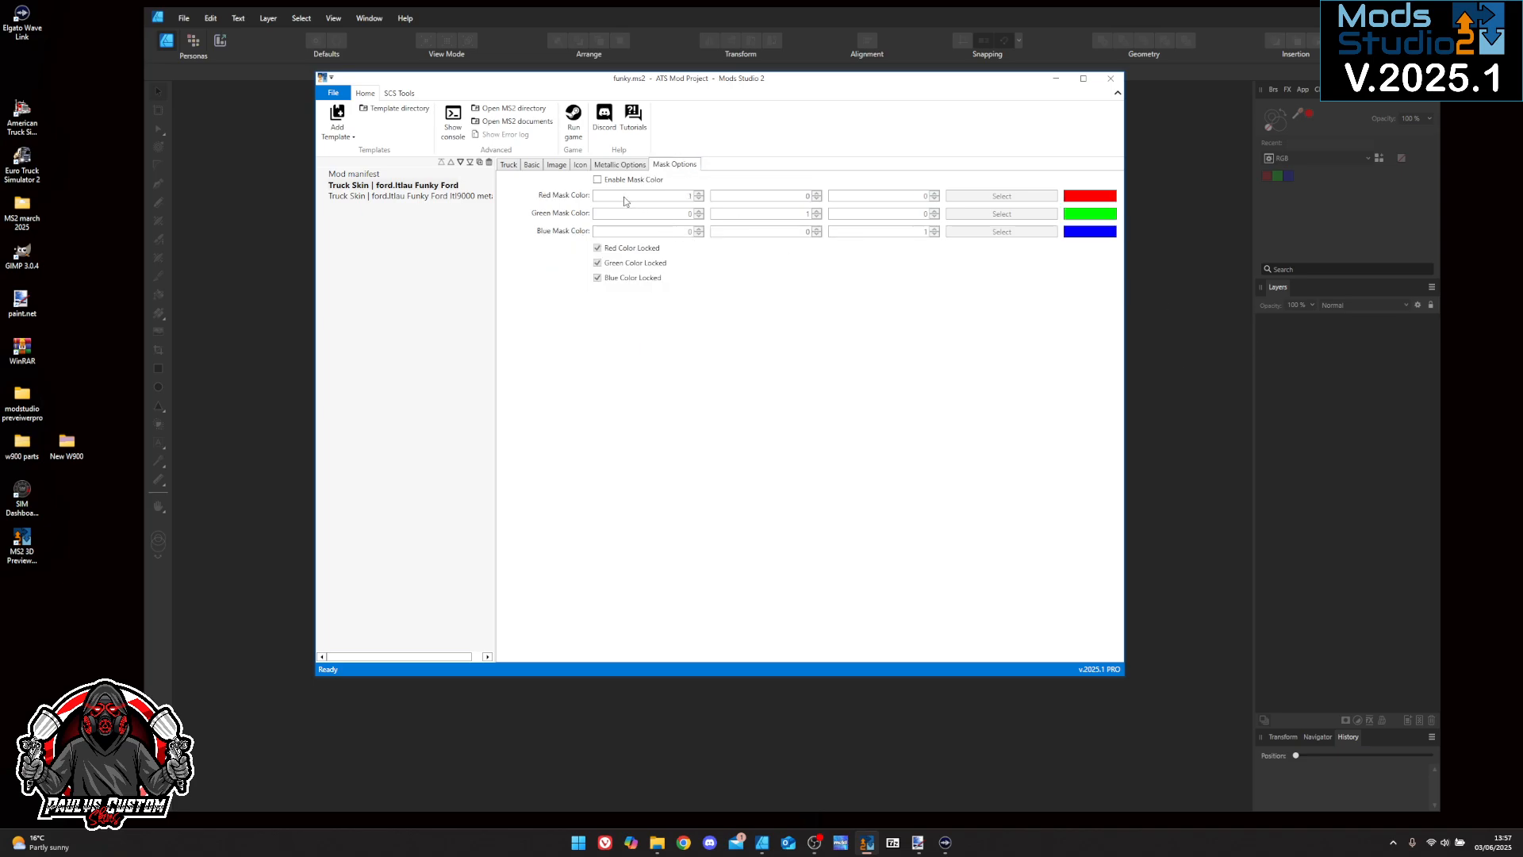
left_click(596, 180)
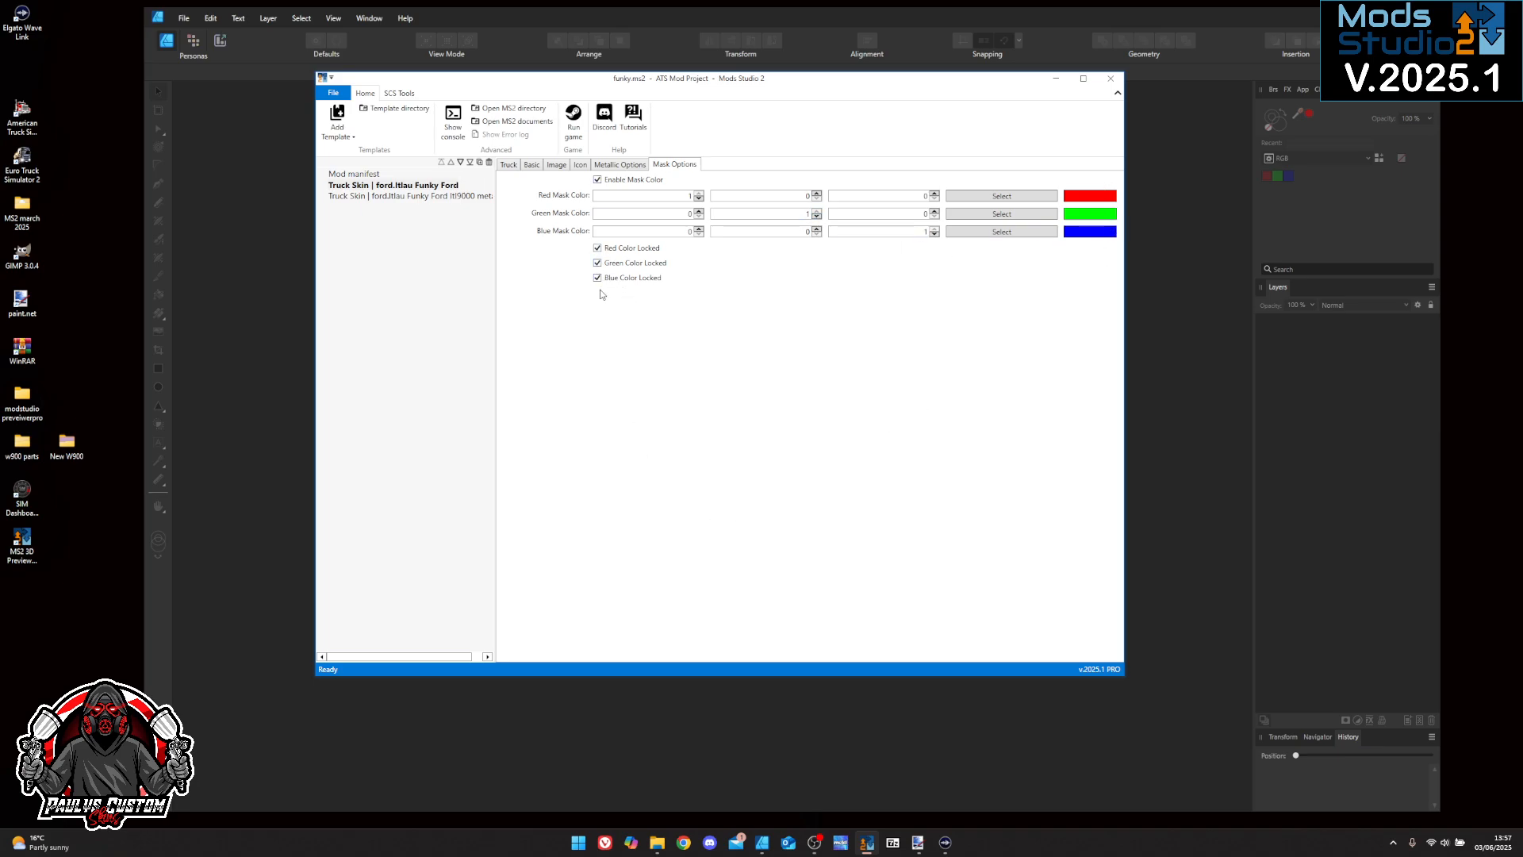
Unlock the truck skin's base color and sample a dark red in the color picker without applying it
left_click(534, 165)
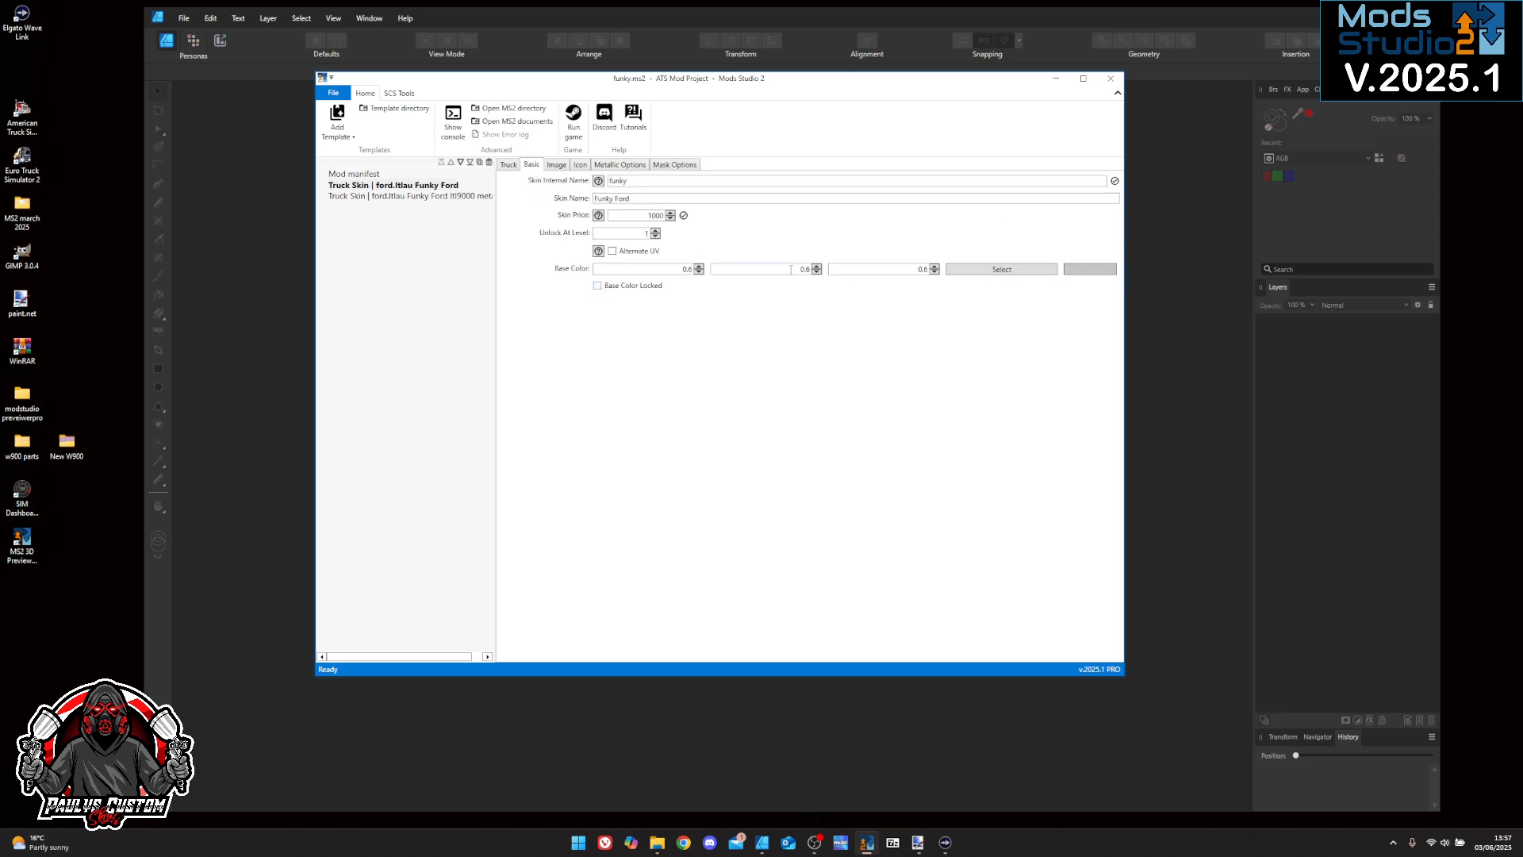
left_click(996, 274)
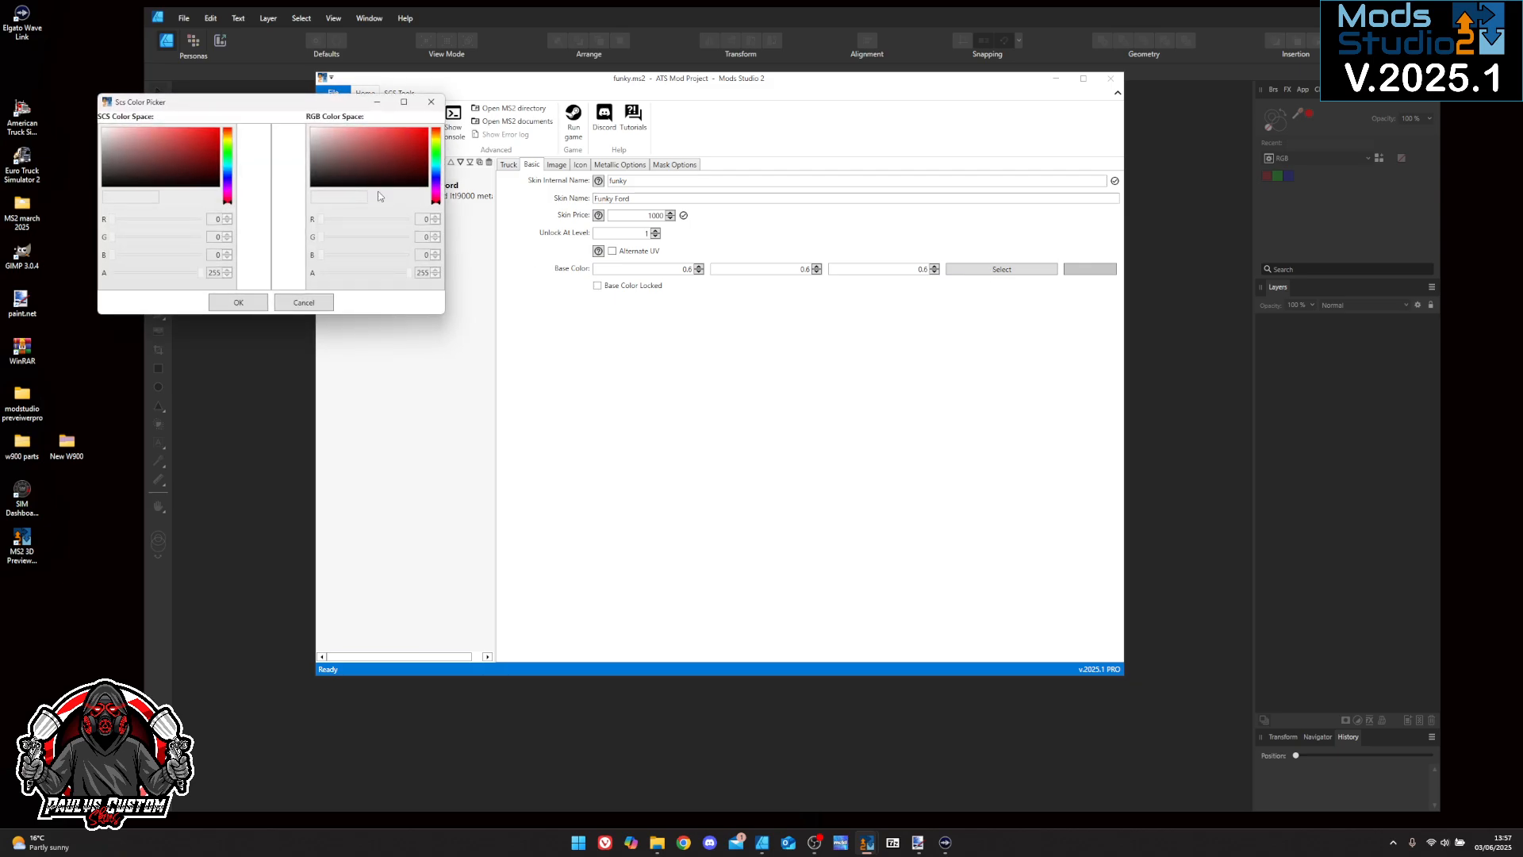
left_click(403, 175)
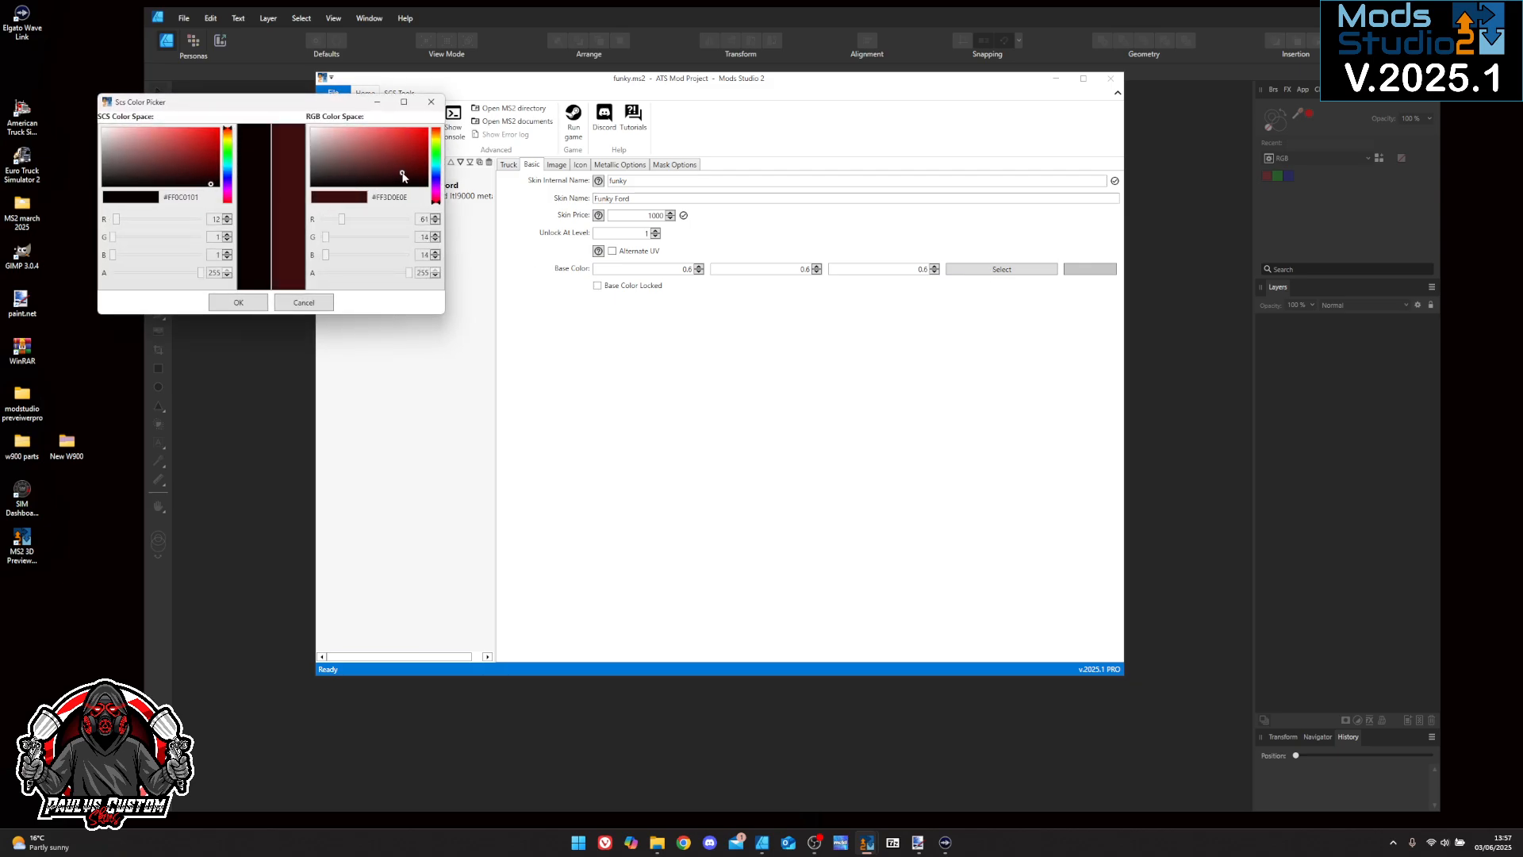
left_click(431, 101)
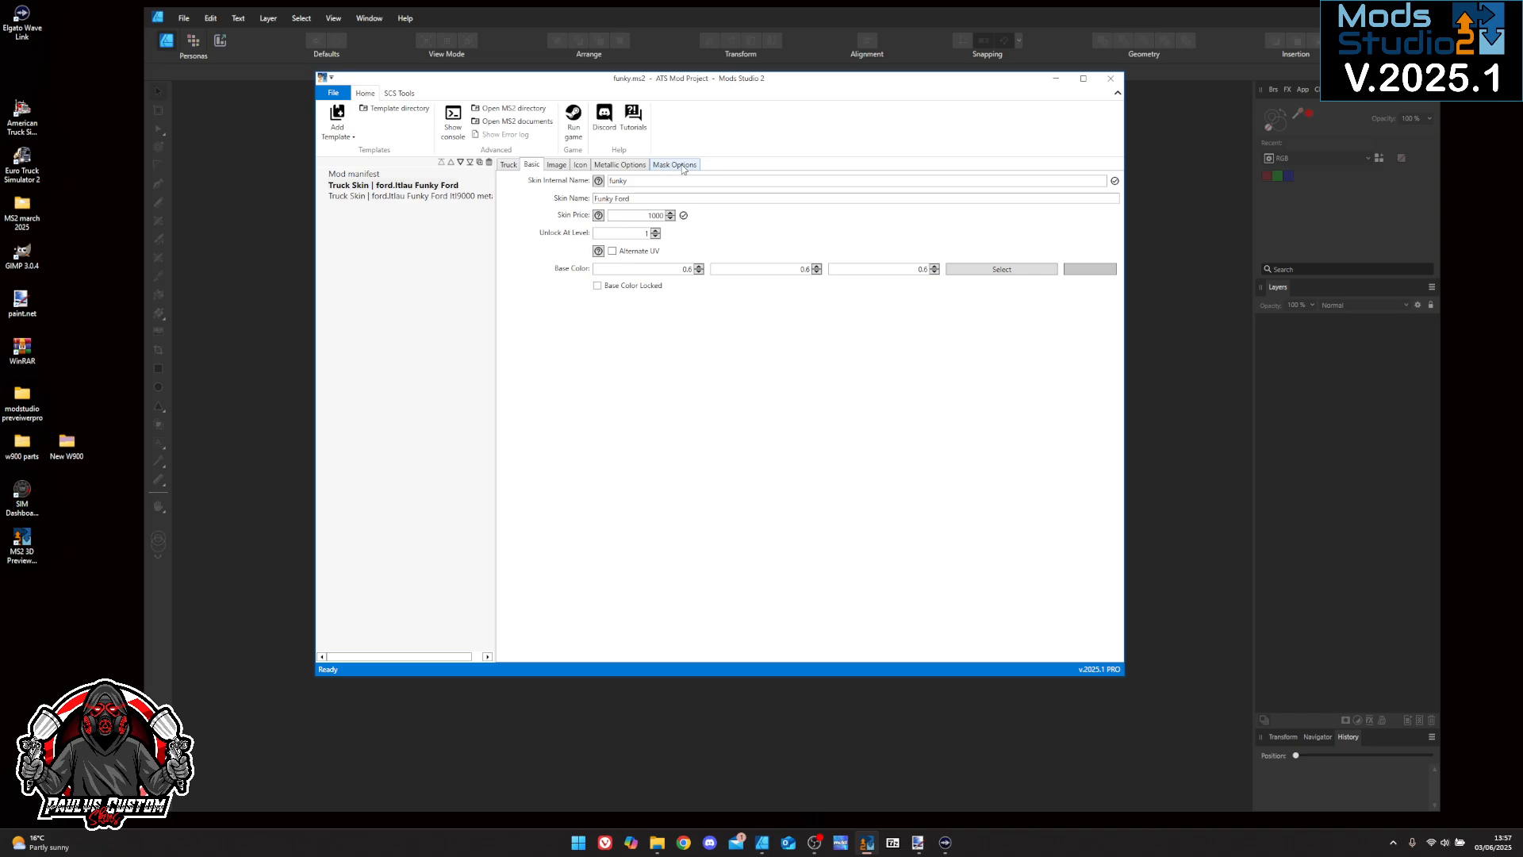
Review the mod manifest's icon, mod description, multiplayer and environment settings
left_click(365, 175)
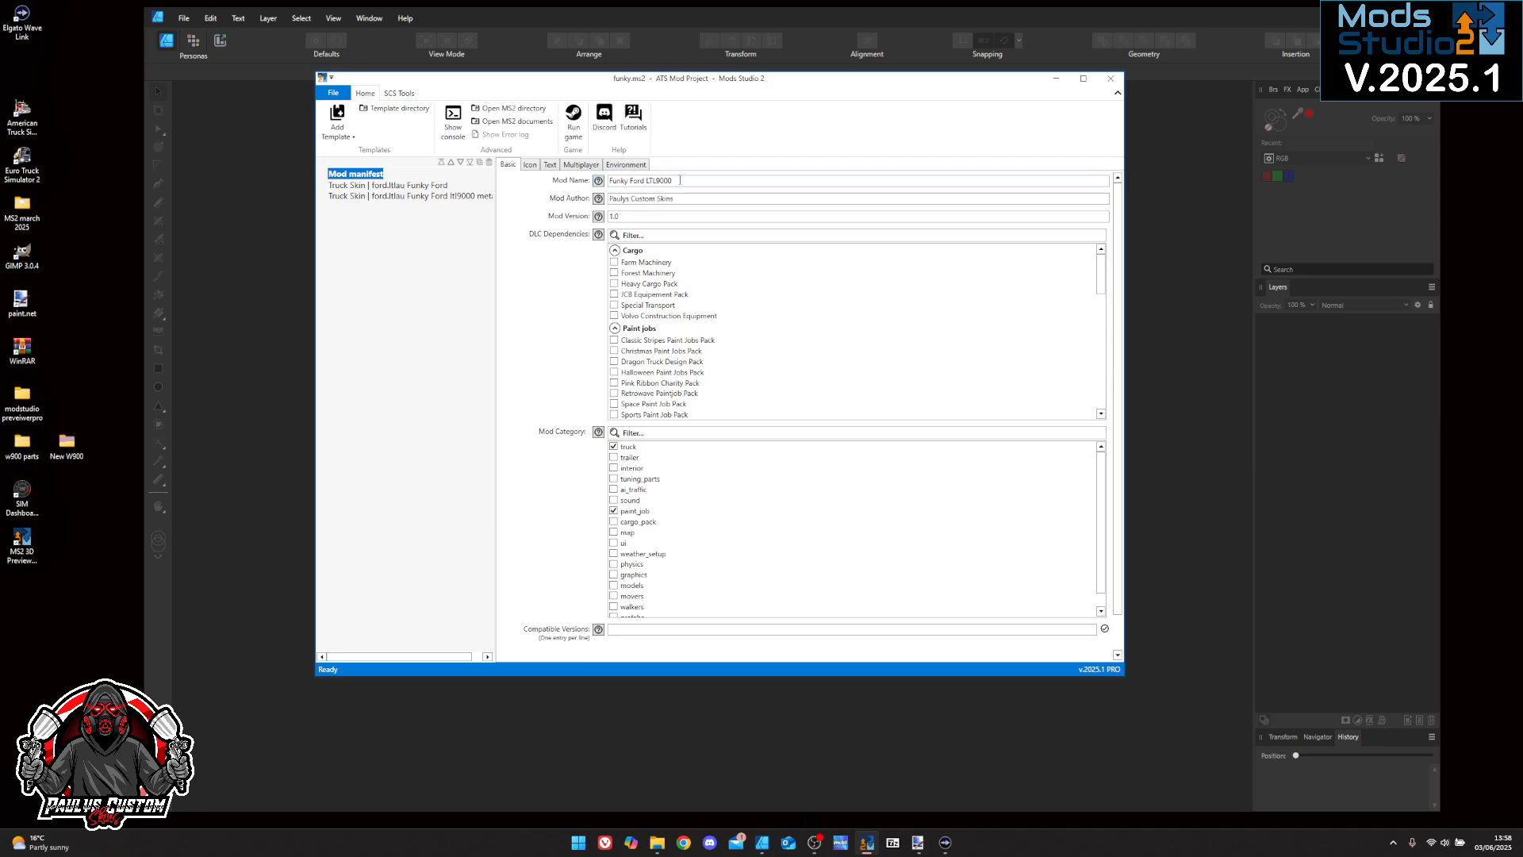
left_click(530, 165)
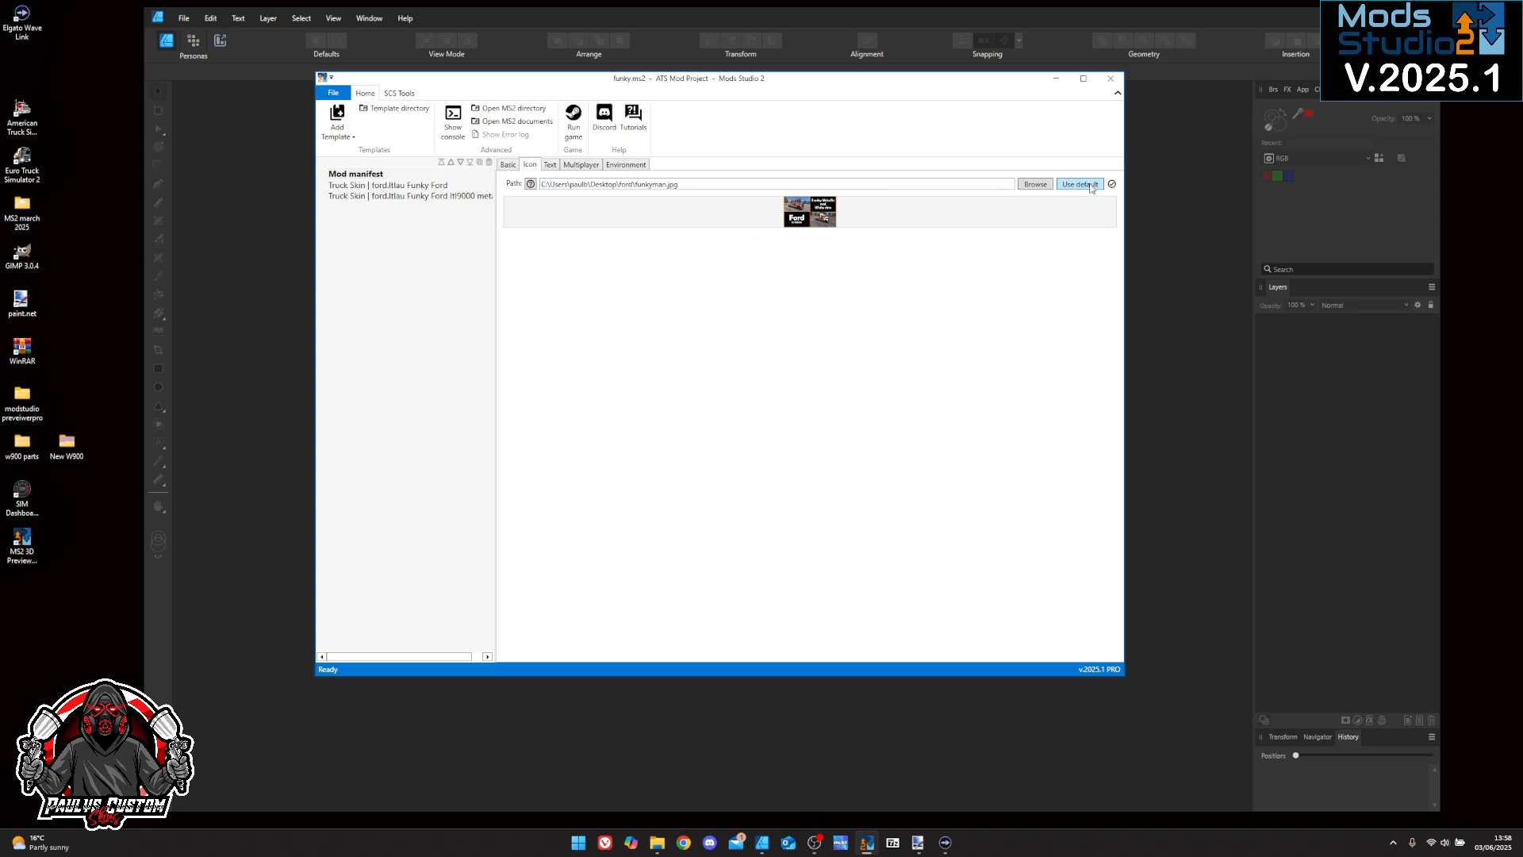
mouse_move(1113, 188)
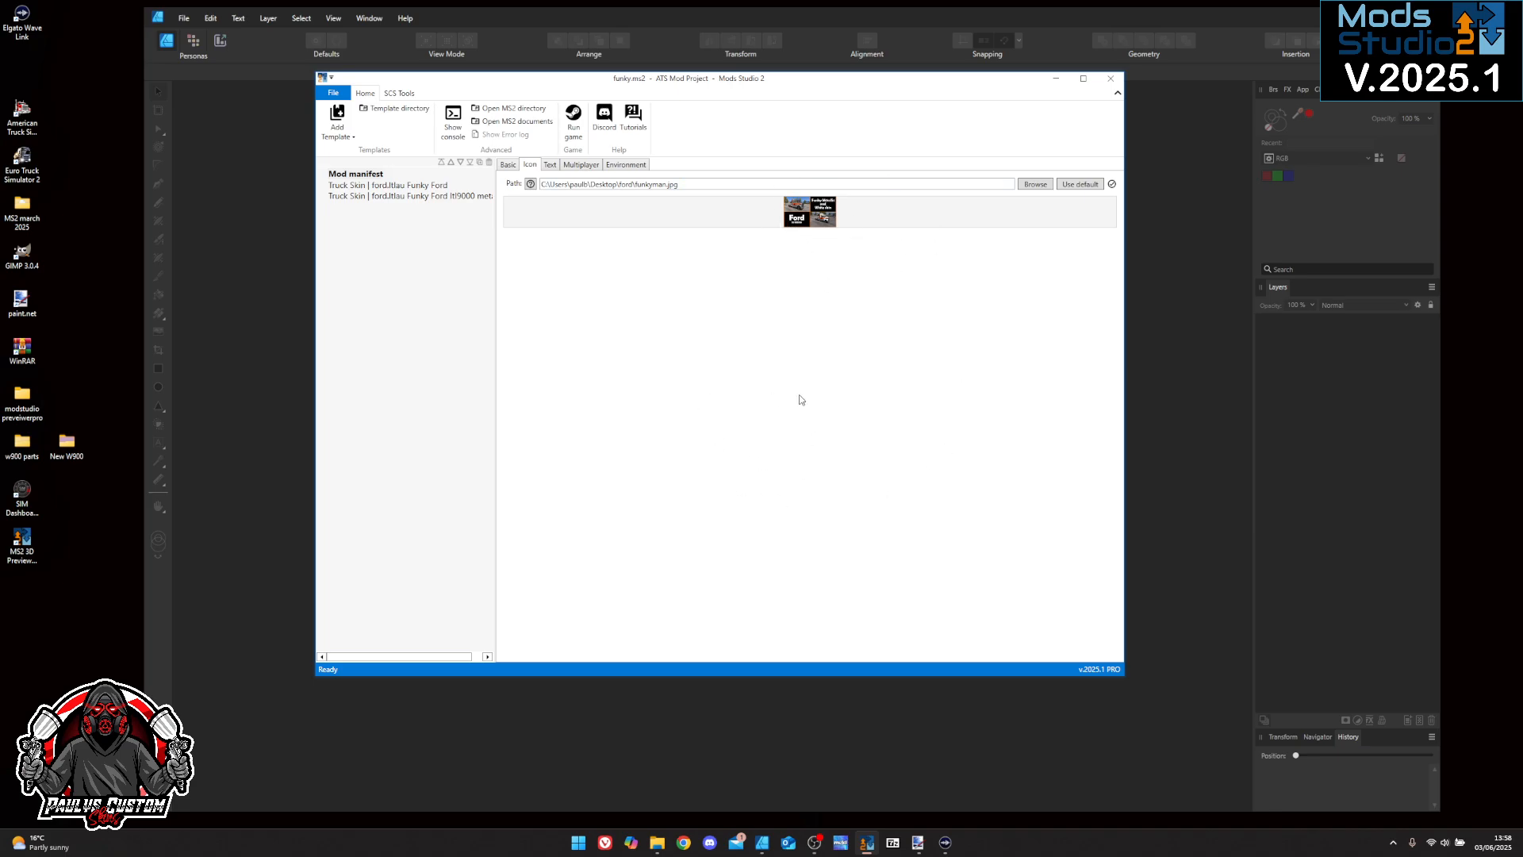
left_click(552, 166)
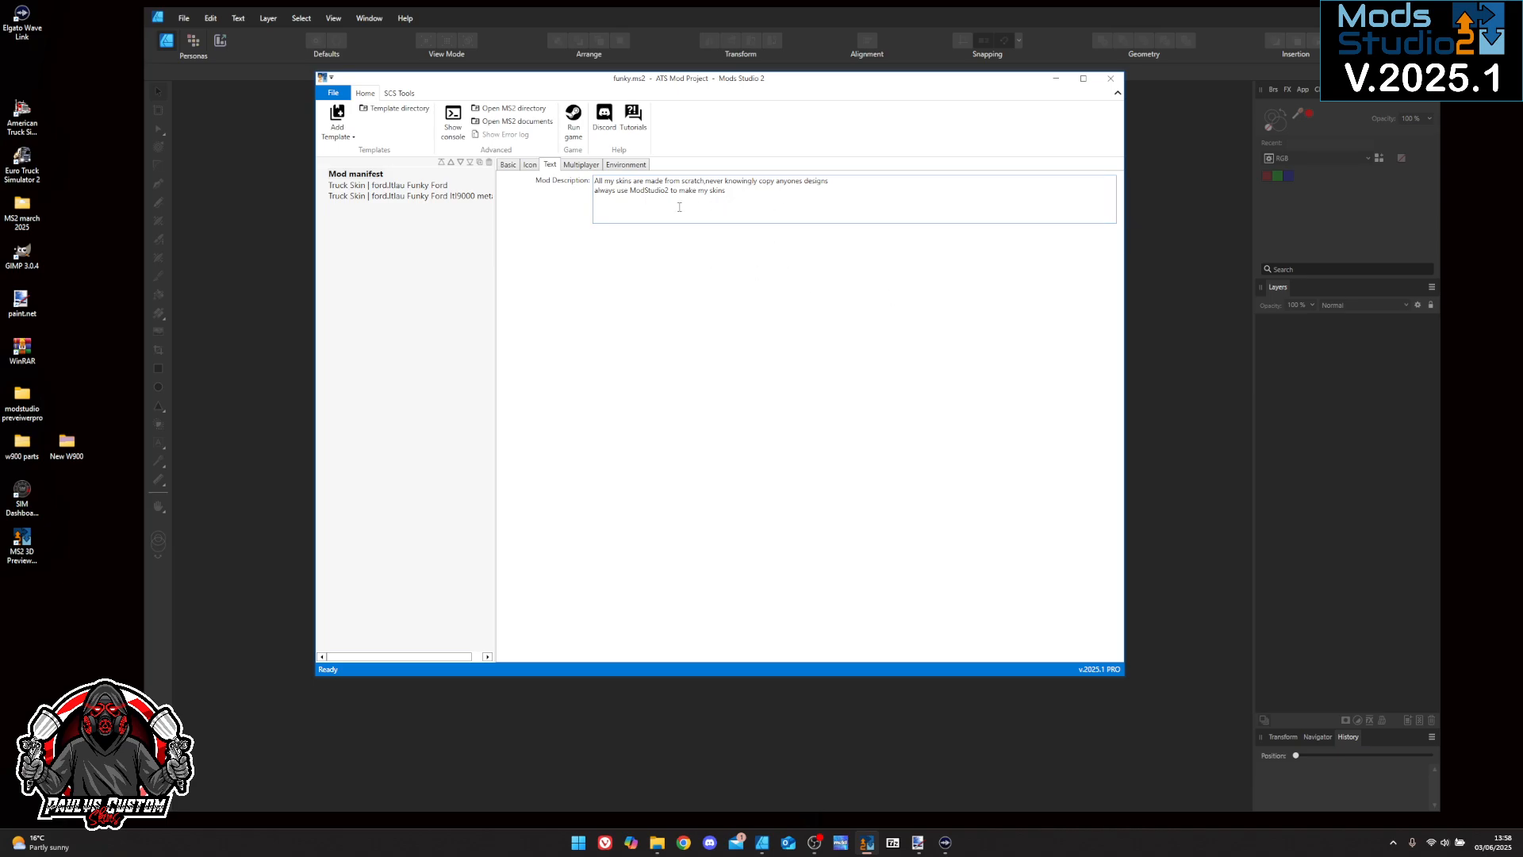
left_click(576, 164)
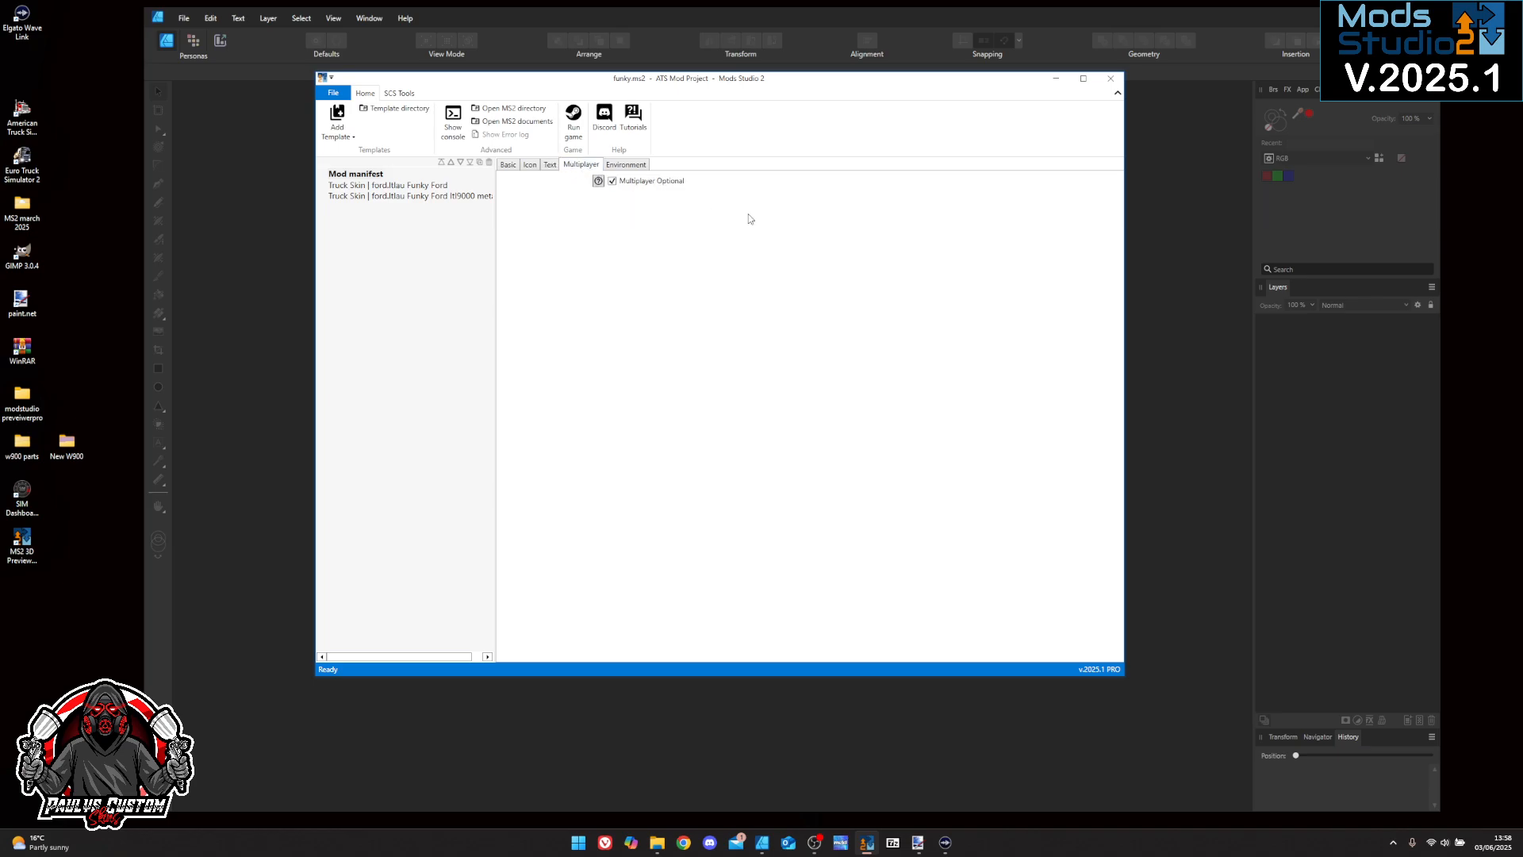
left_click(628, 165)
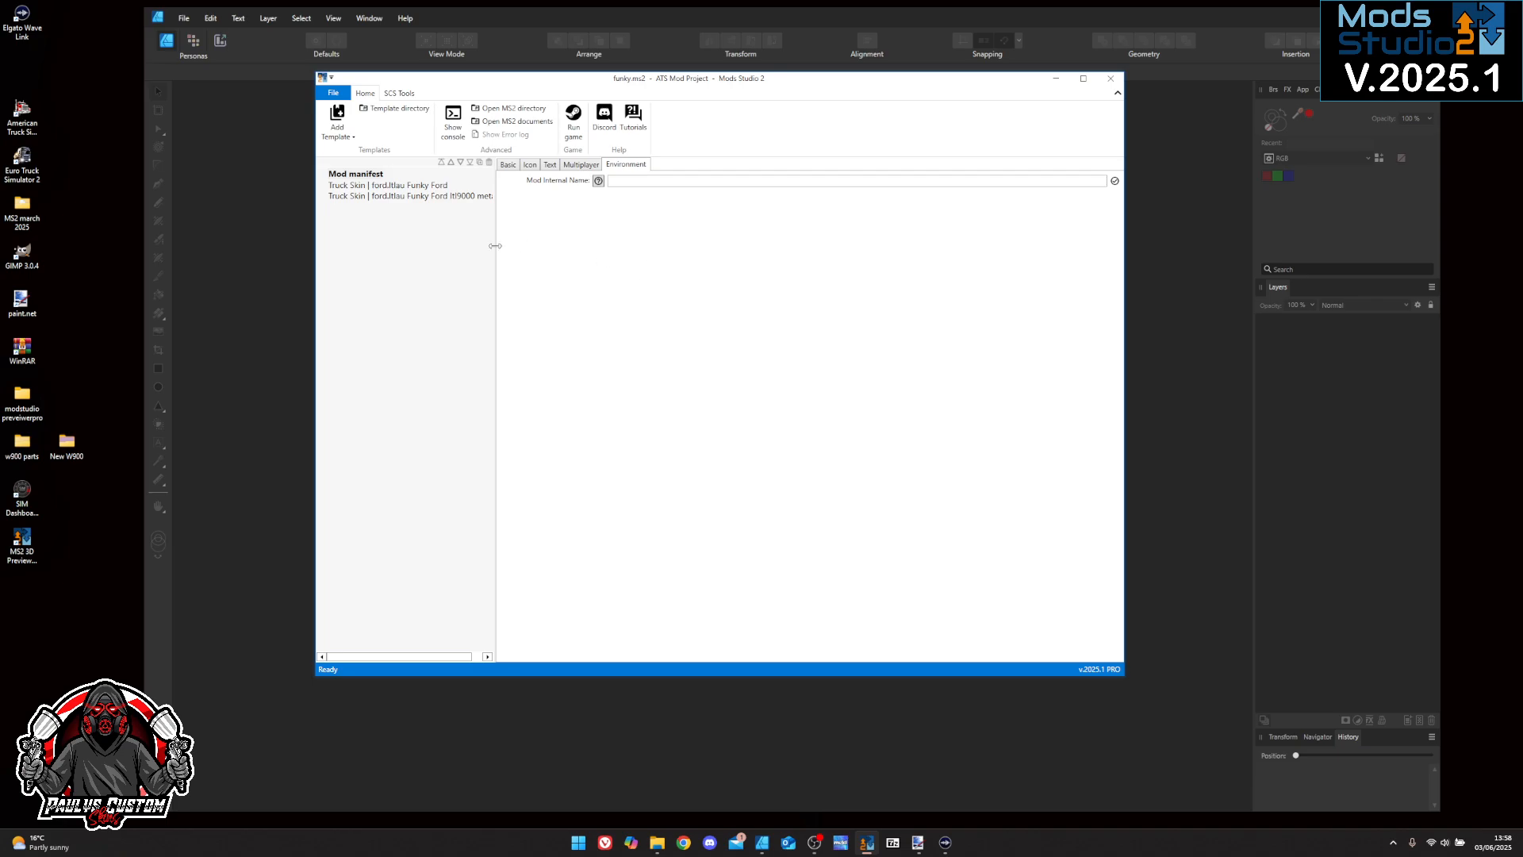
left_click(531, 166)
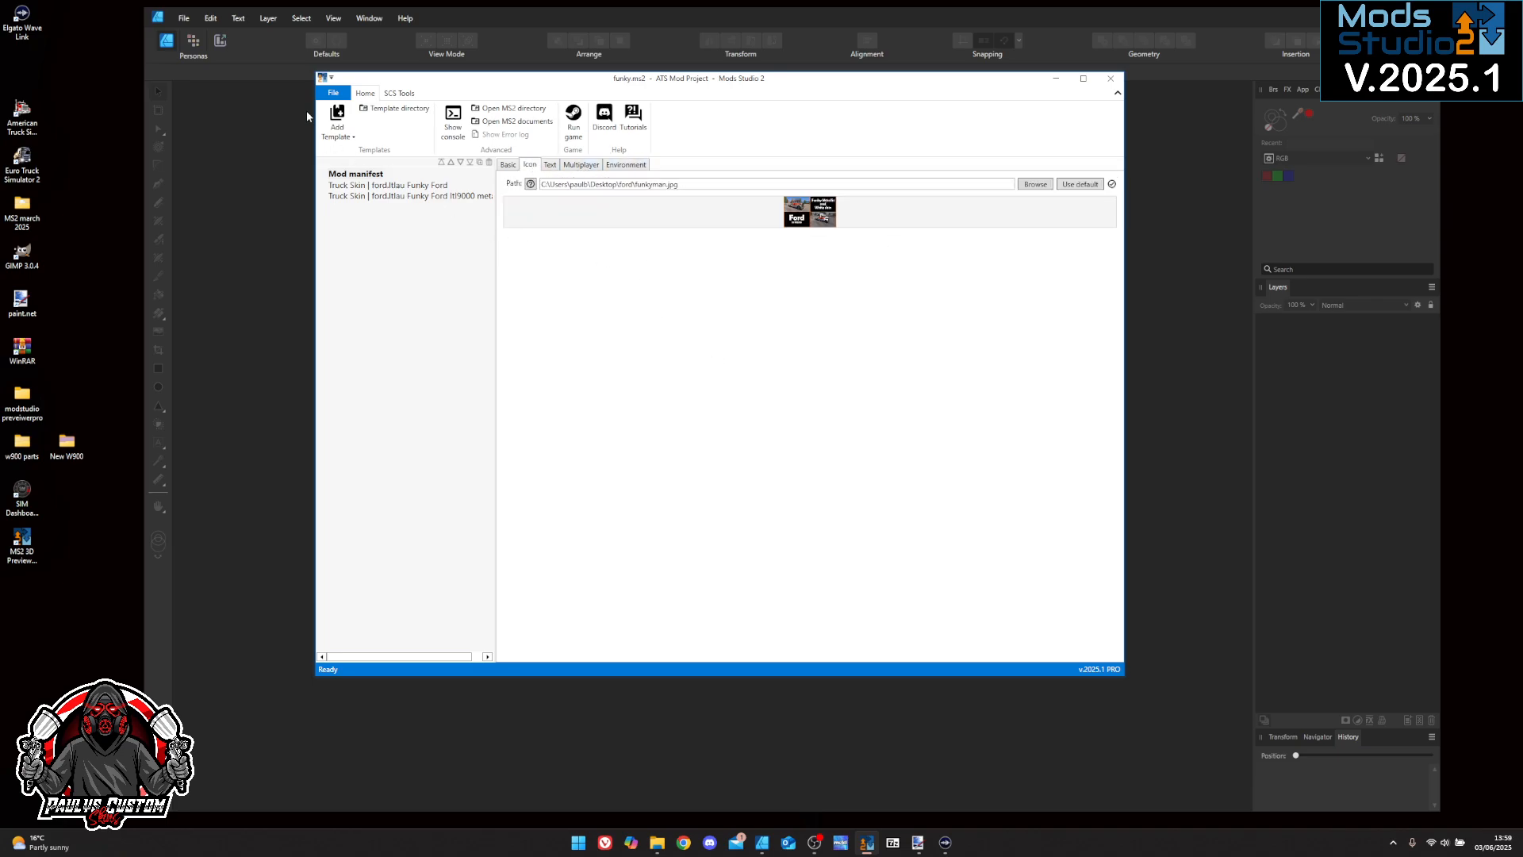
Look at the Local mod and Steam Workshop export formats for the mod, and minimize the project window
left_click(333, 93)
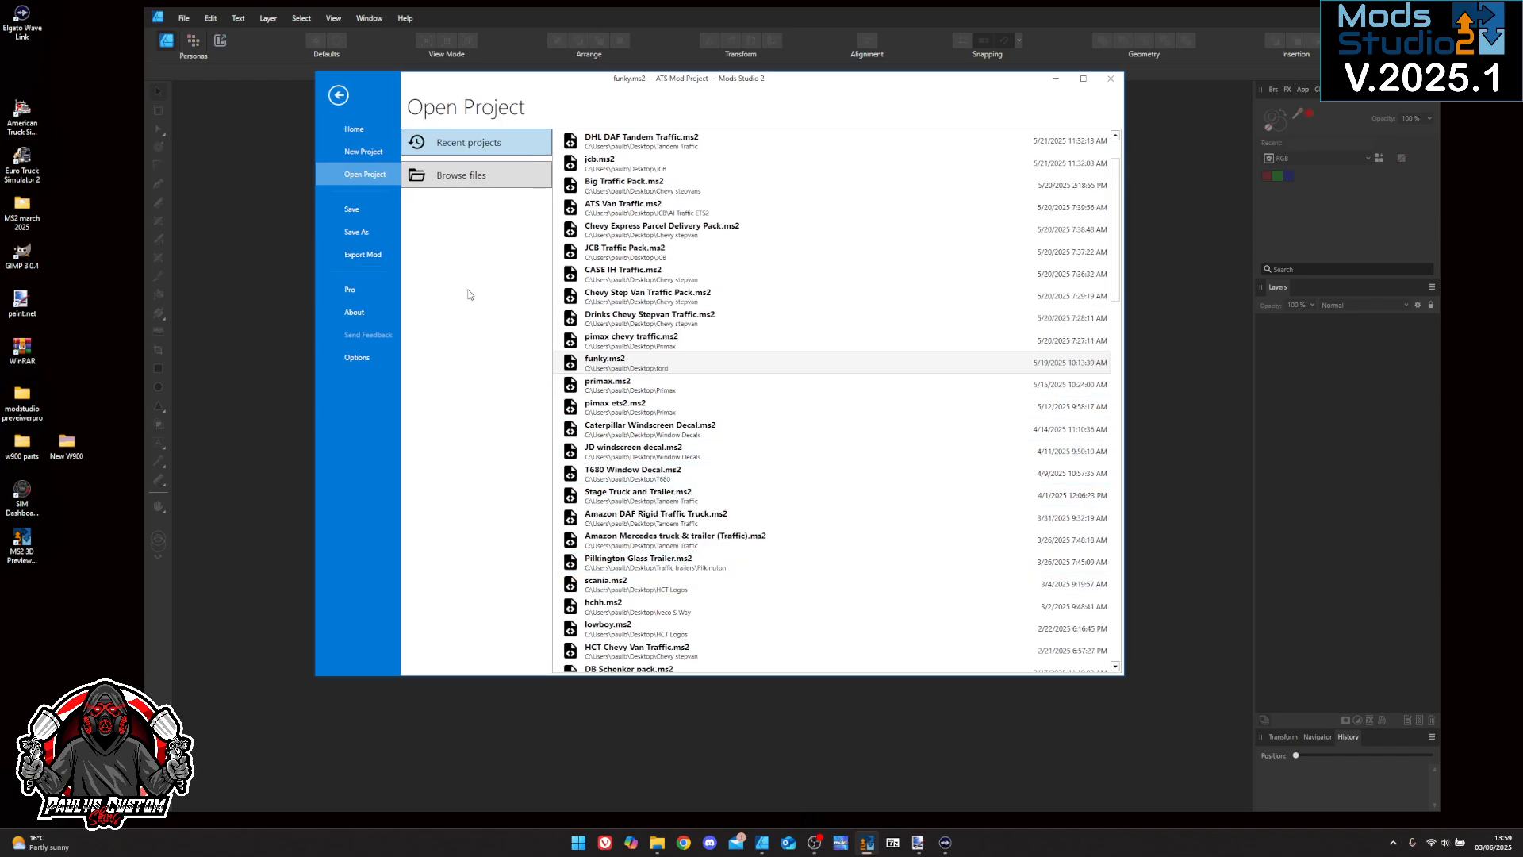
left_click(361, 254)
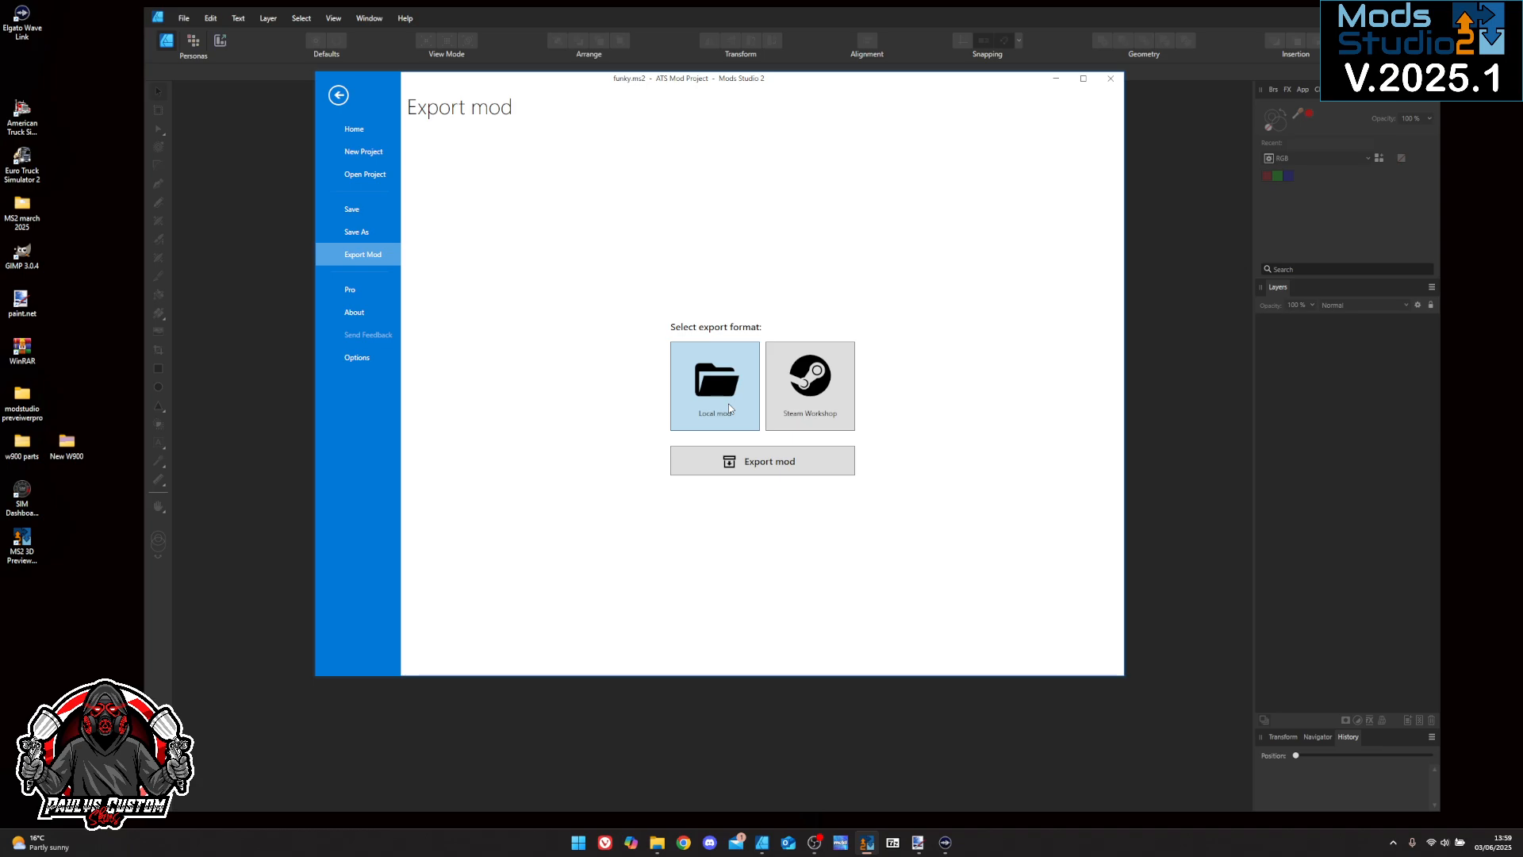
left_click(792, 414)
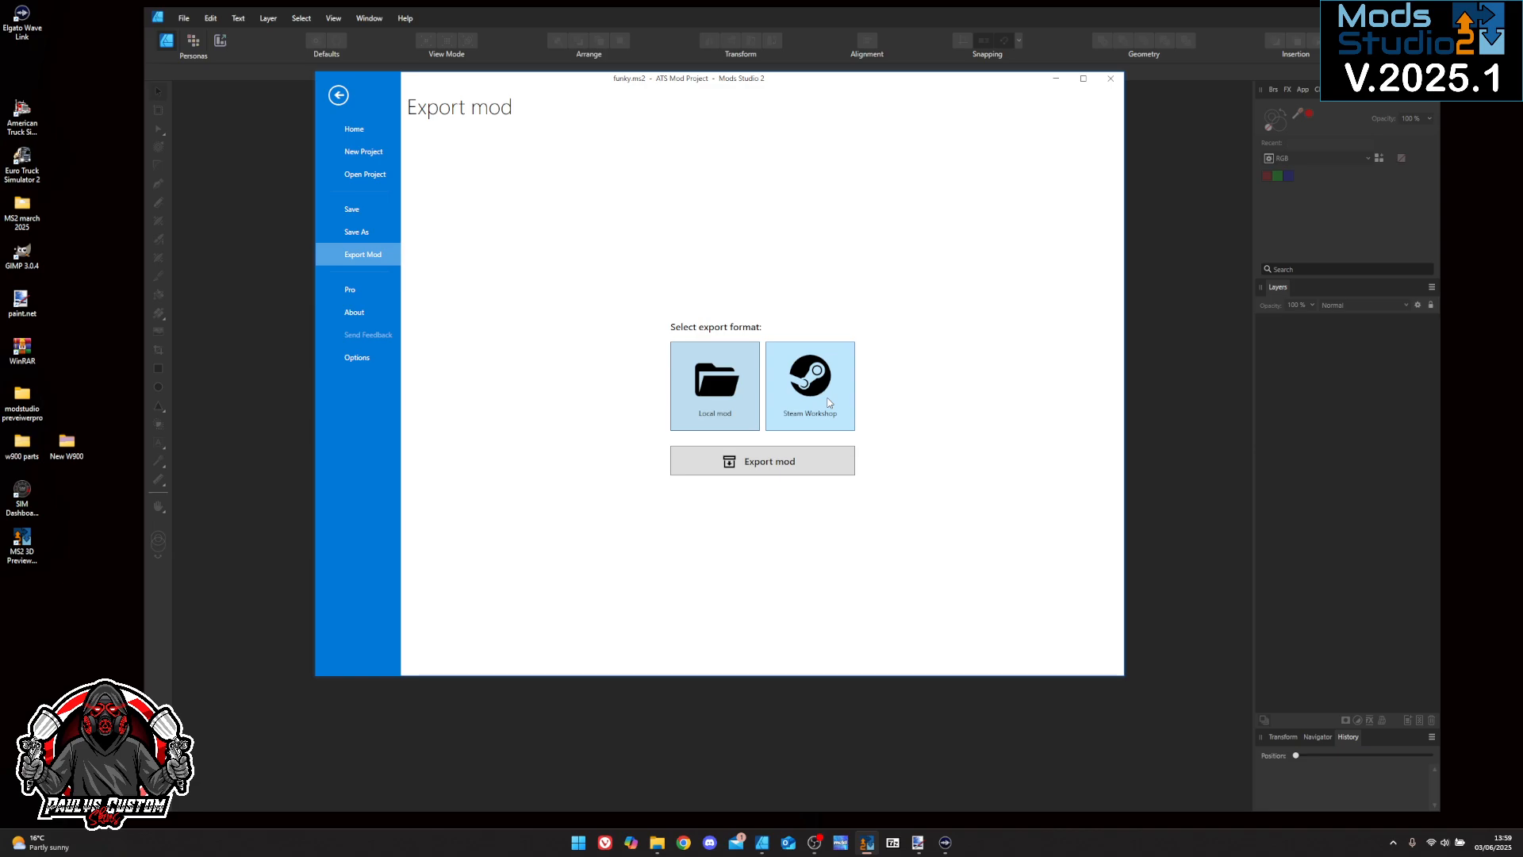
left_click(1055, 82)
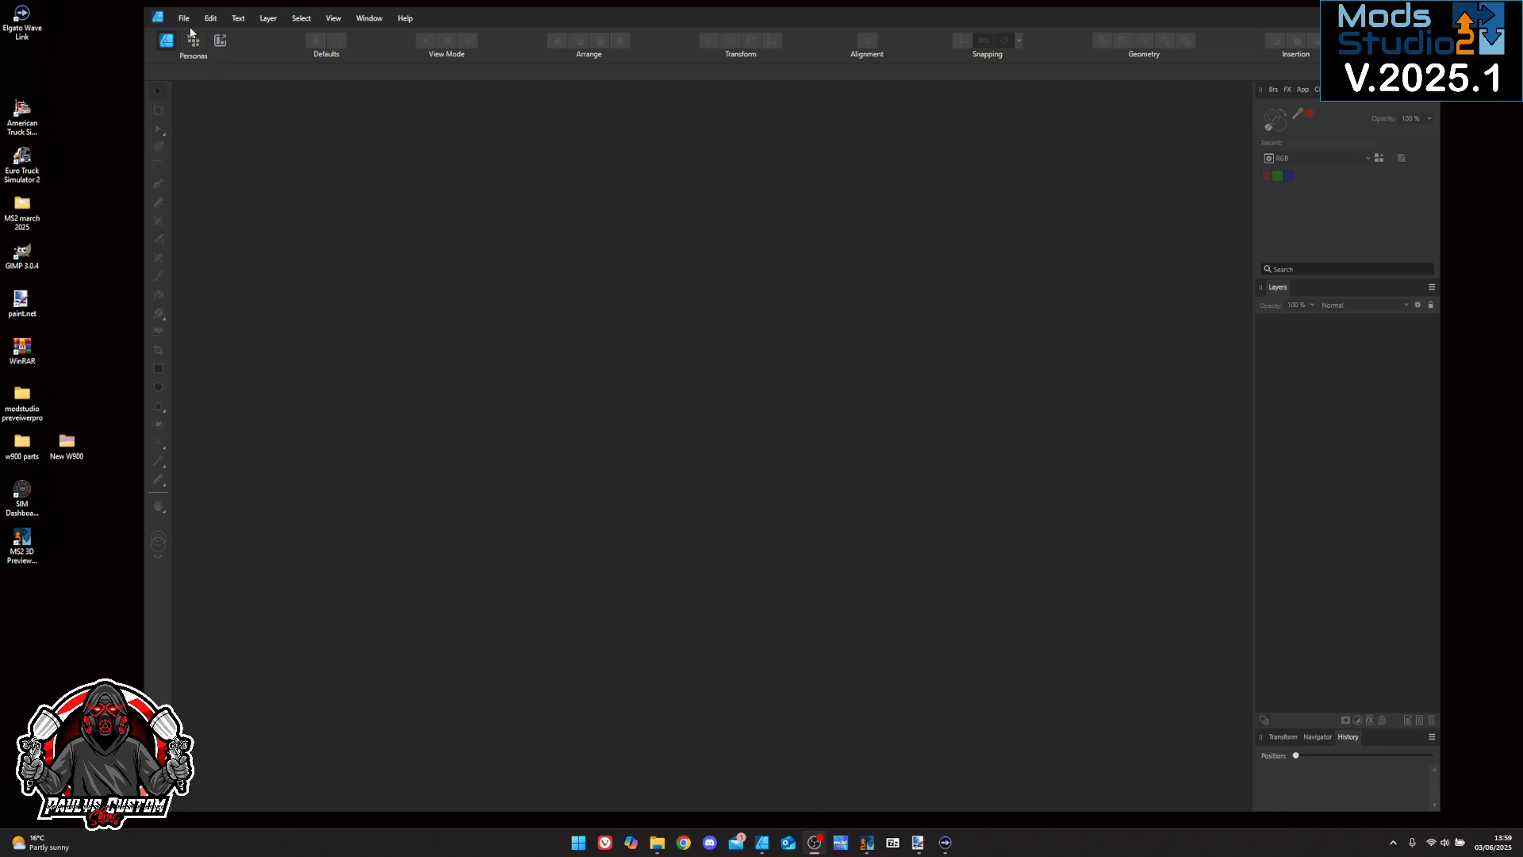
Switch to Paint.NET and set up a new image 4096 pixels wide and 4096 pixels high
left_click(917, 842)
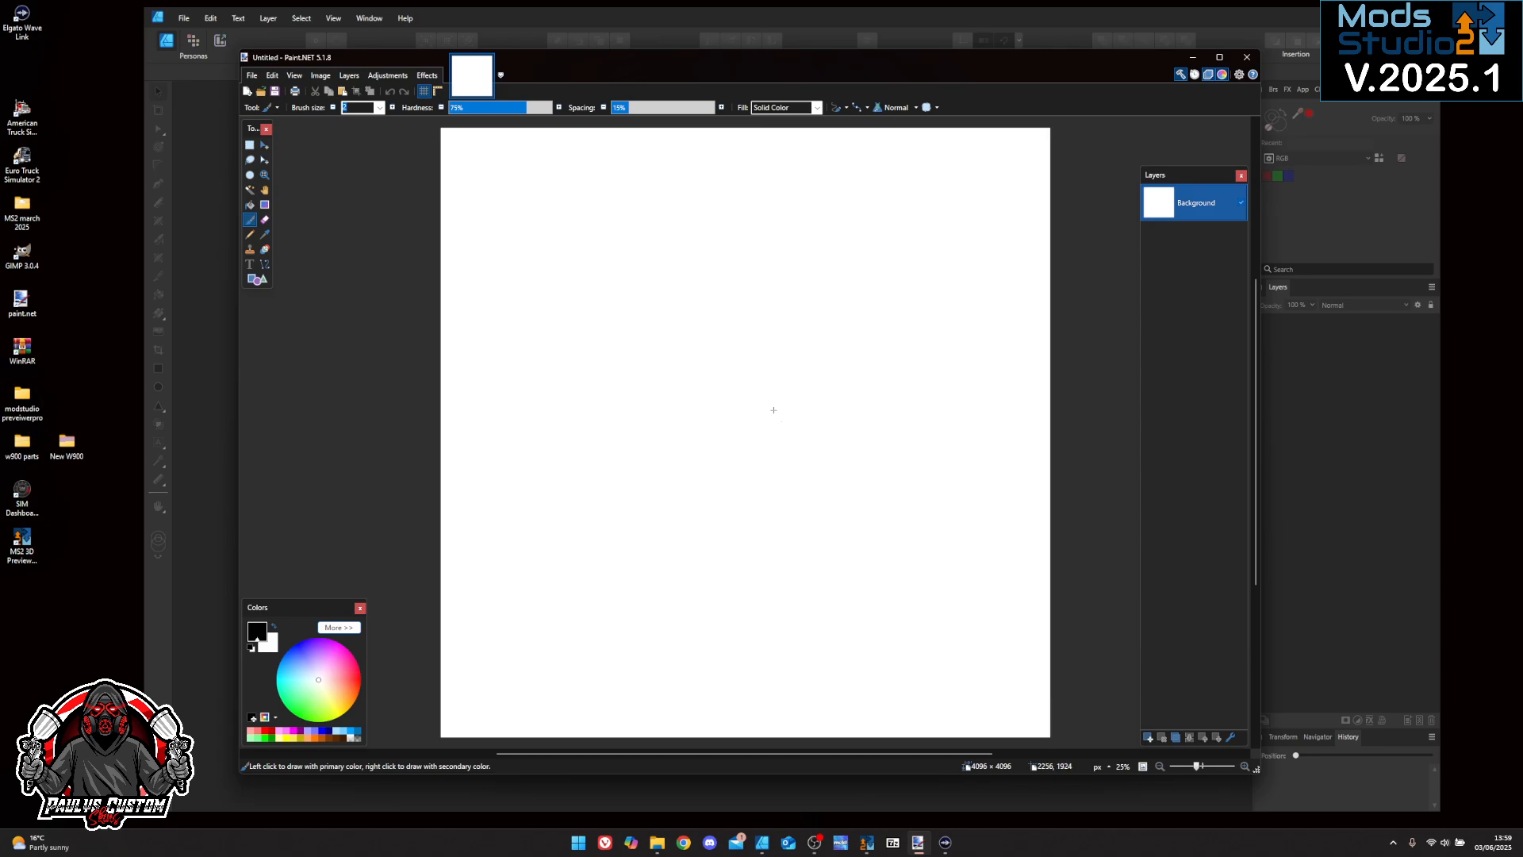
left_click(254, 77)
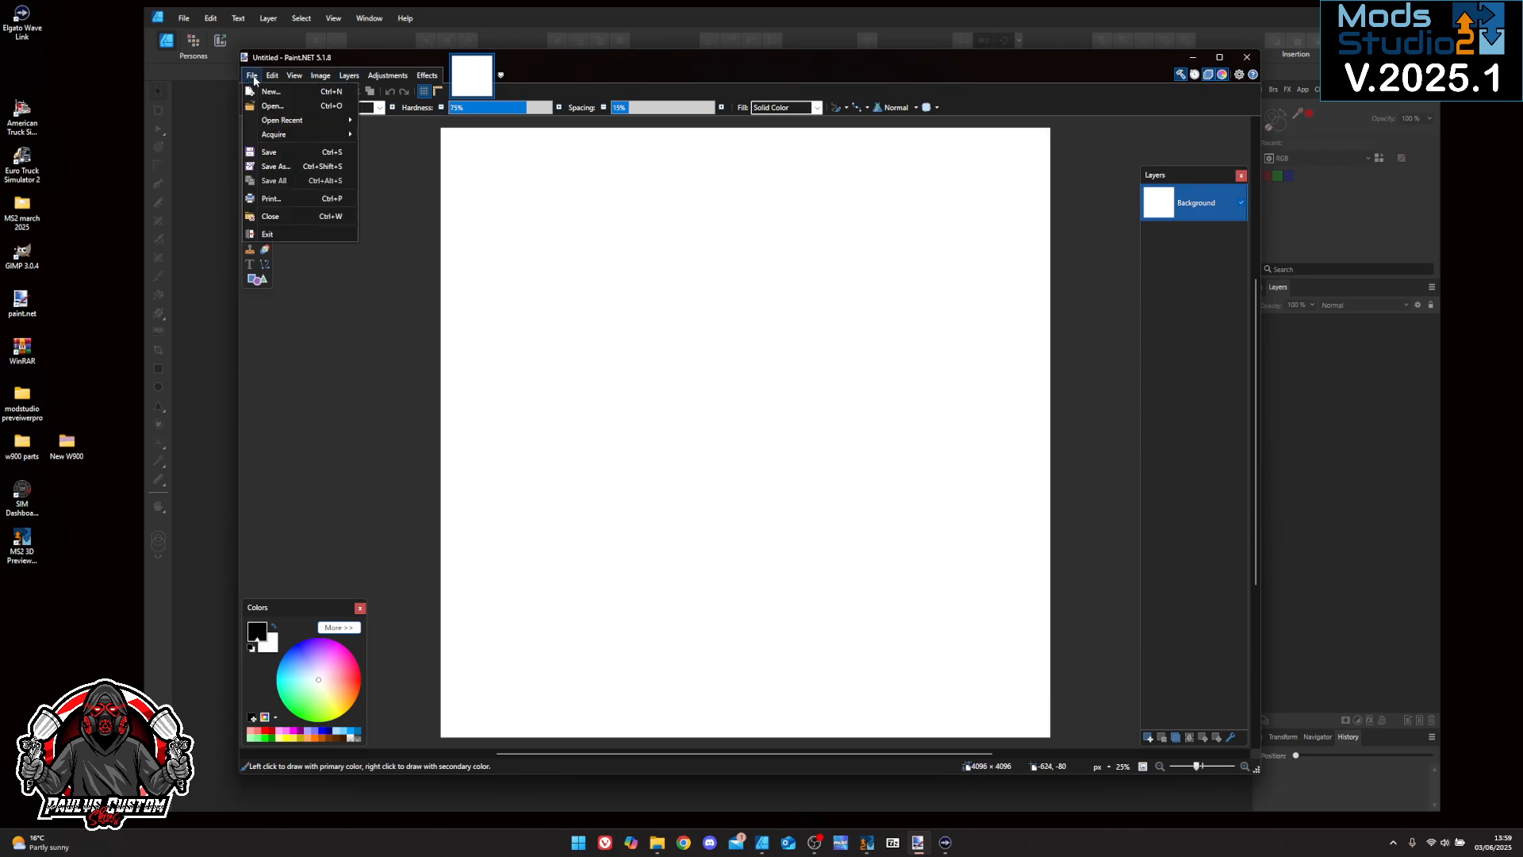
left_click(270, 91)
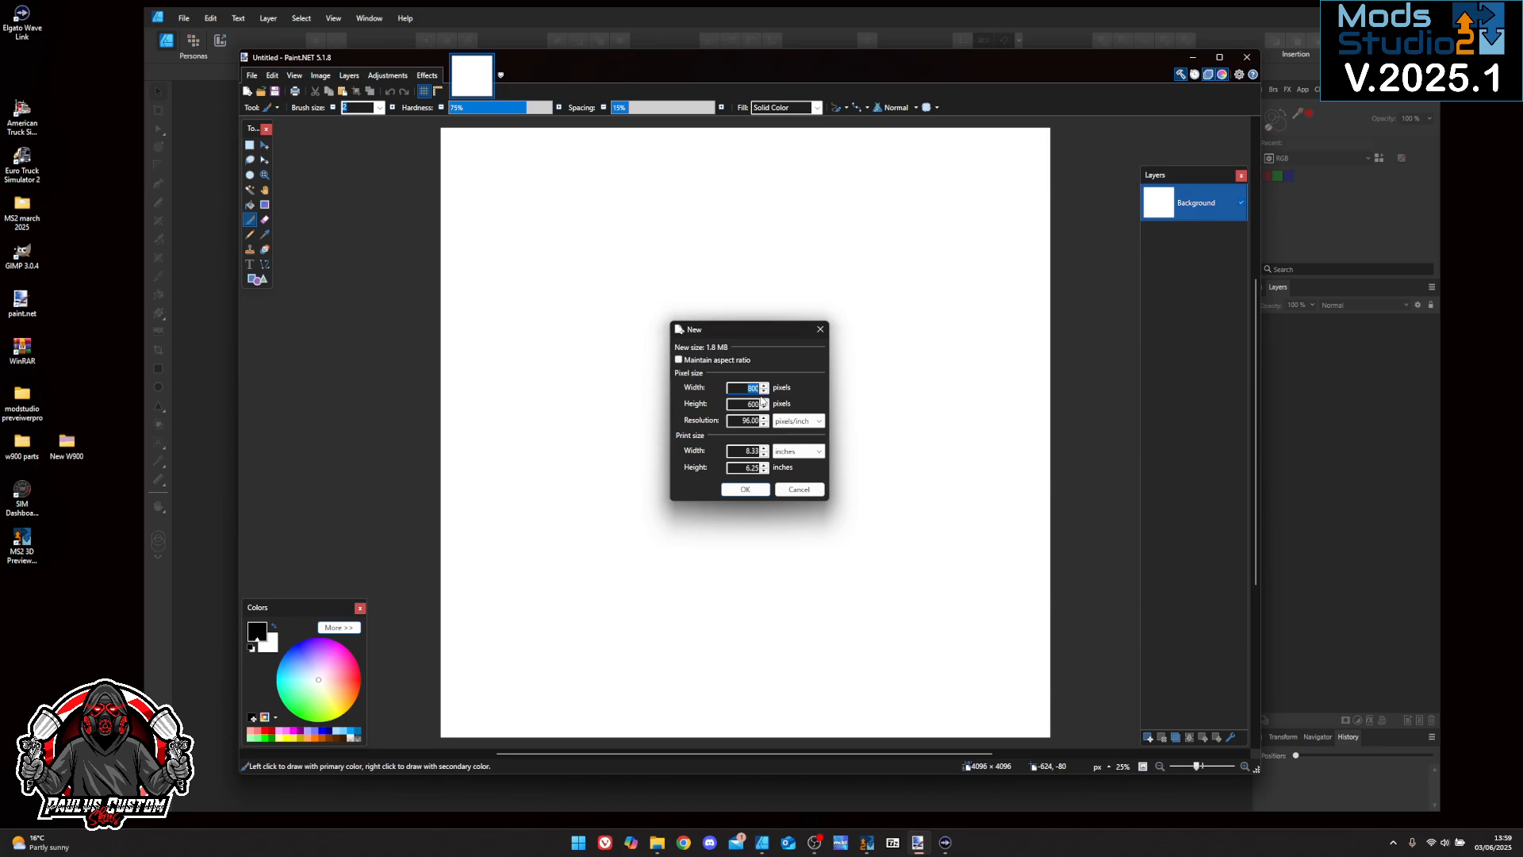
type("4096")
left_click(754, 404)
type("4096")
Set the new image's resolution to 300 pixels/inch, create it and fit the whole canvas in view
double_click(766, 419)
double_click(766, 420)
left_click(765, 419)
left_click(766, 419)
double_click(764, 418)
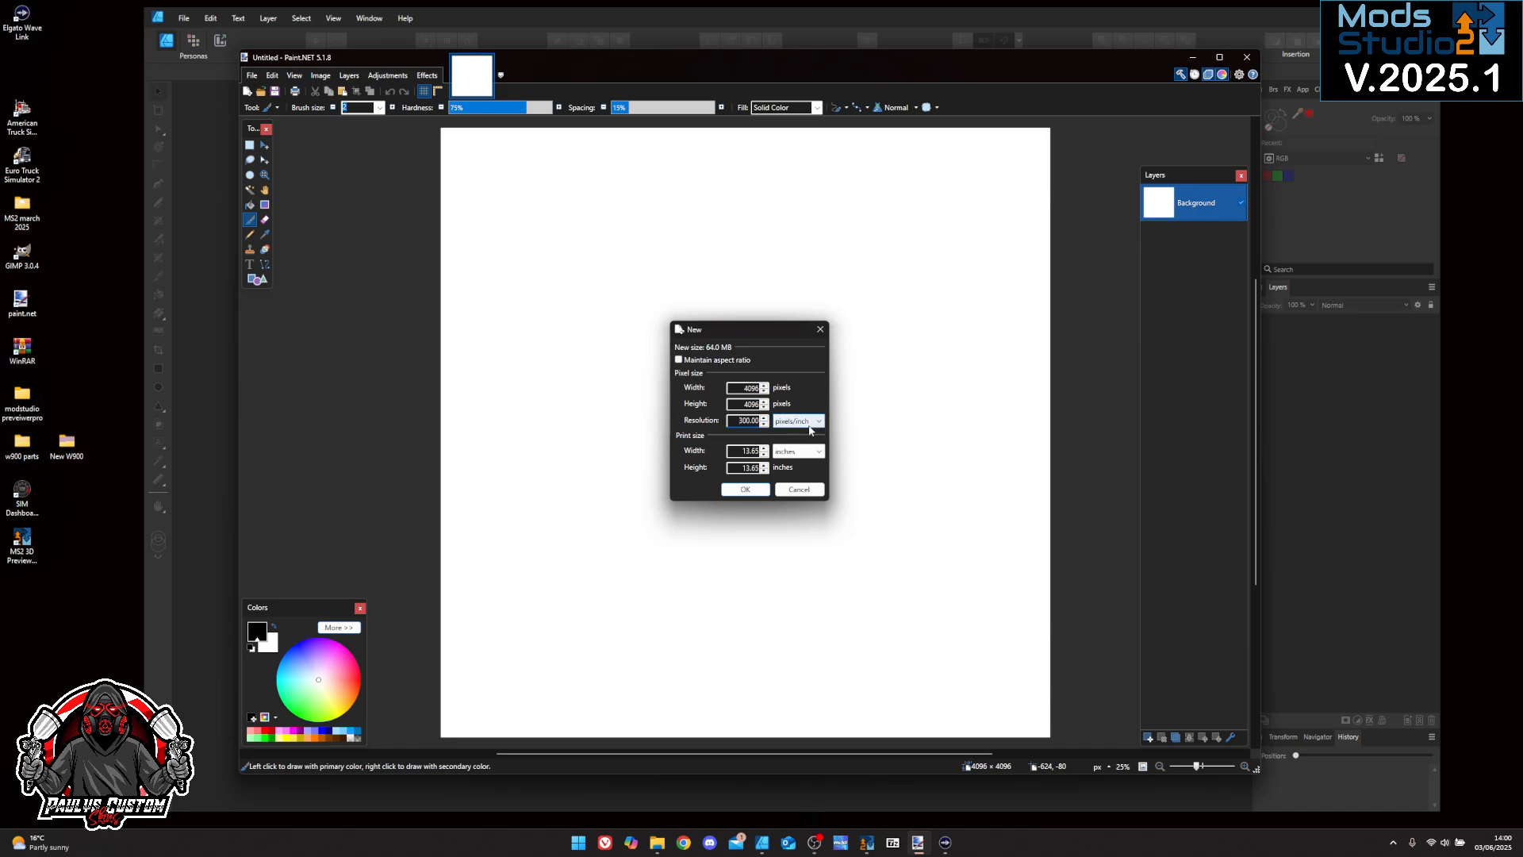
left_click(743, 490)
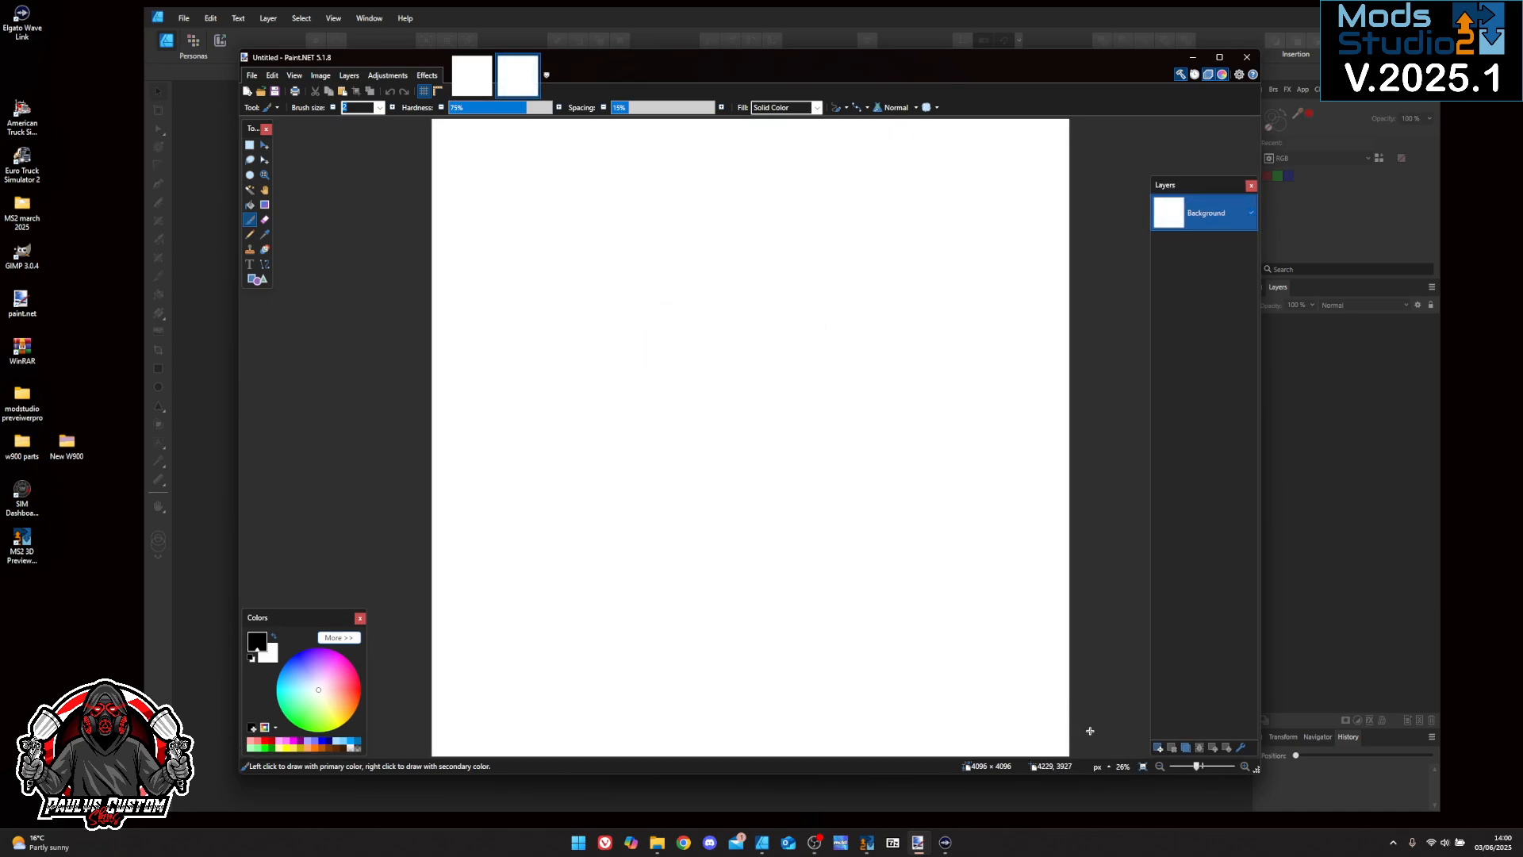
left_click(1160, 766)
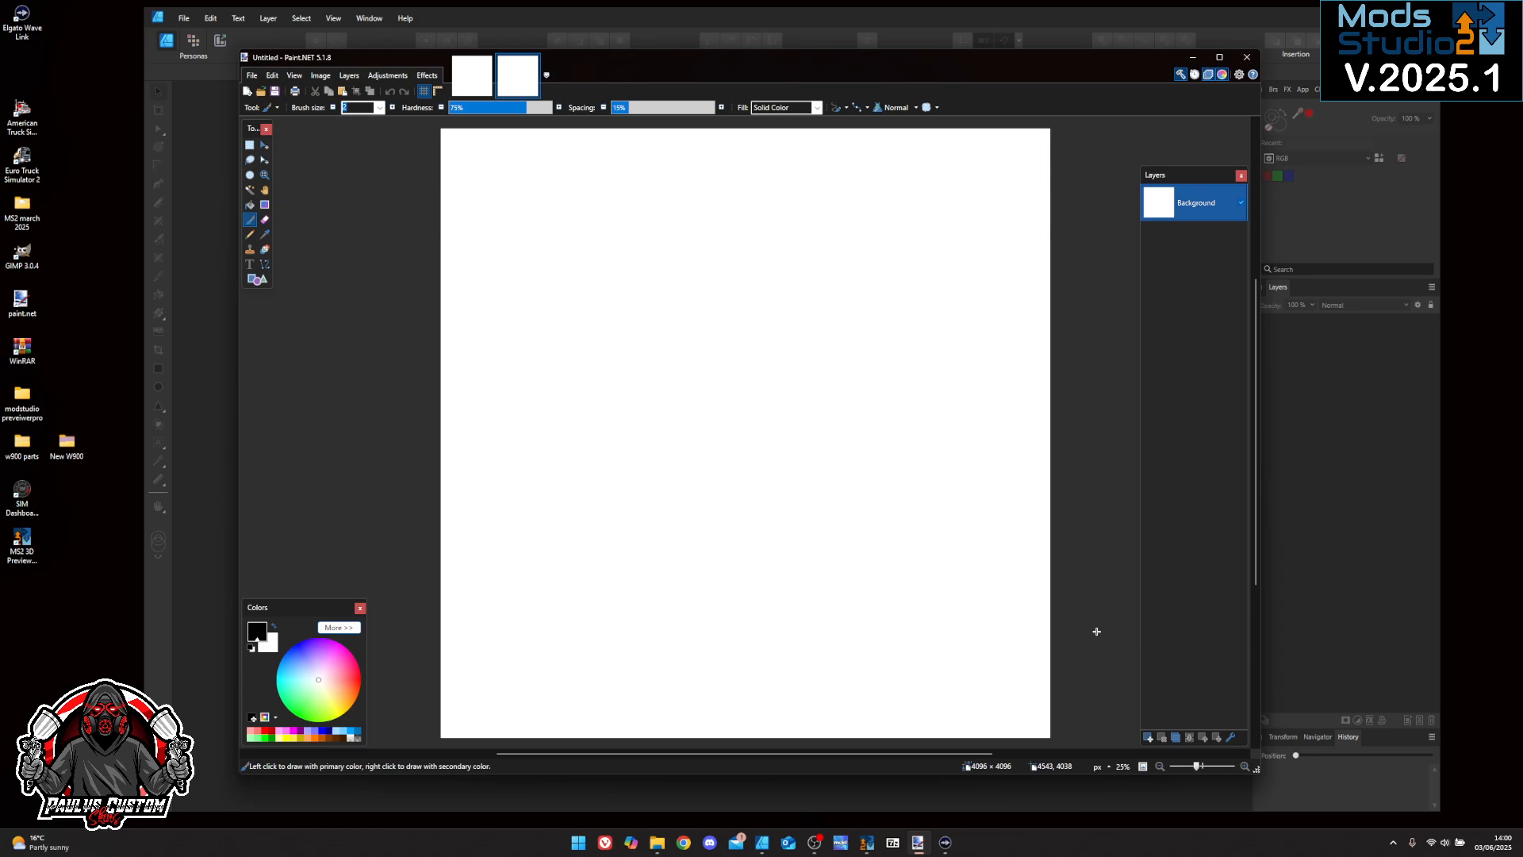
Add the 86 template image from the New W900 folder to the 4096 × 4096 canvas as a new layer
left_click(1159, 766)
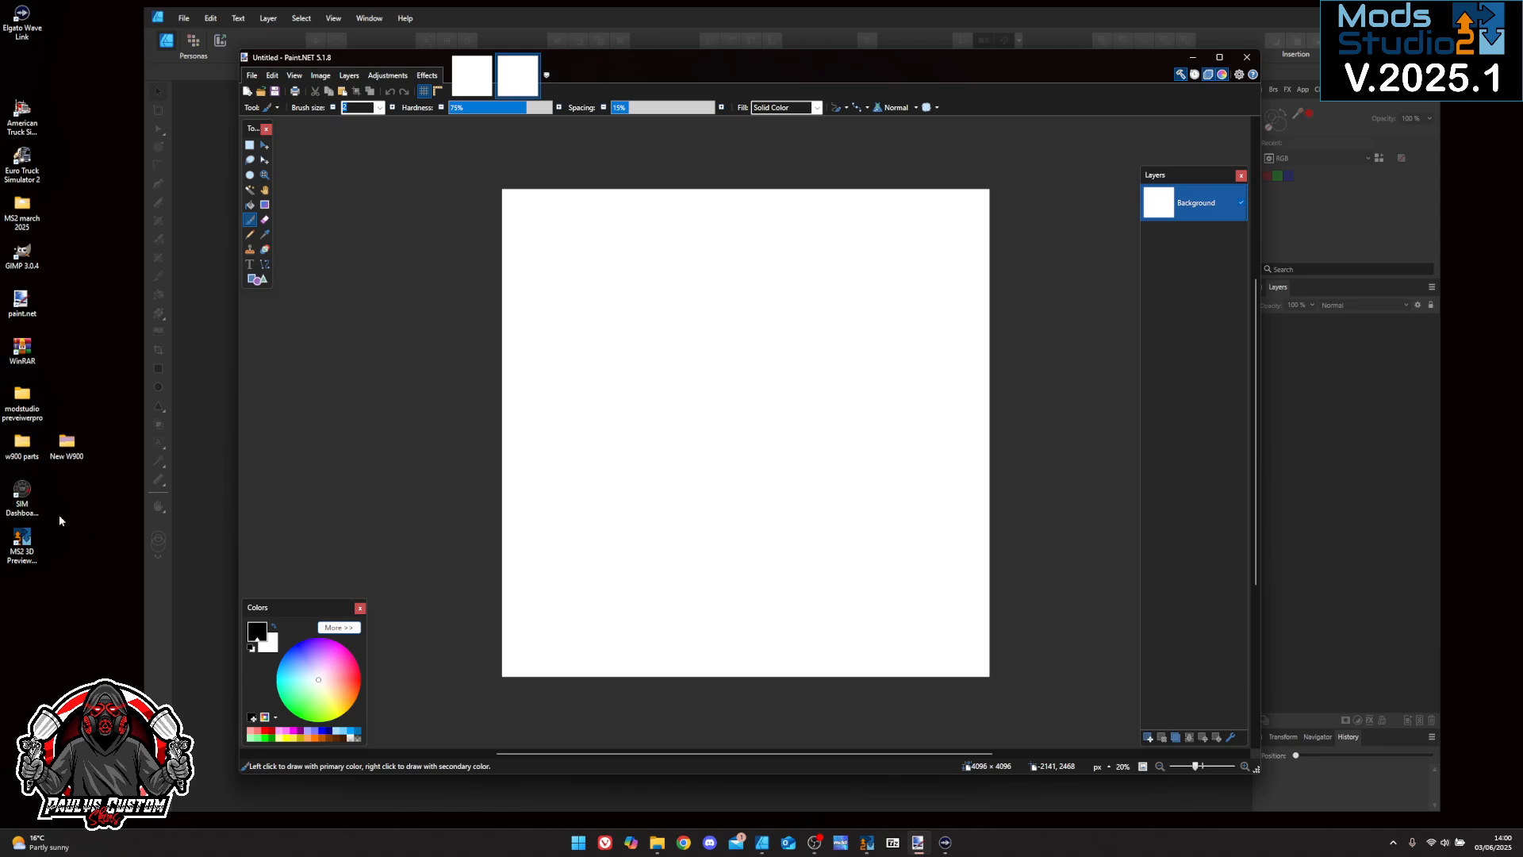
double_click(66, 442)
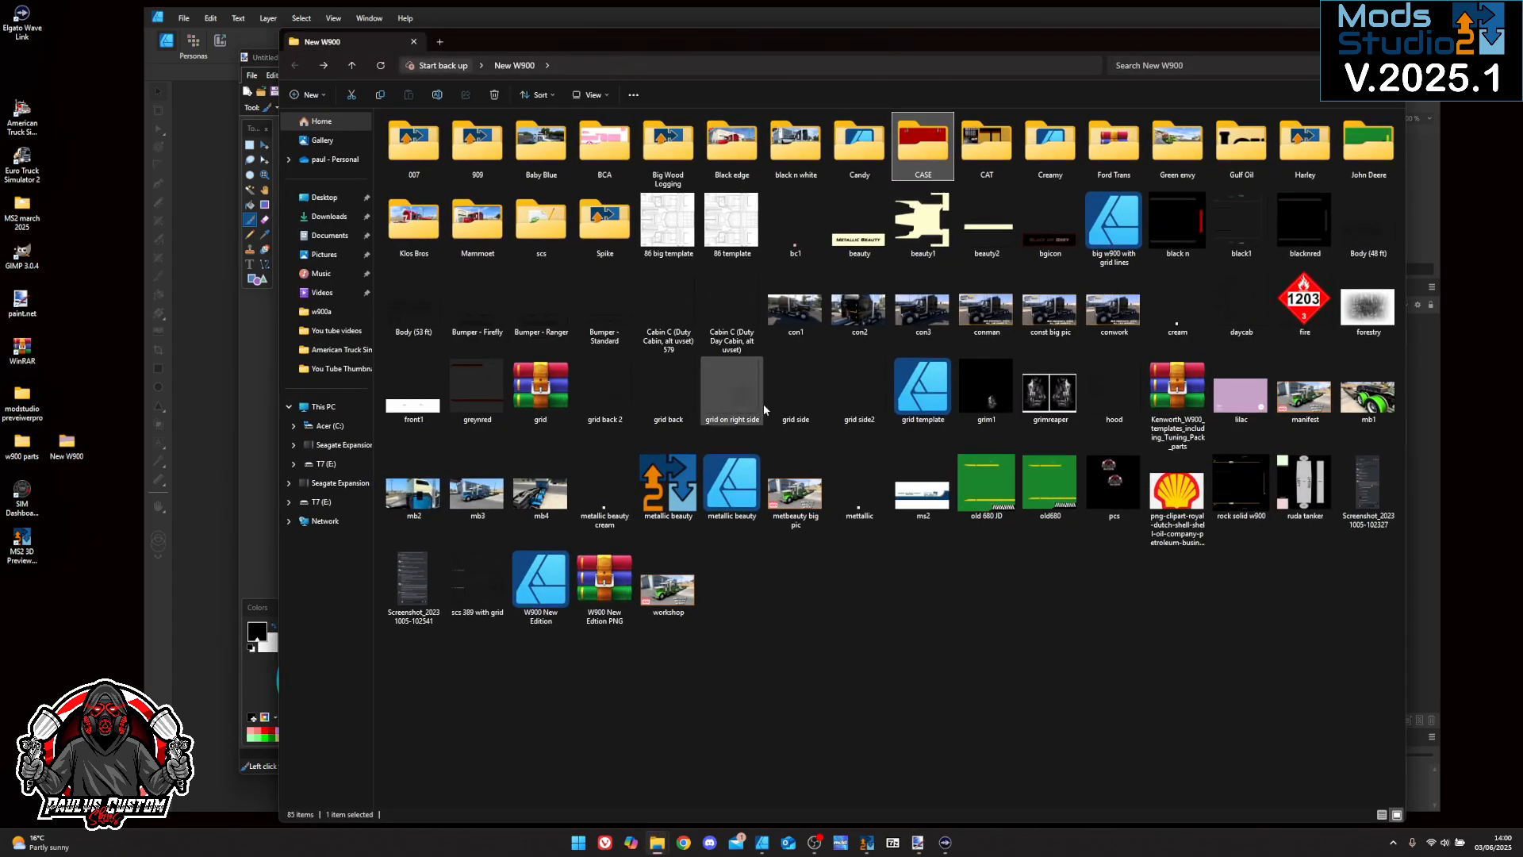
mouse_move(881, 37)
left_mouse_down()
mouse_move(941, 198)
mouse_move(974, 417)
mouse_move(969, 492)
left_mouse_up()
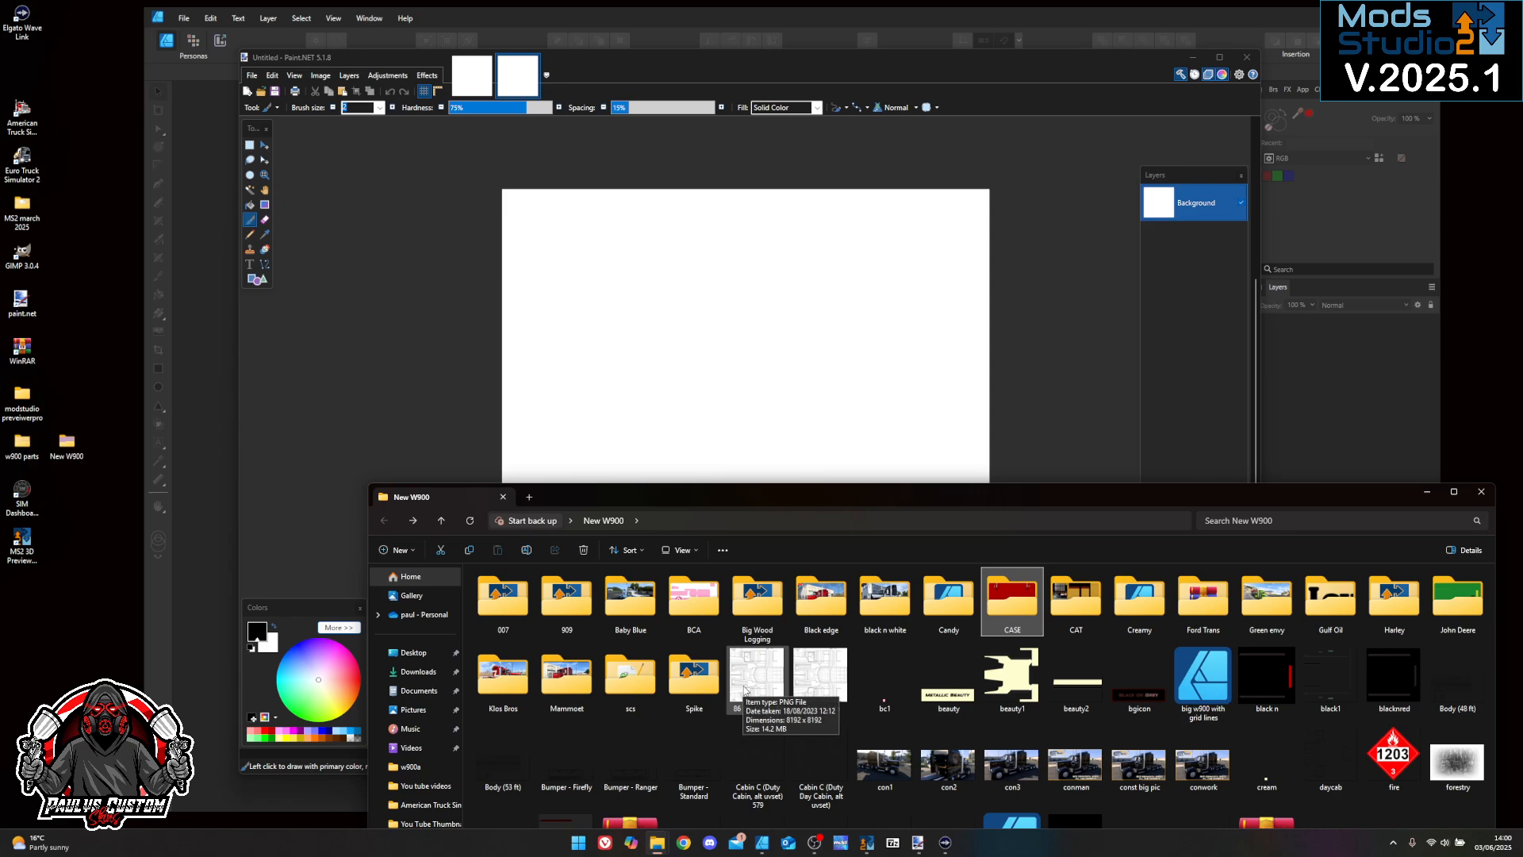
mouse_move(825, 680)
left_mouse_down()
mouse_move(977, 520)
mouse_move(703, 386)
left_mouse_up()
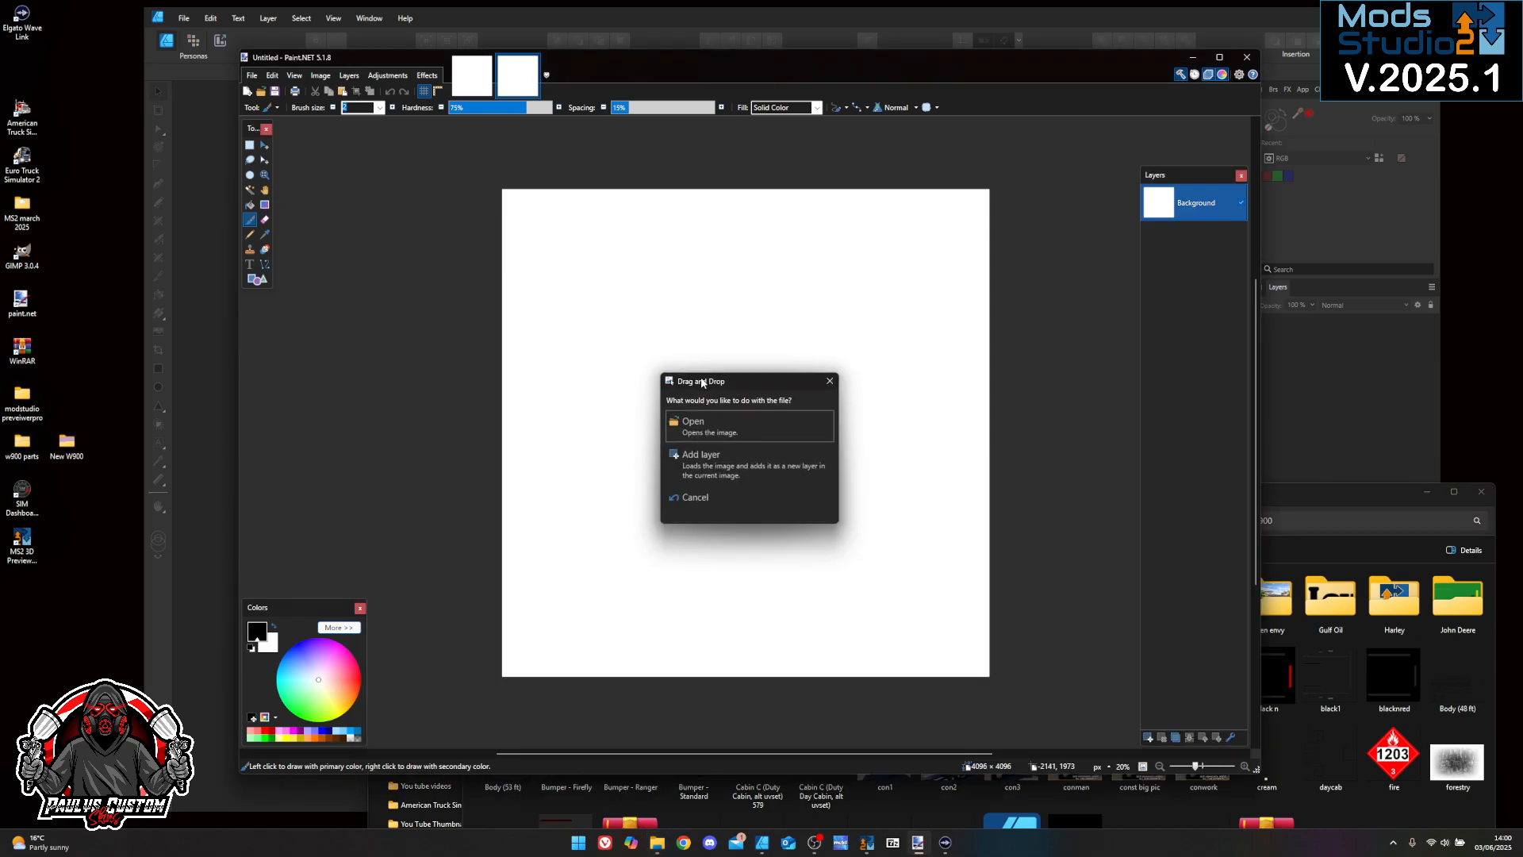
left_click(708, 475)
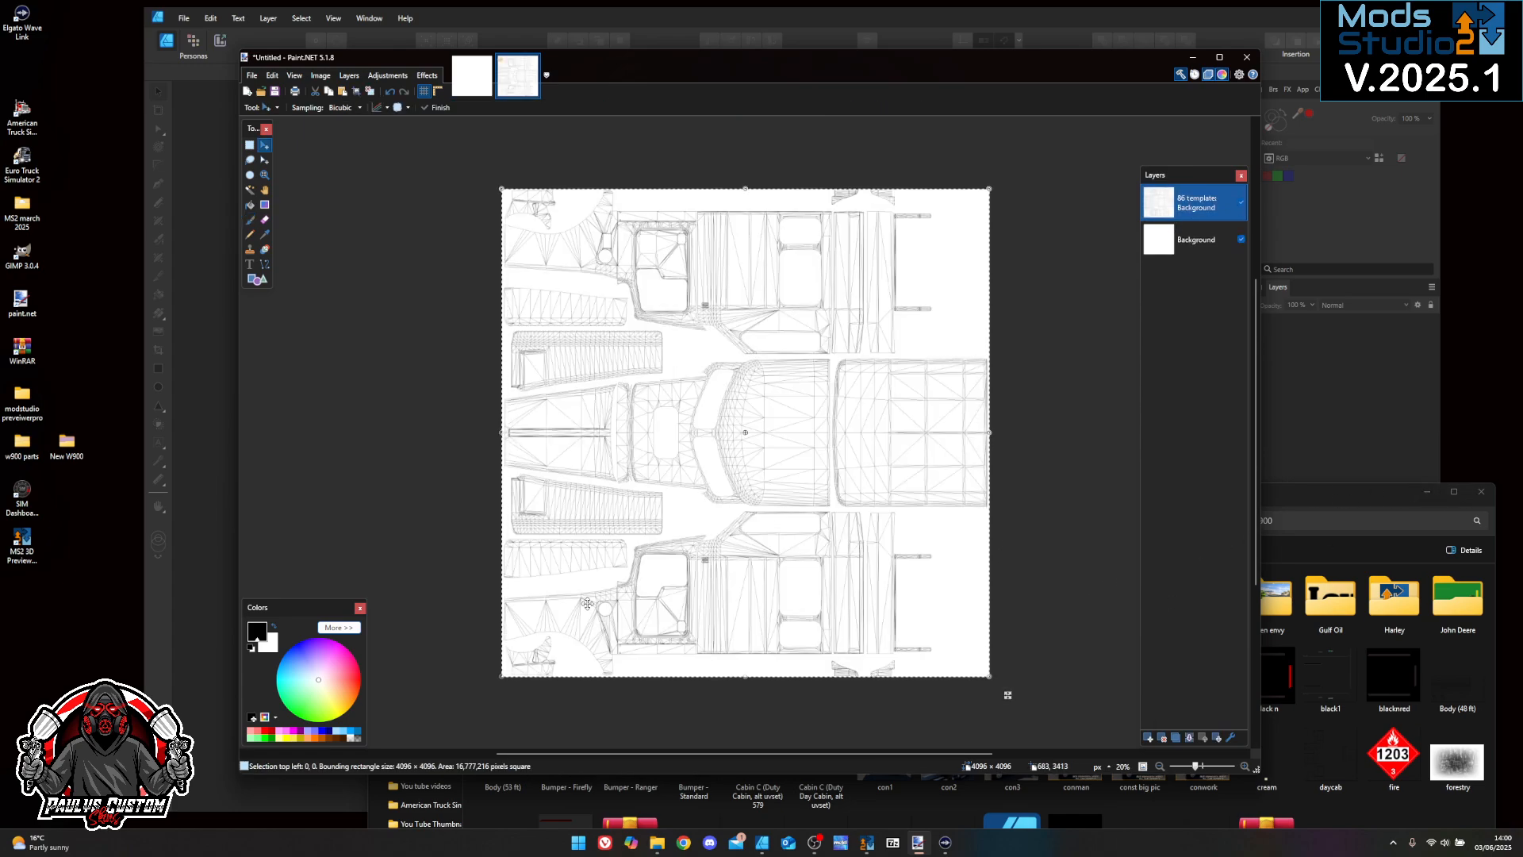
Set up another new image 8192 pixels wide and 8192 pixels high
left_click(251, 75)
left_click(271, 92)
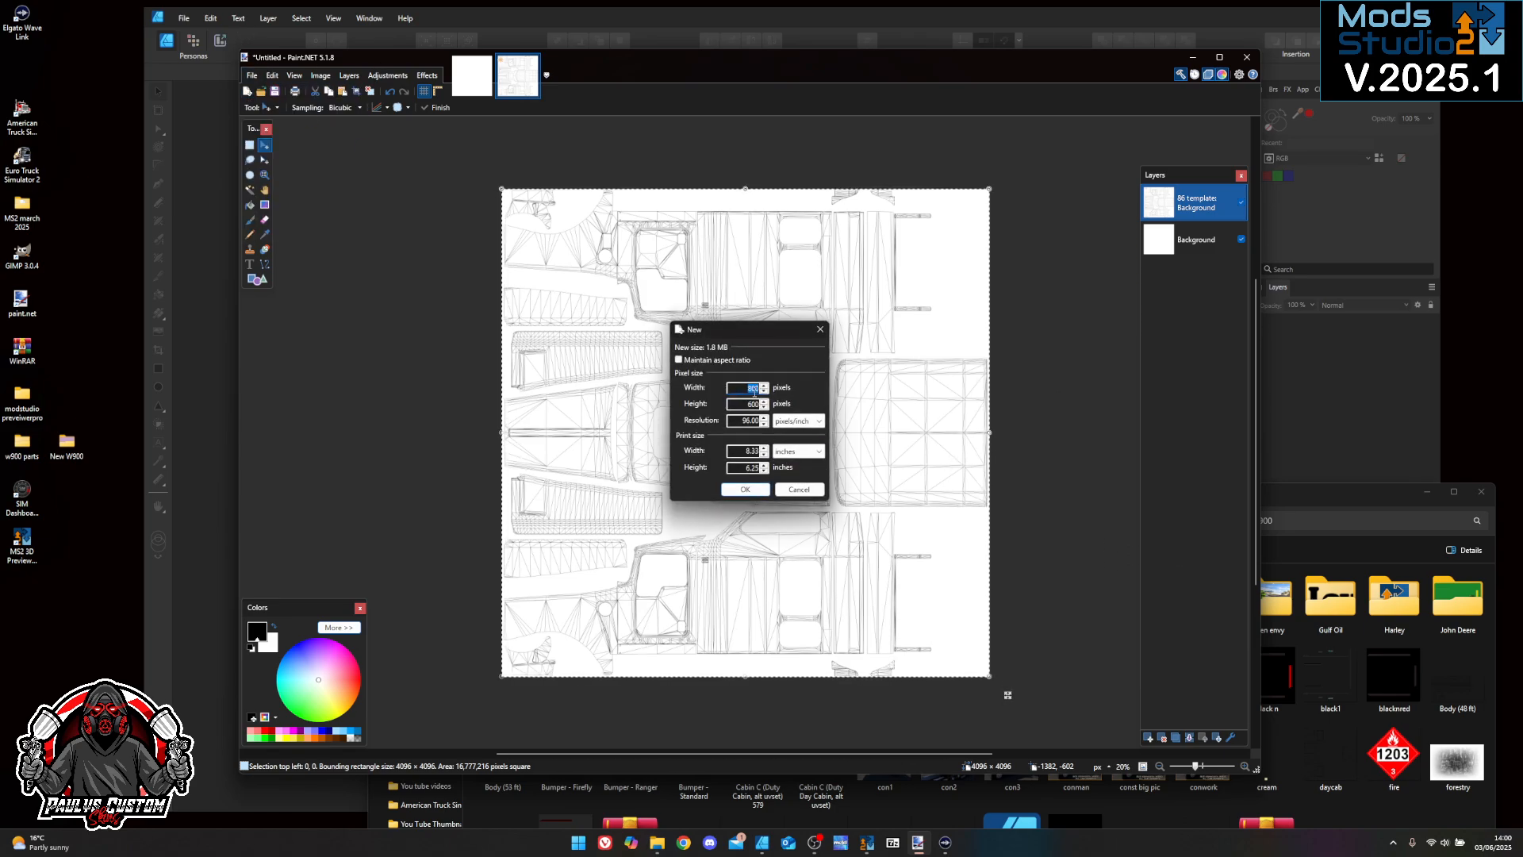
type("8192")
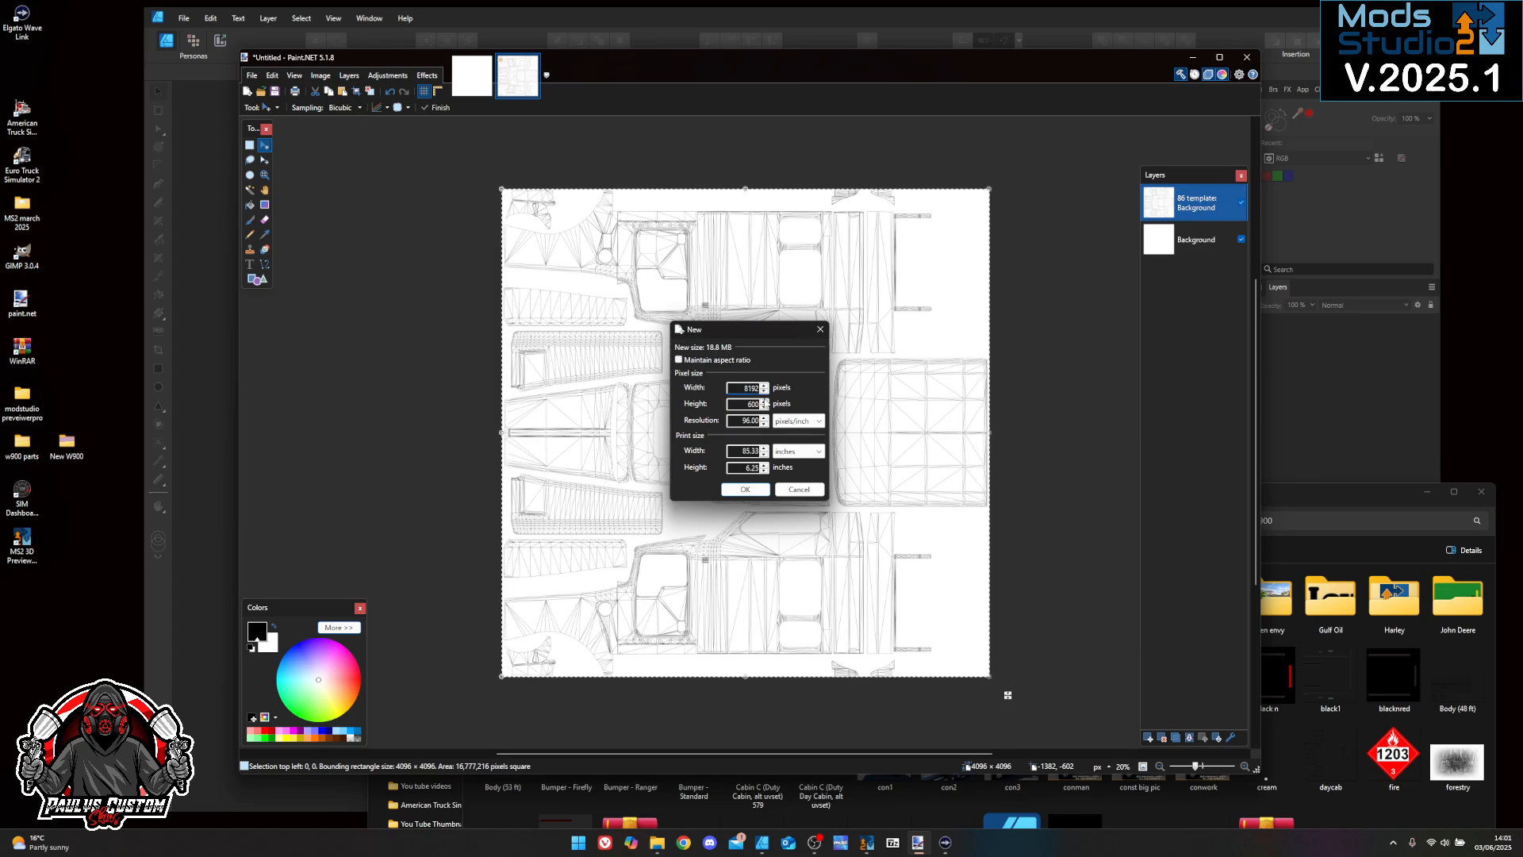
left_click(756, 404)
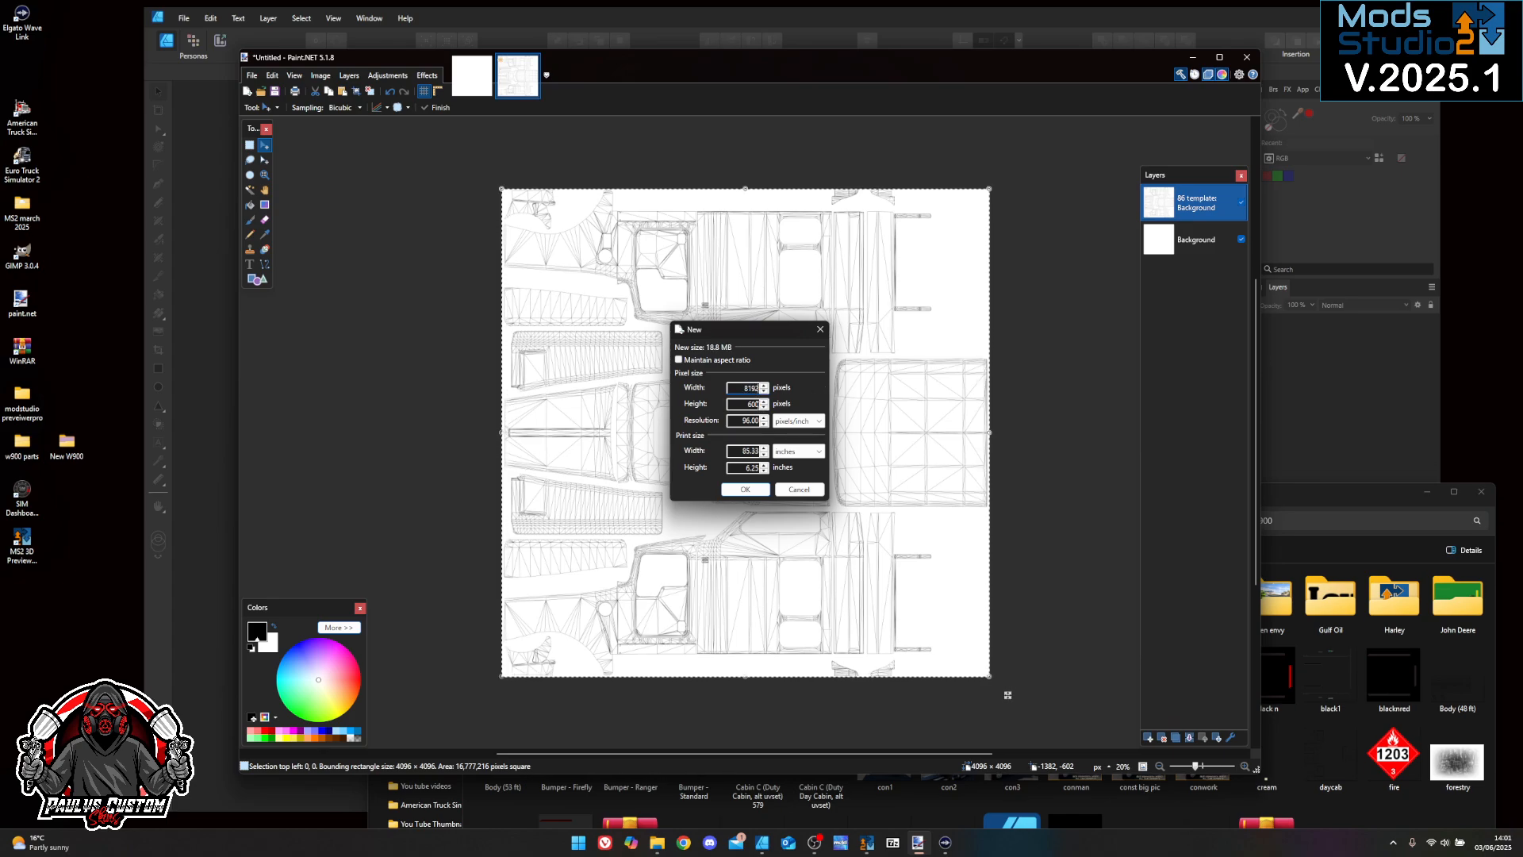
key("BackSpace")
key("BackSpace")
key("BackSpace")
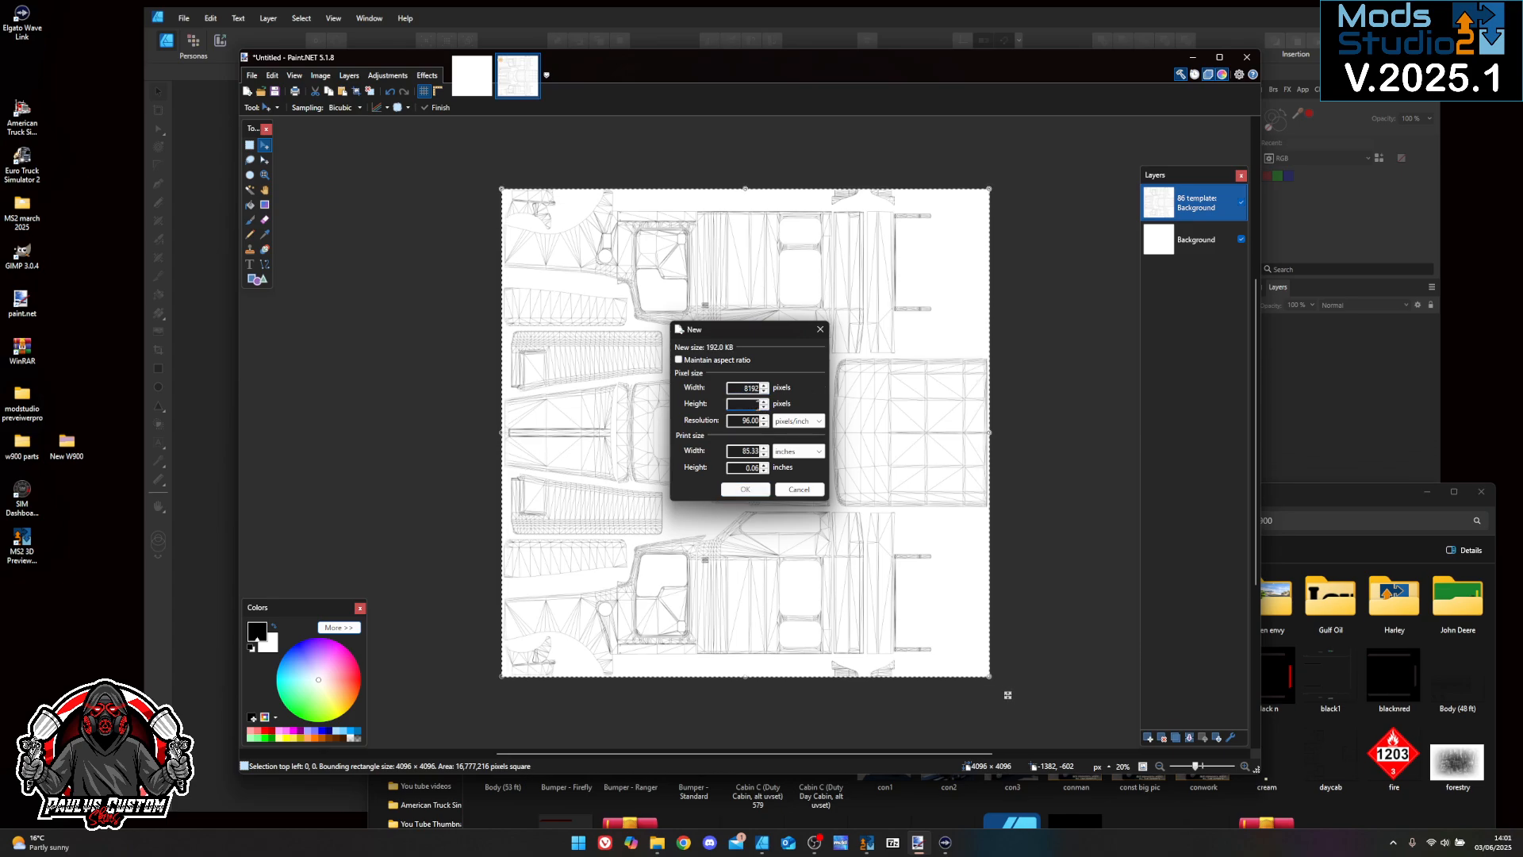
type("8192")
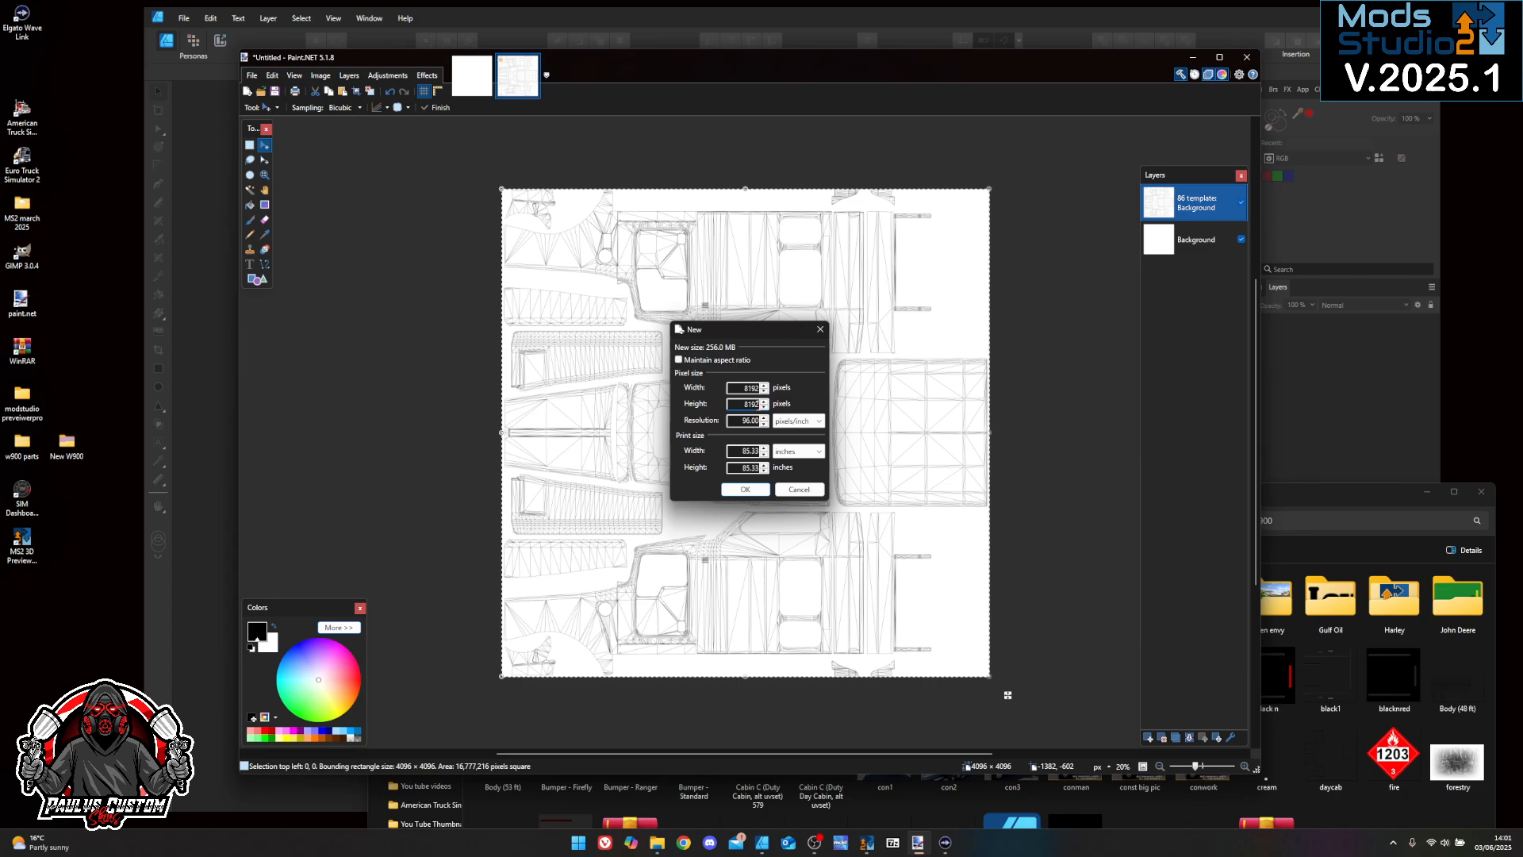
Raise the new image's resolution in pixels/inch, create it and fit the whole canvas in view
left_click(764, 418)
left_click(764, 418)
left_click(764, 418)
left_click(765, 419)
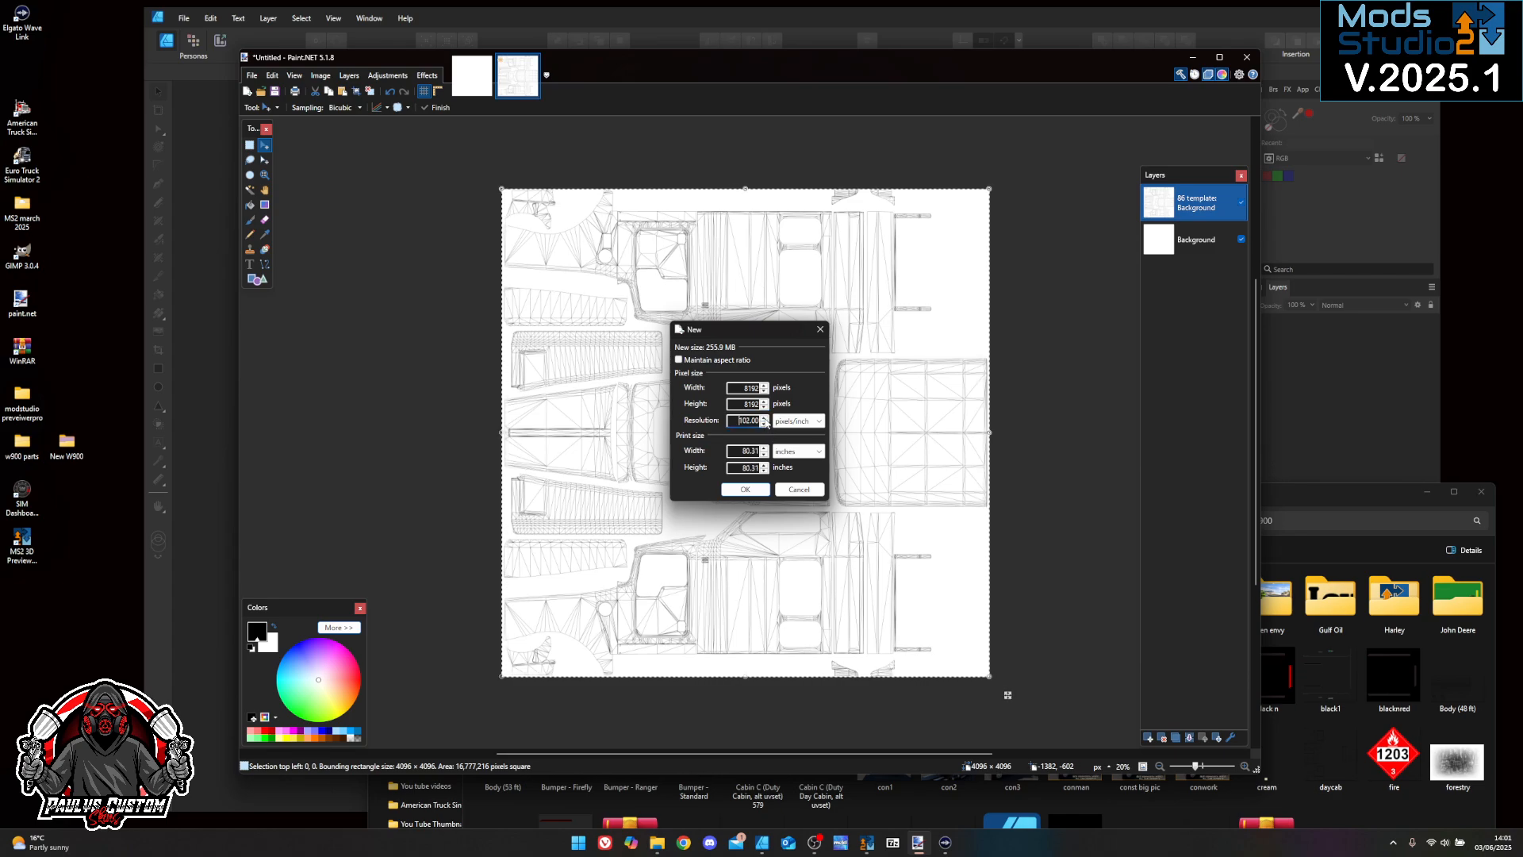
left_click(765, 419)
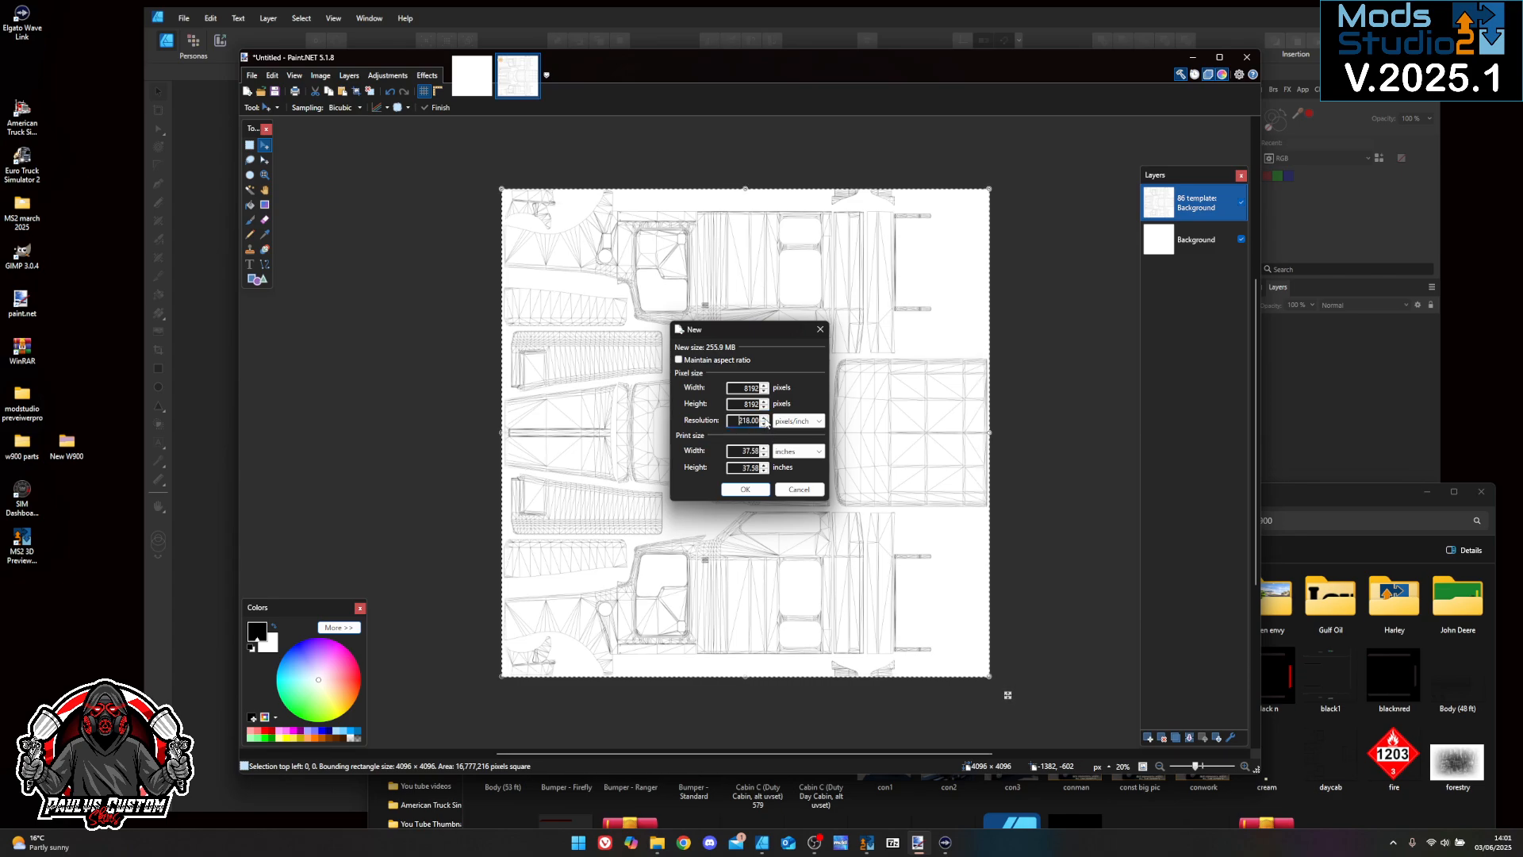
left_click(765, 419)
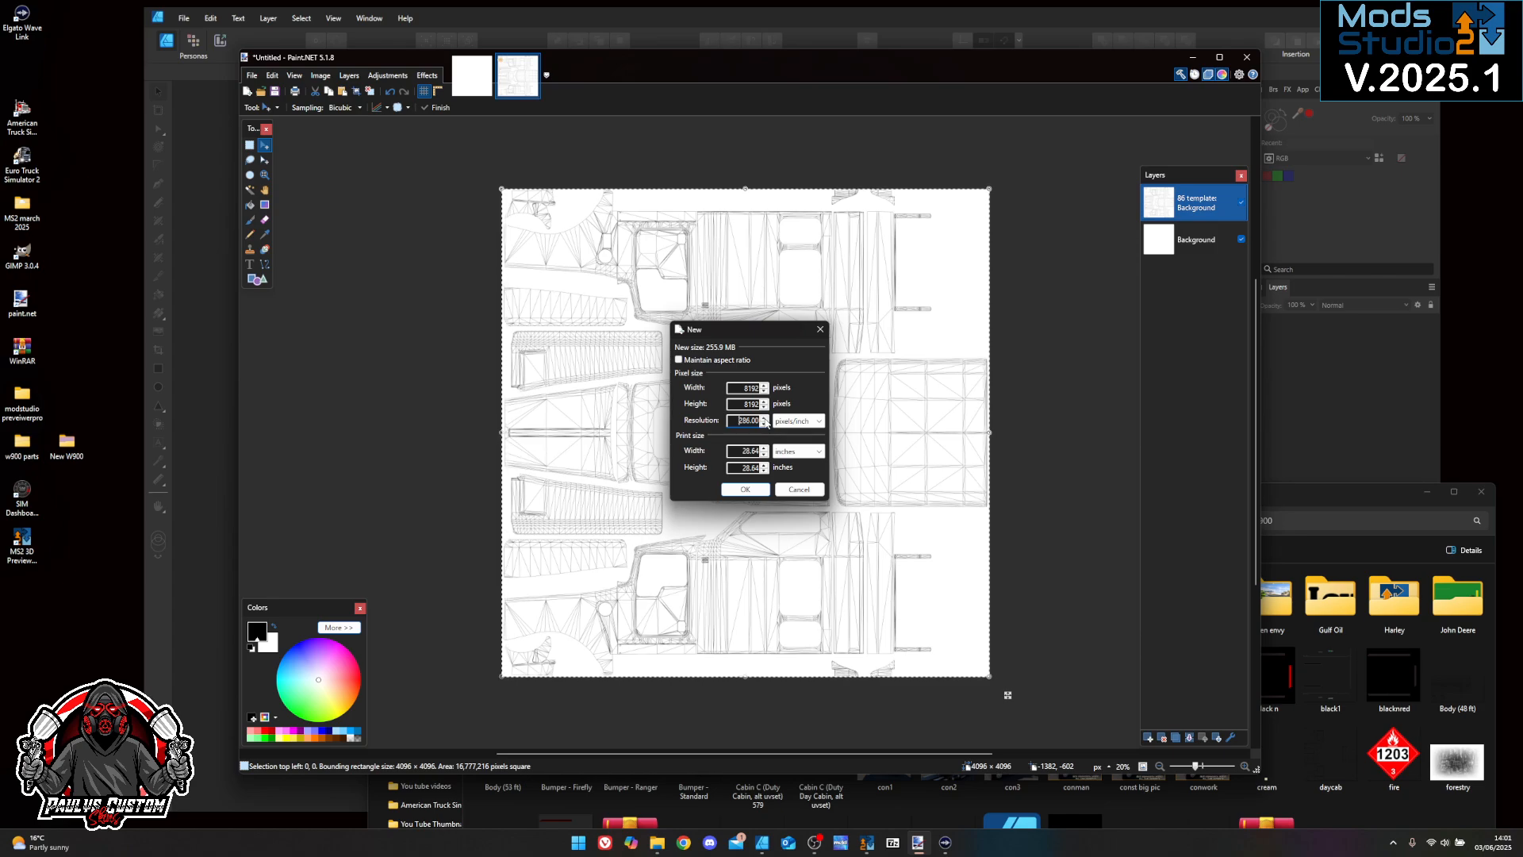
left_click(765, 419)
left_click(745, 491)
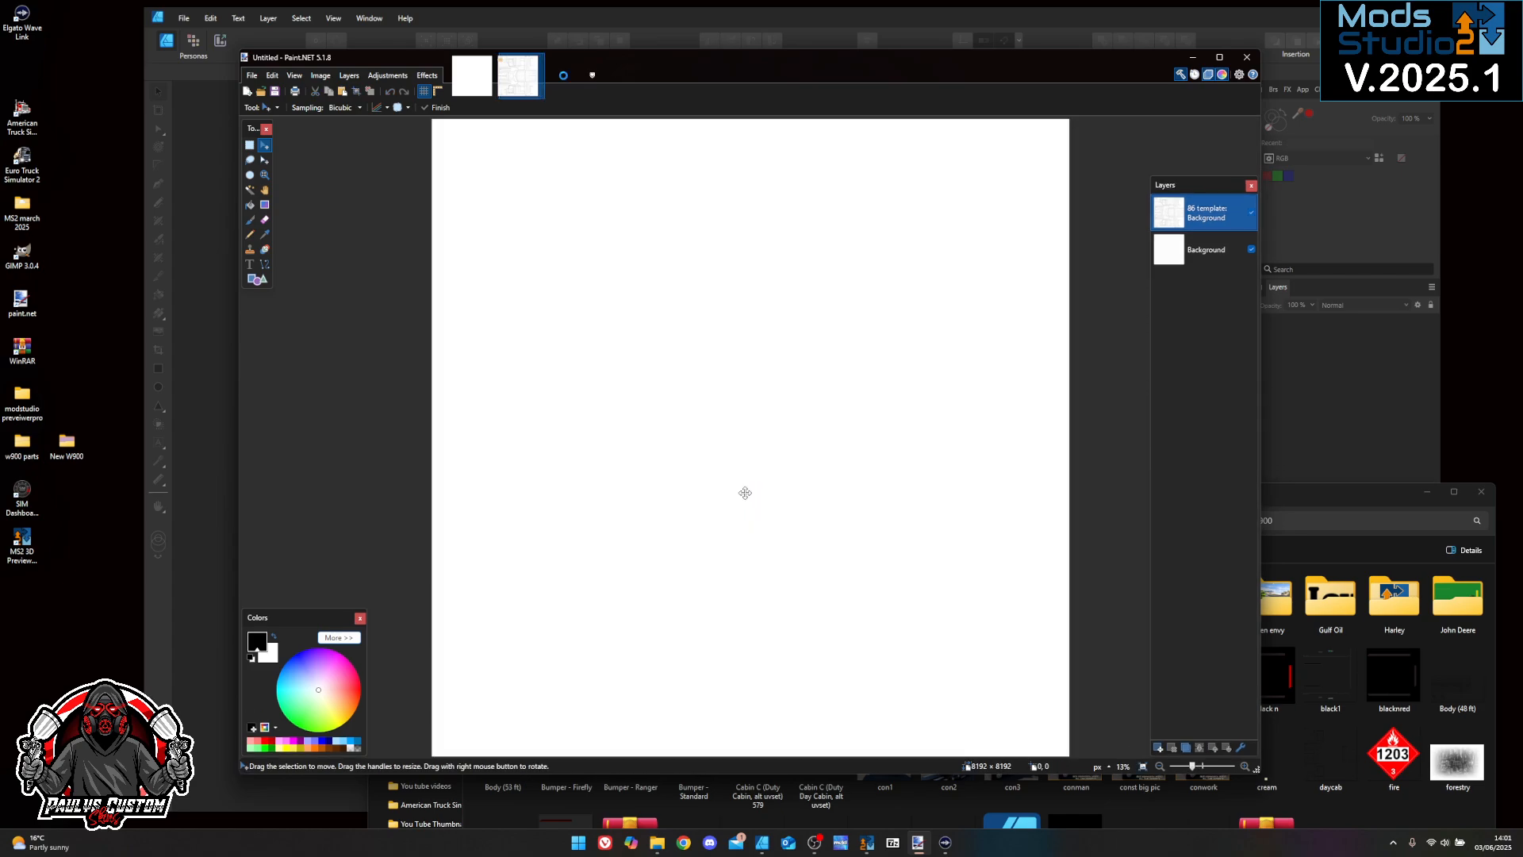
left_click(1158, 764)
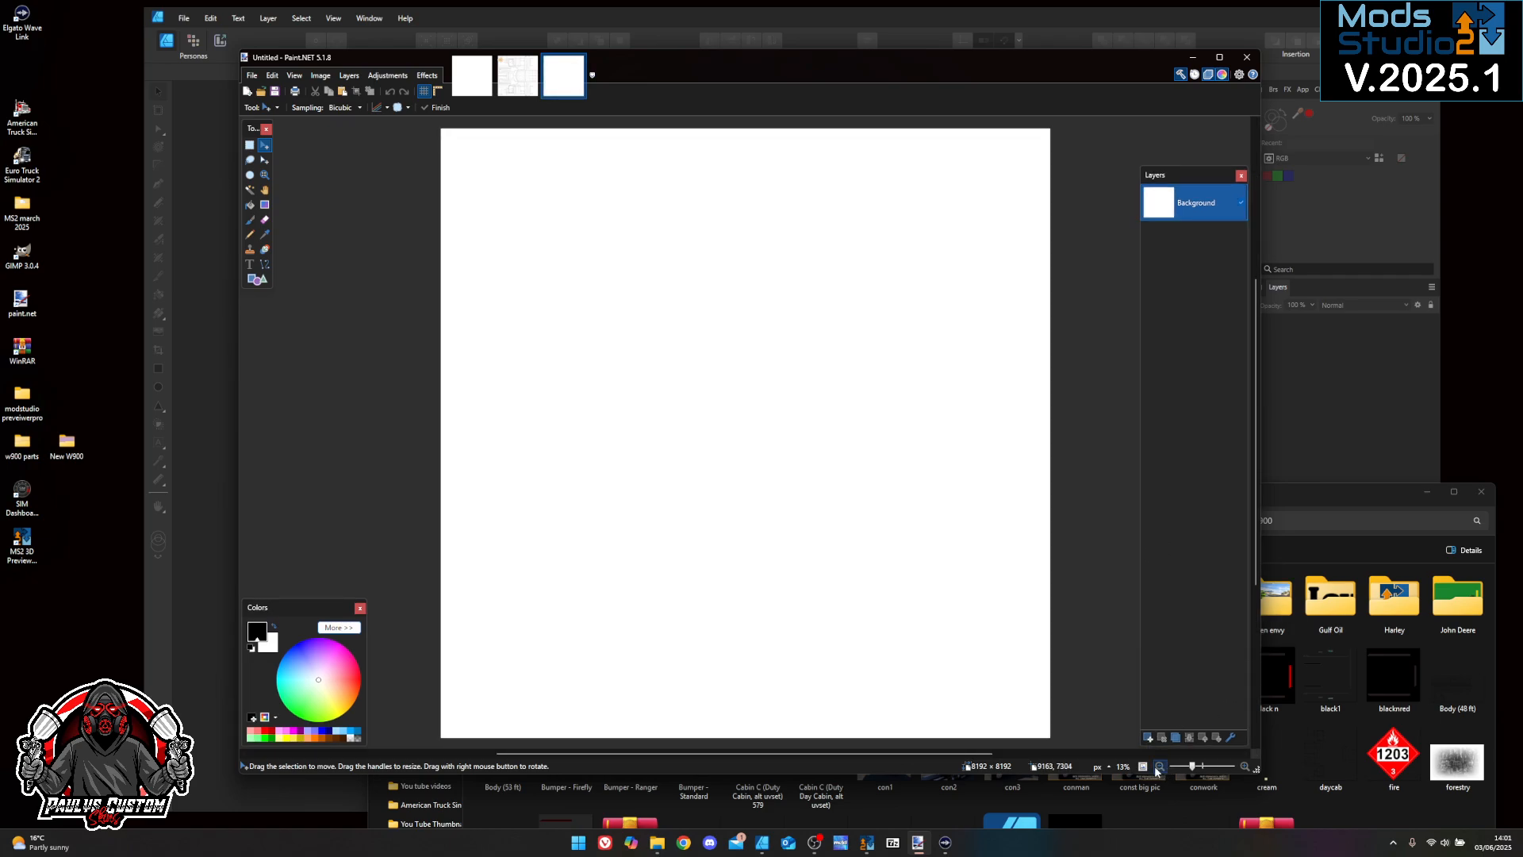
Add the 86 template image to the 8192 × 8192 canvas as a new layer and enlarge it to about 8196 × 8216 pixels
left_click(1316, 513)
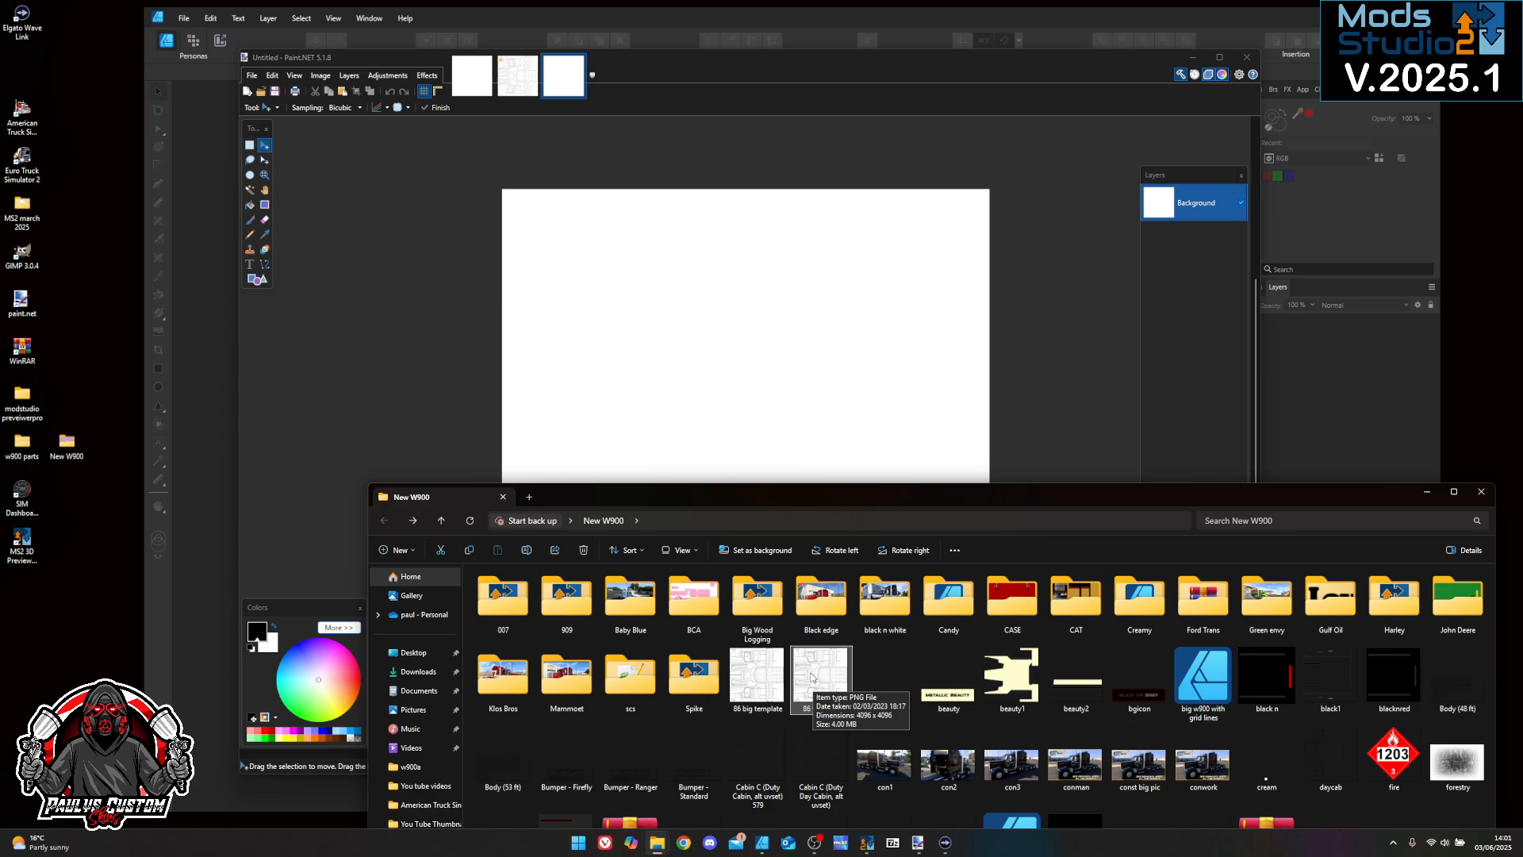
mouse_move(815, 685)
left_mouse_down()
mouse_move(742, 438)
mouse_move(710, 448)
left_mouse_up()
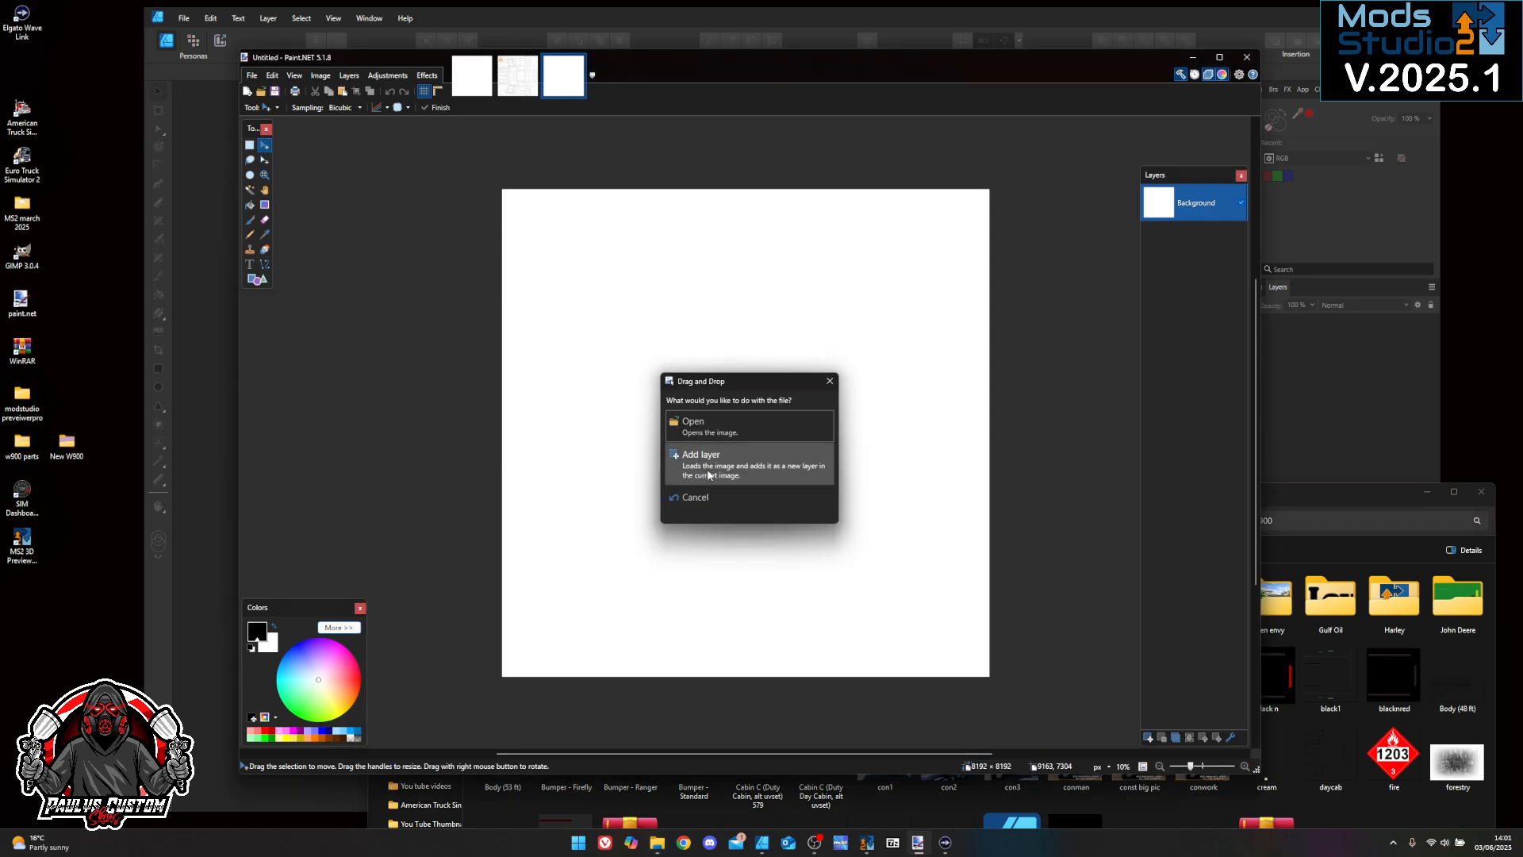
left_click(703, 460)
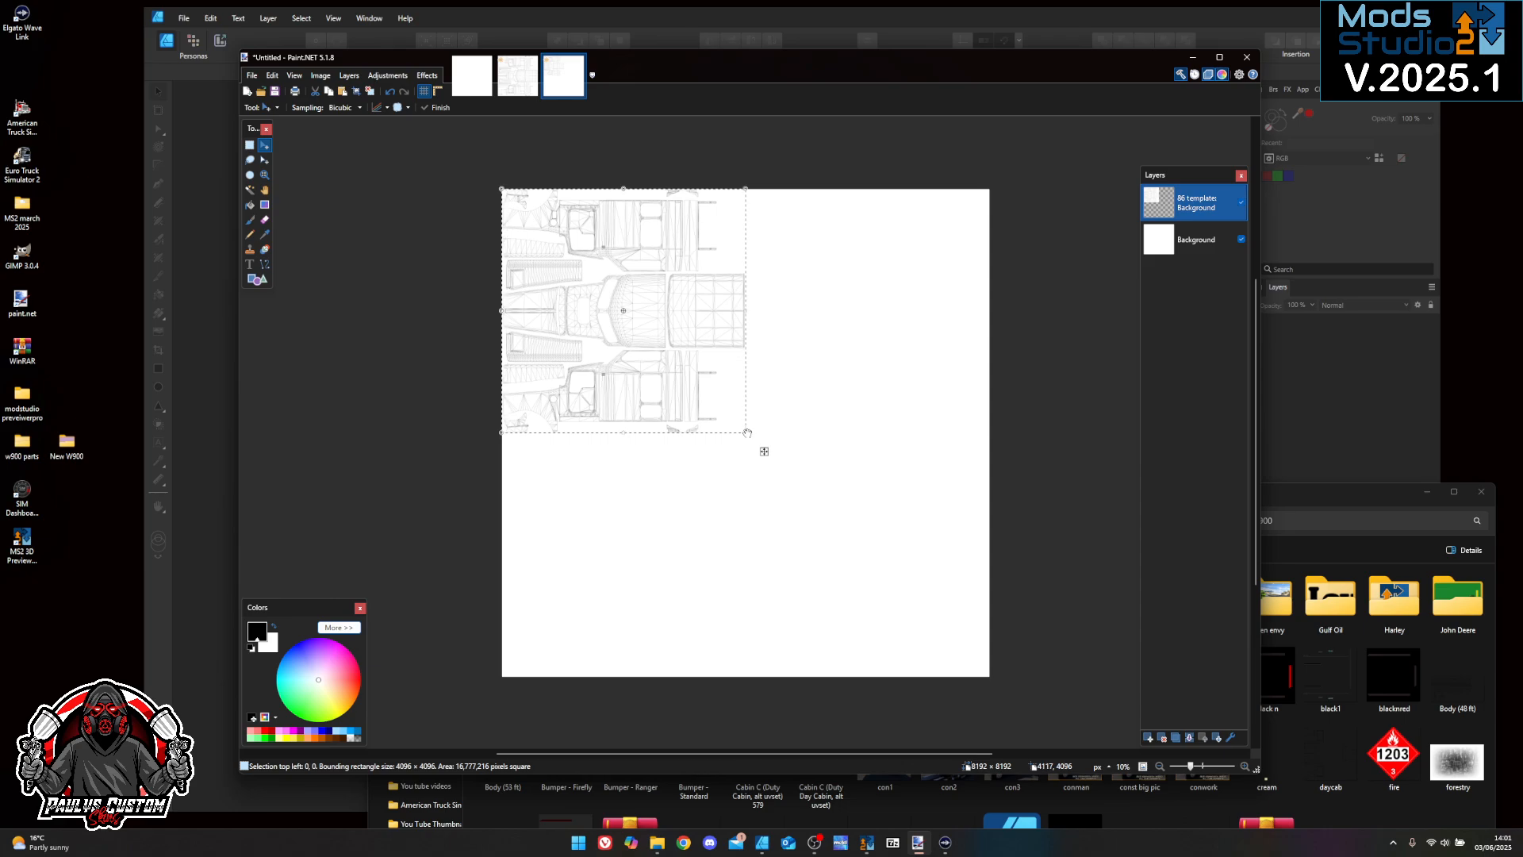
mouse_move(746, 435)
left_mouse_down()
mouse_move(995, 691)
mouse_move(989, 678)
left_mouse_up()
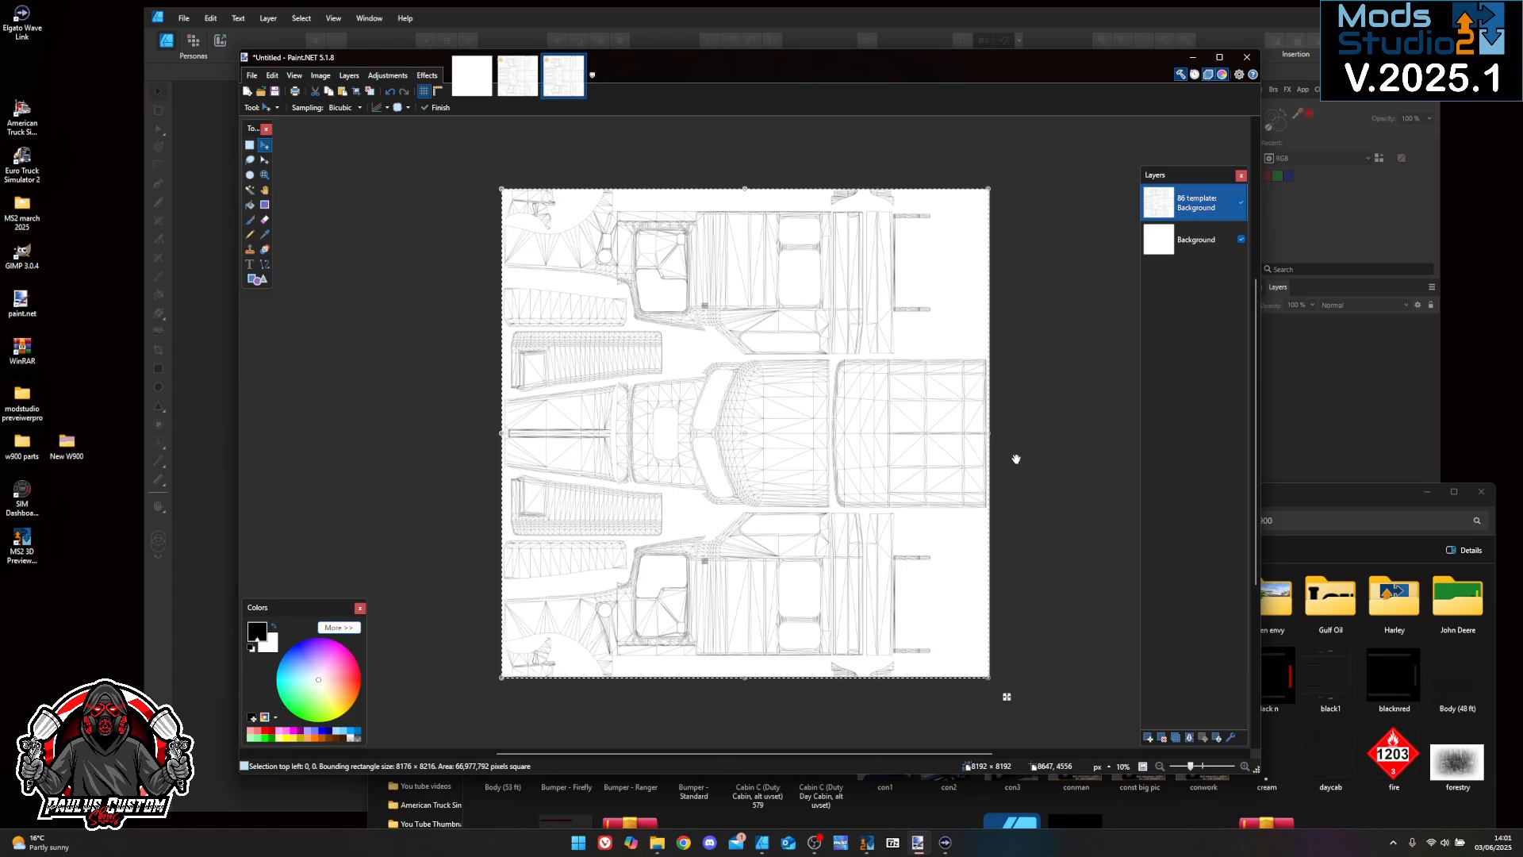
left_click_drag(990, 435, 990, 436)
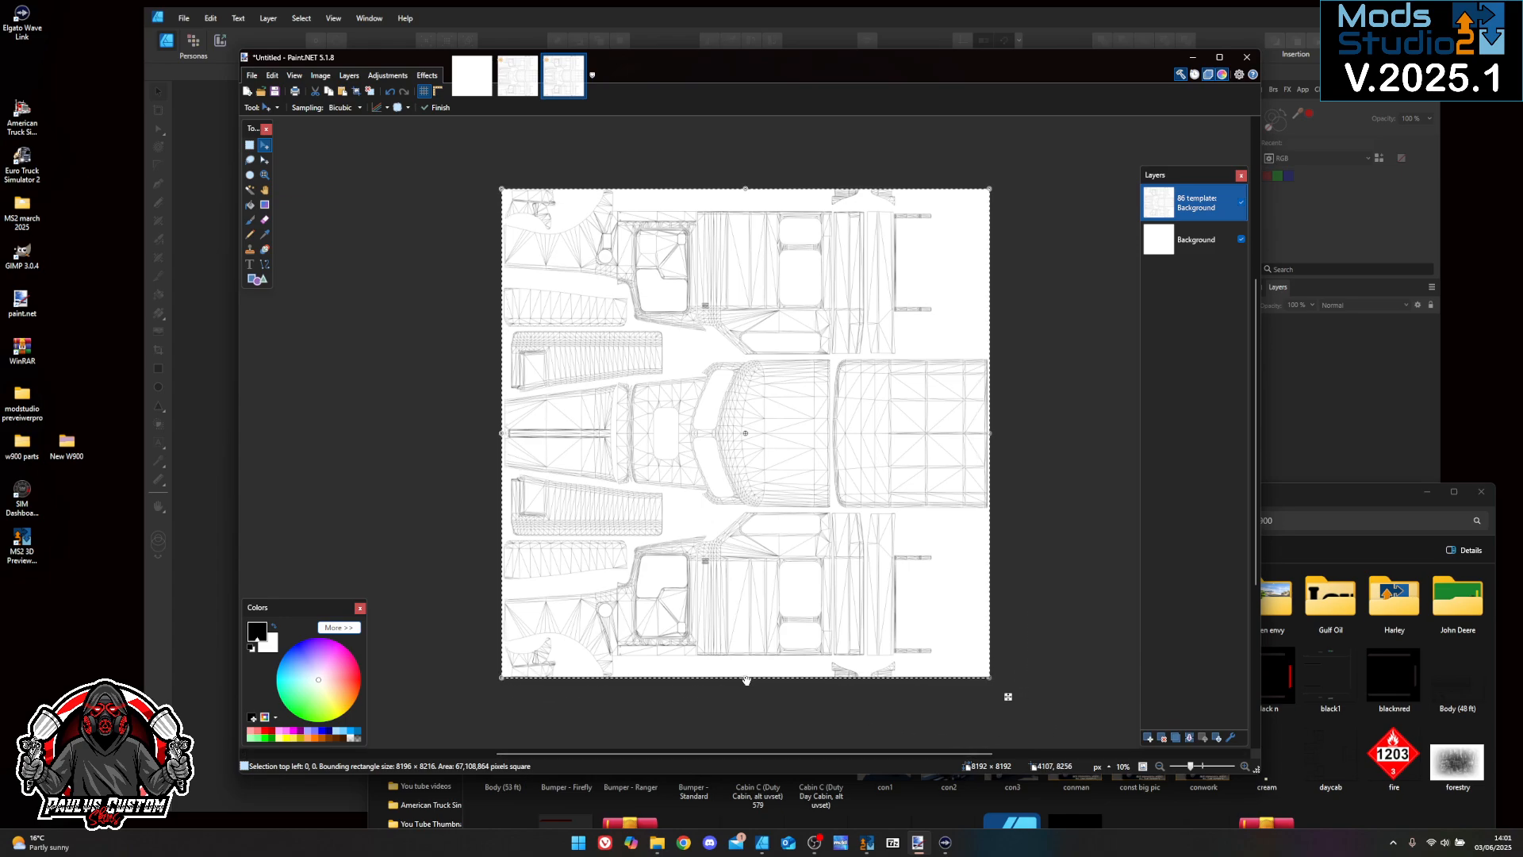
Adjust the template layer's lower edge to the canvas edge so that its height is 8192 pixels
scroll(747, 678, "up", 1)
left_click(1246, 767)
left_click(1246, 767)
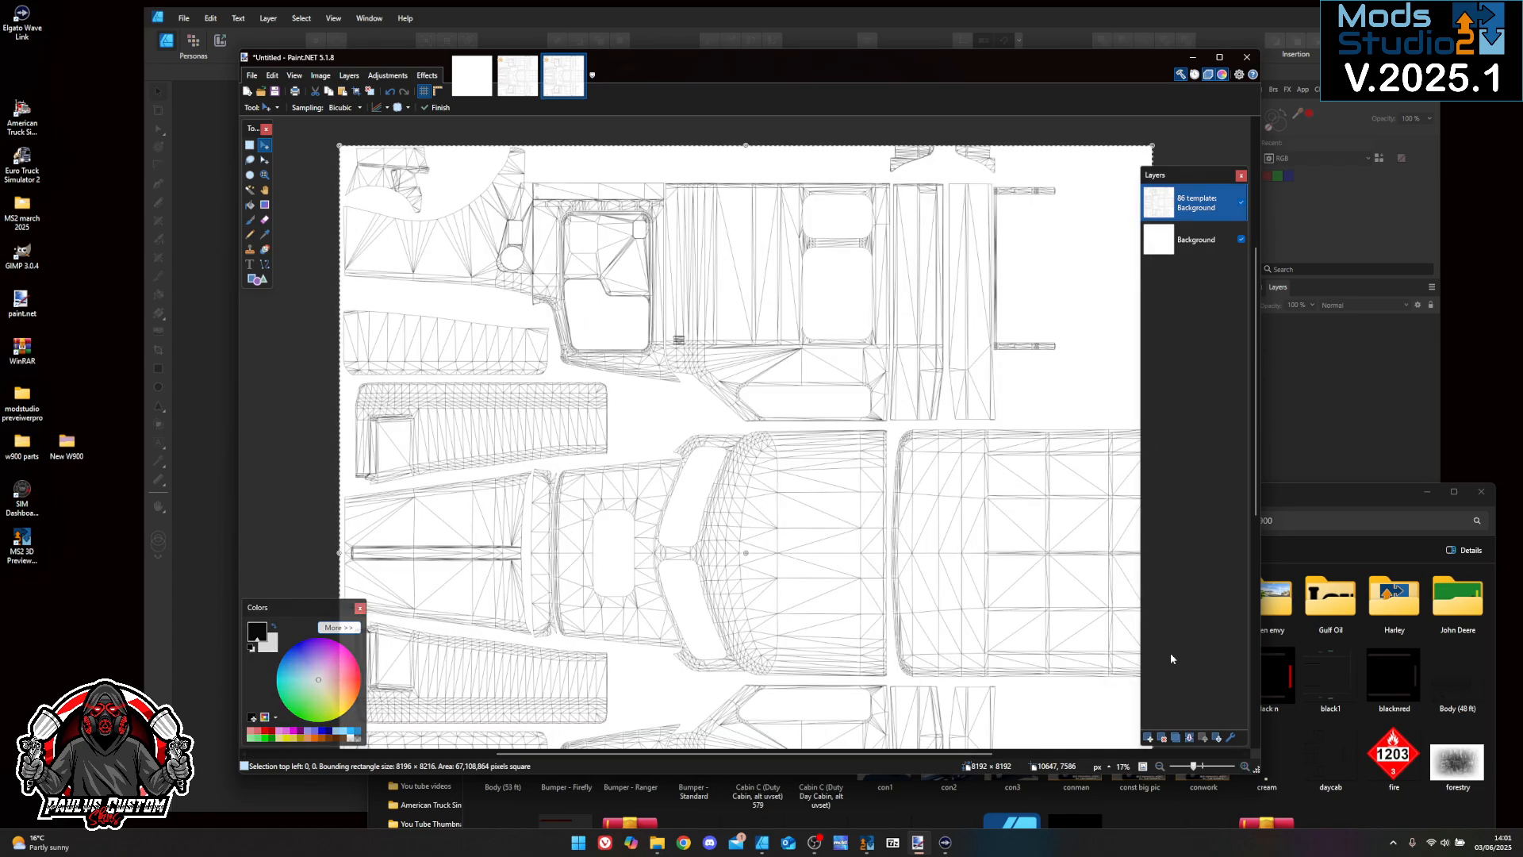
left_click_drag(1256, 360, 1261, 482)
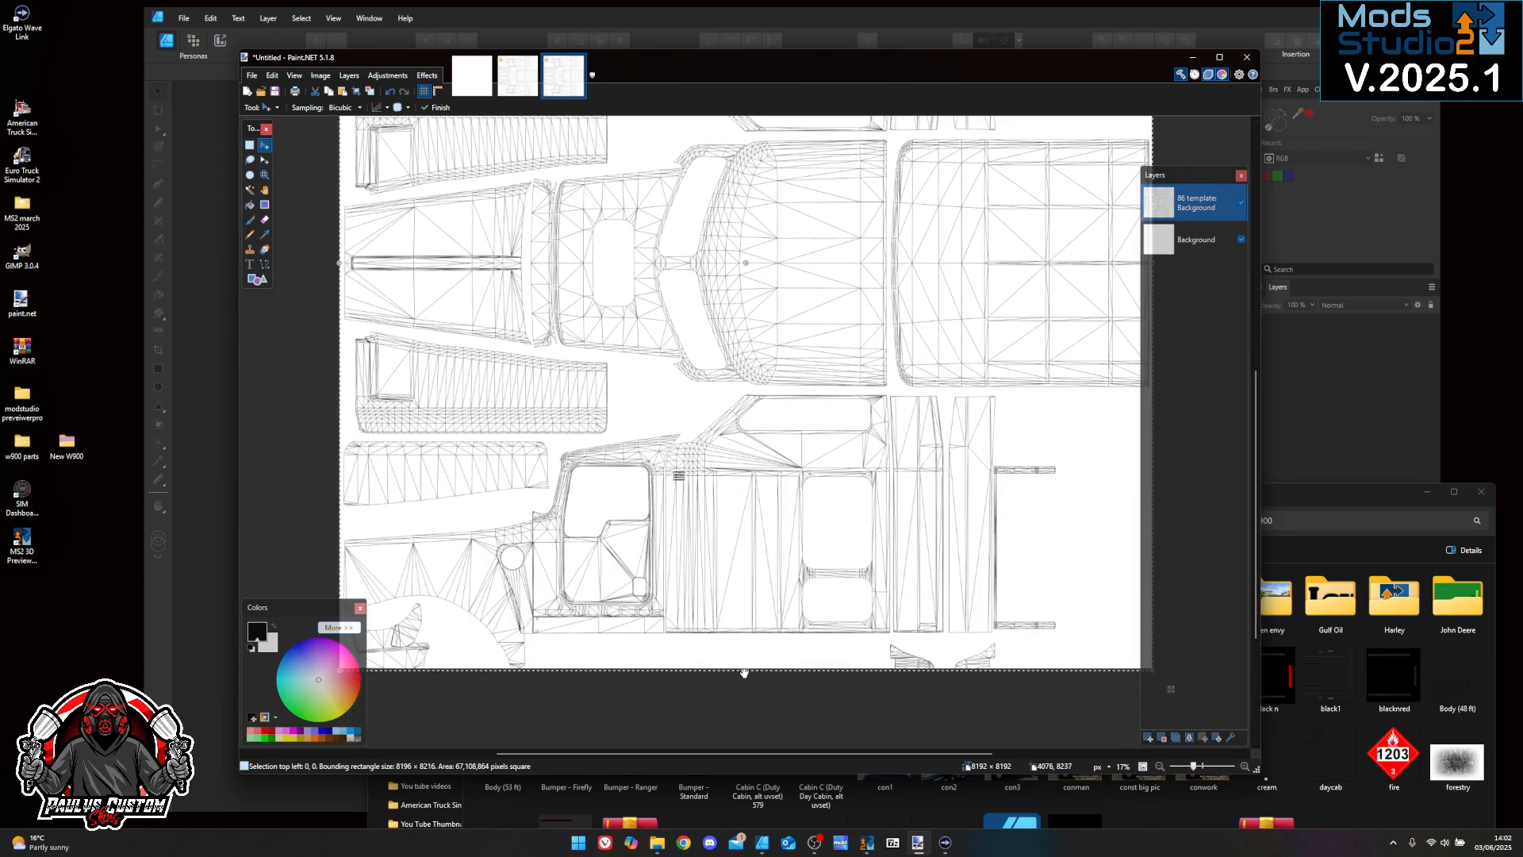
left_click_drag(744, 672, 745, 670)
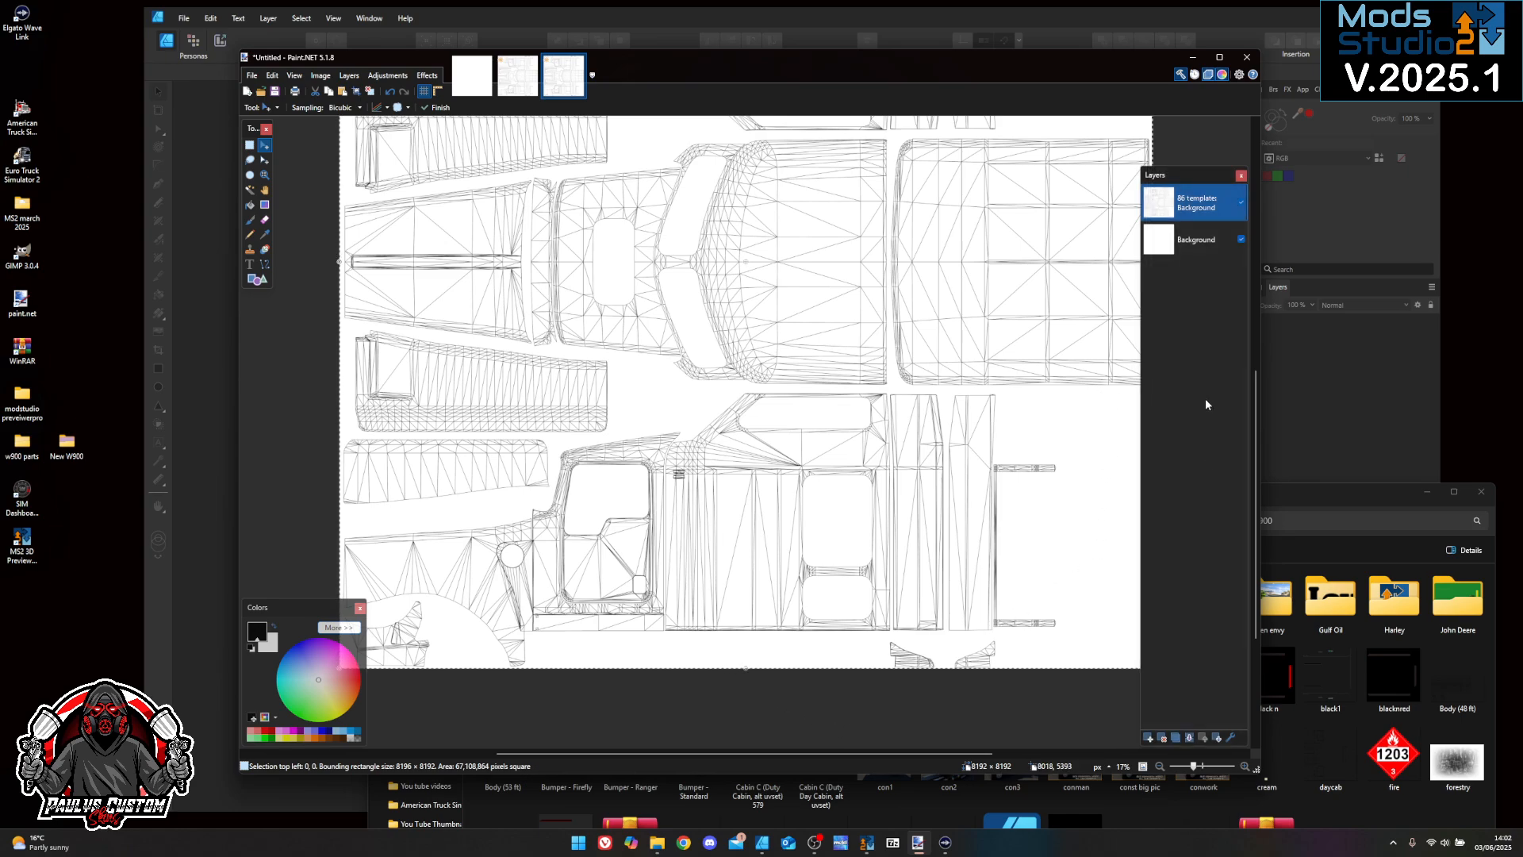
left_click(1161, 768)
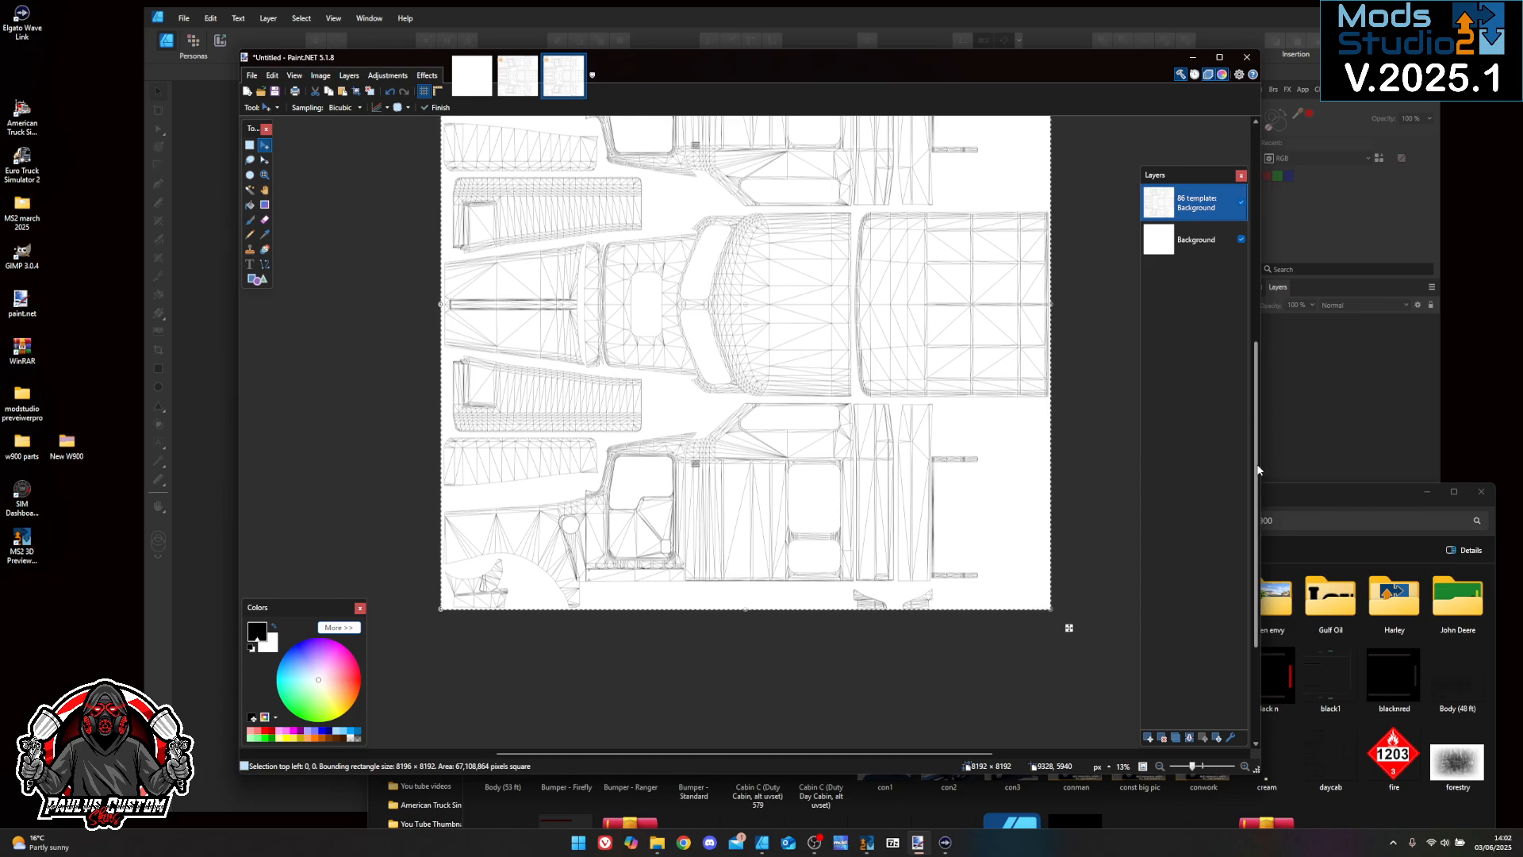
left_click_drag(1258, 470, 1265, 405)
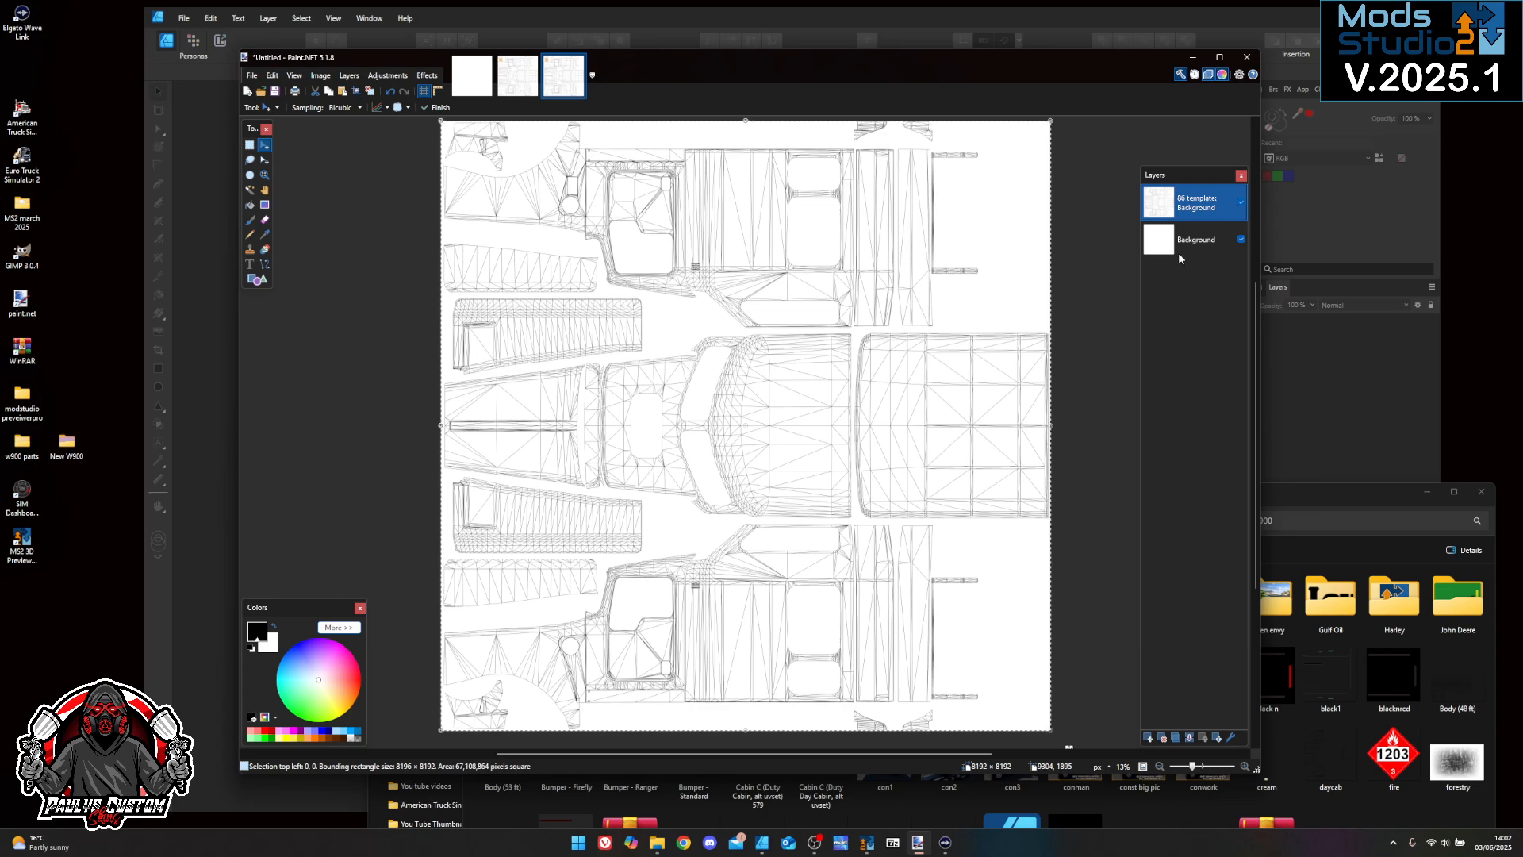
Minimize Paint.NET and create a document in Affinity Designer from the 8k Skins preset, 8192 × 8192 px at 300 DPI
left_click(1193, 57)
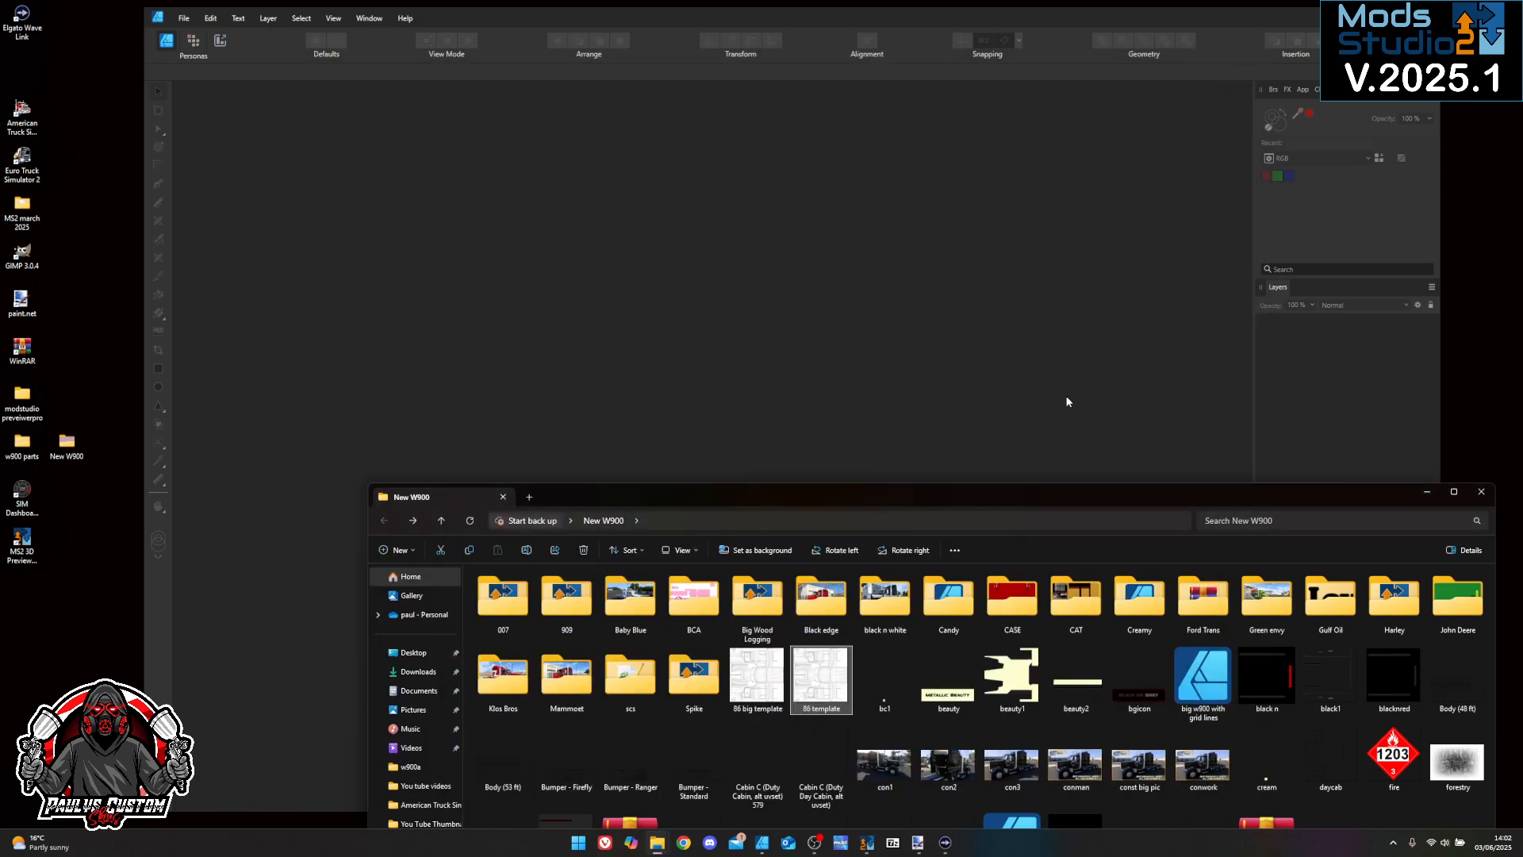
left_click(178, 19)
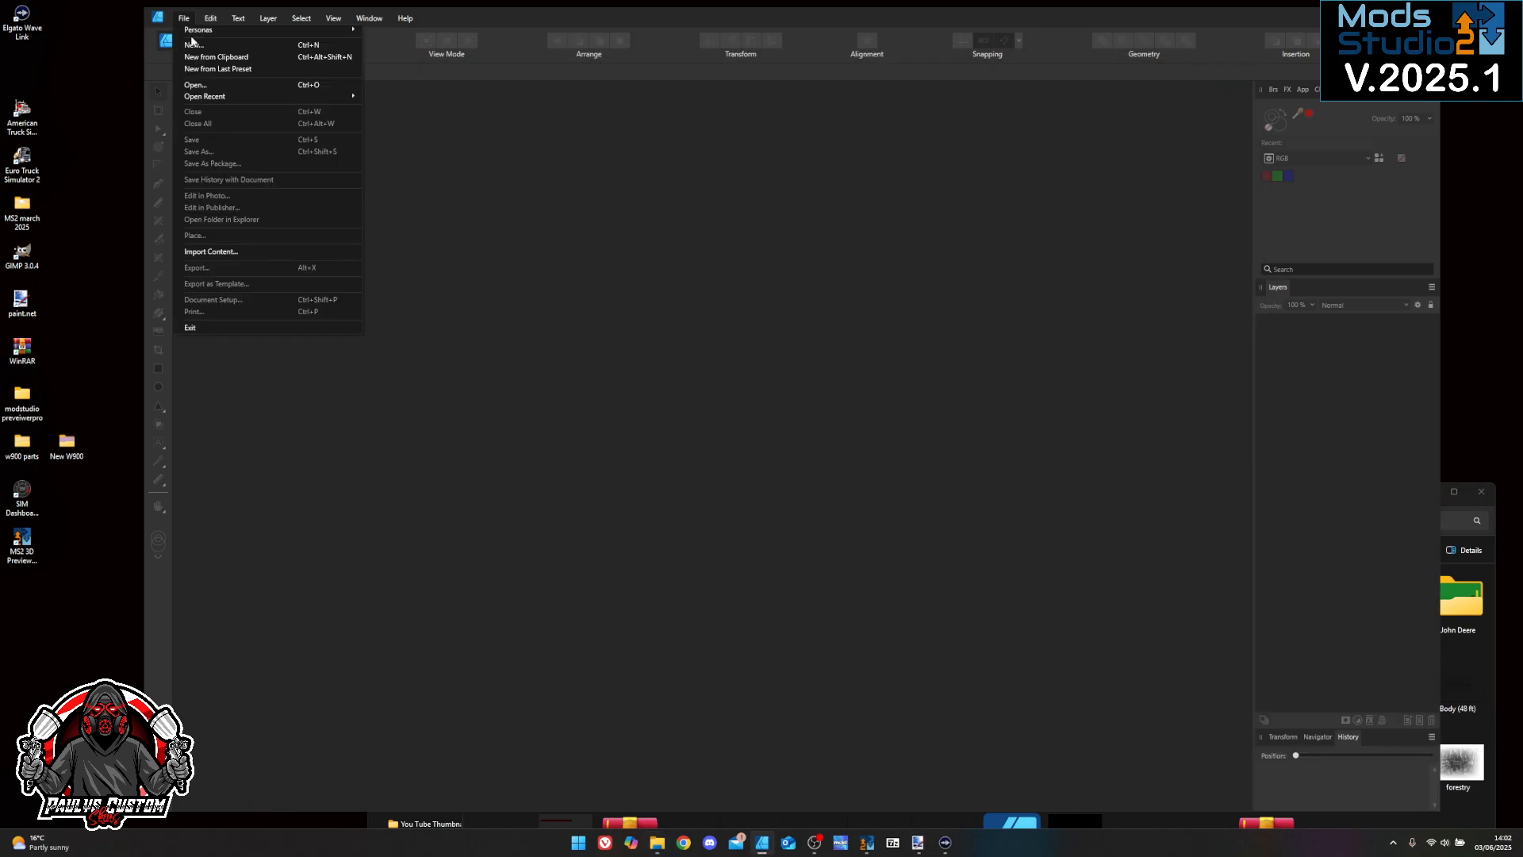
left_click(191, 45)
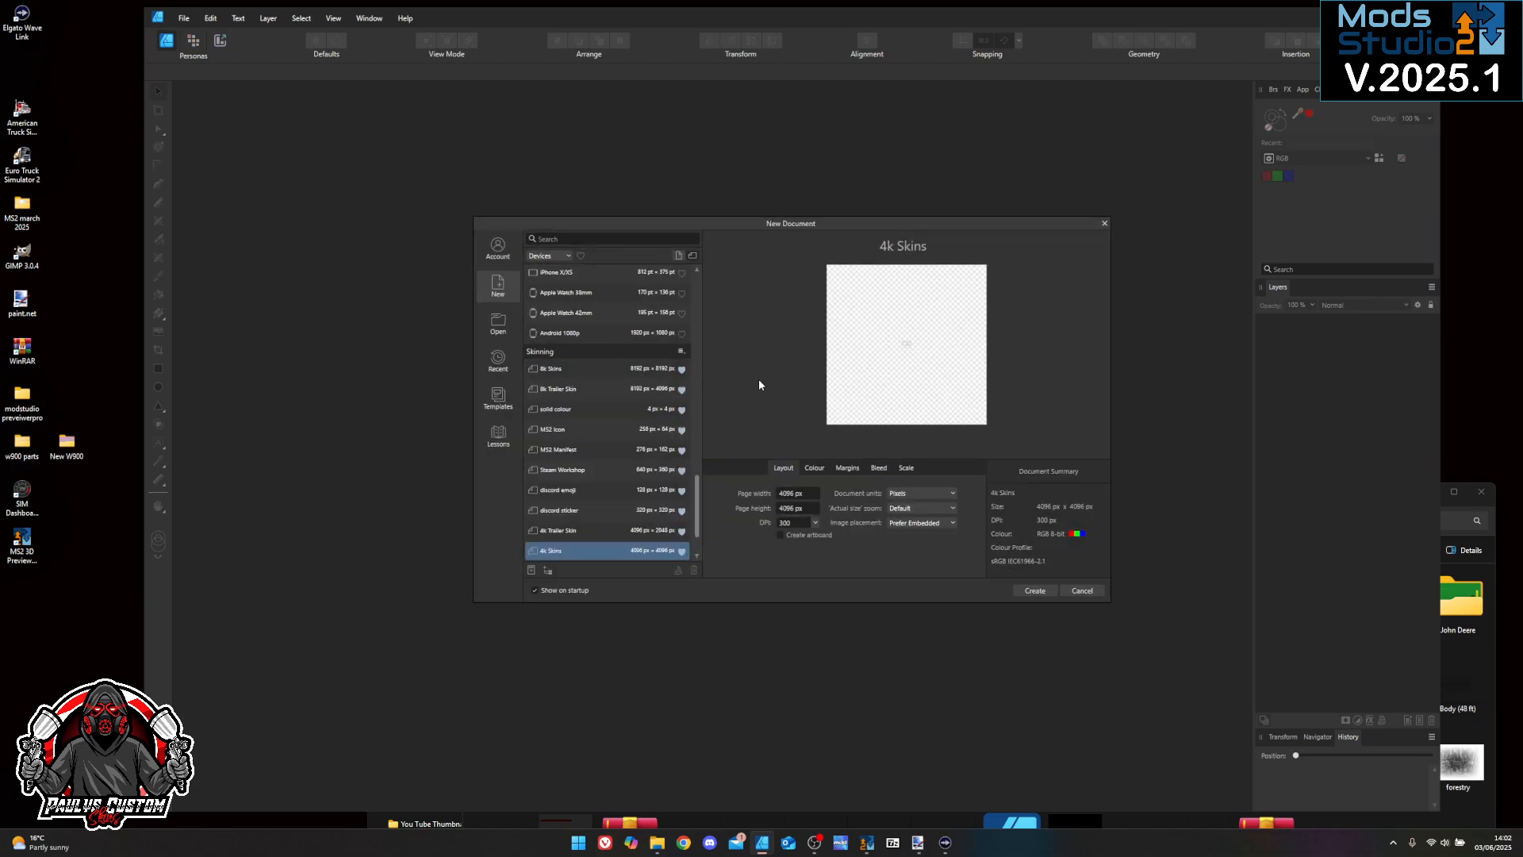
left_click(555, 368)
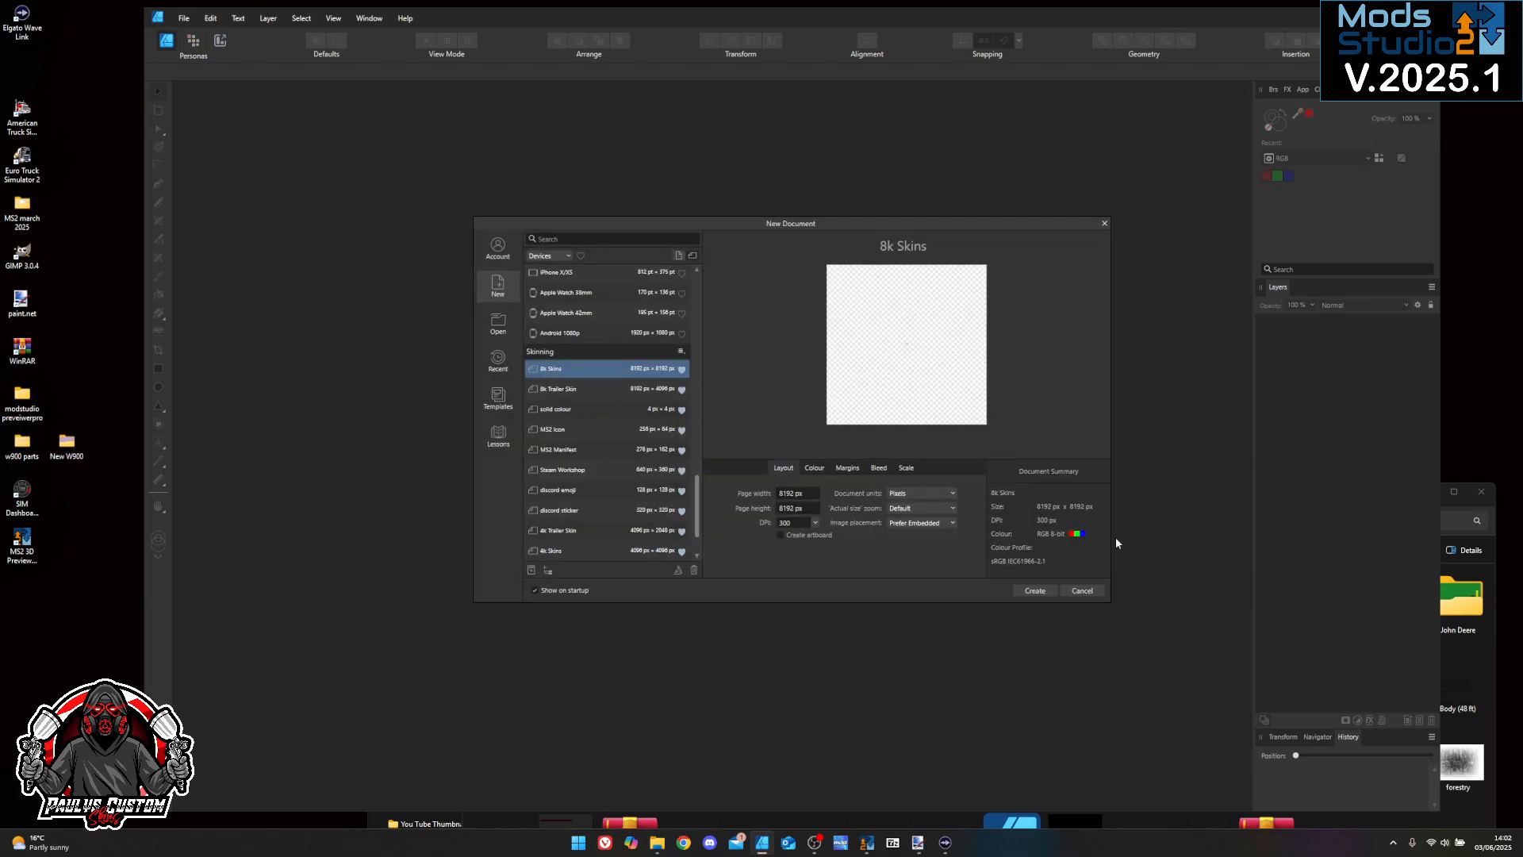
left_click(1039, 588)
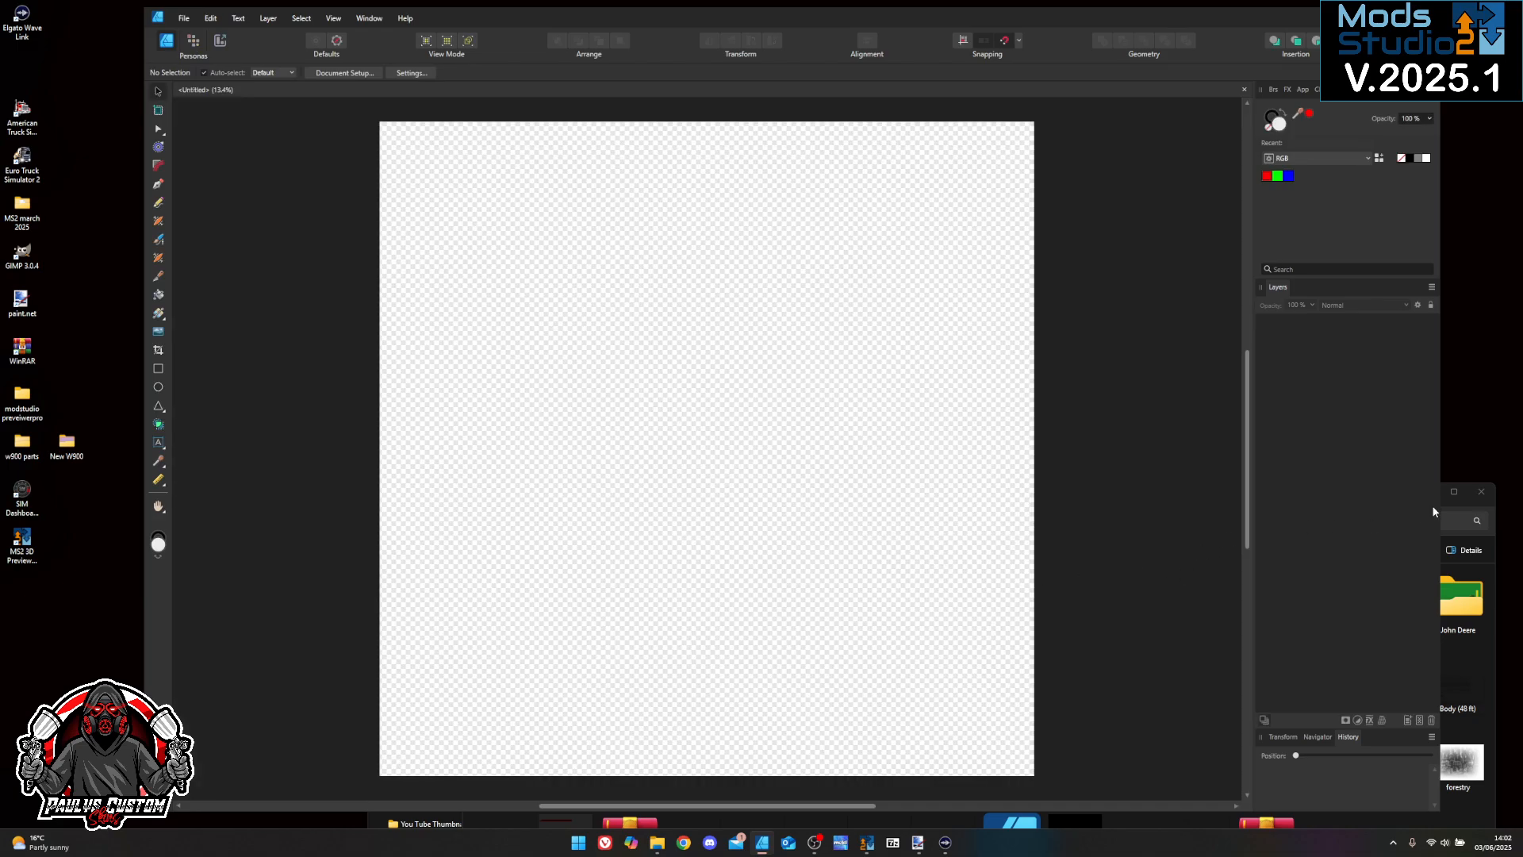
Place the 86 template image in the document, align it to the canvas's upper-left corner and scale it to 8192 × 8192 px
left_click(1453, 504)
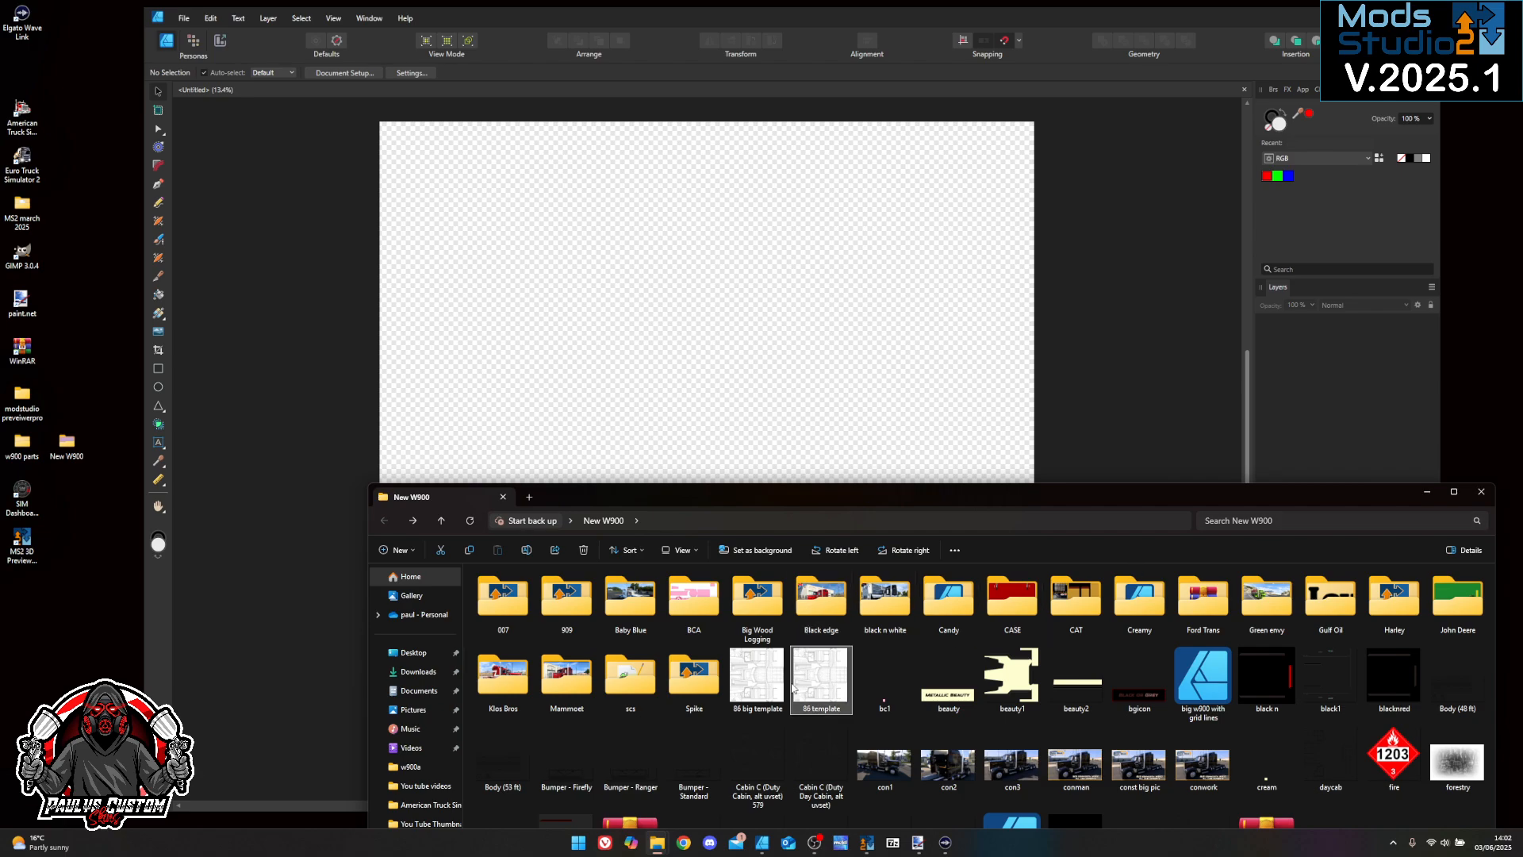
left_click_drag(836, 690, 576, 330)
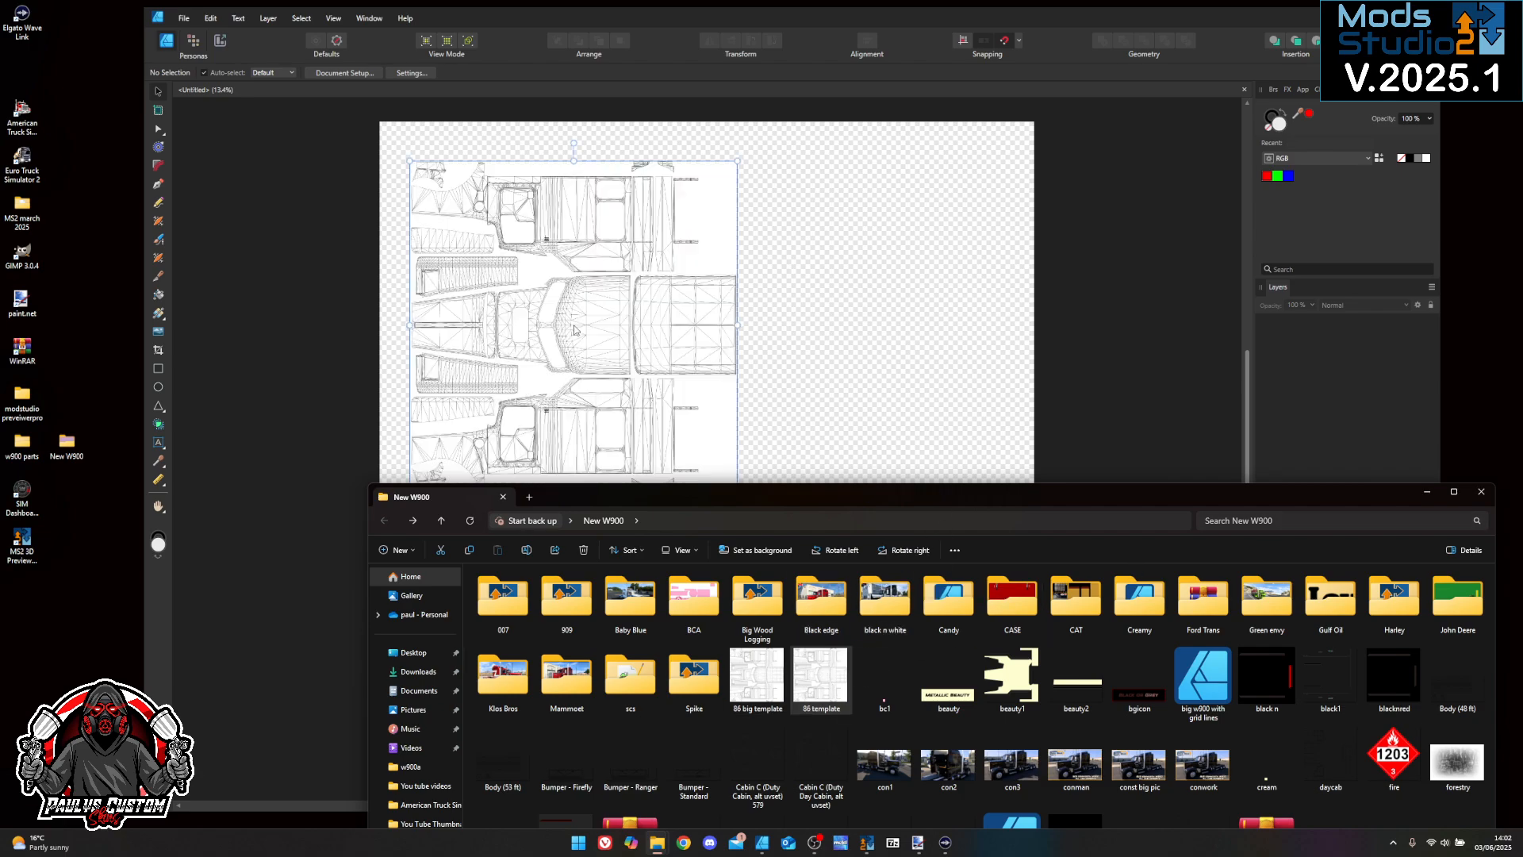
left_click(1428, 492)
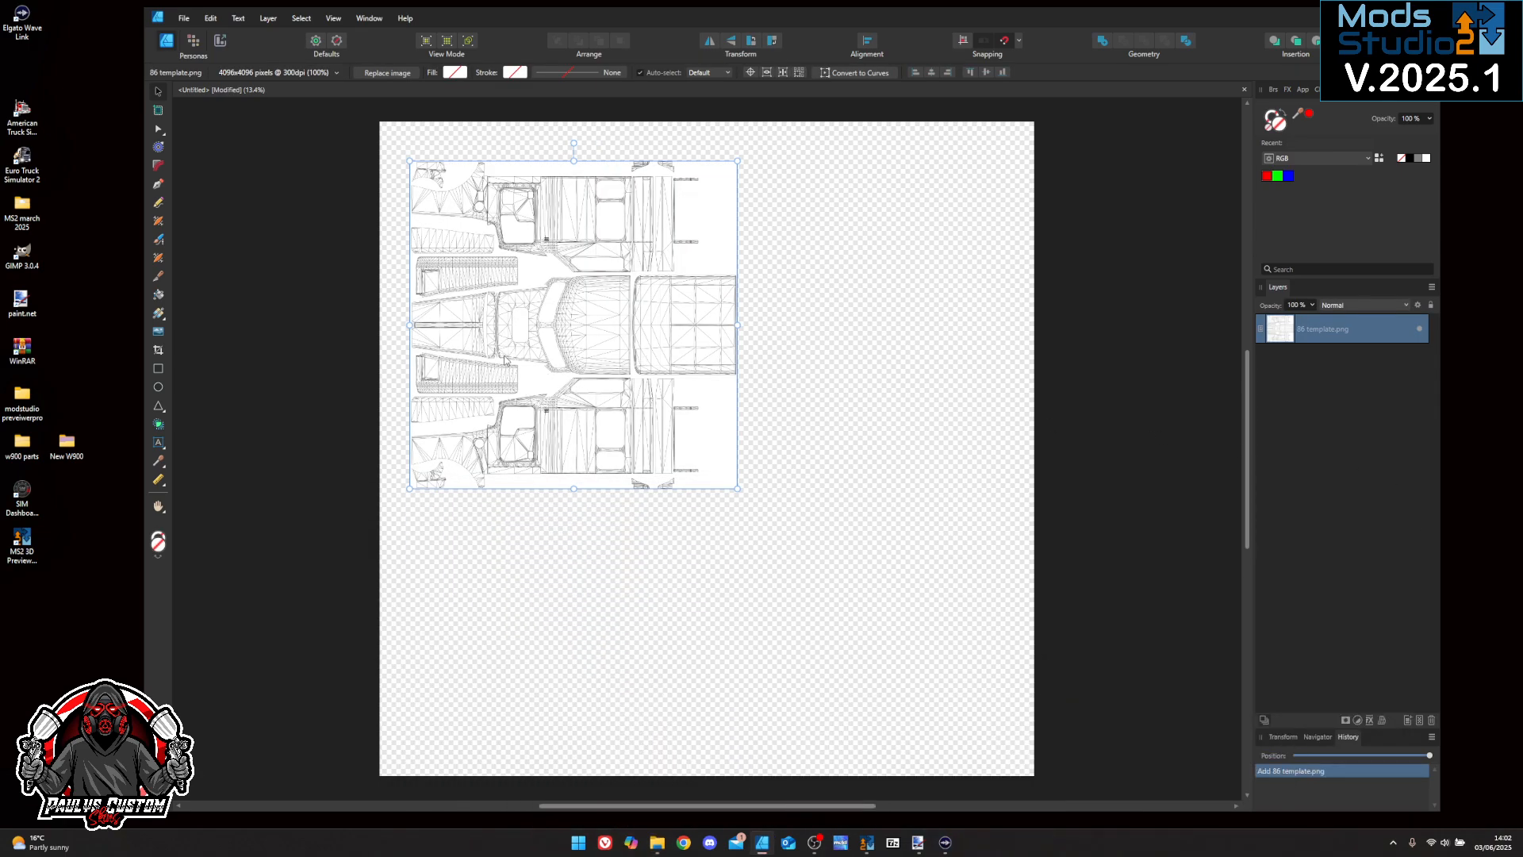
left_click_drag(575, 344, 542, 307)
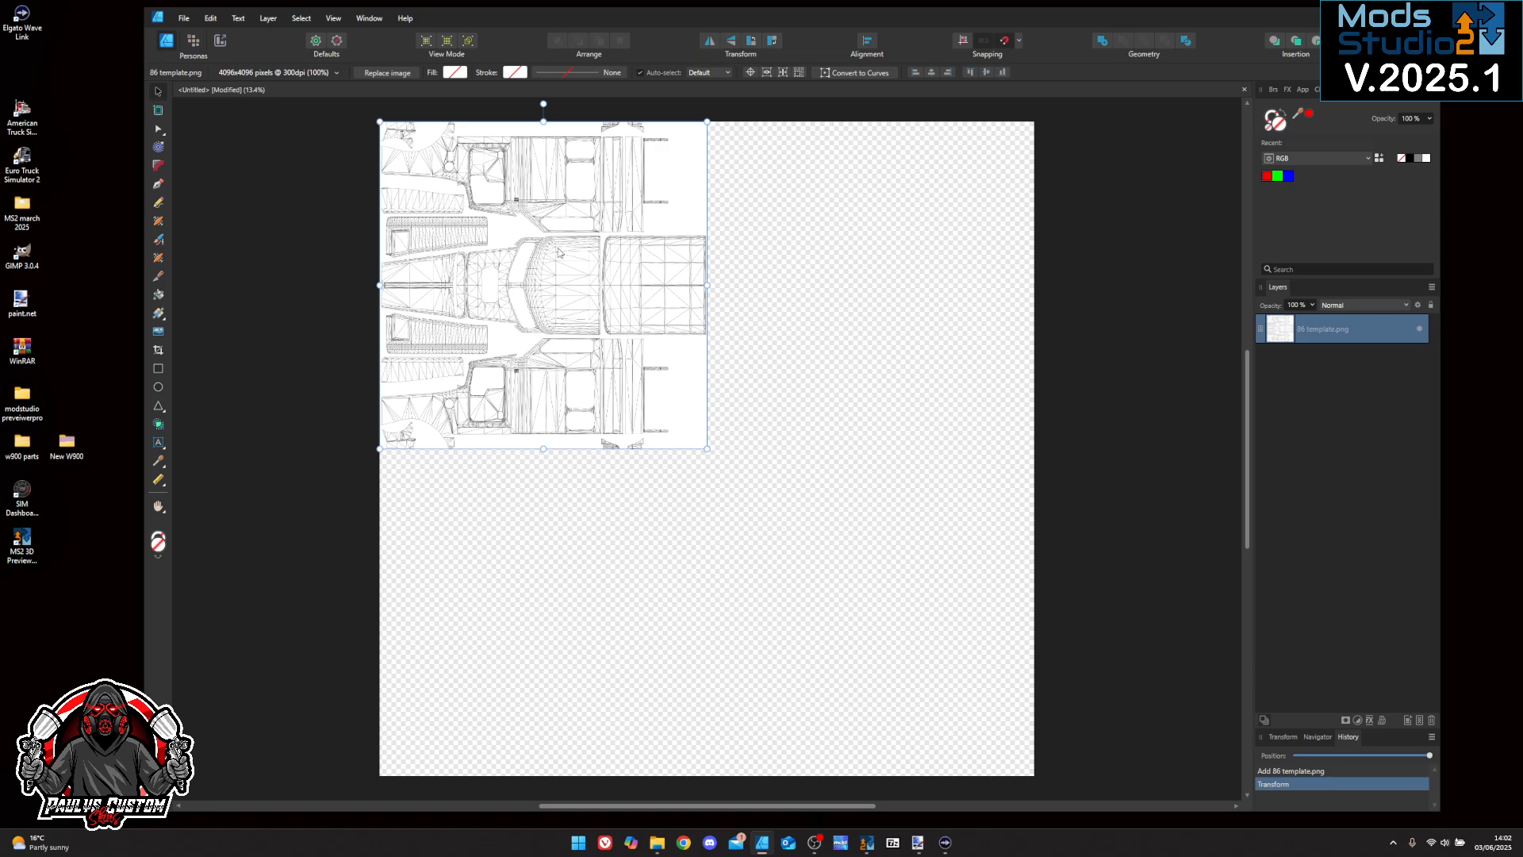
left_click_drag(707, 448, 1044, 760)
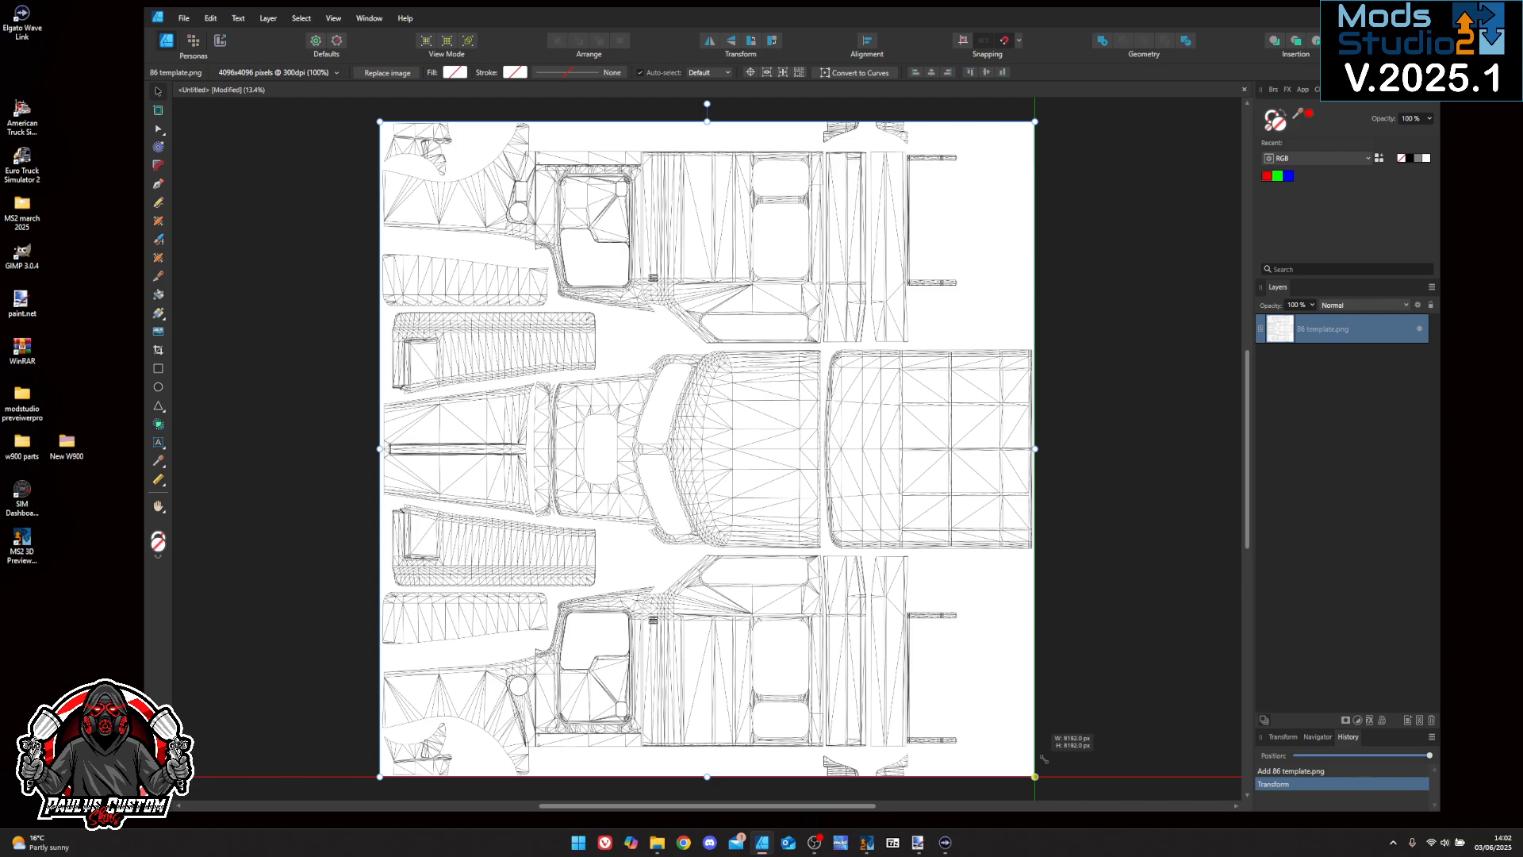
Finish scaling the 86 template image so it fills the 8192 × 8192 px canvas
left_click_drag(1044, 759, 1045, 760)
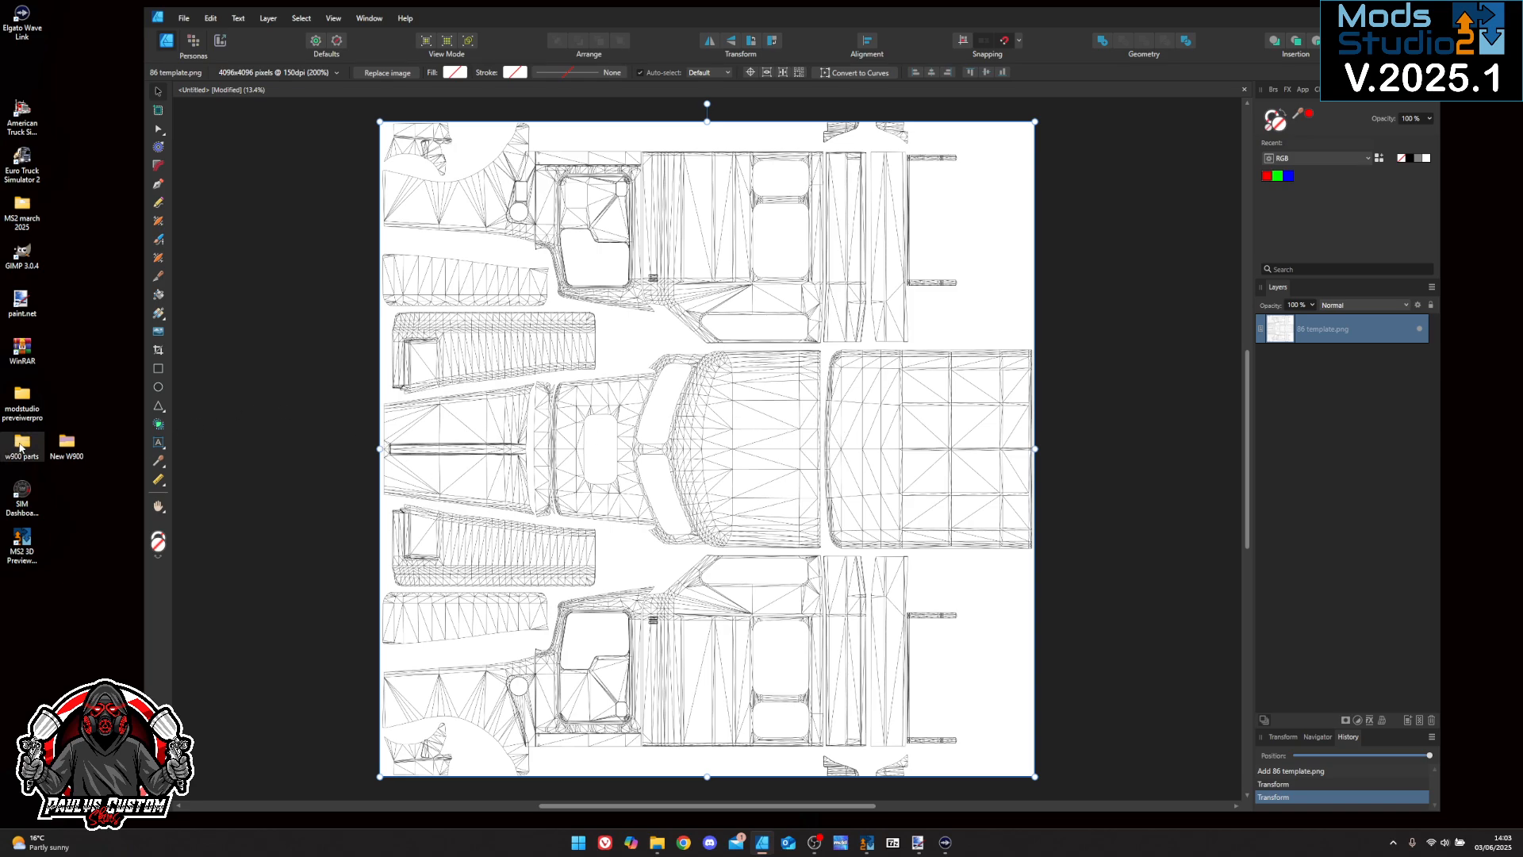
Open the w900 parts folder in a maximized window, select all its images and look through the part templates
double_click(21, 446)
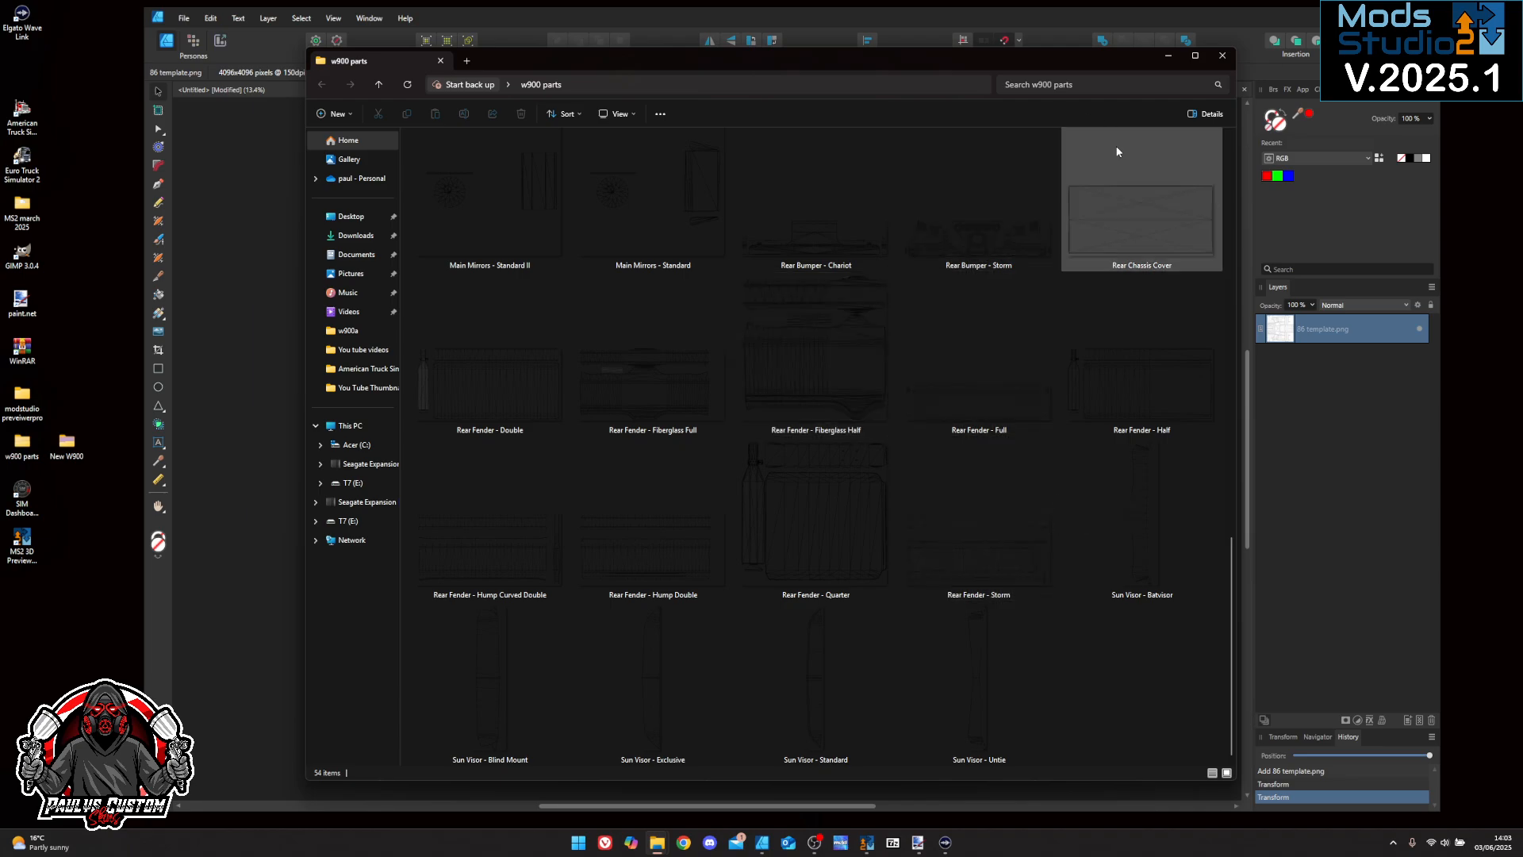
left_click(1196, 57)
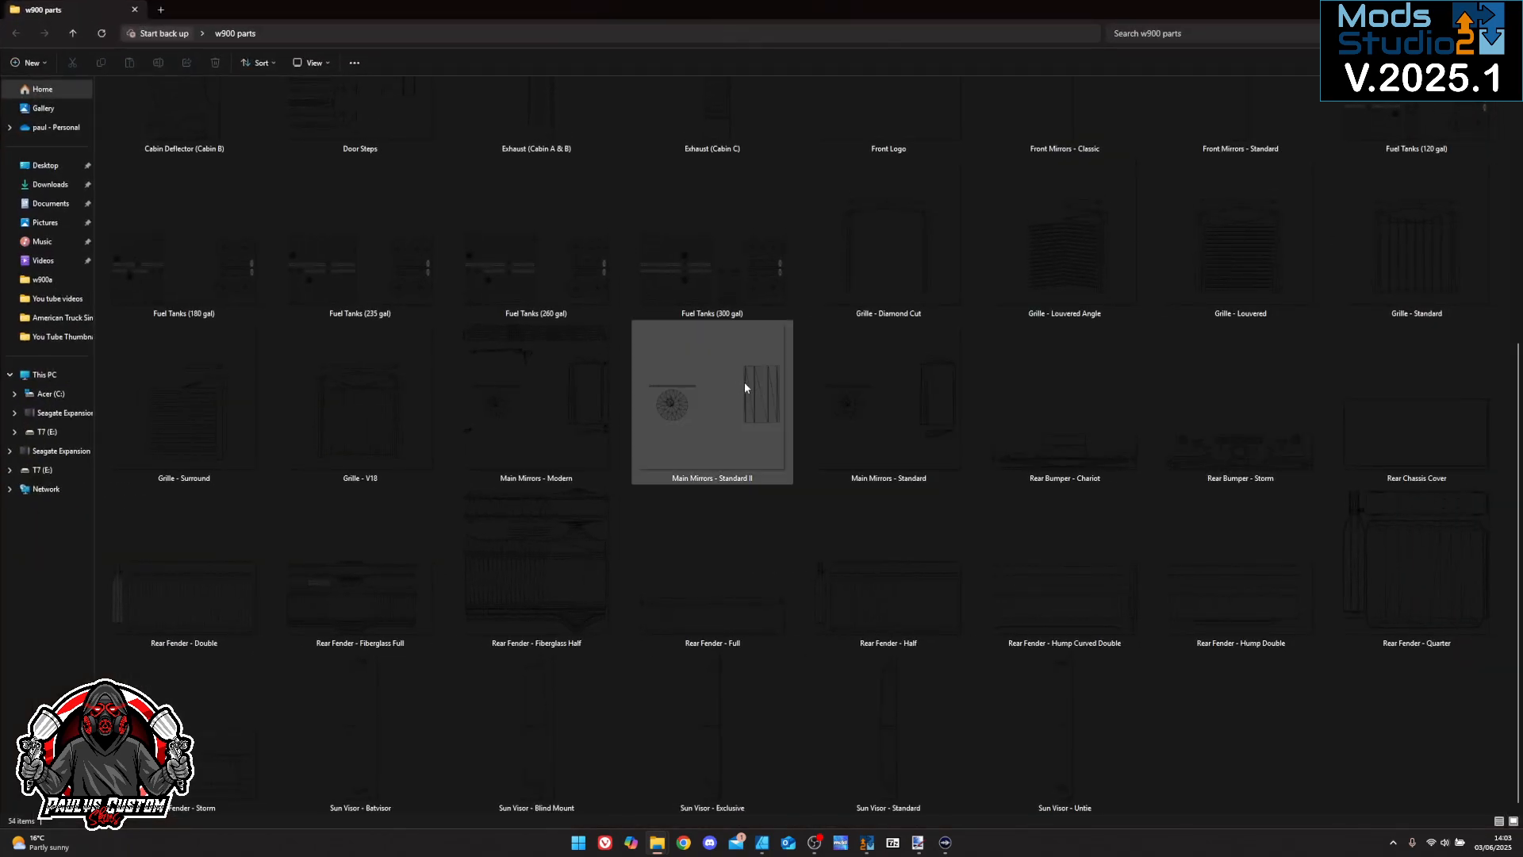
left_click(328, 64)
left_click(353, 64)
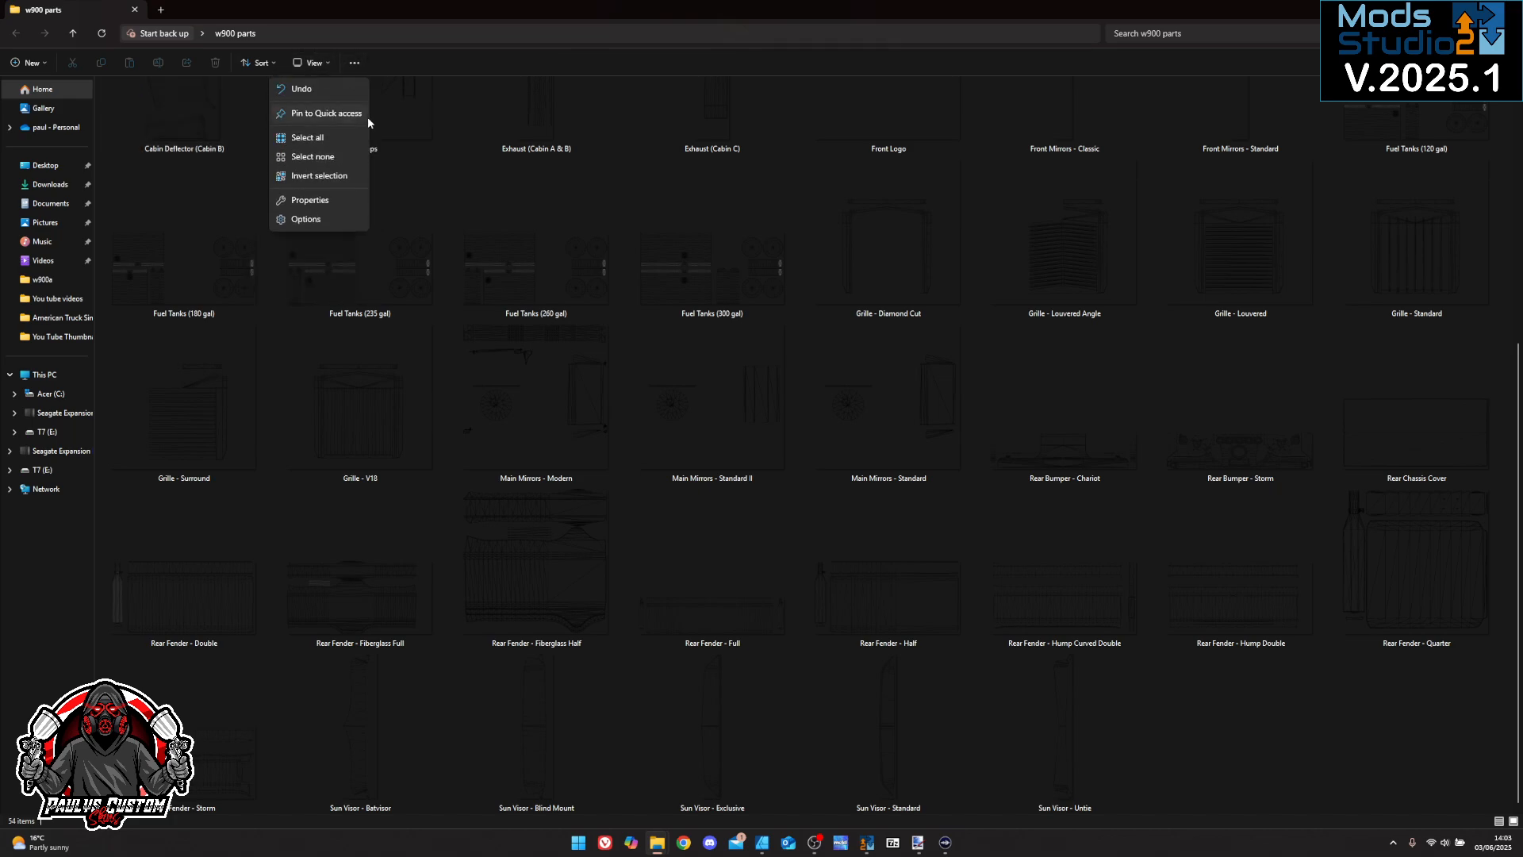
left_click(307, 137)
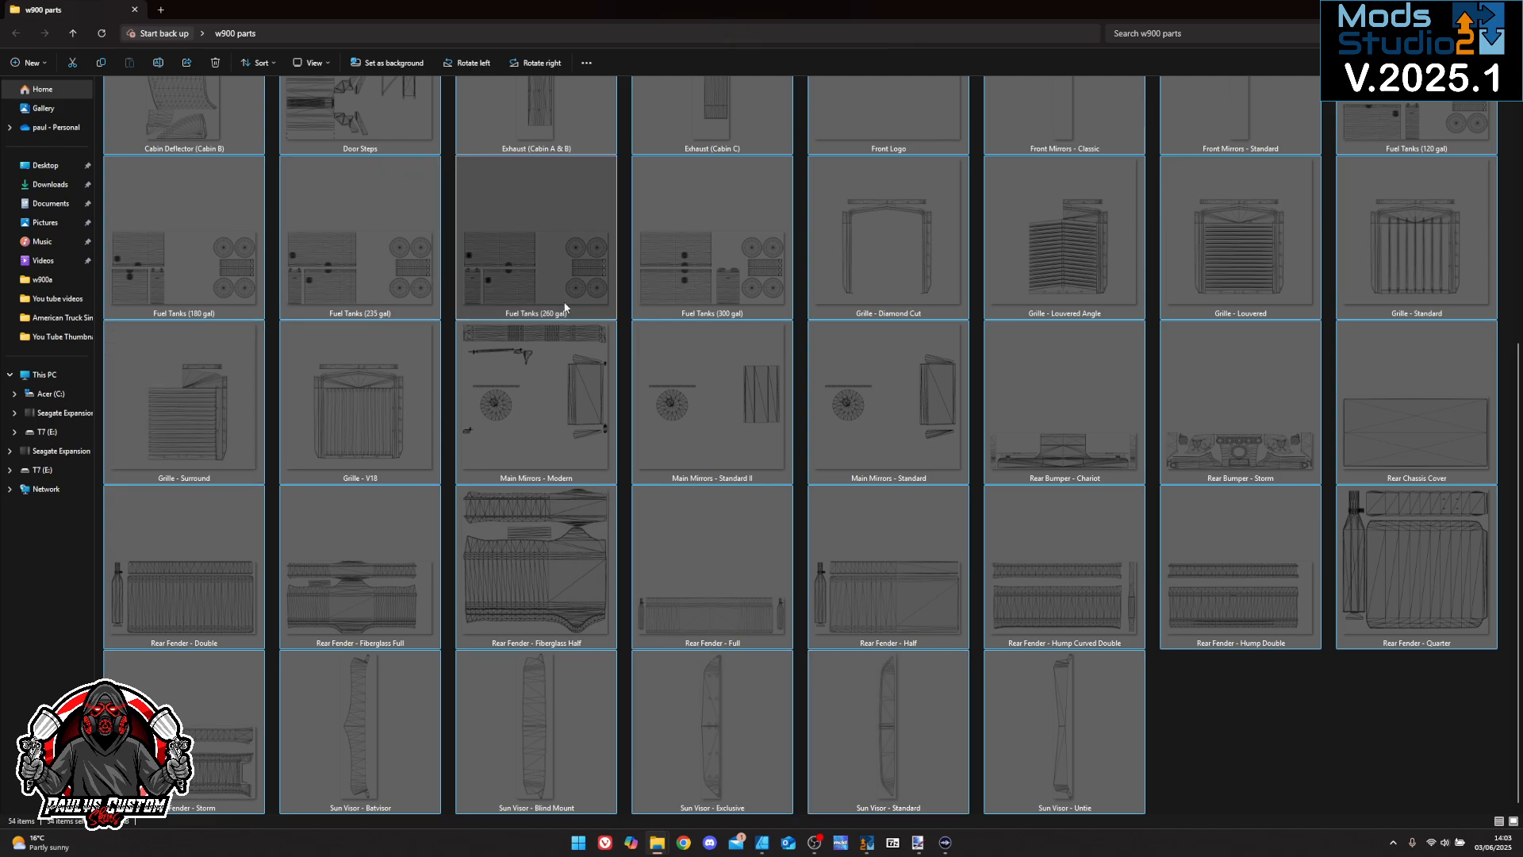
scroll(784, 320, "up", 5)
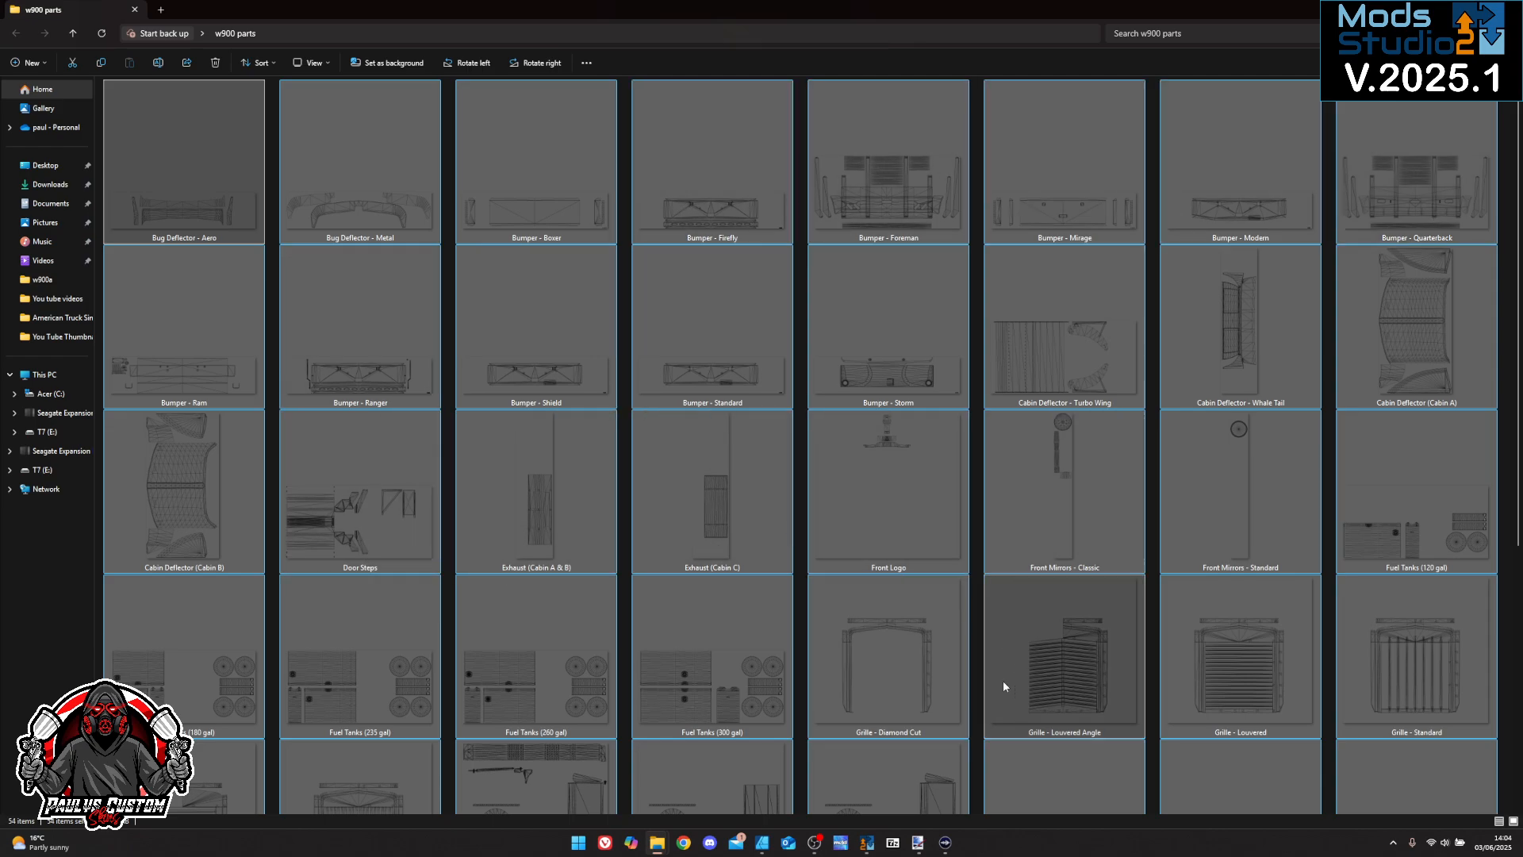
scroll(1125, 652, "down", 5)
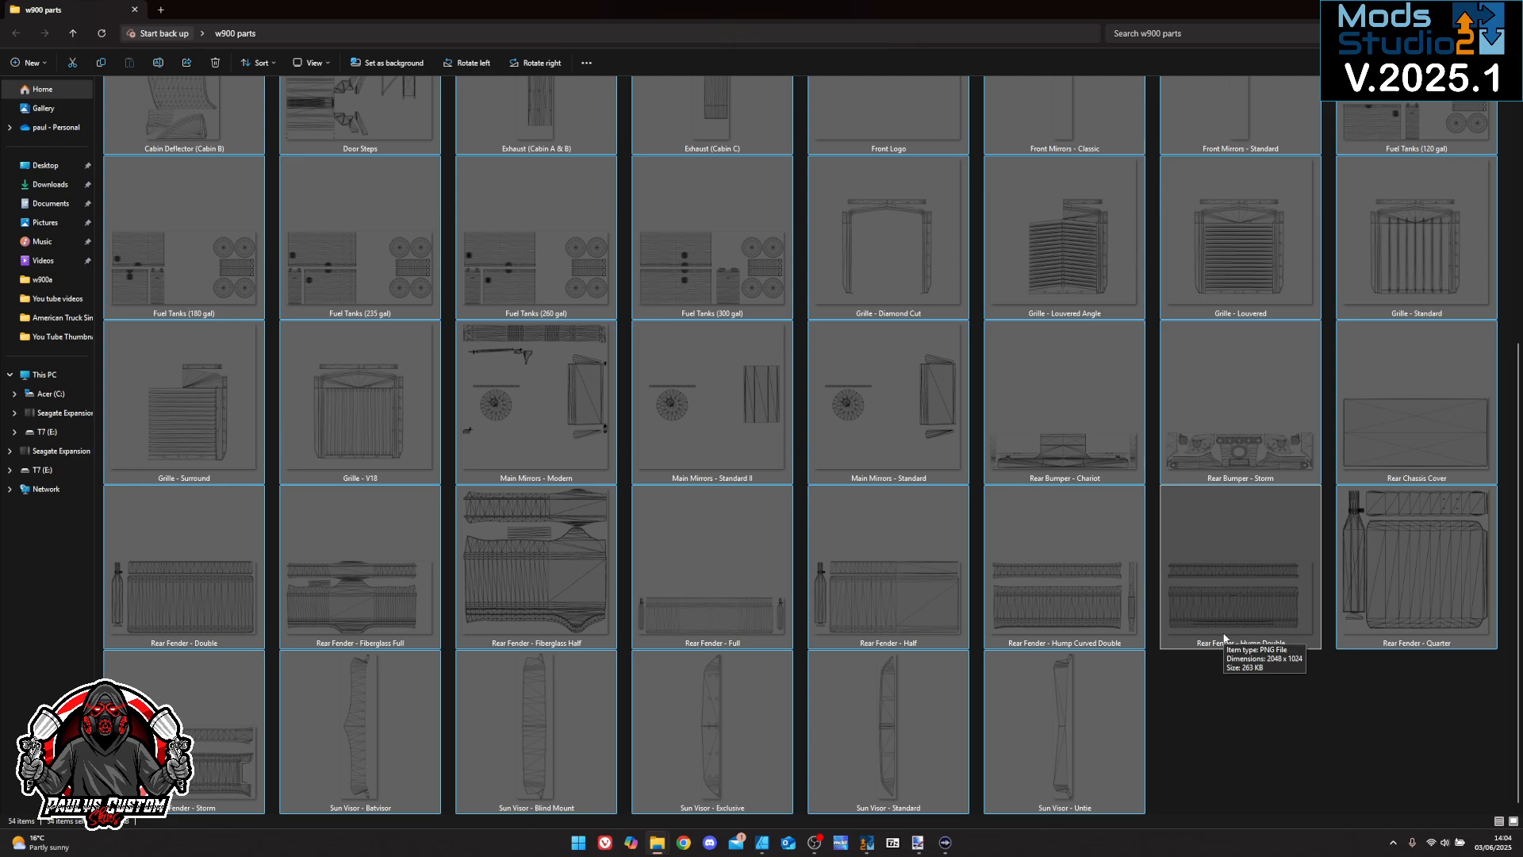
Switch to Mods Studio 2, leave the mod export page and create a new ATS mod project
mouse_move(865, 850)
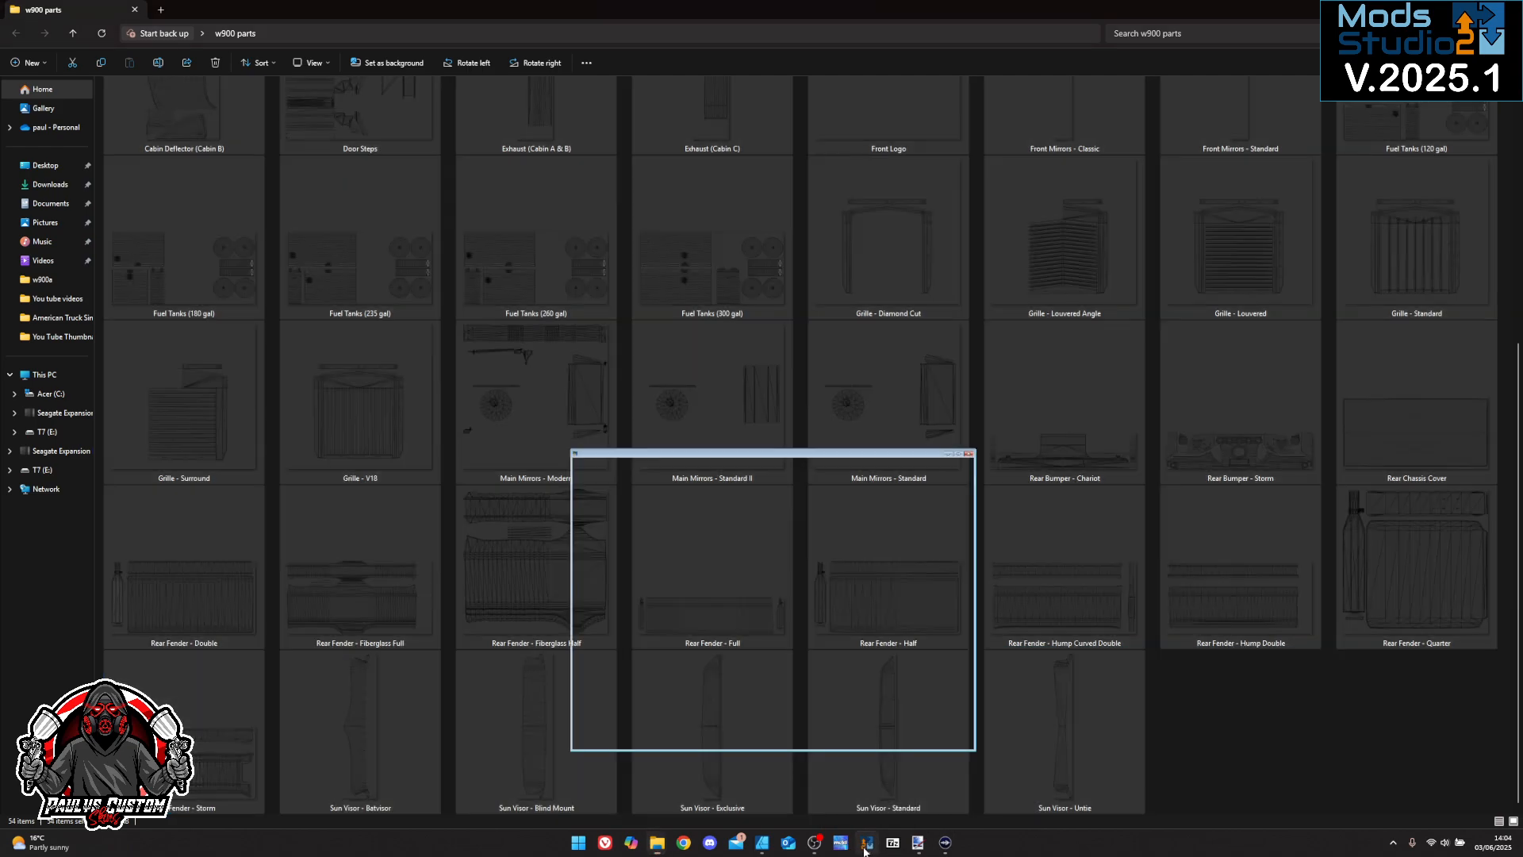
left_click(867, 782)
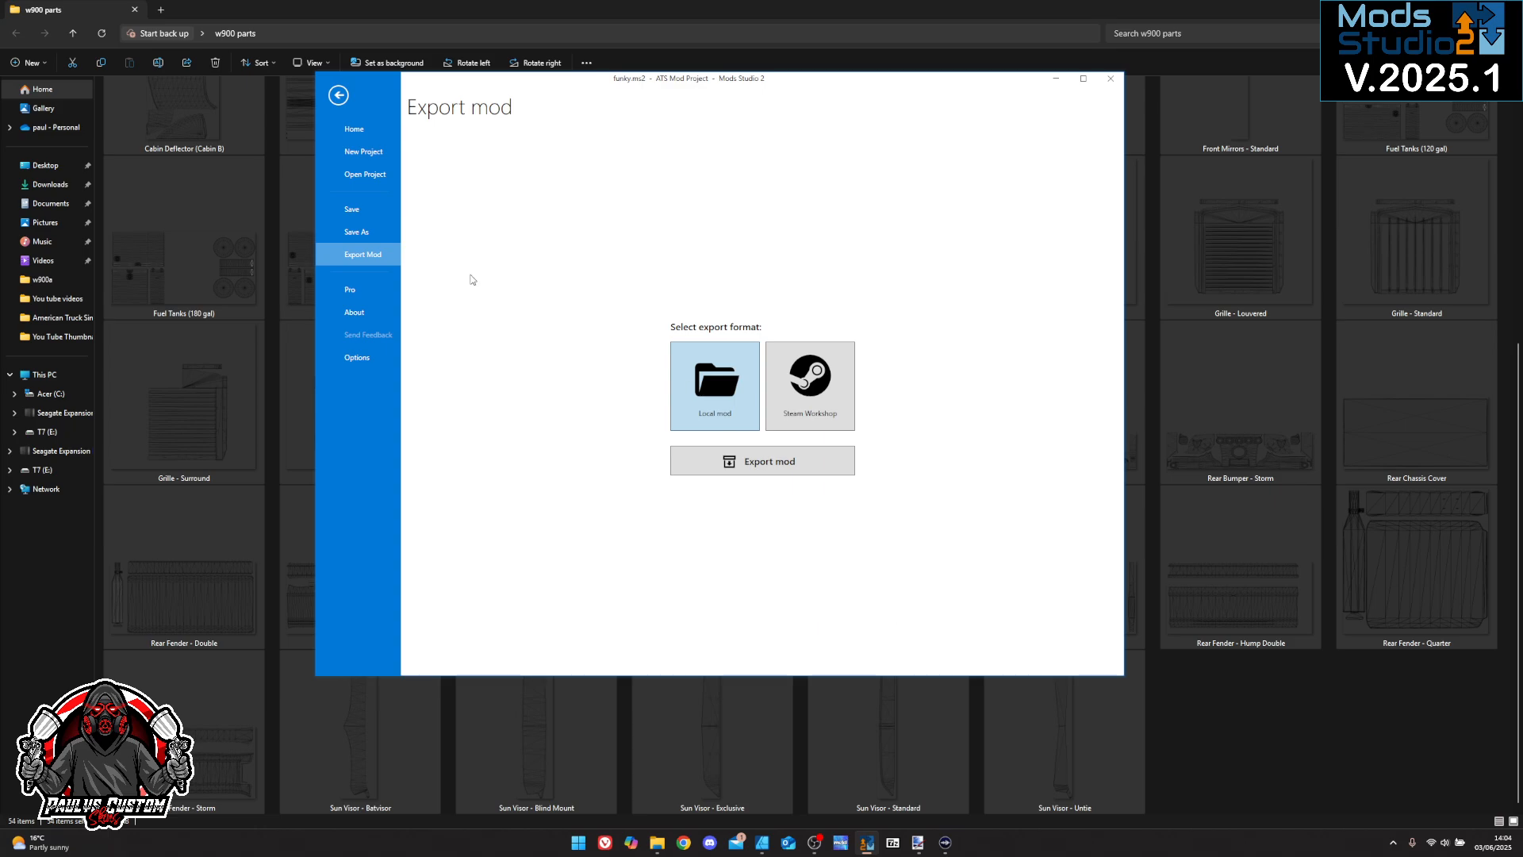
left_click(336, 95)
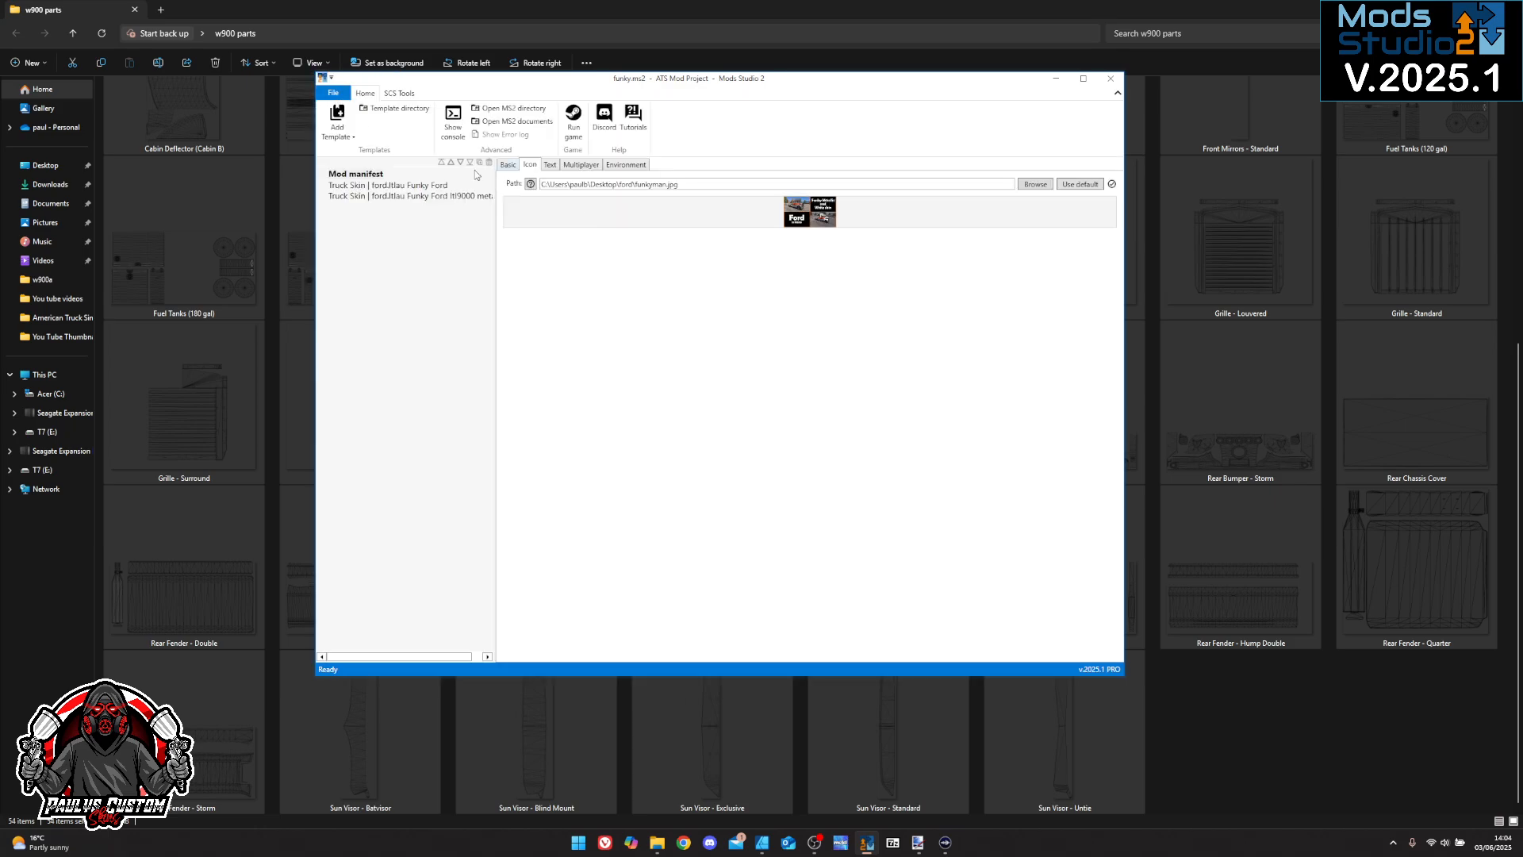
left_click(333, 92)
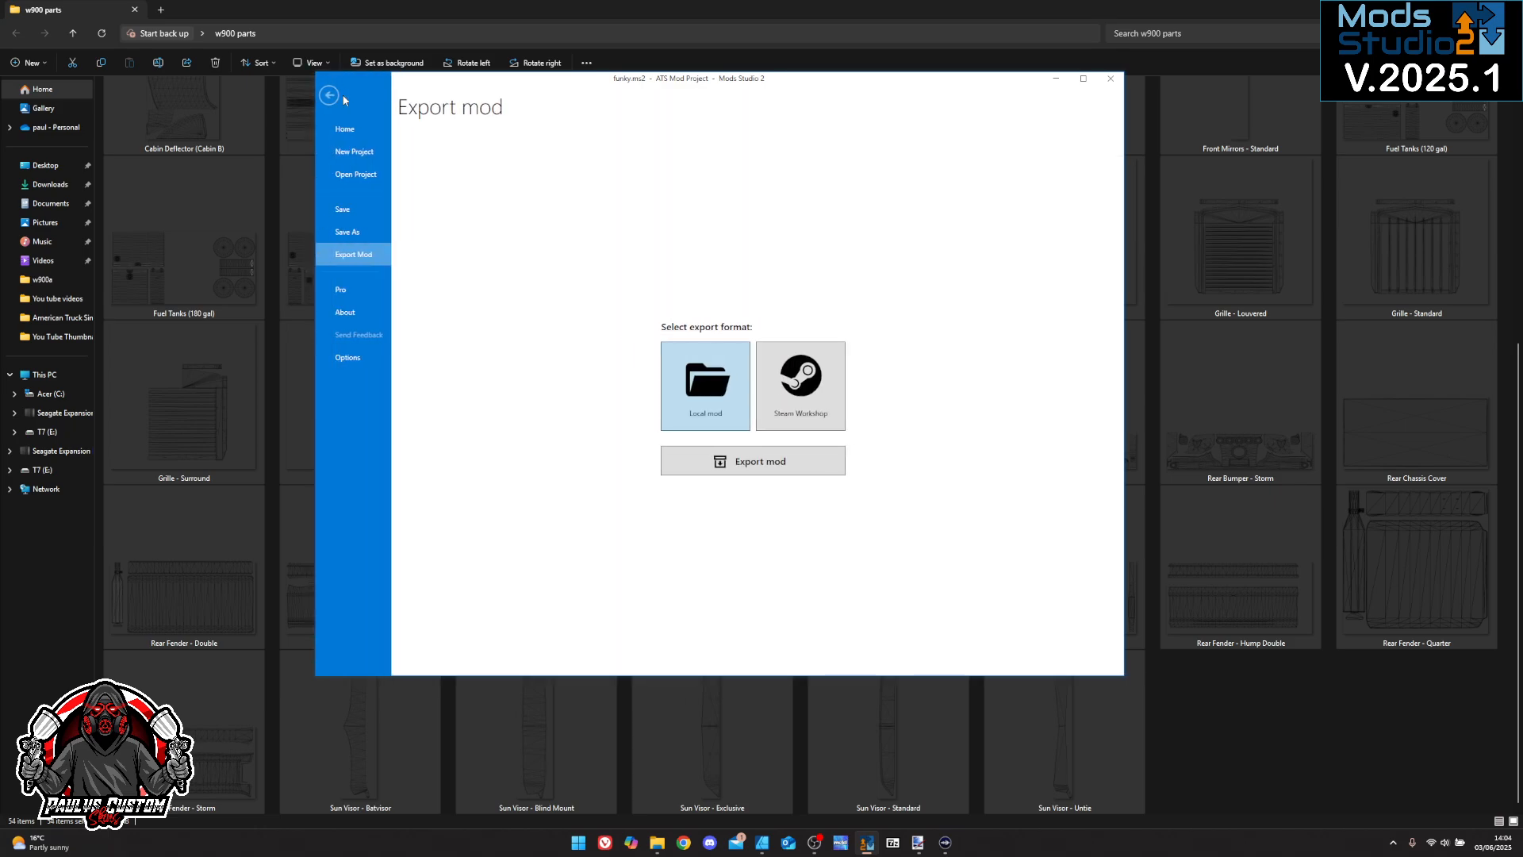
left_click(359, 151)
left_click(606, 235)
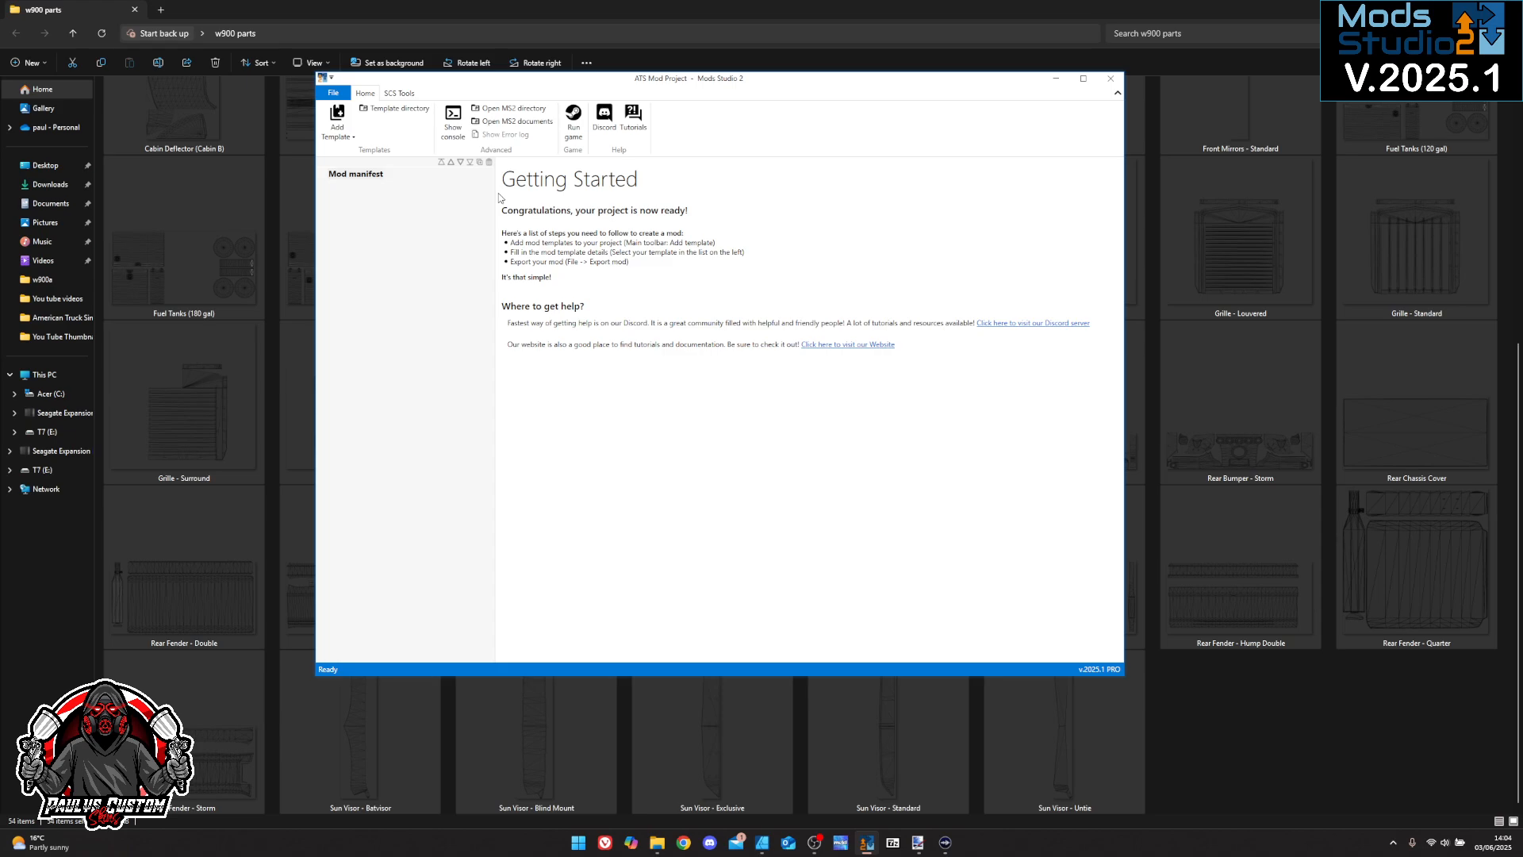
Add an Advanced Truck Skin template to the project and choose the SCS Software W900 as its truck
left_click(348, 133)
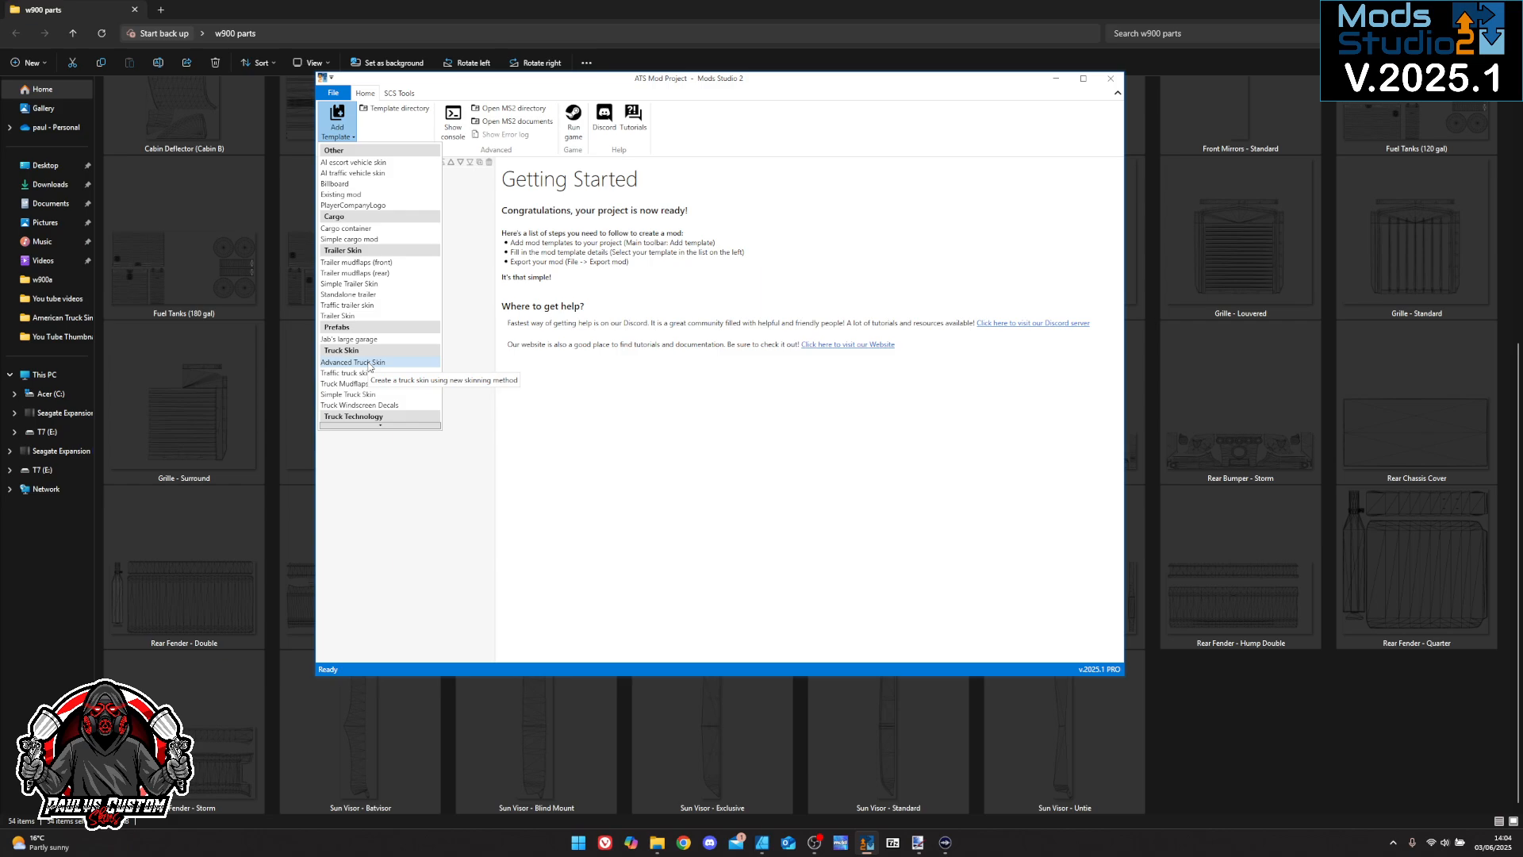
left_click(369, 363)
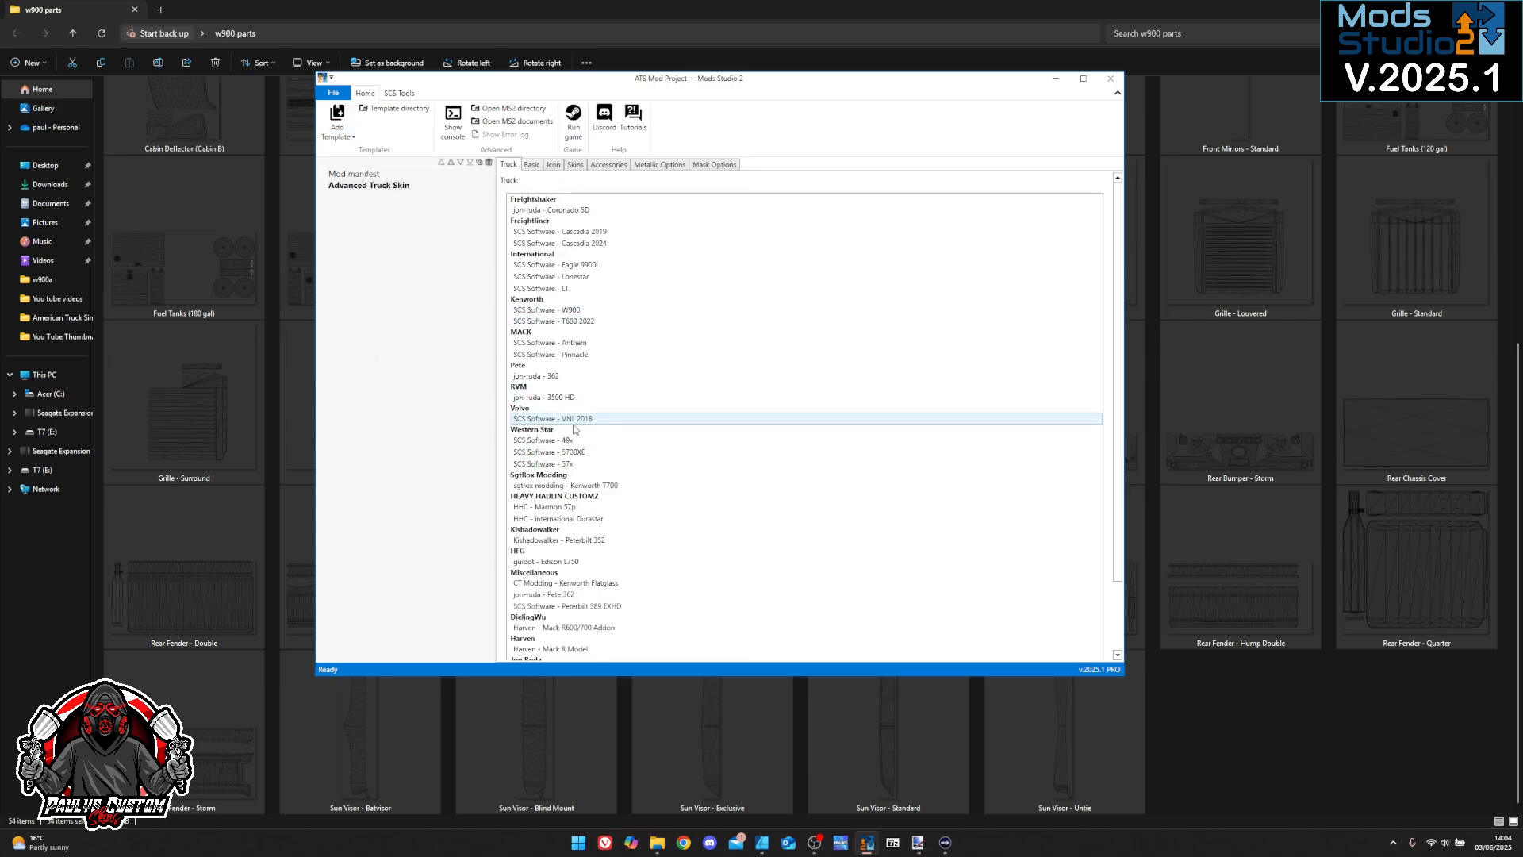
left_click(568, 311)
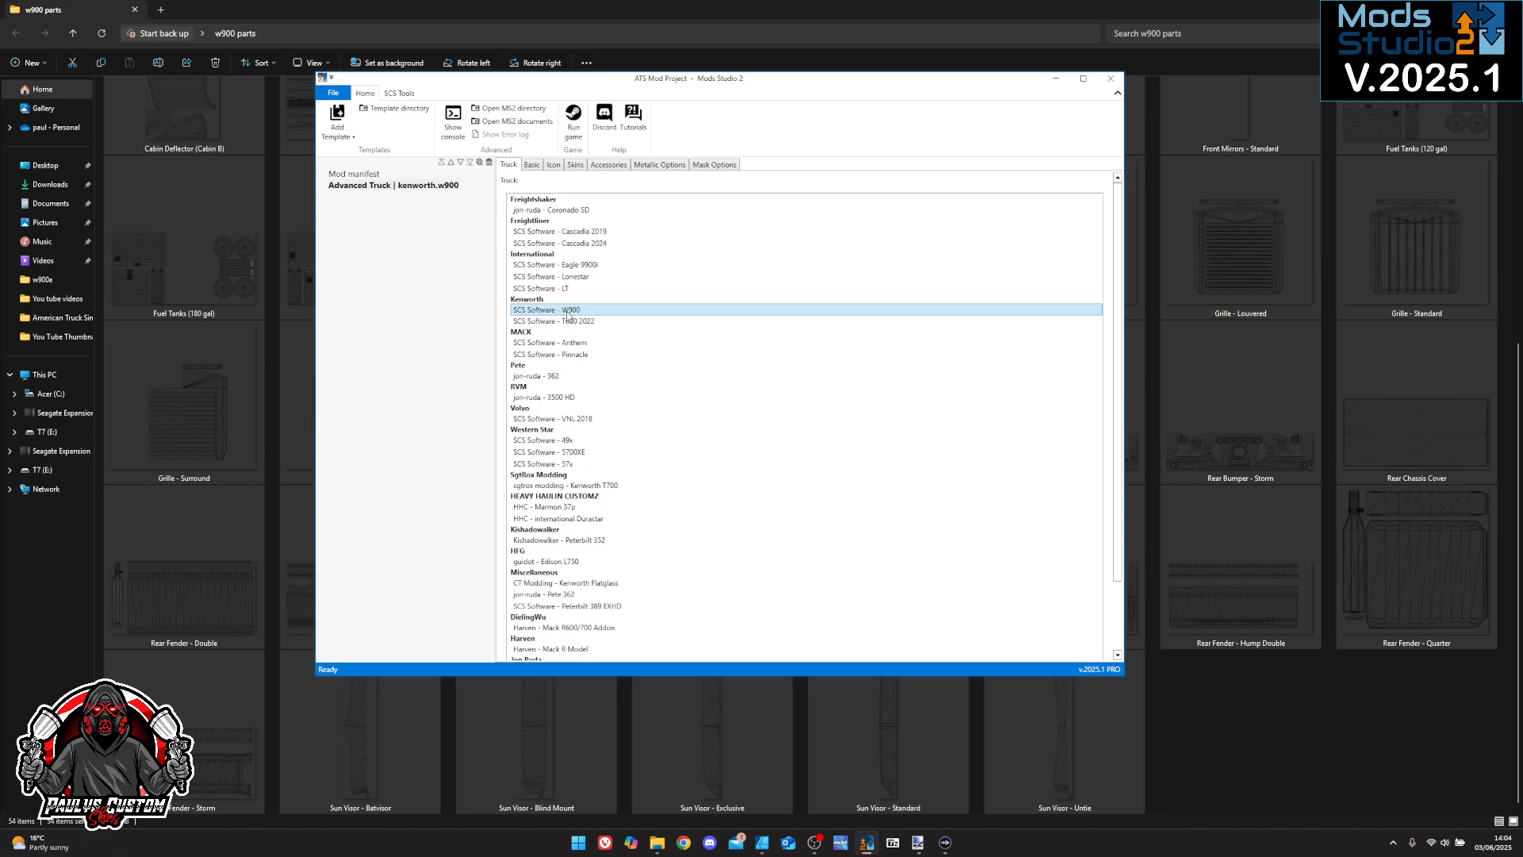
Review the W900 template's basic and icon settings and add an empty image entry for its cabin skins
left_click(532, 165)
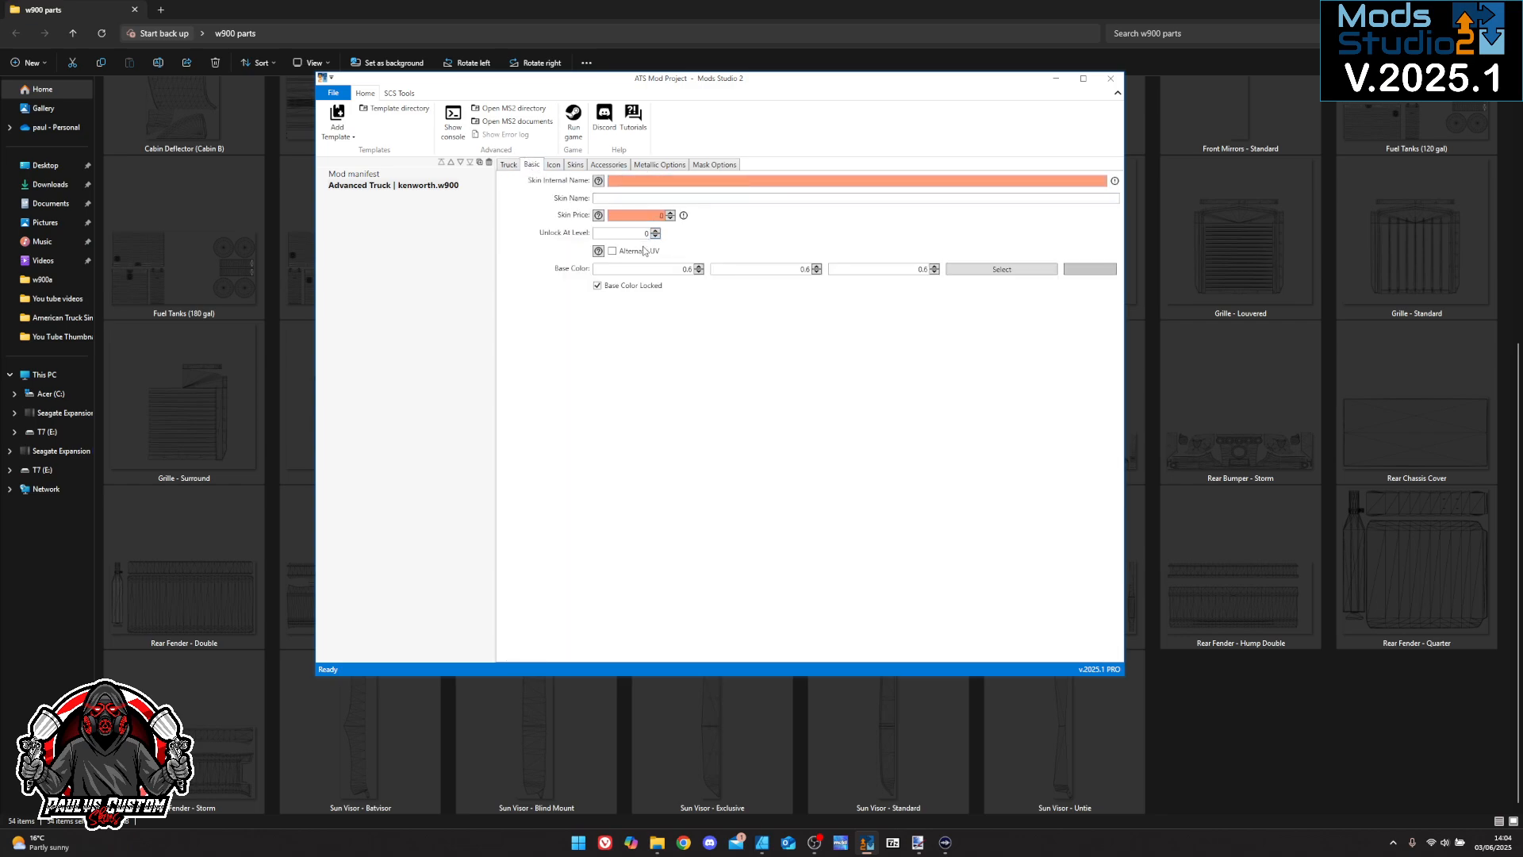
left_click(553, 165)
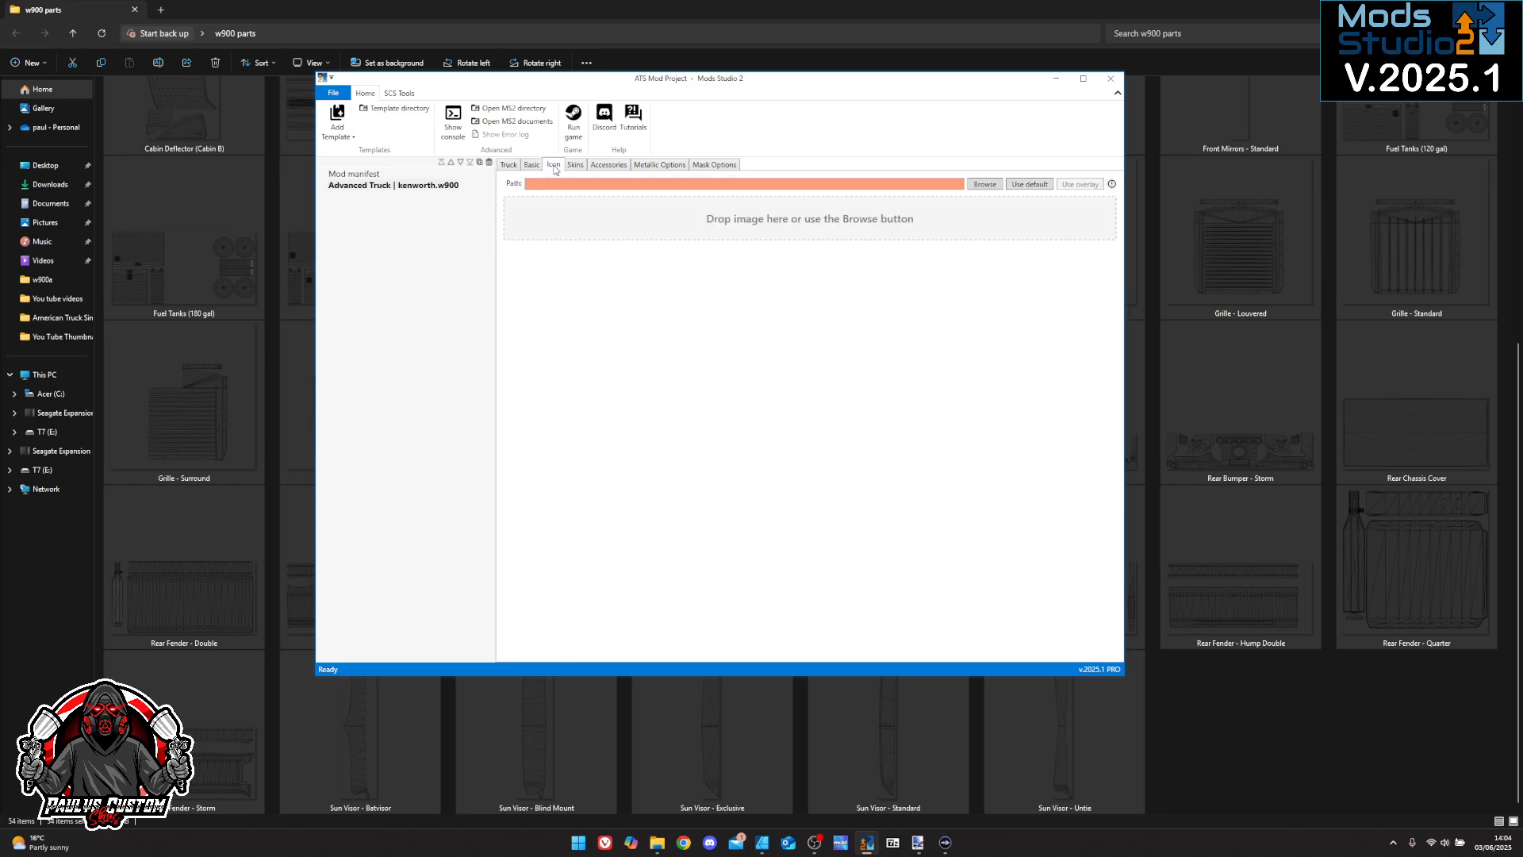
left_click(575, 165)
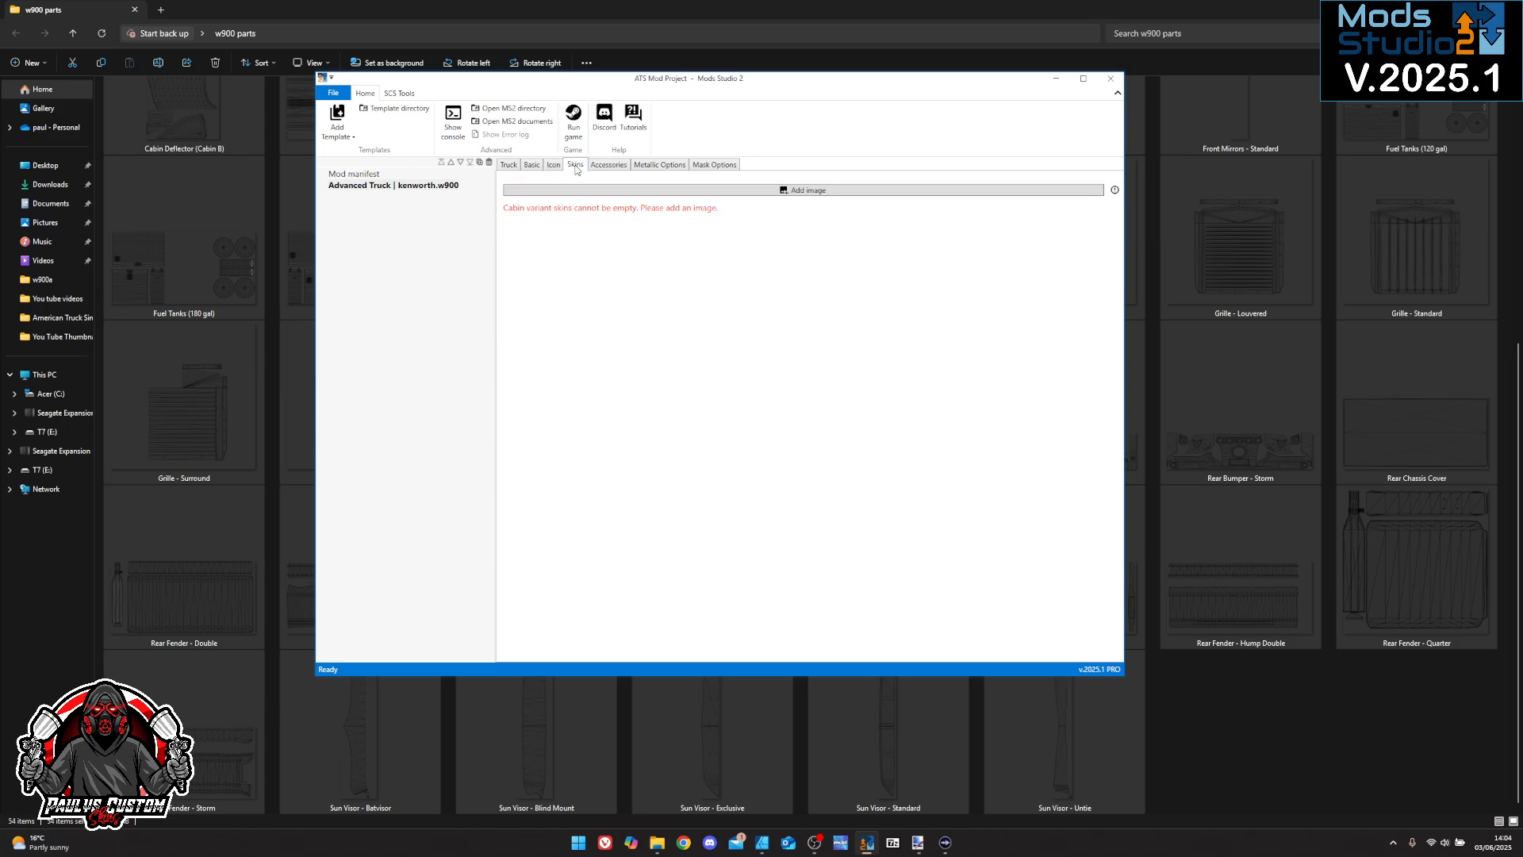
left_click(800, 191)
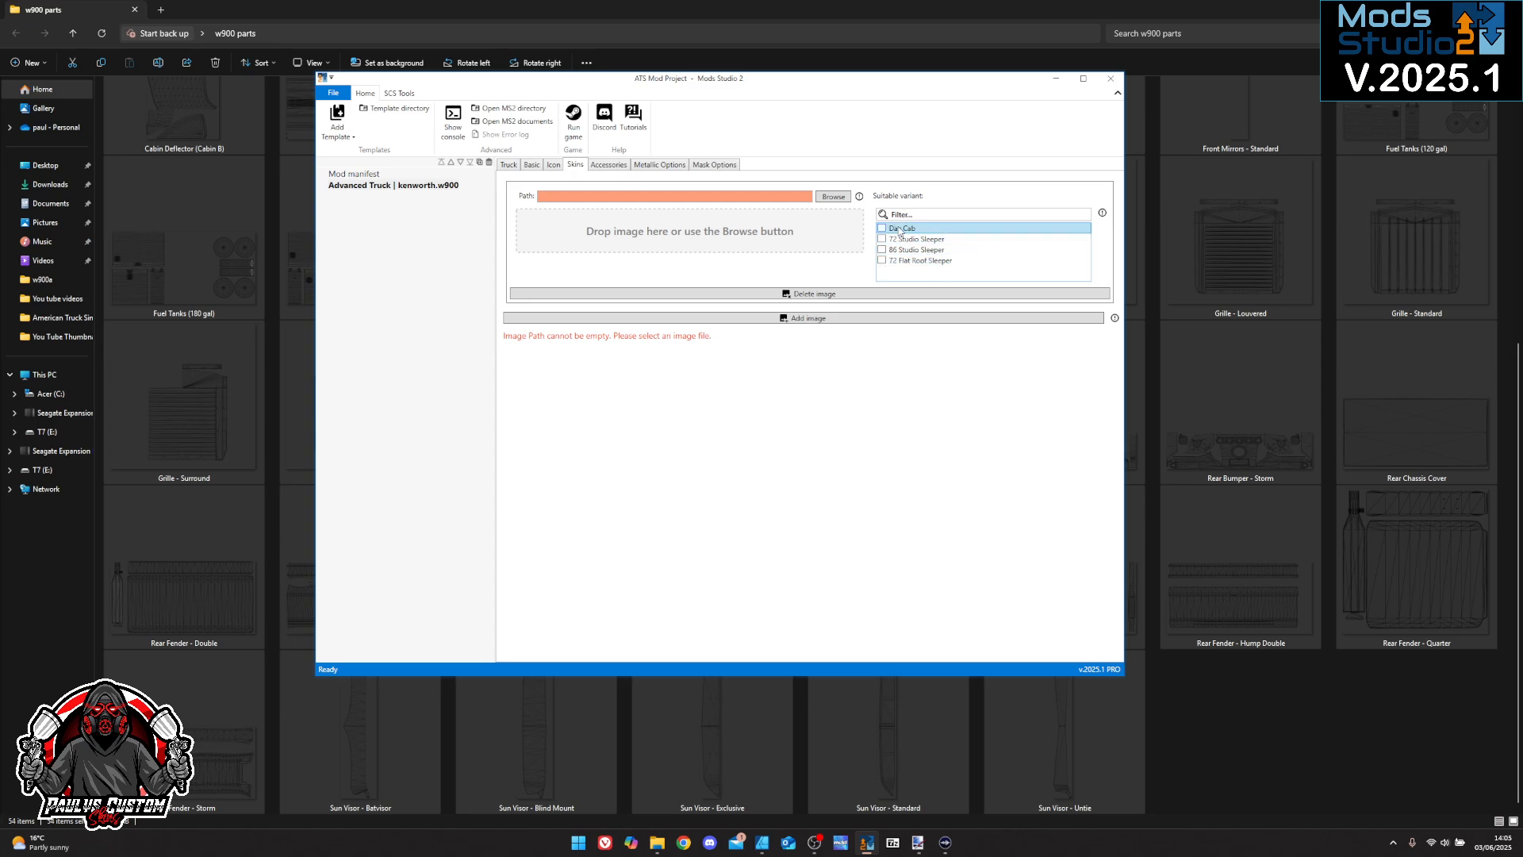
mouse_move(900, 231)
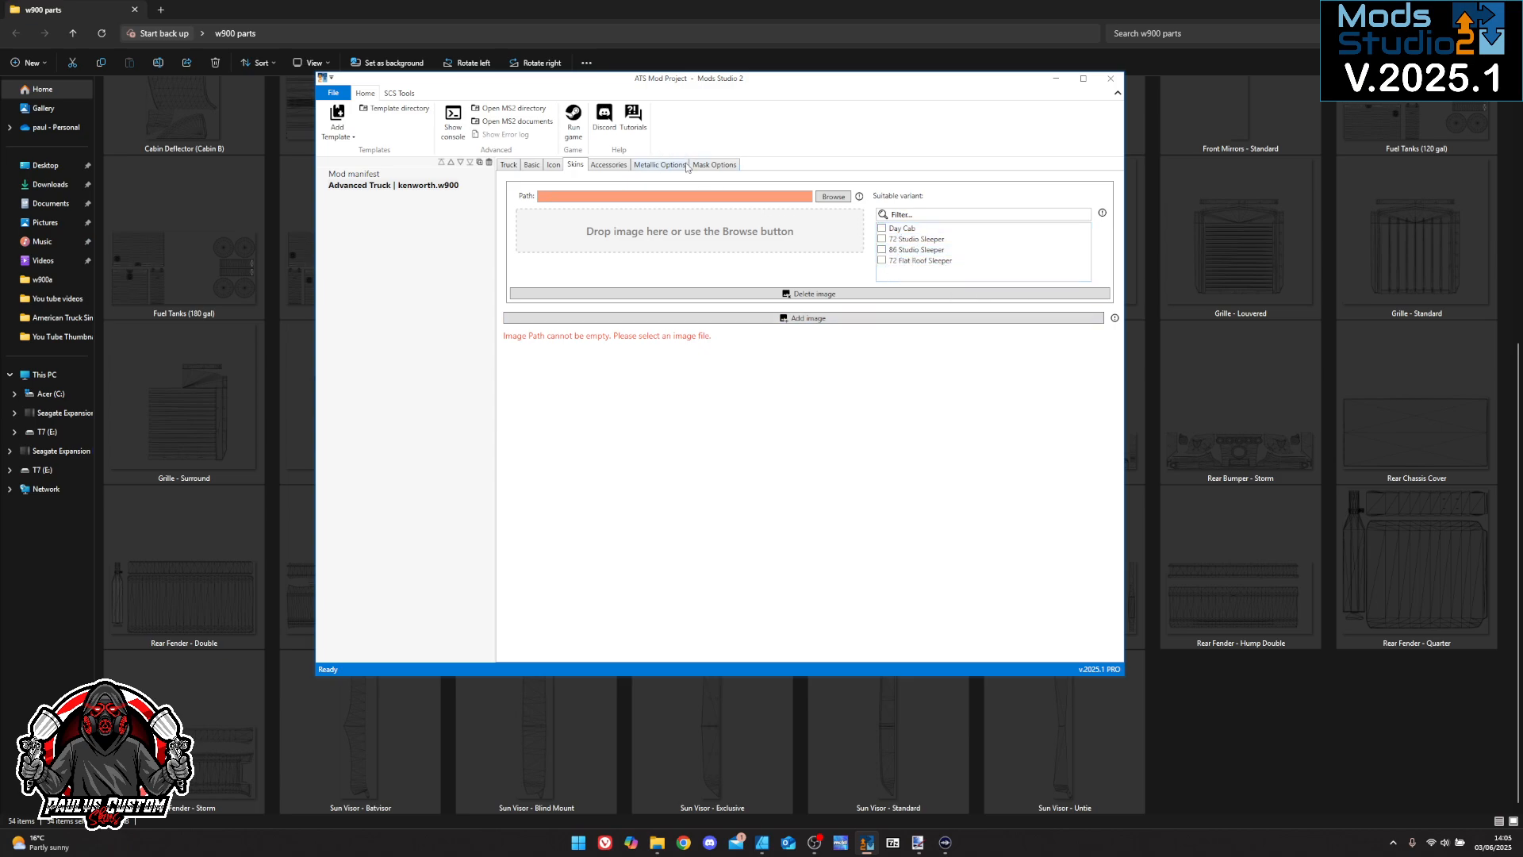
Add an empty image entry for the W900's accessories and move the Mods Studio 2 window aside
left_click(607, 165)
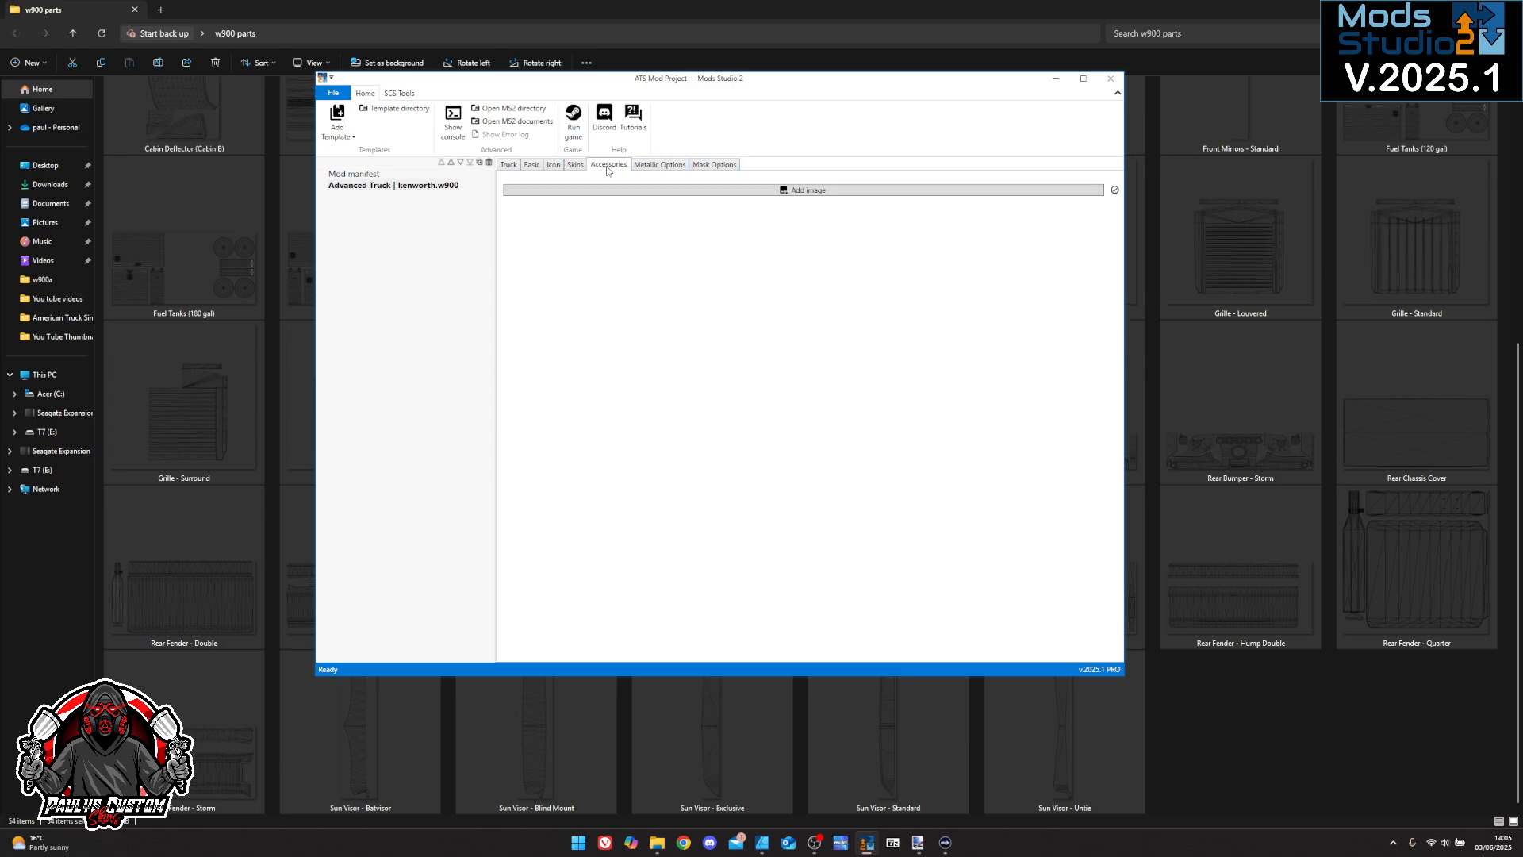
left_click(827, 191)
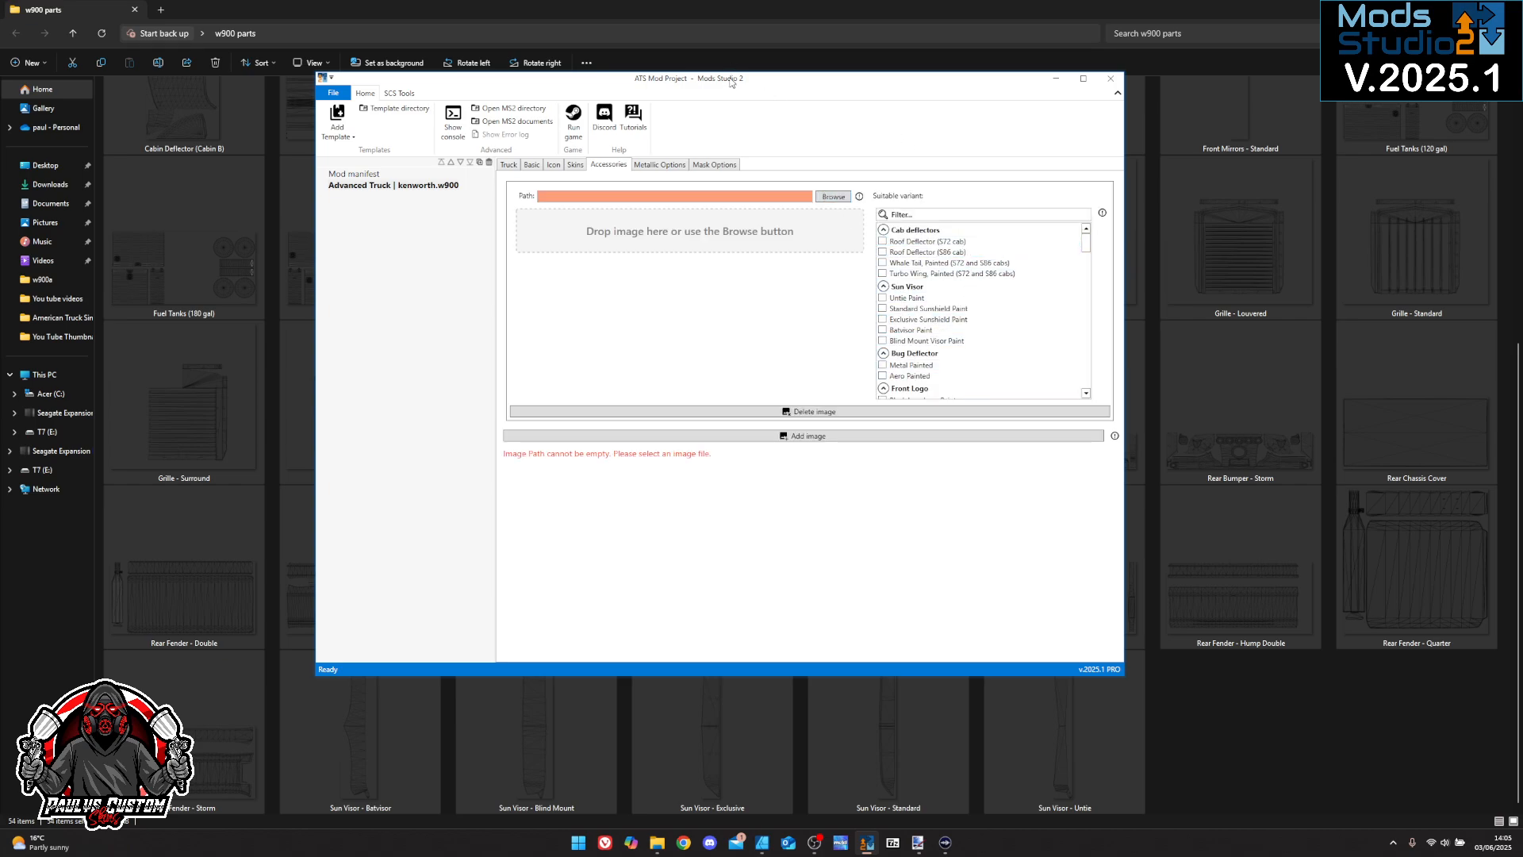
left_click_drag(732, 71, 600, 71)
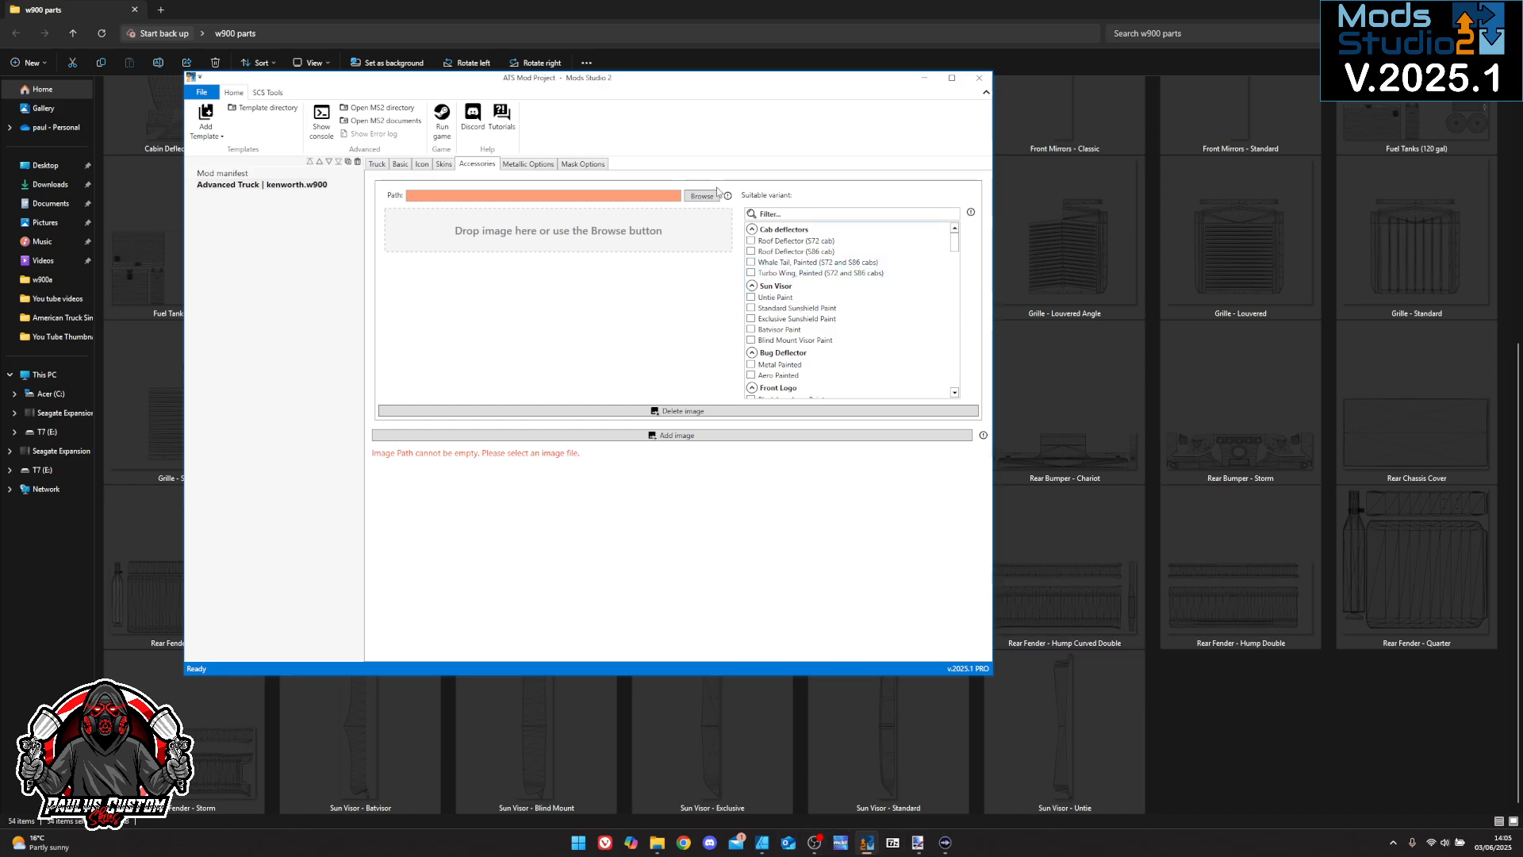
Compare the accessory variants in Mods Studio 2 with the 86 template in Affinity Designer and the images in the w900 parts folder
left_click(762, 843)
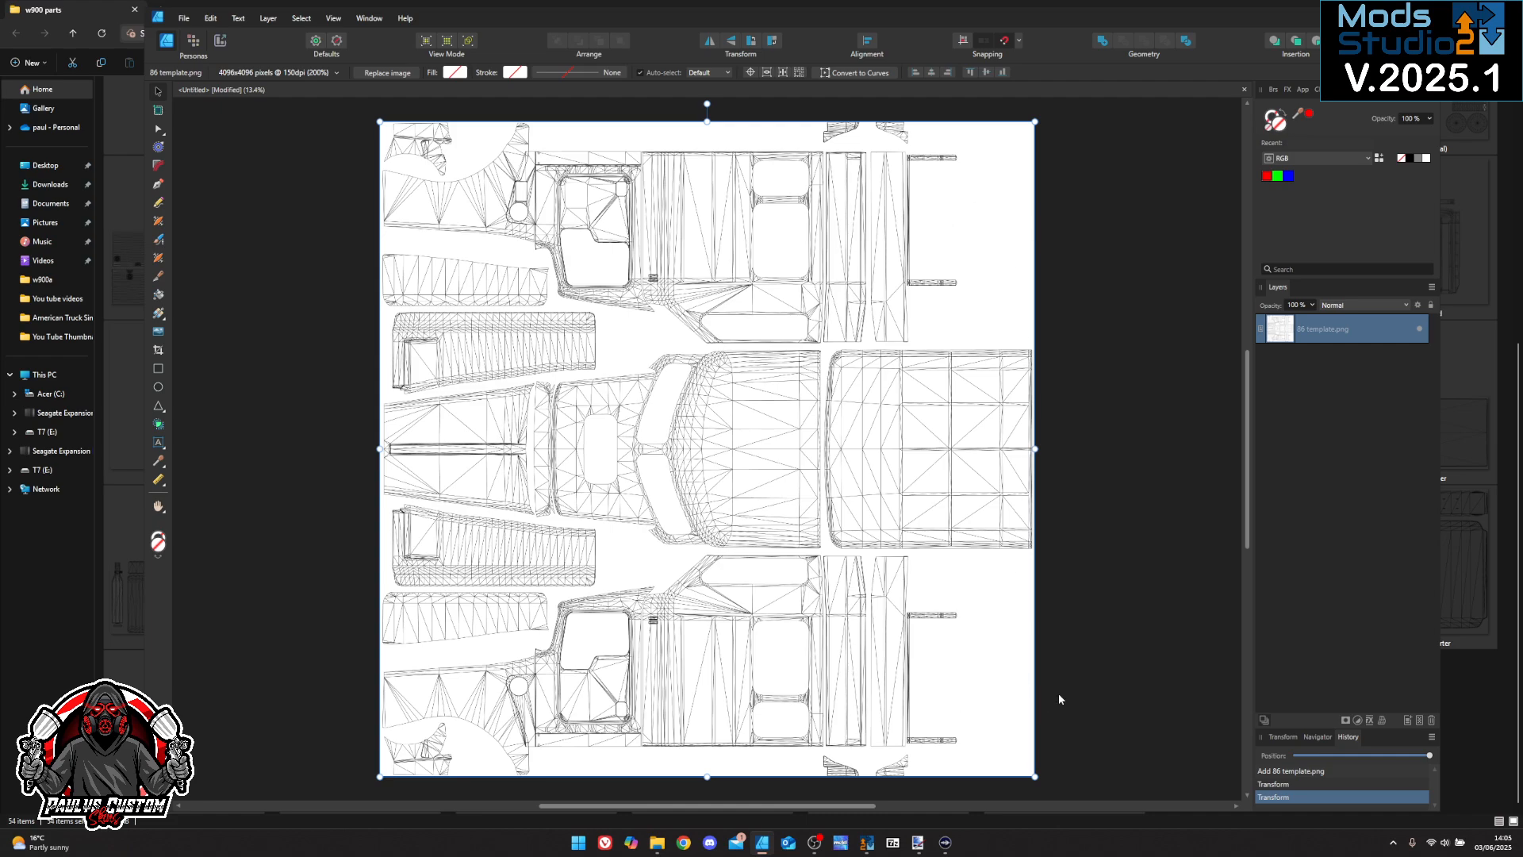
left_click(867, 845)
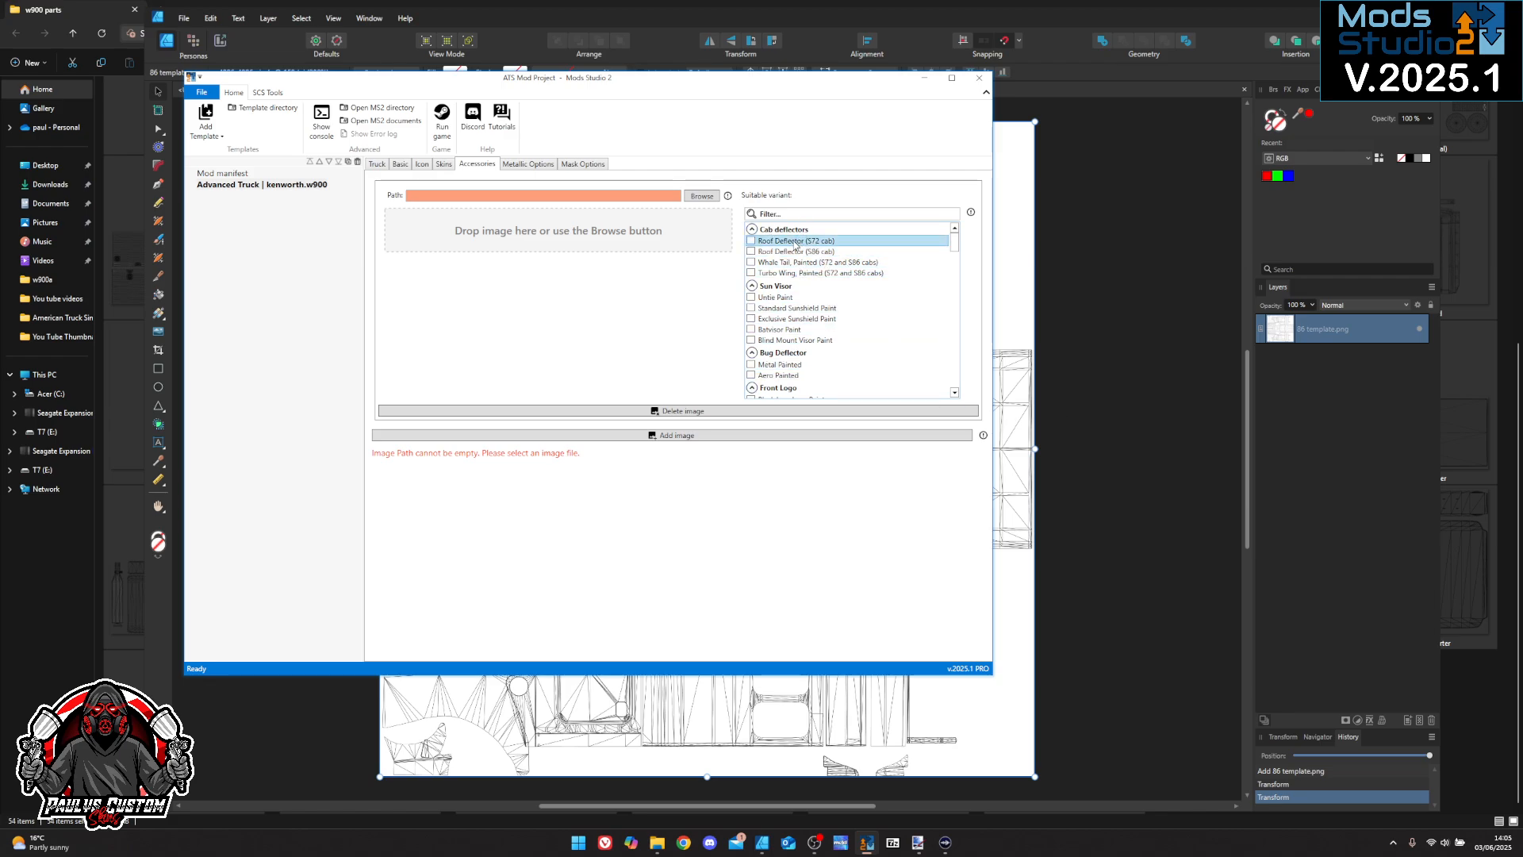
left_click_drag(801, 79, 655, 92)
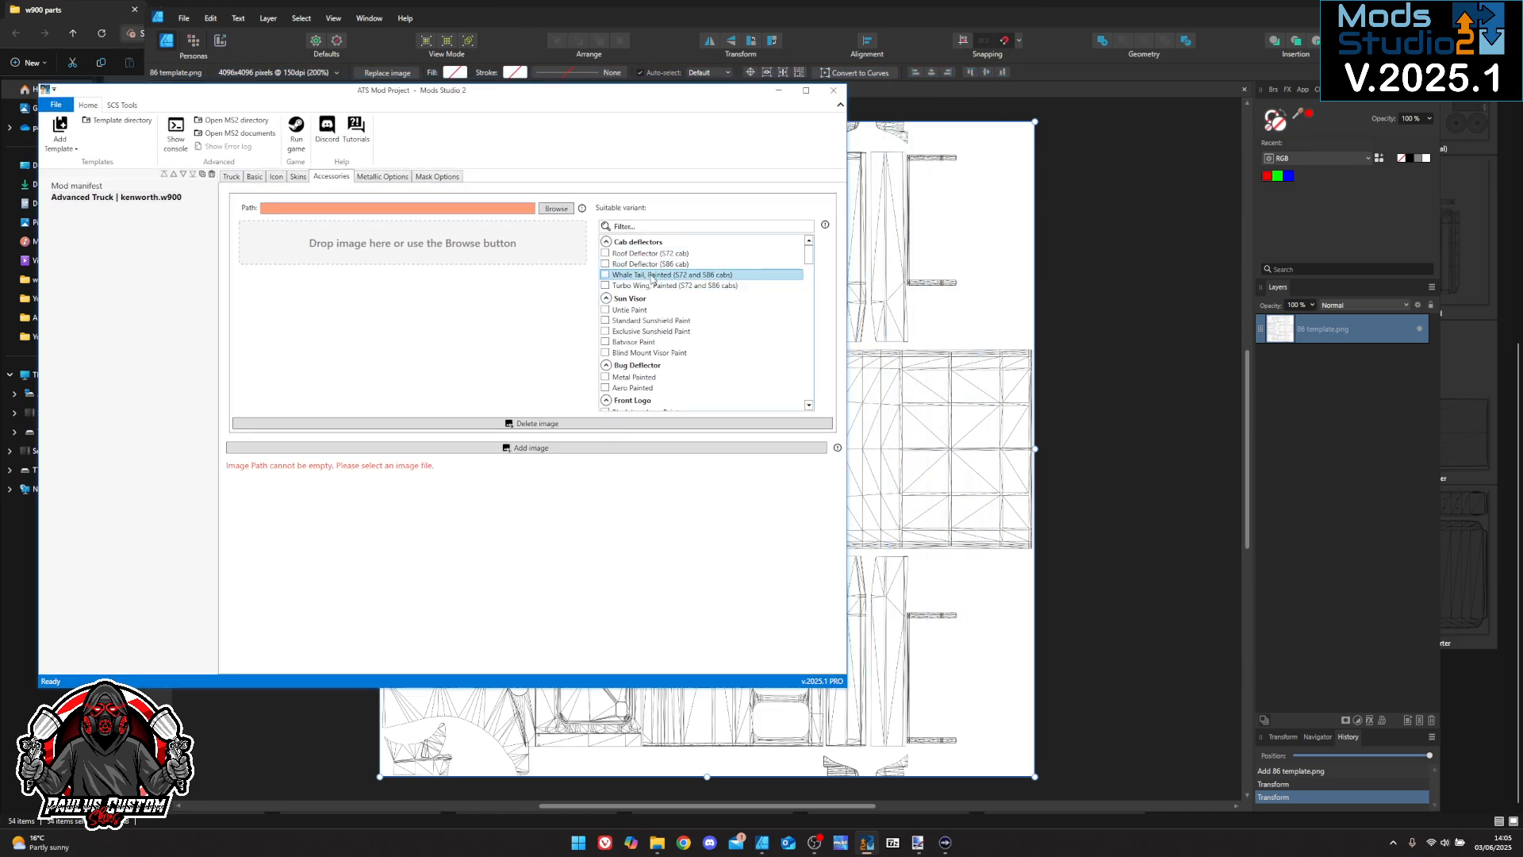
left_click(1518, 672)
scroll(1115, 595, "up", 5)
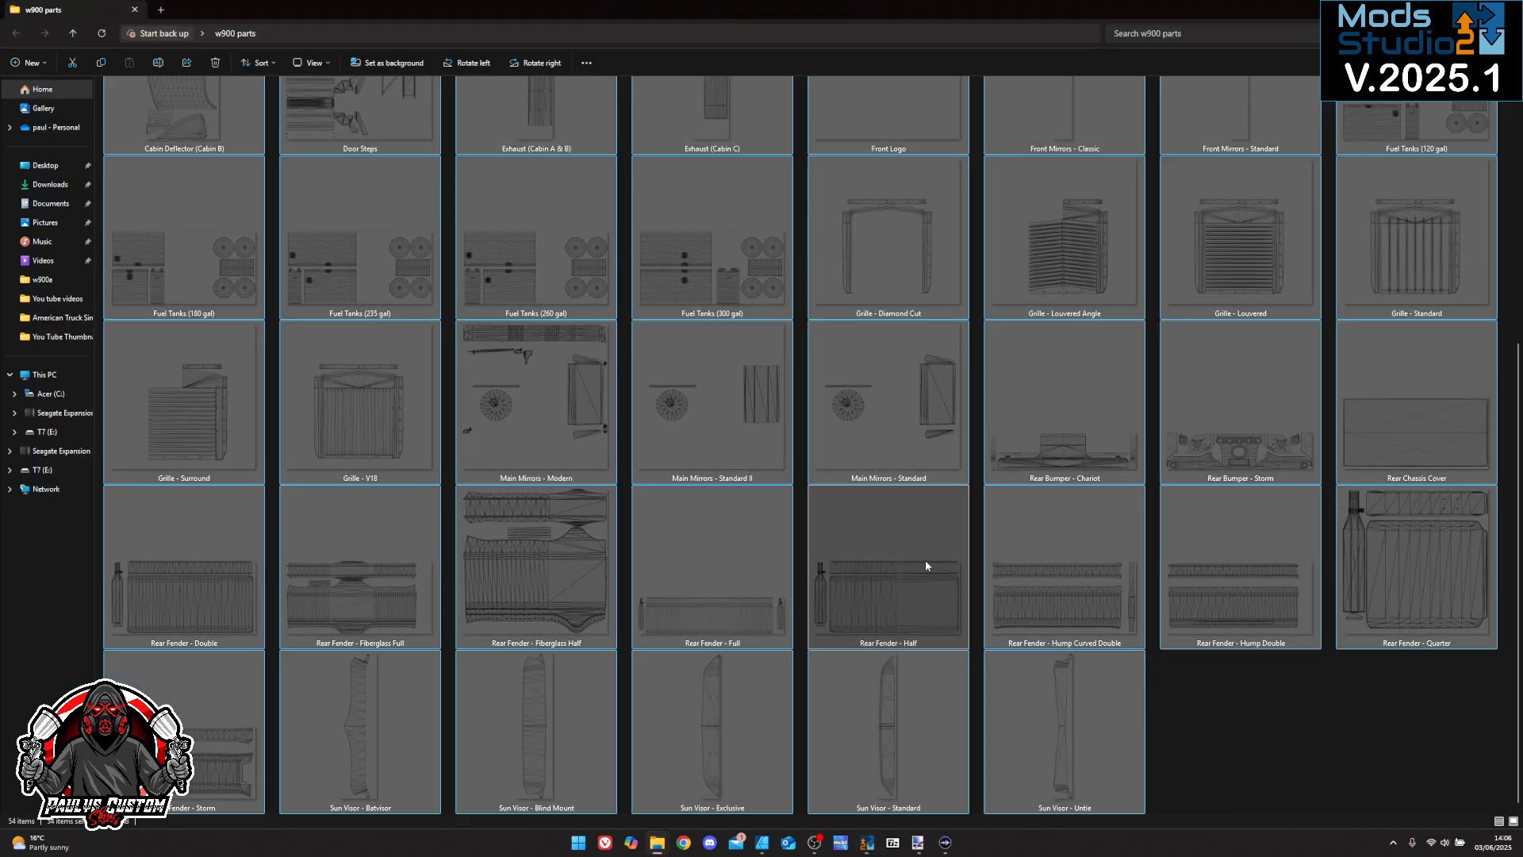
scroll(926, 564, "down", 4)
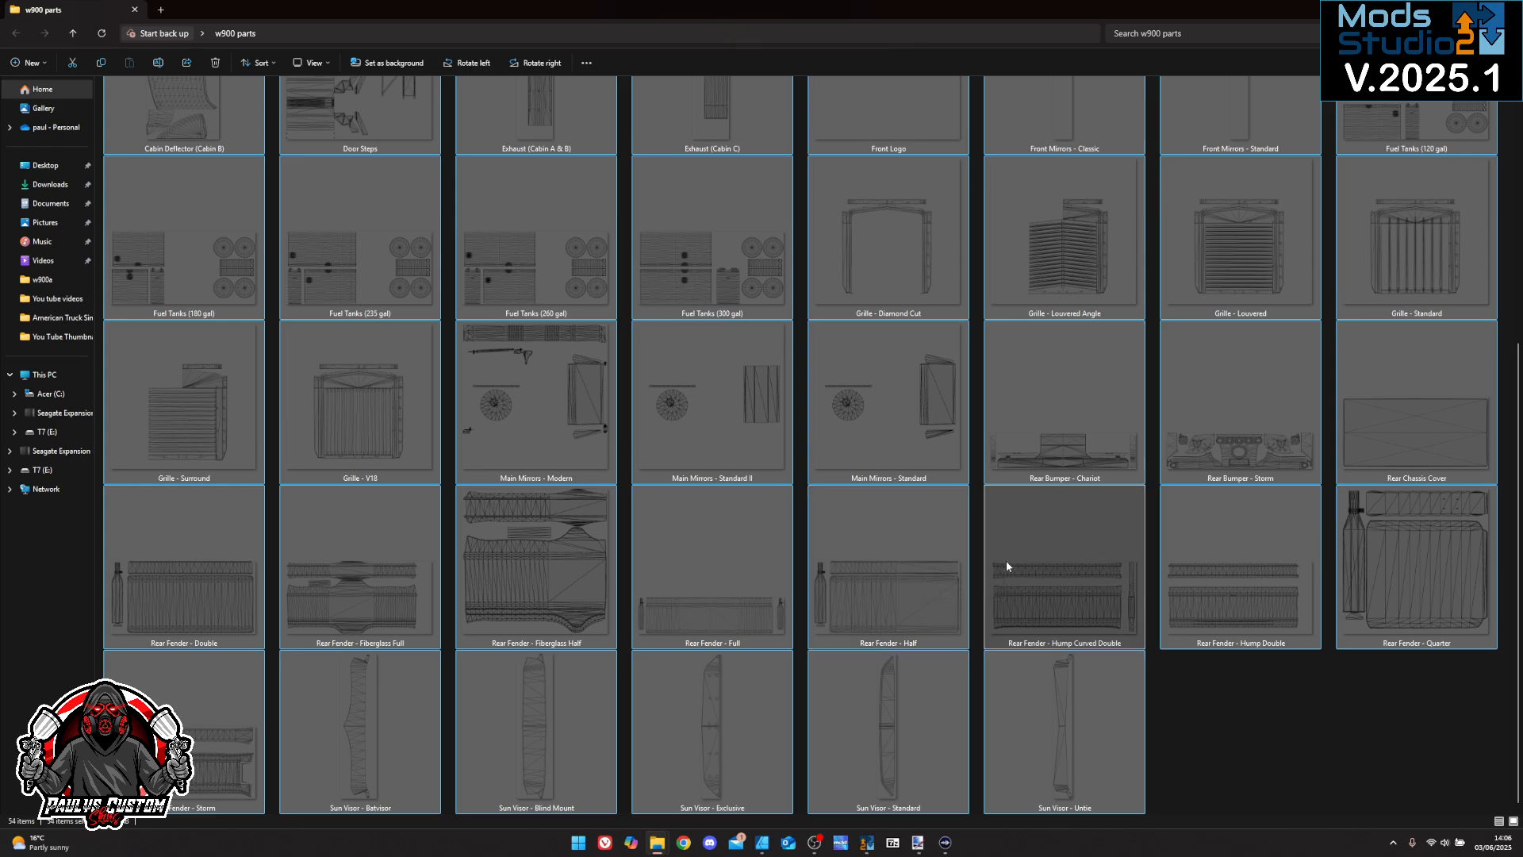
scroll(1006, 560, "up", 4)
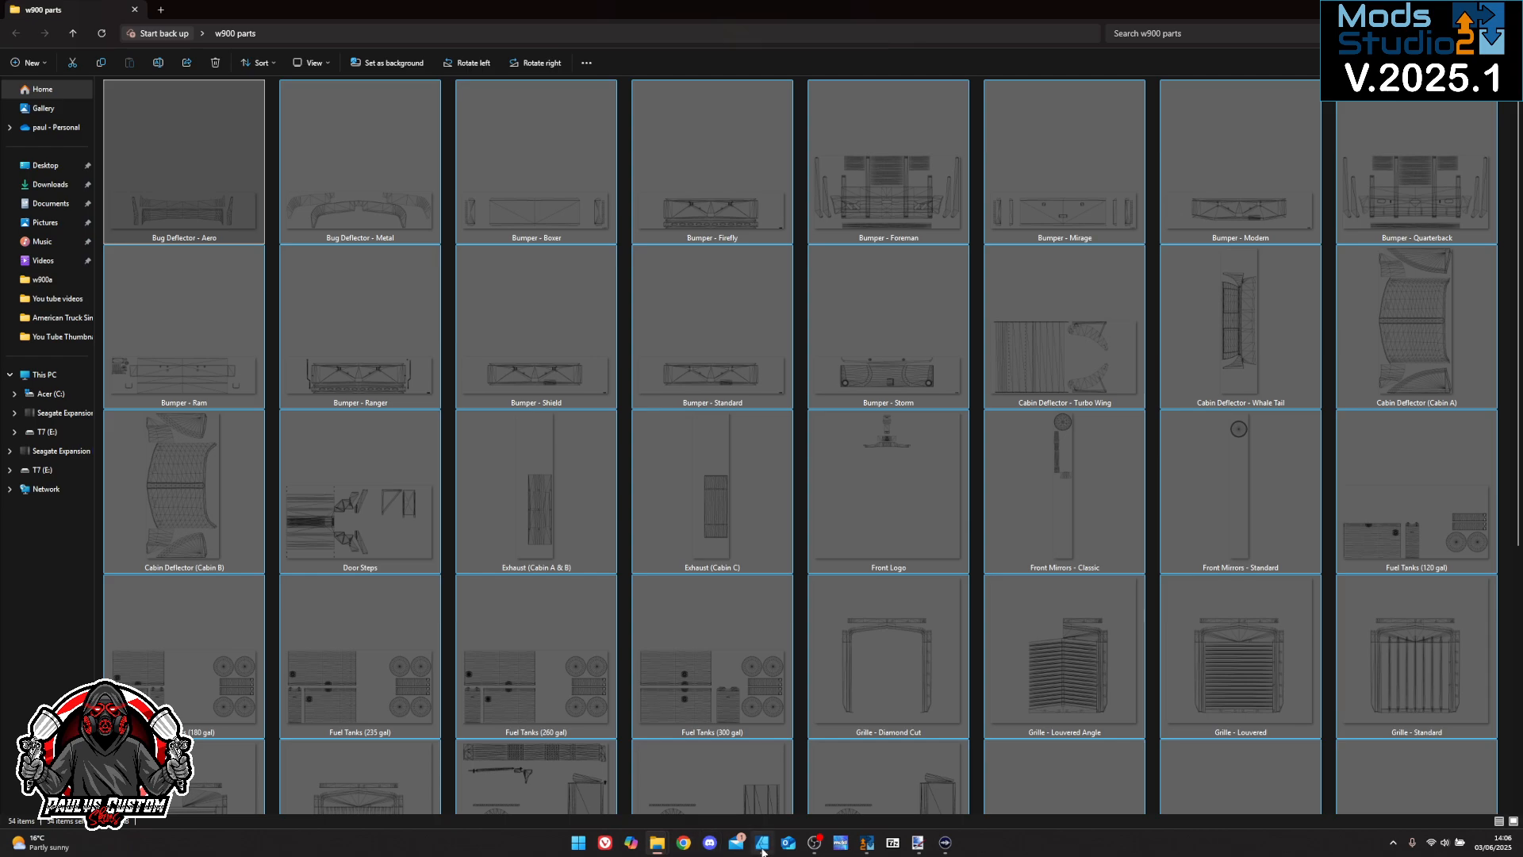
Switch to Affinity Designer and create a document from the solid colour preset, 4 × 4 px at 300 DPI
mouse_move(761, 851)
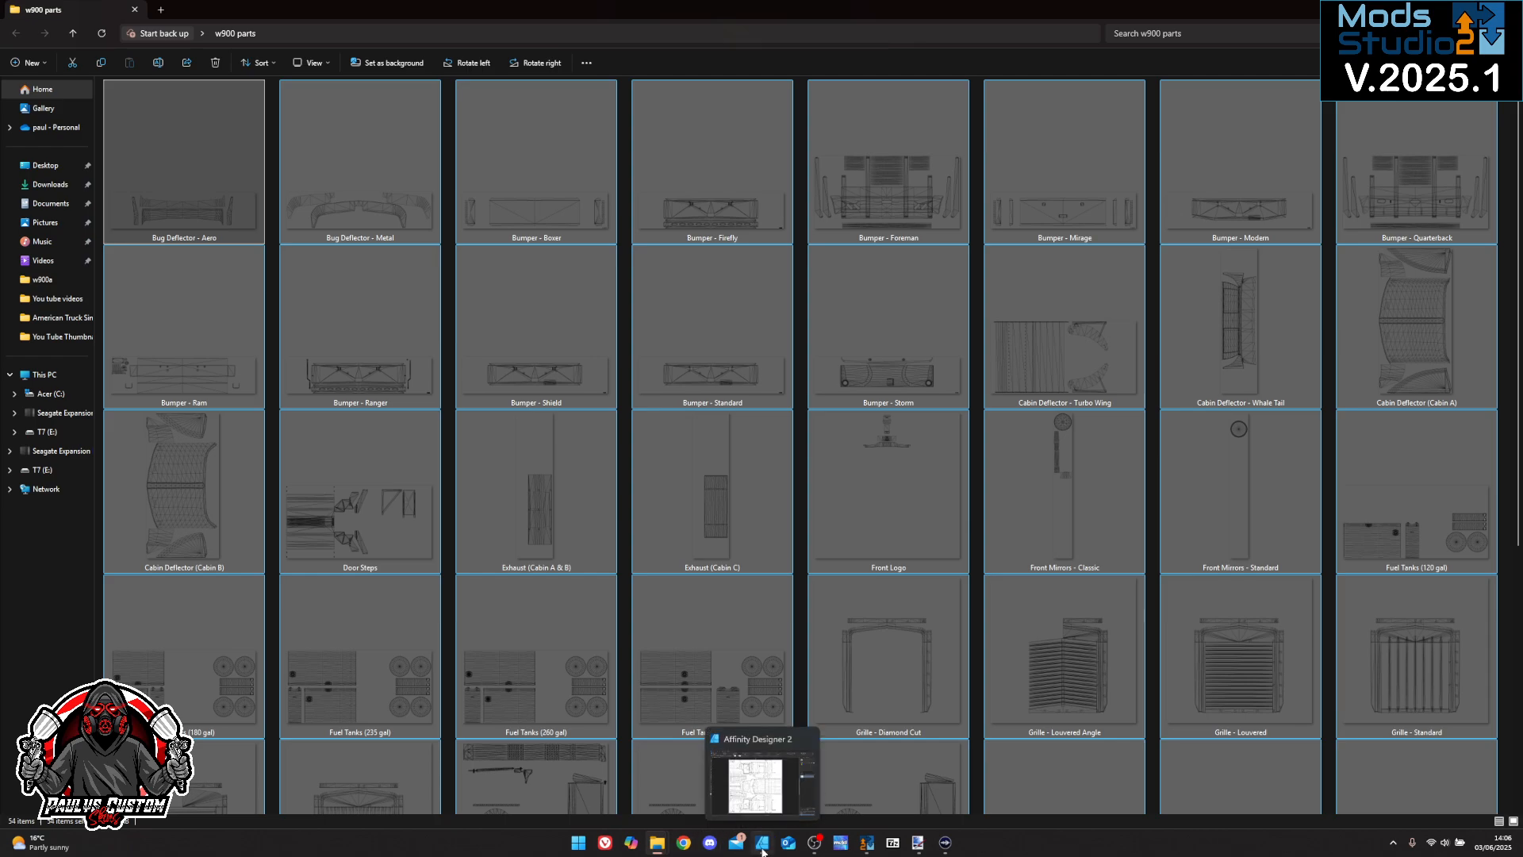
left_click(762, 846)
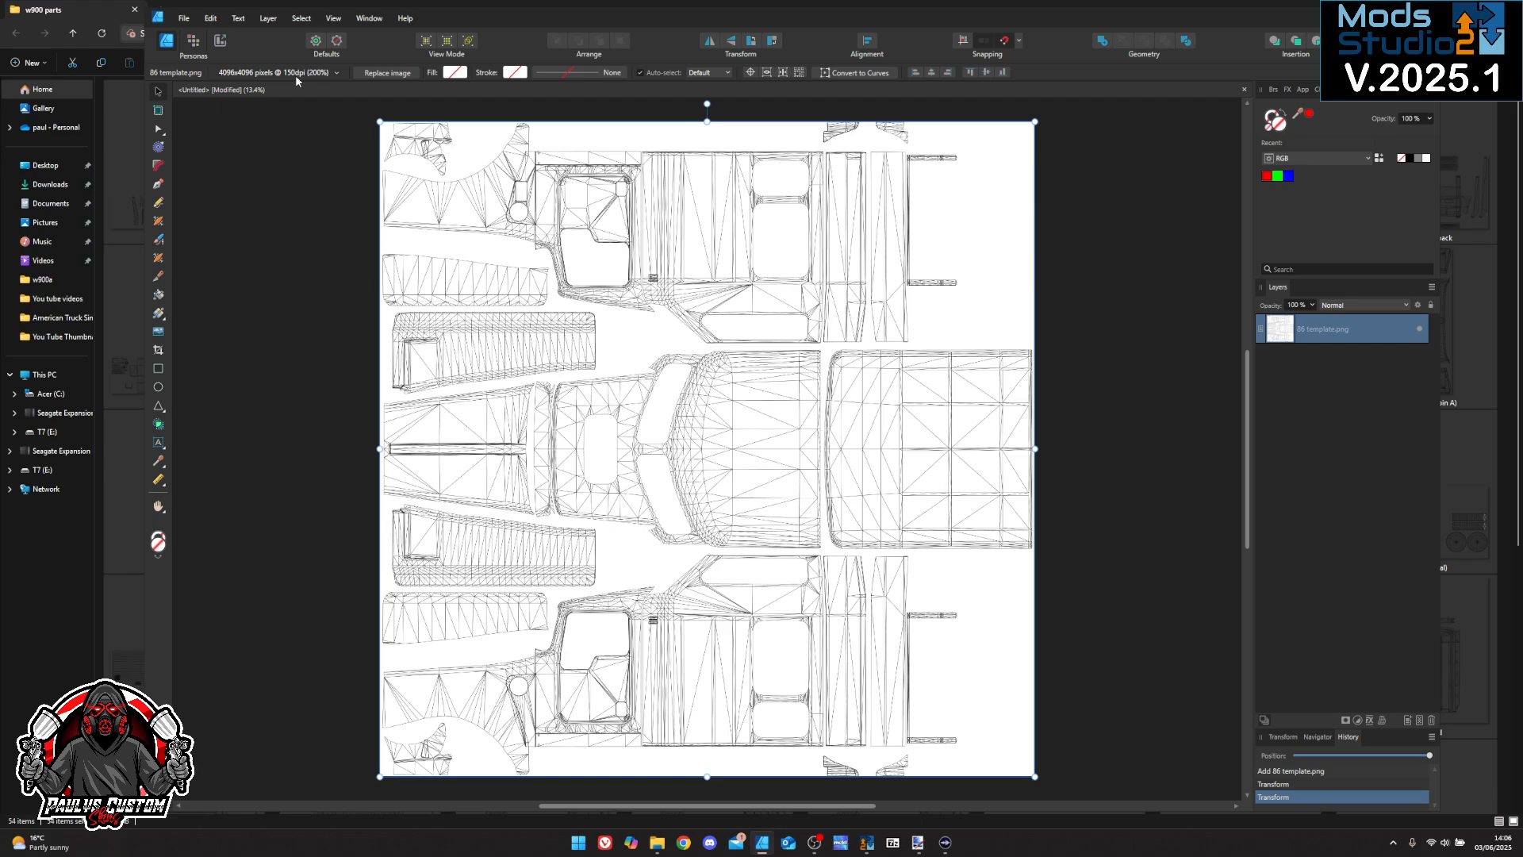
left_click(183, 17)
left_click(196, 45)
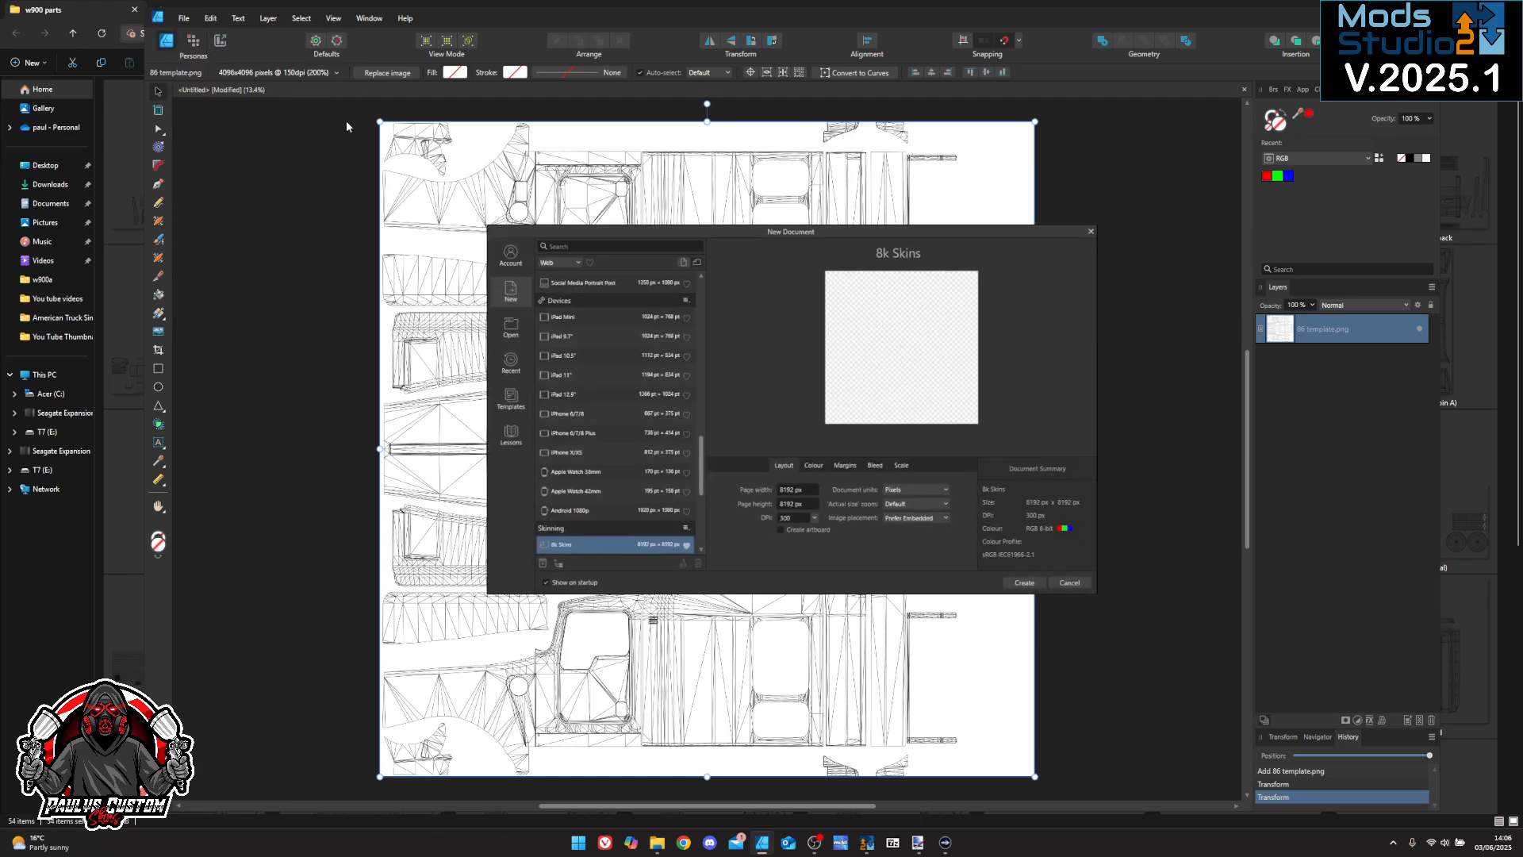
scroll(593, 522, "down", 4)
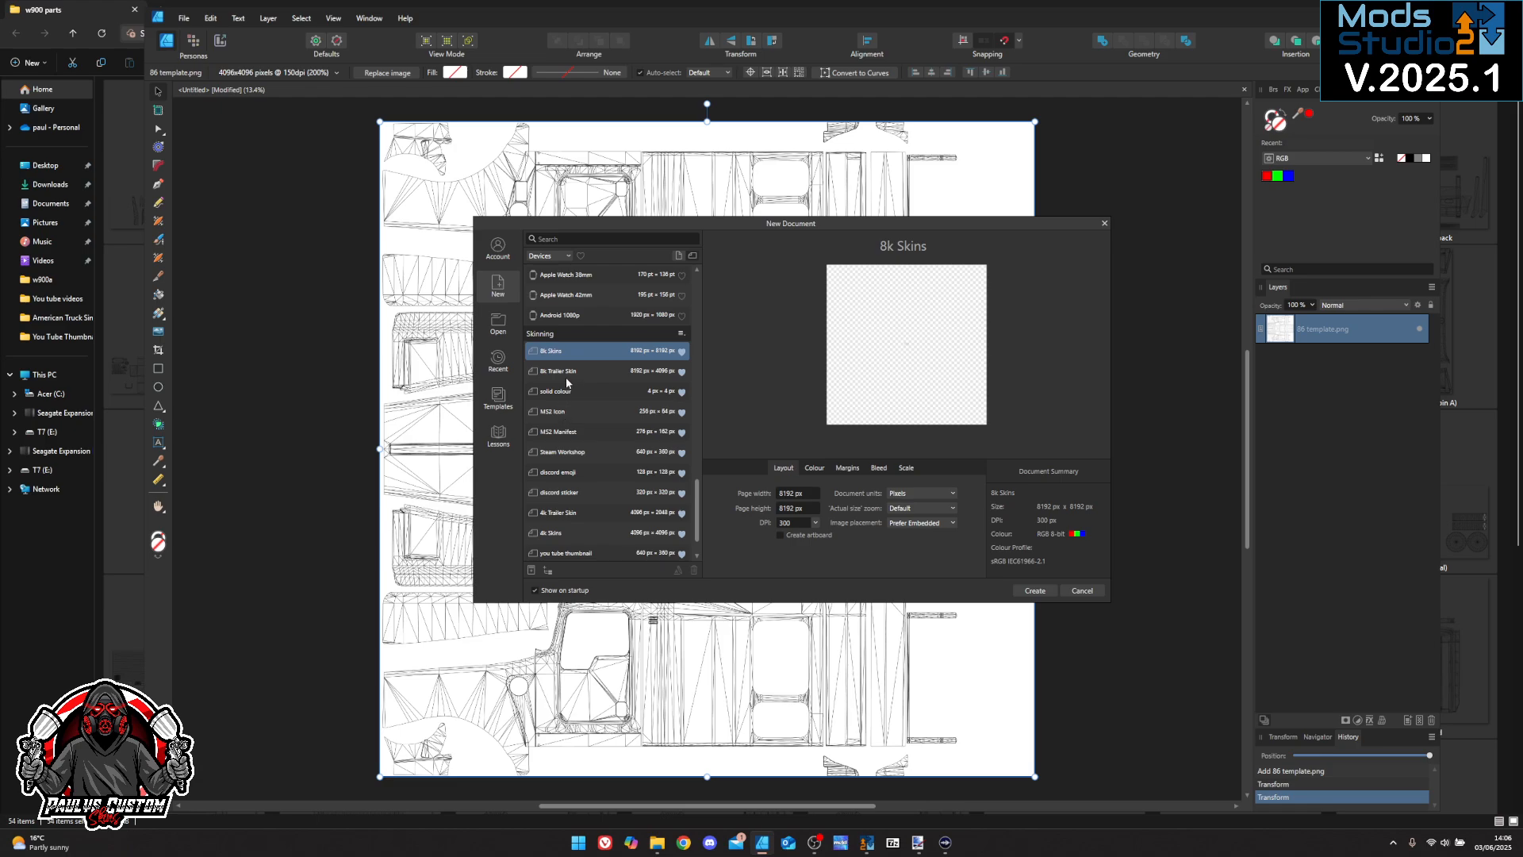
left_click(563, 393)
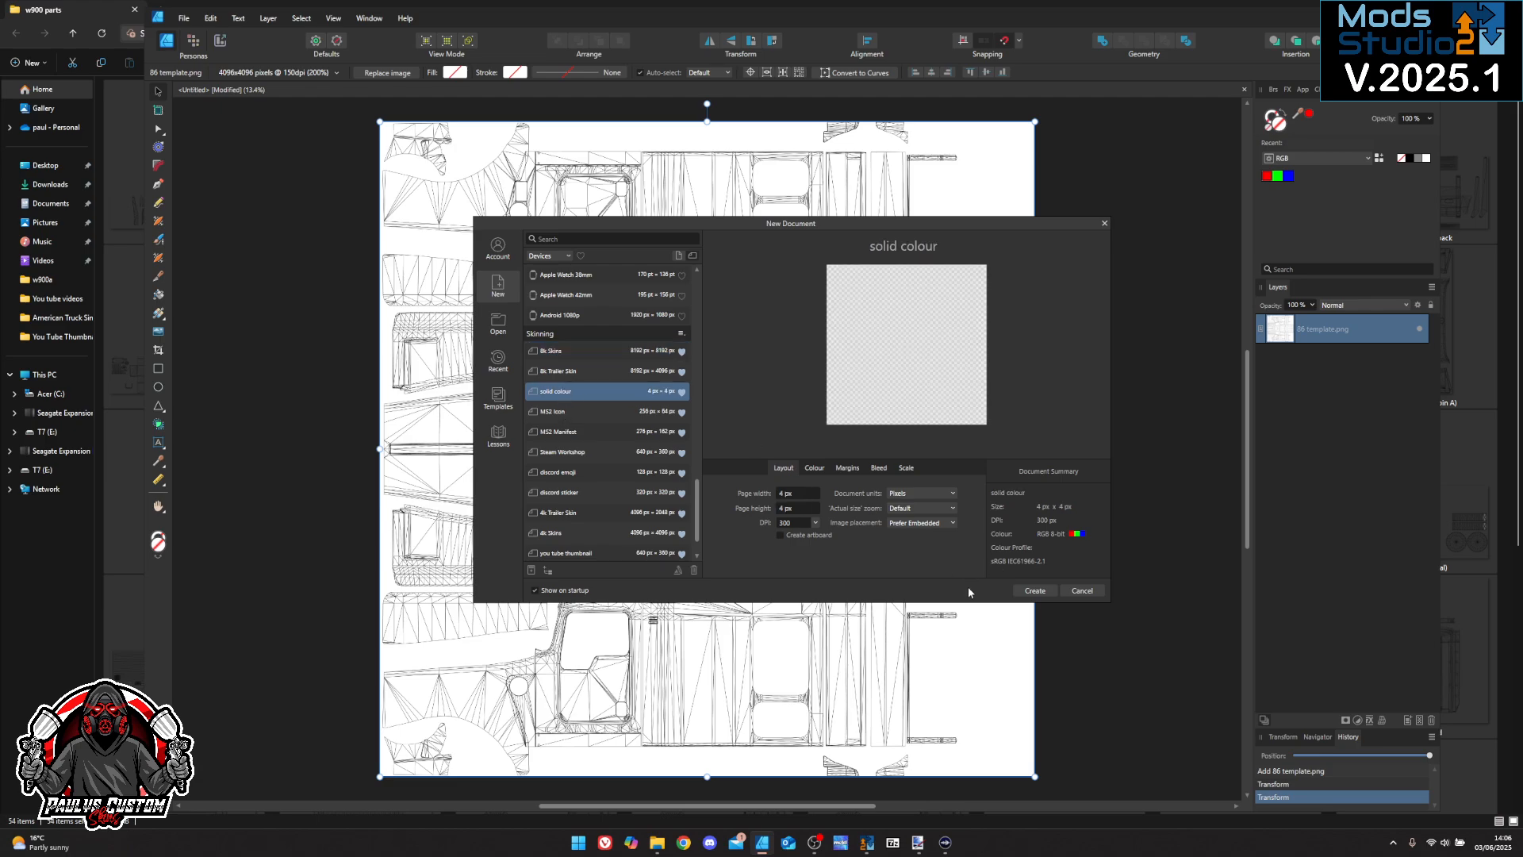
left_click(787, 493)
left_click(786, 510)
left_click(1035, 590)
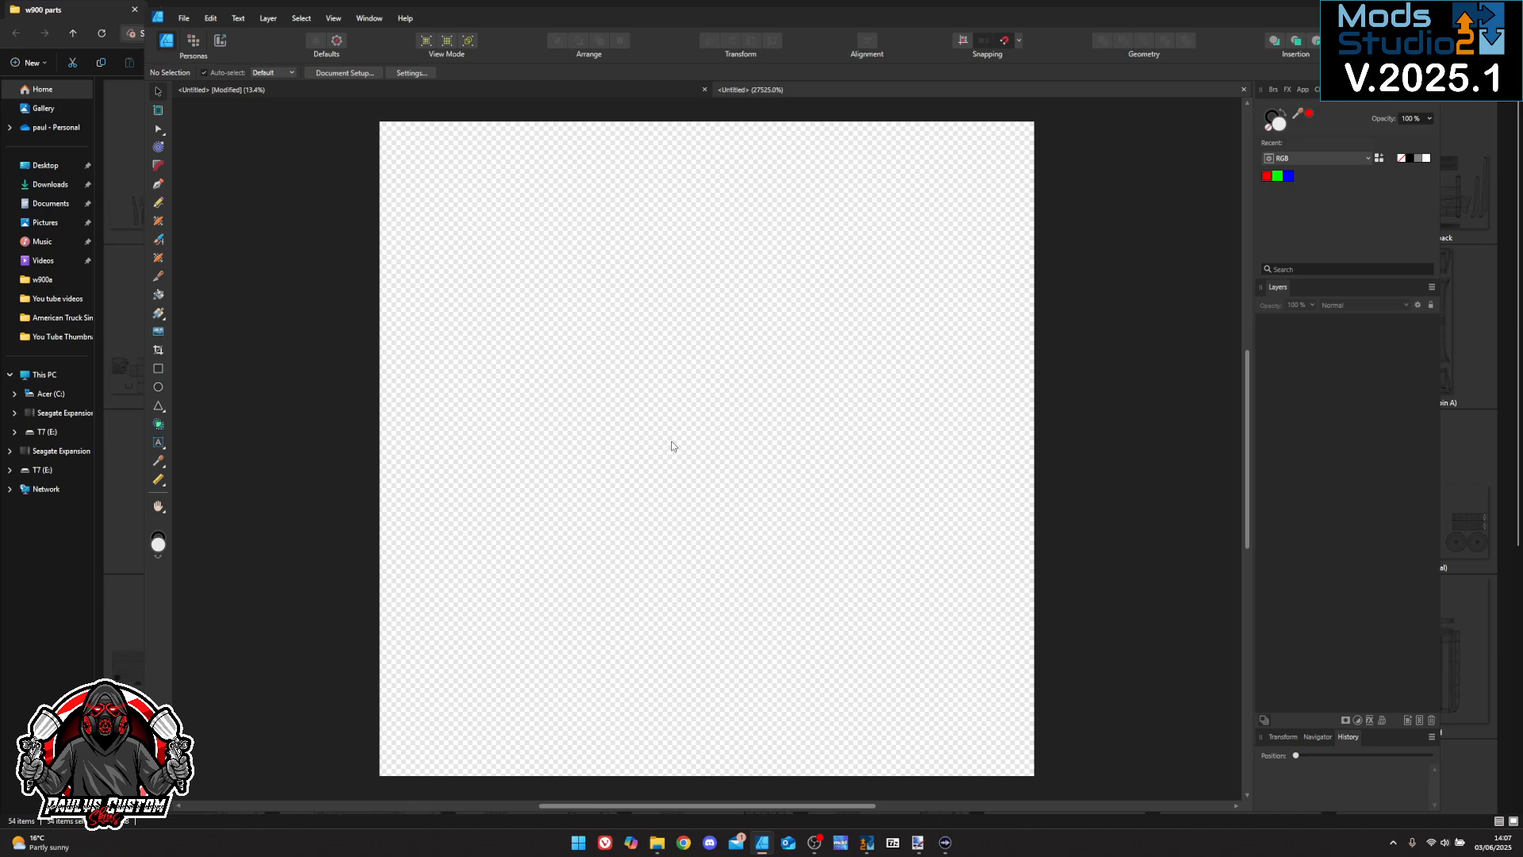
left_click(183, 17)
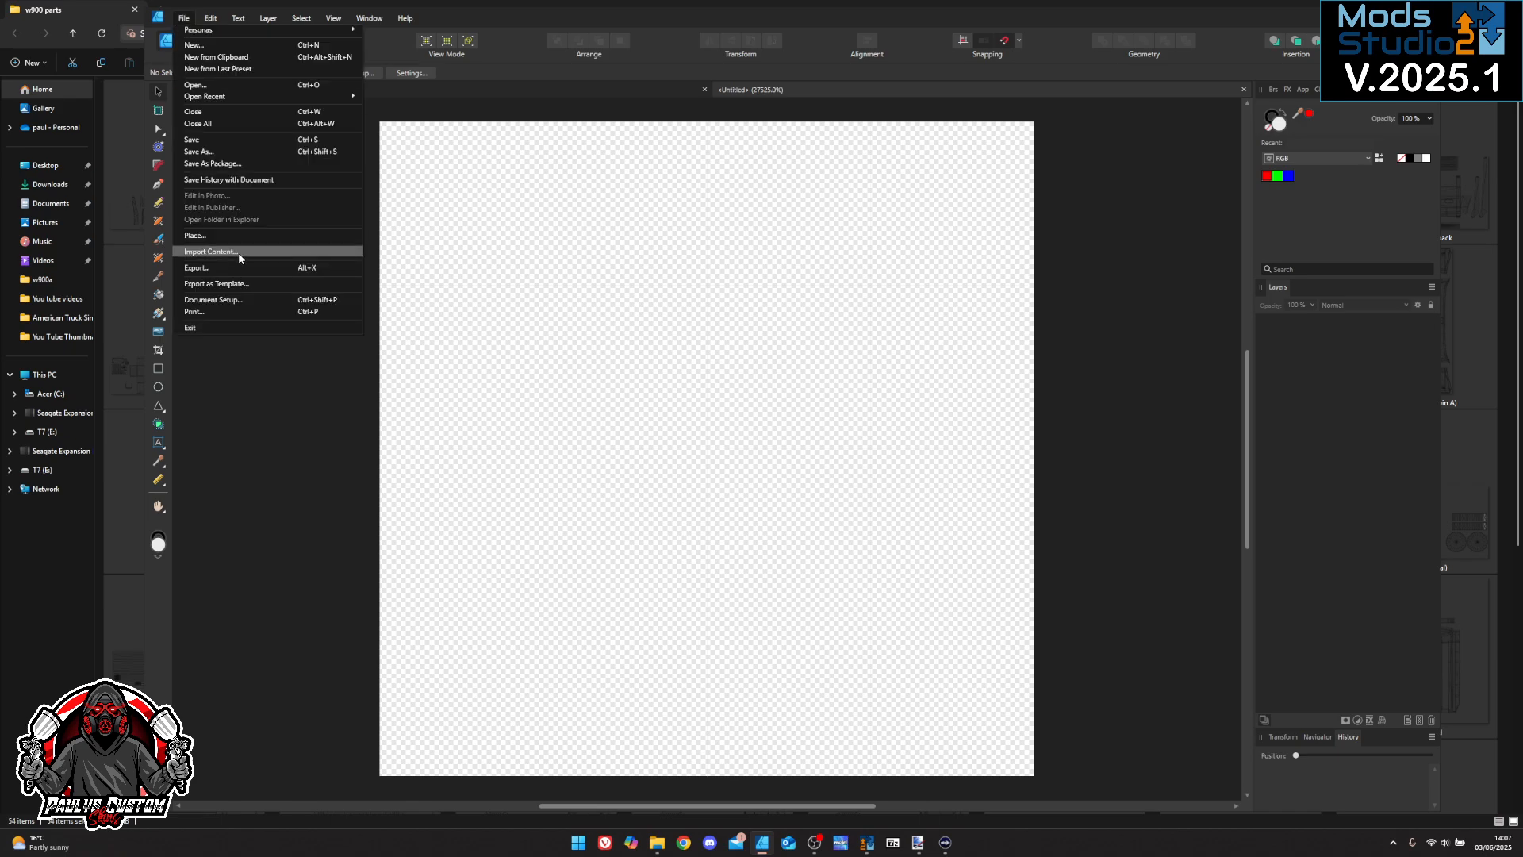
left_click(218, 270)
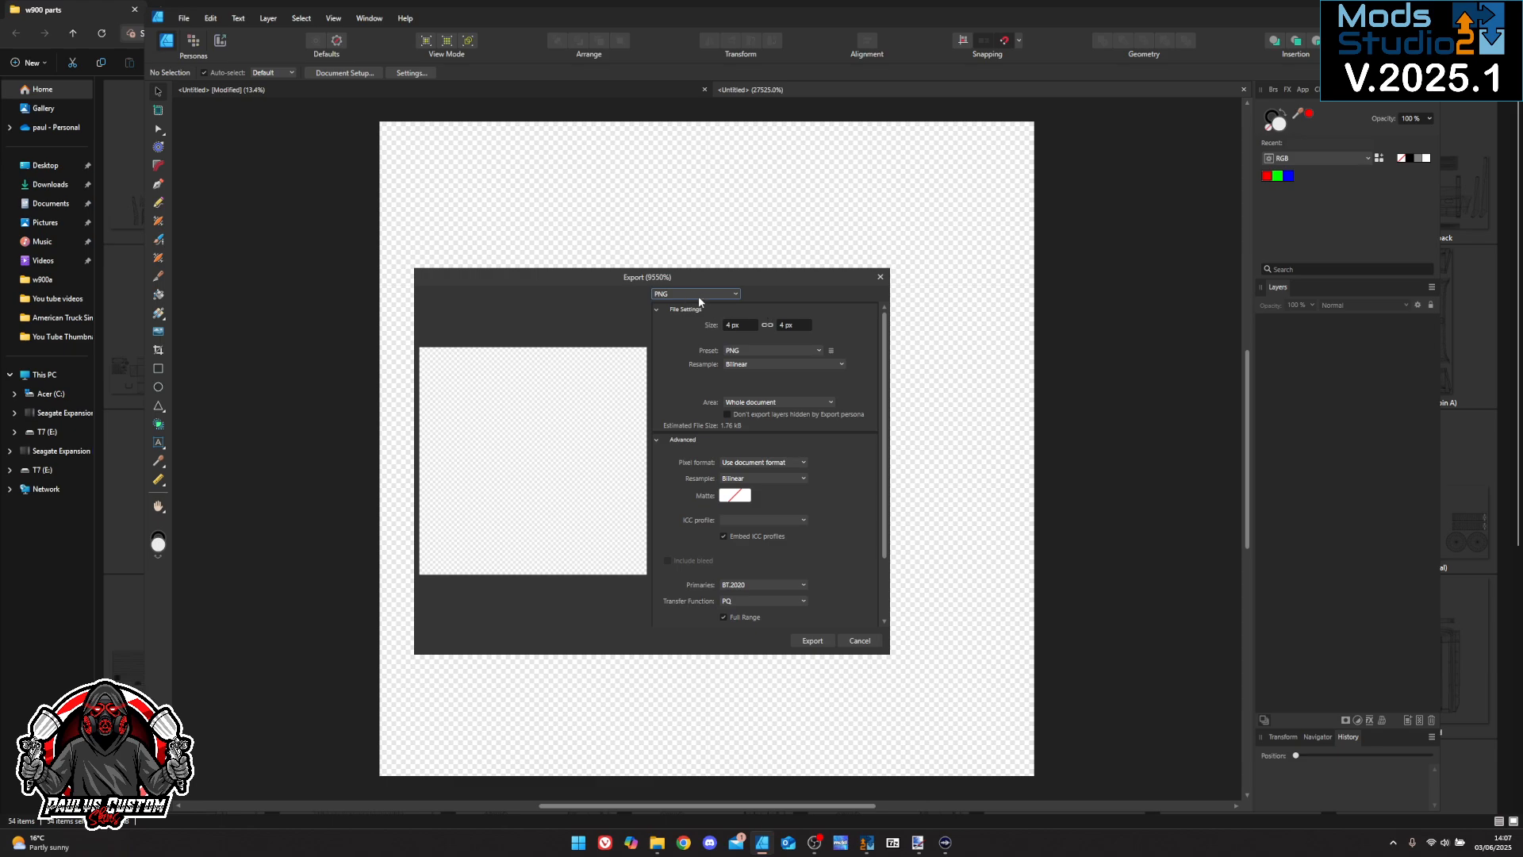
left_click(812, 641)
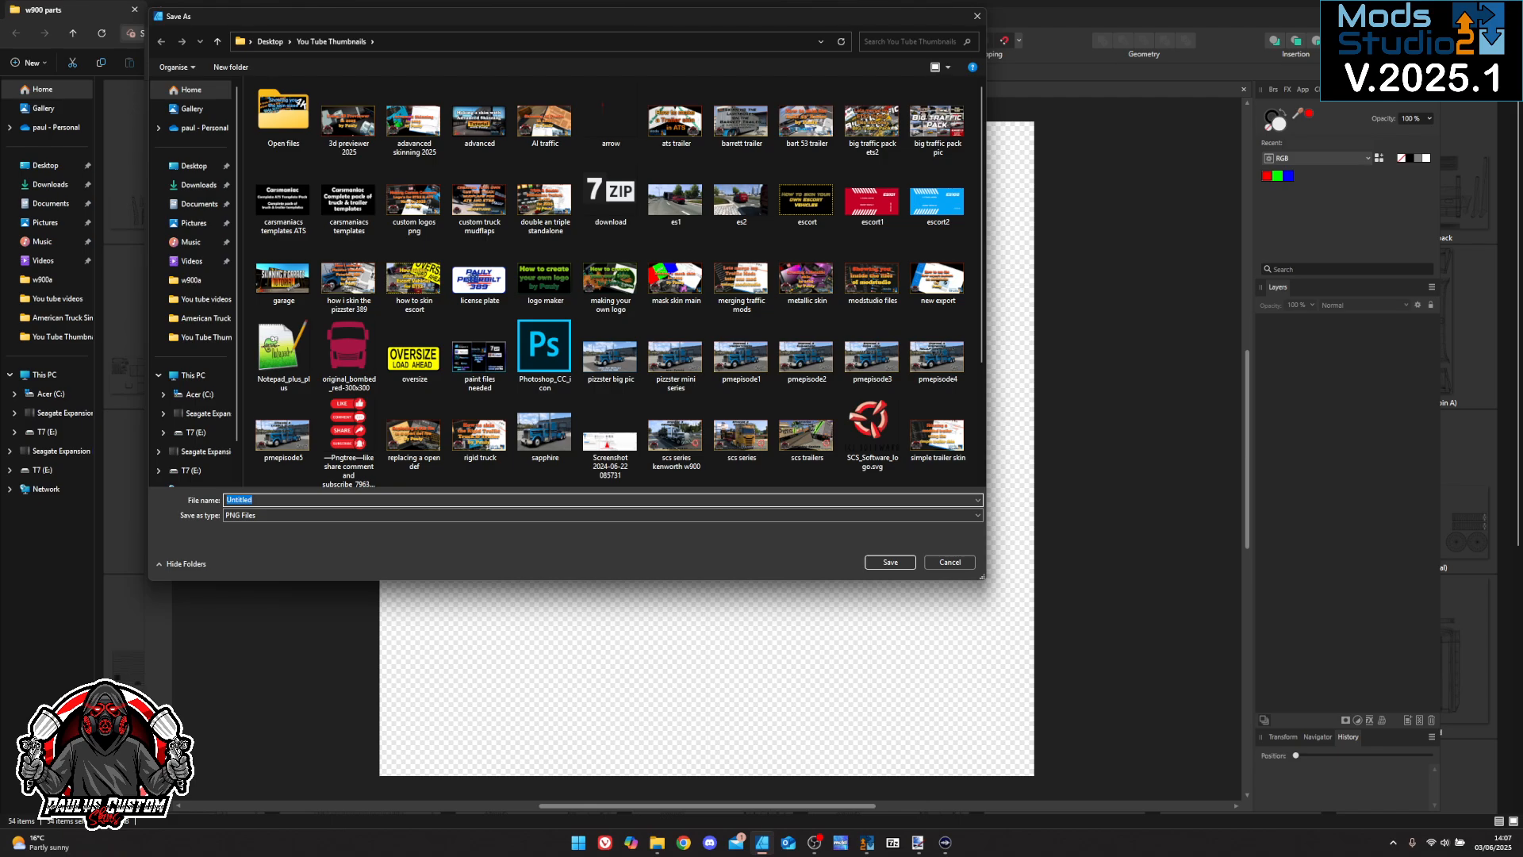
left_click(978, 16)
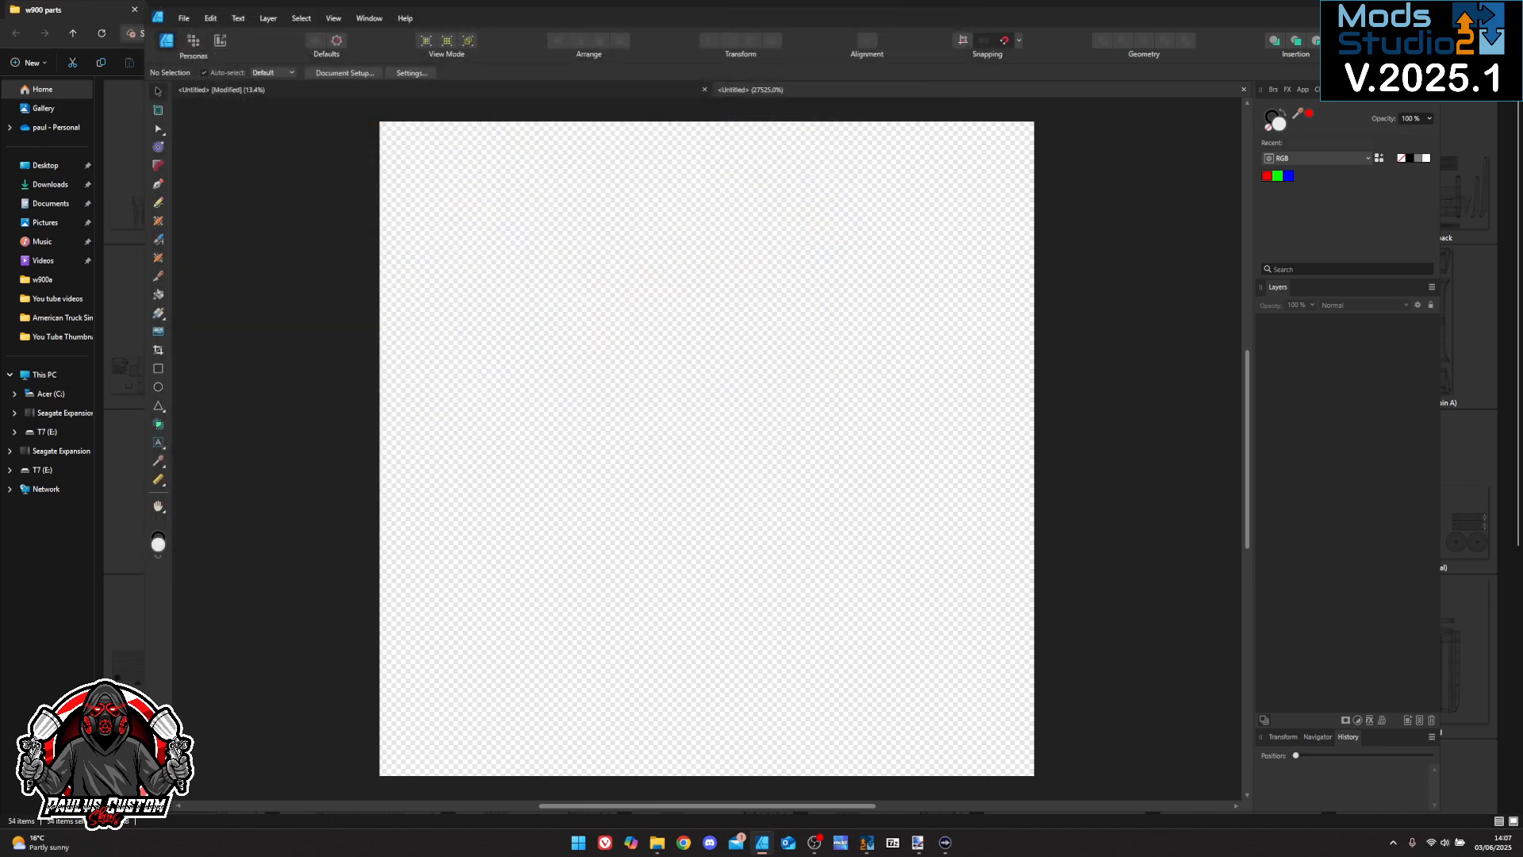
Switch to Mods Studio 2 and assign all four cab deflector variants, including Whale Tail and Turbo Wing, to the empty accessory image entry
left_click(1371, 16)
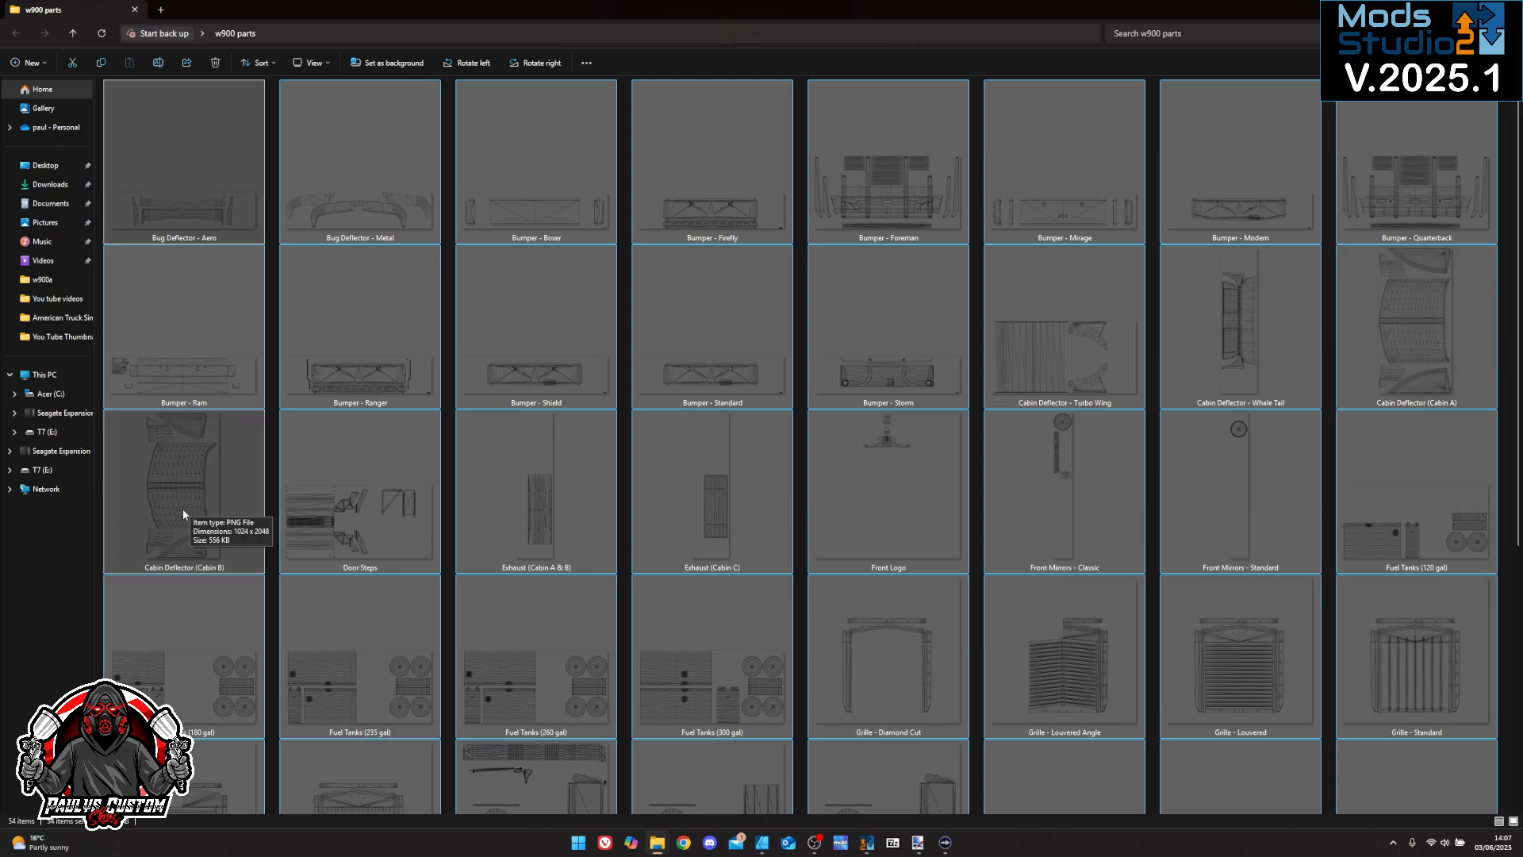
left_click(867, 843)
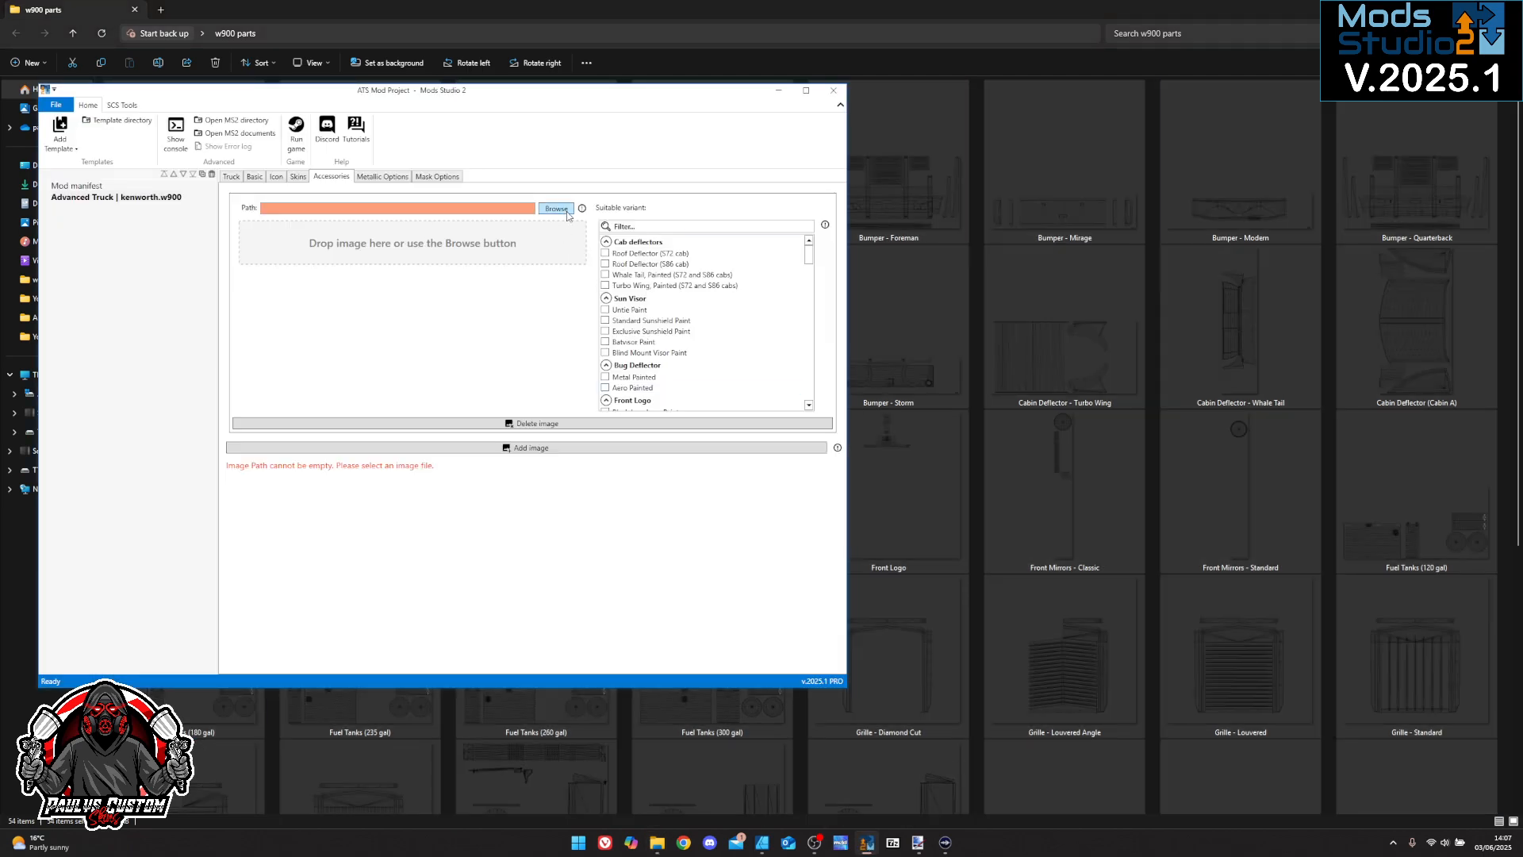
left_click(649, 253)
left_click(651, 263)
left_click(649, 274)
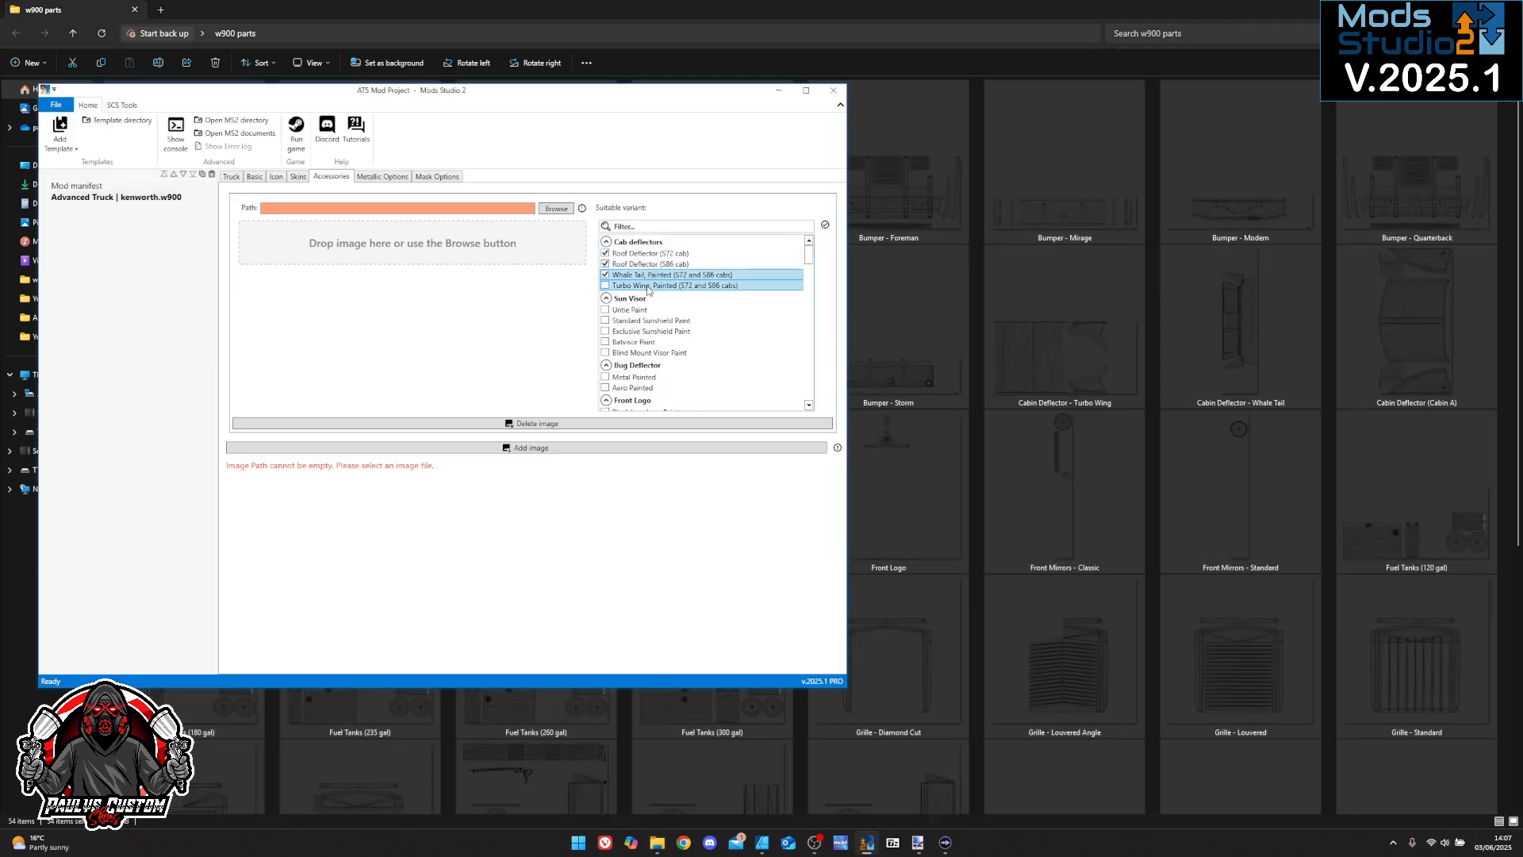
Load Transparent.png from the desktop folder Parts for advanced skinning as the accessory image
left_click(556, 208)
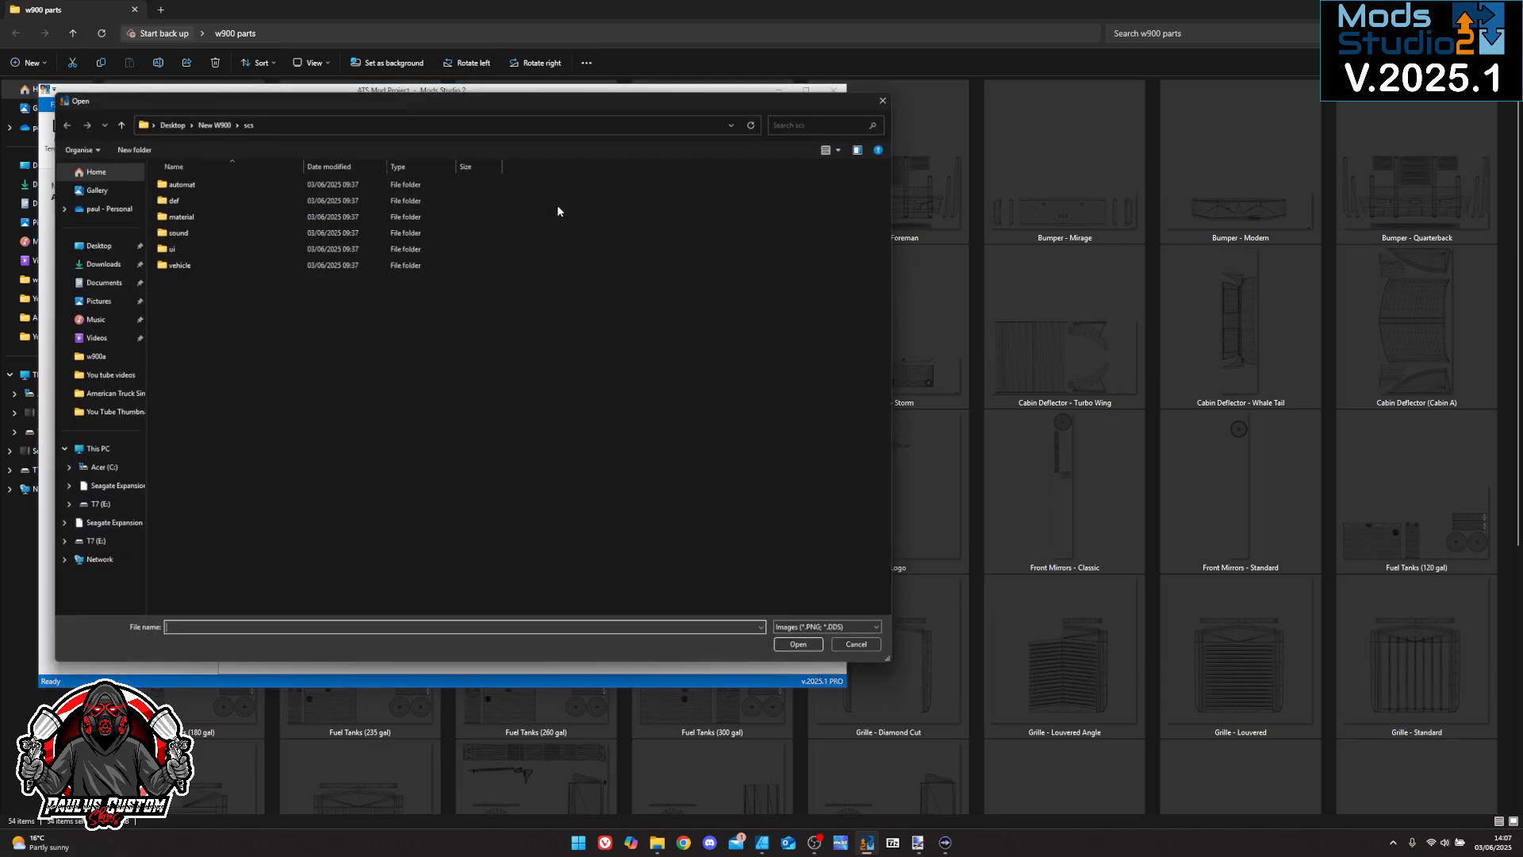
left_click(99, 247)
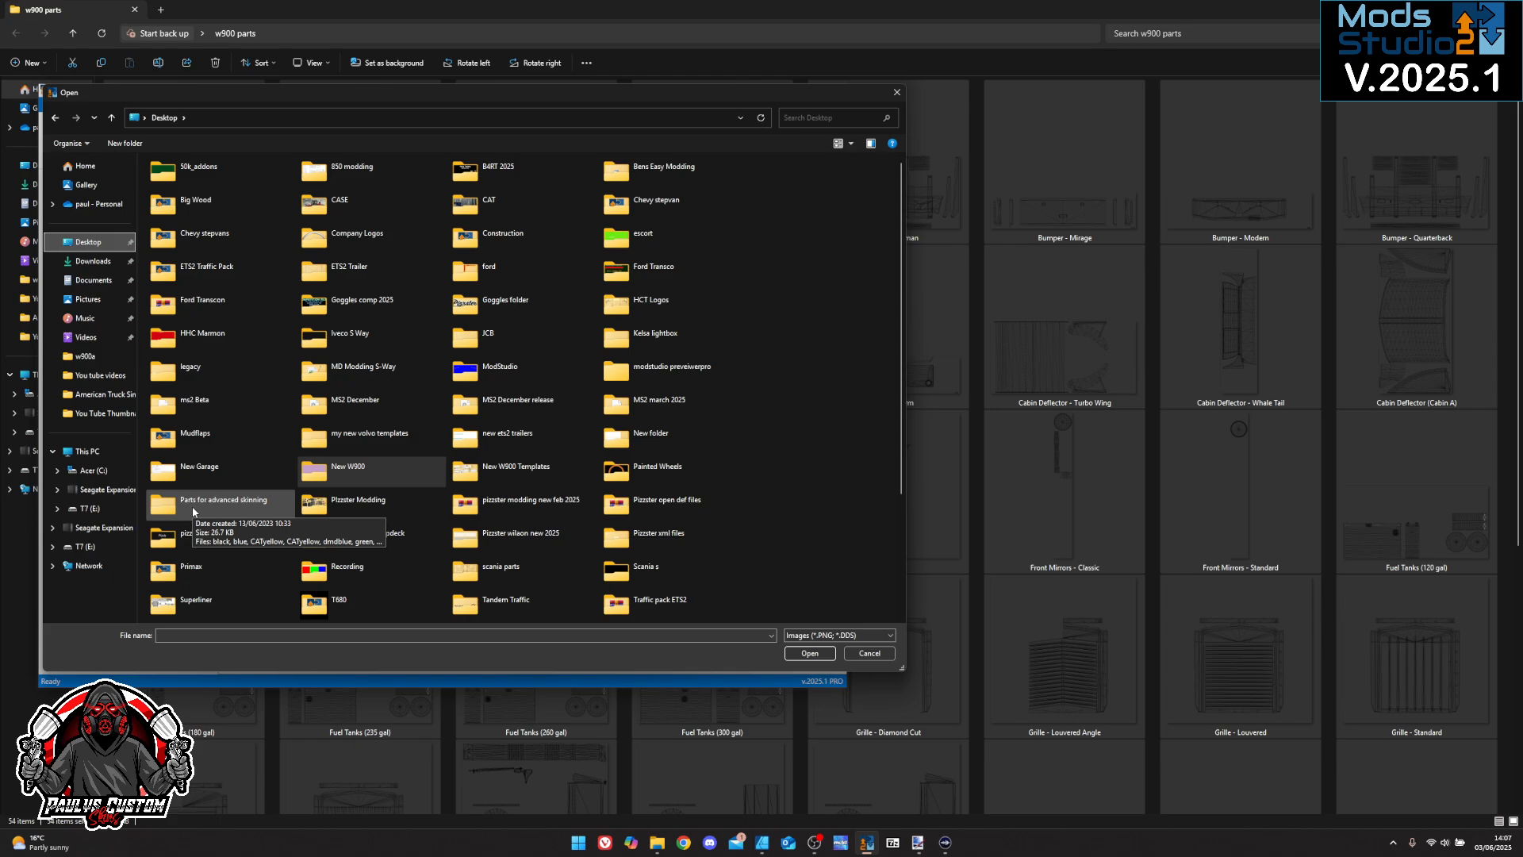
double_click(193, 512)
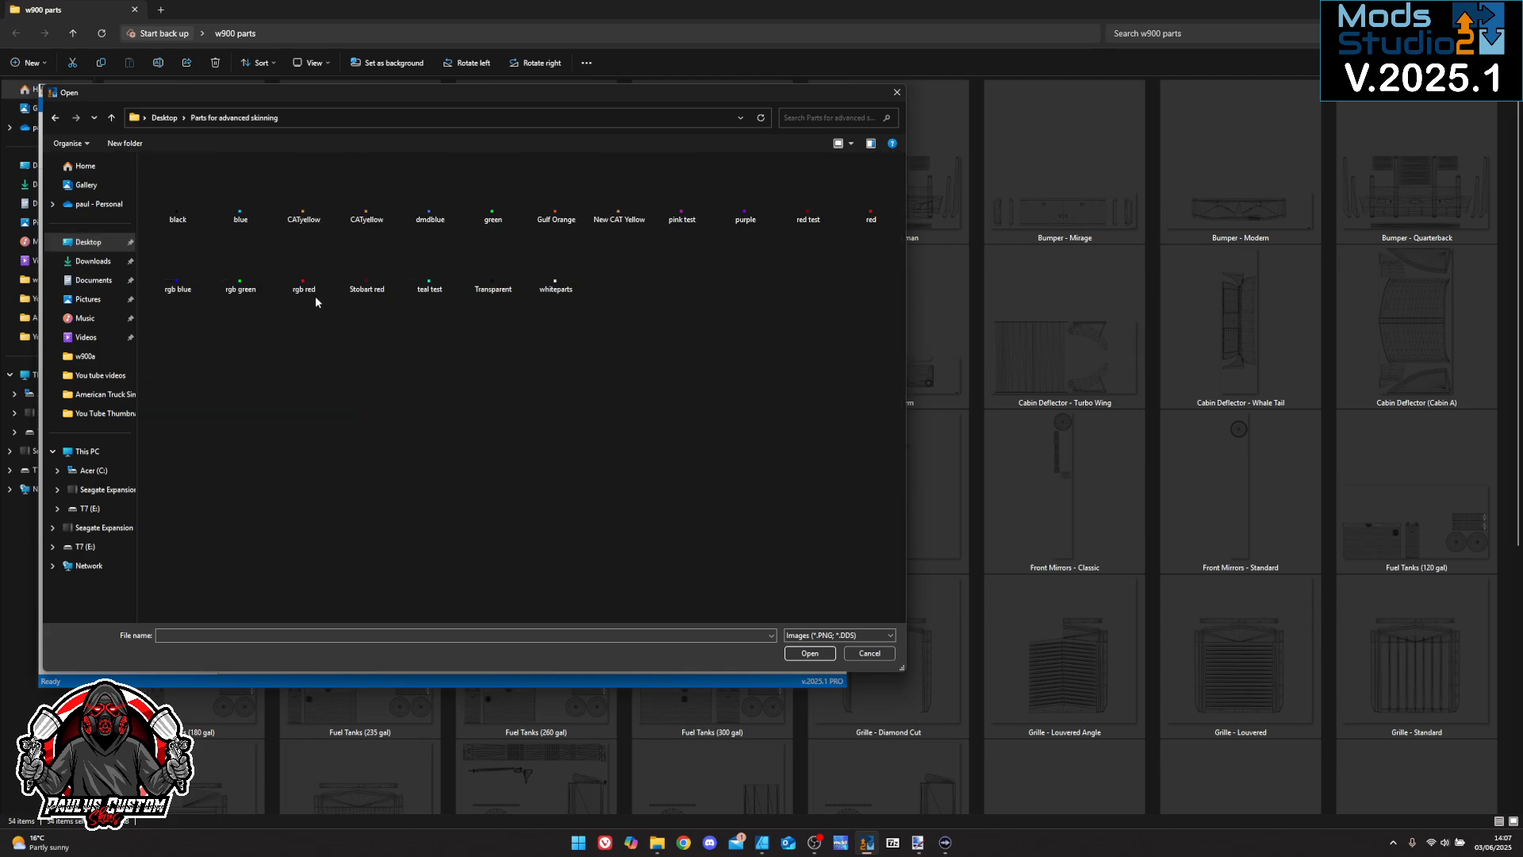
left_click_drag(366, 92, 564, 97)
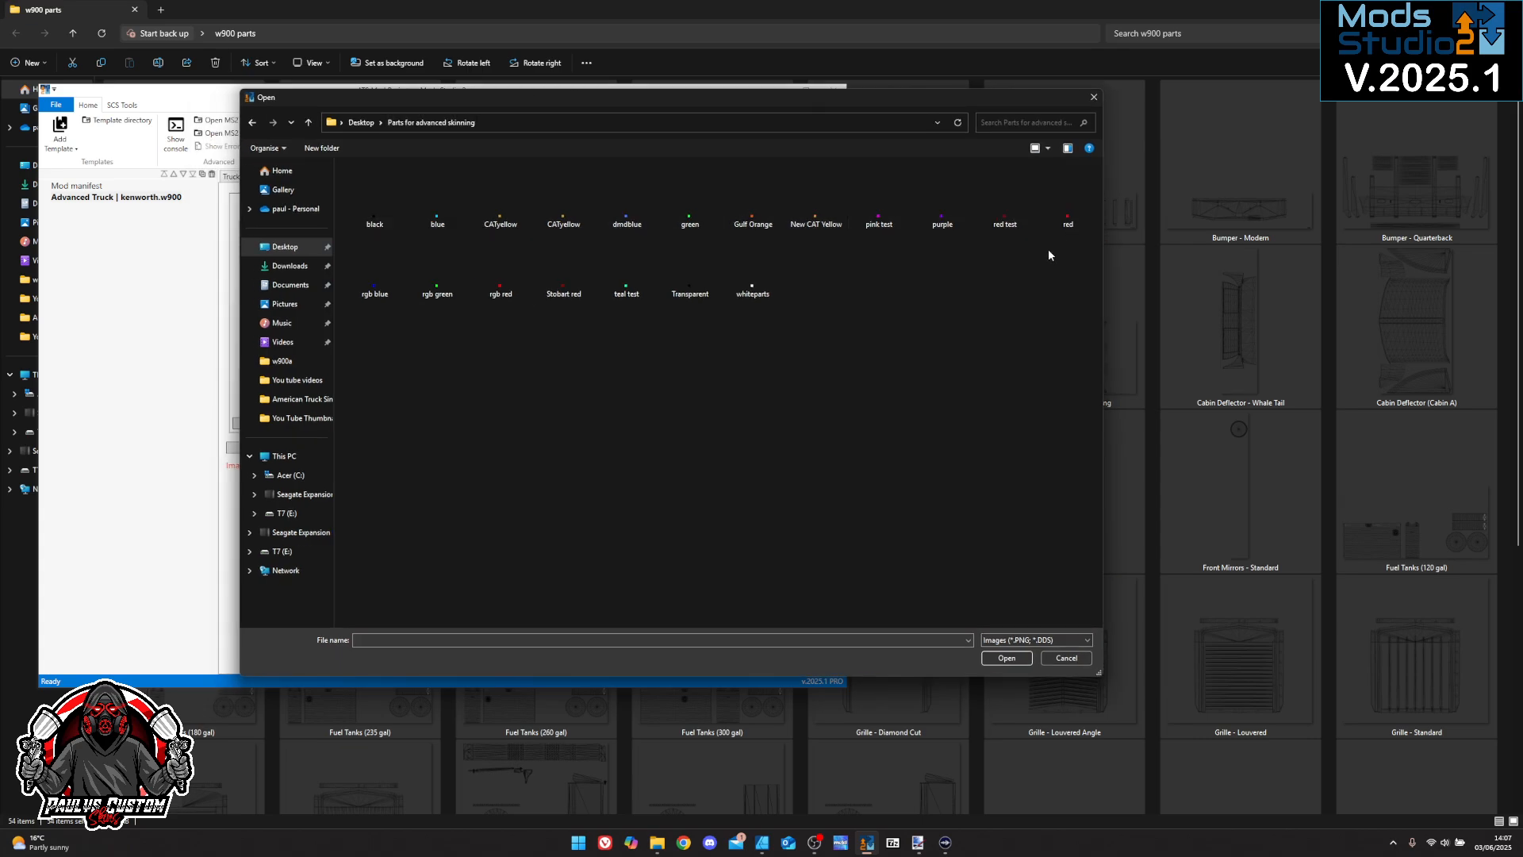
left_click(694, 295)
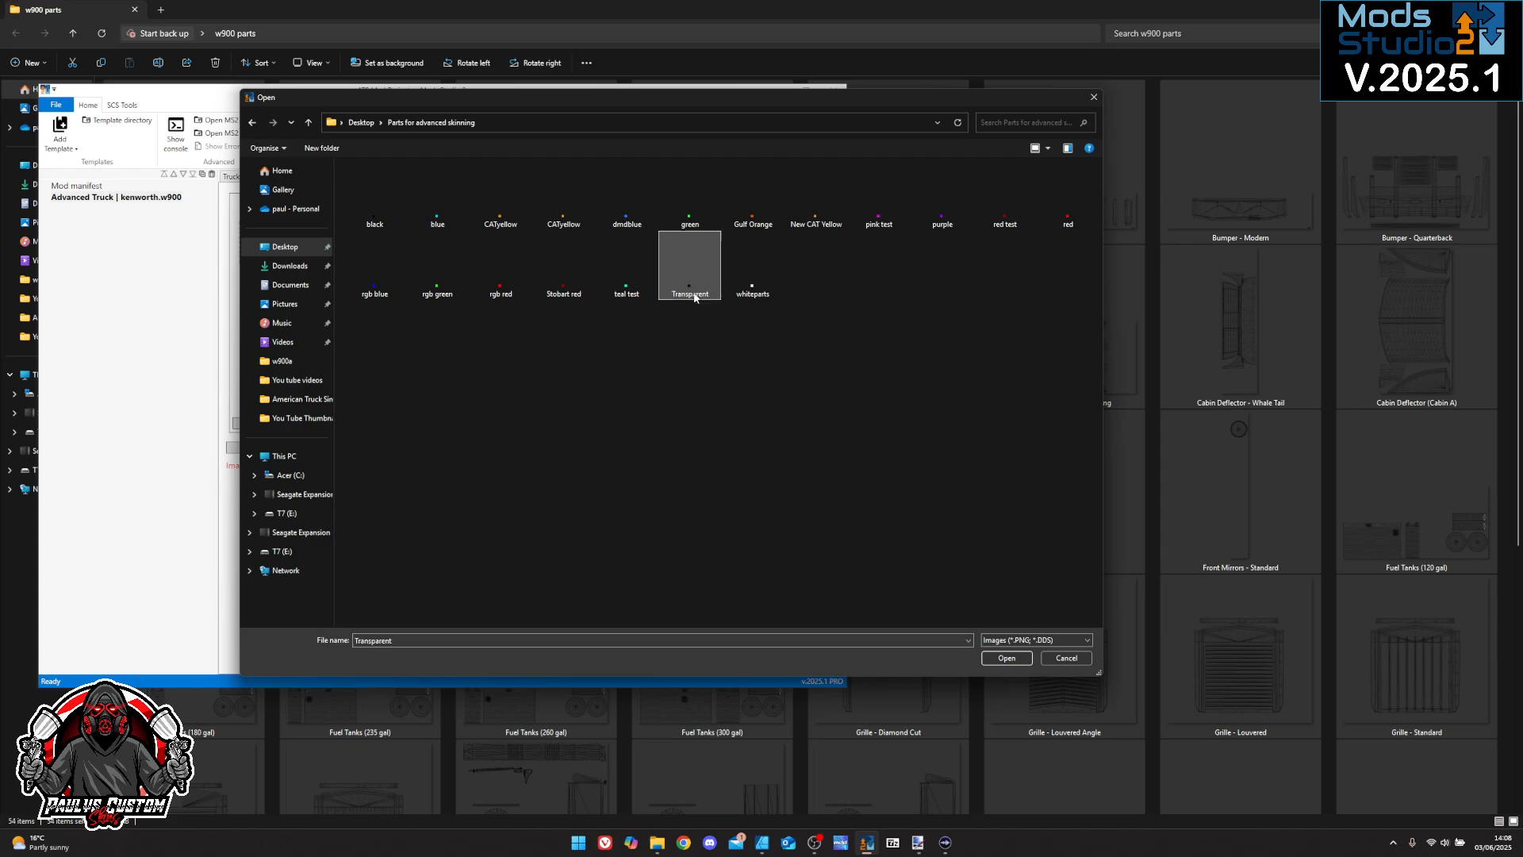
left_click(1024, 659)
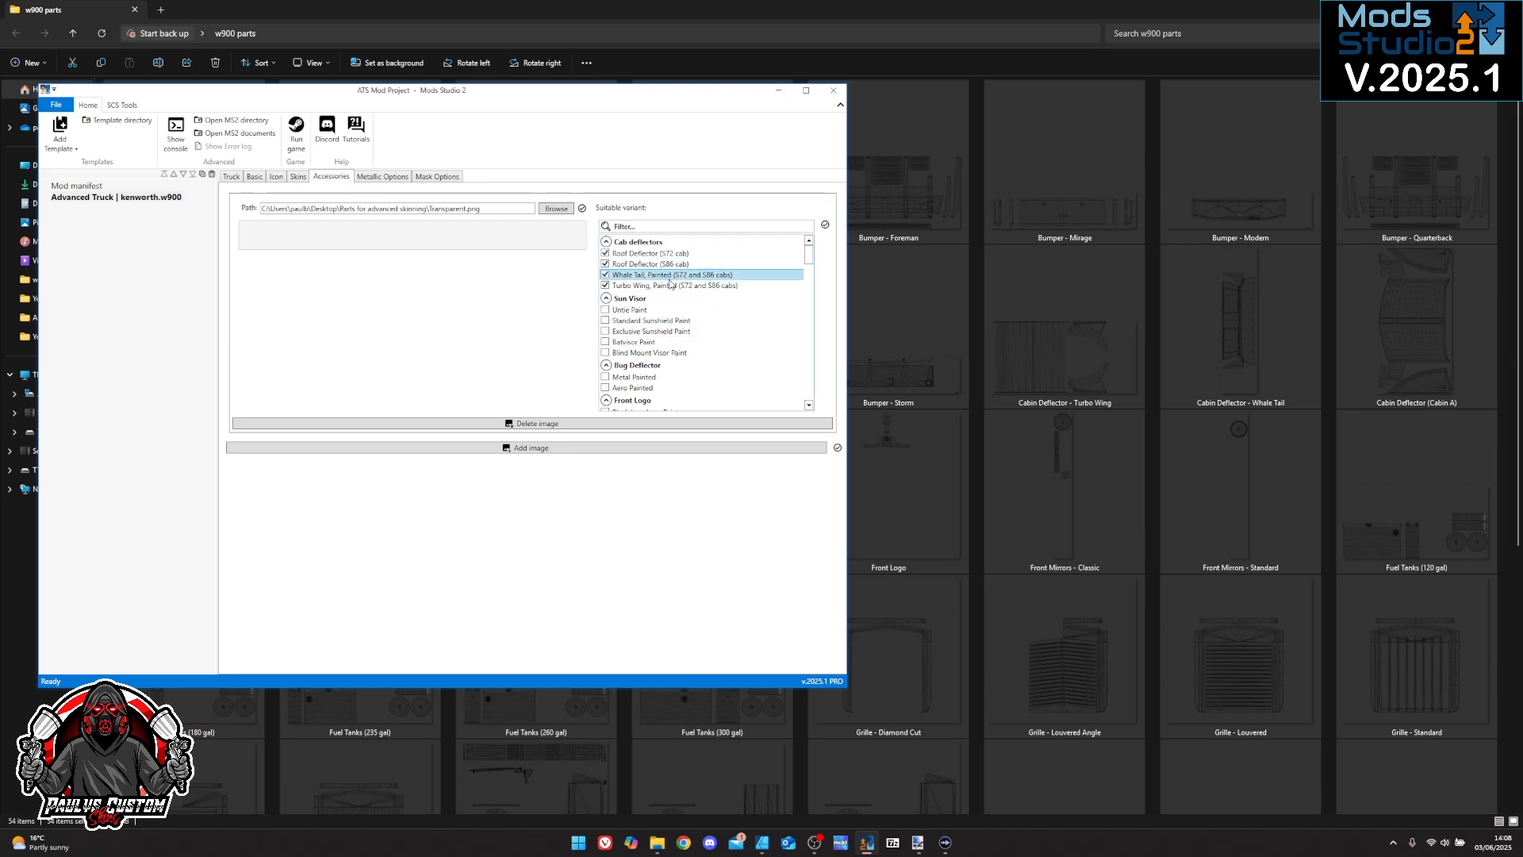
Include every Sun Visor variant in the transparent image's selection and collapse the Sun Visor and Cab deflectors groups
mouse_move(670, 283)
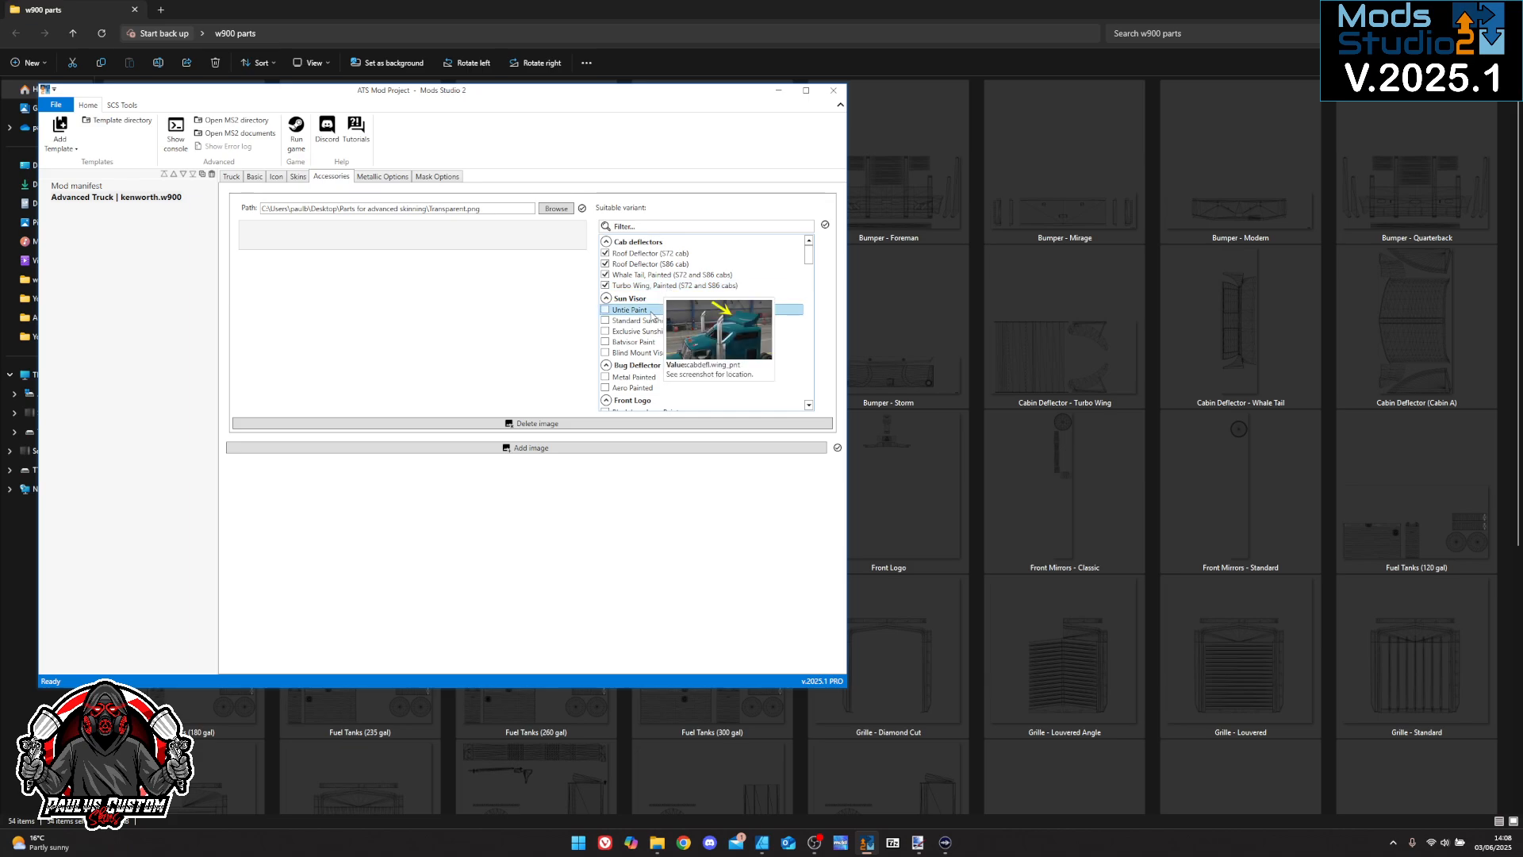
left_click(644, 310)
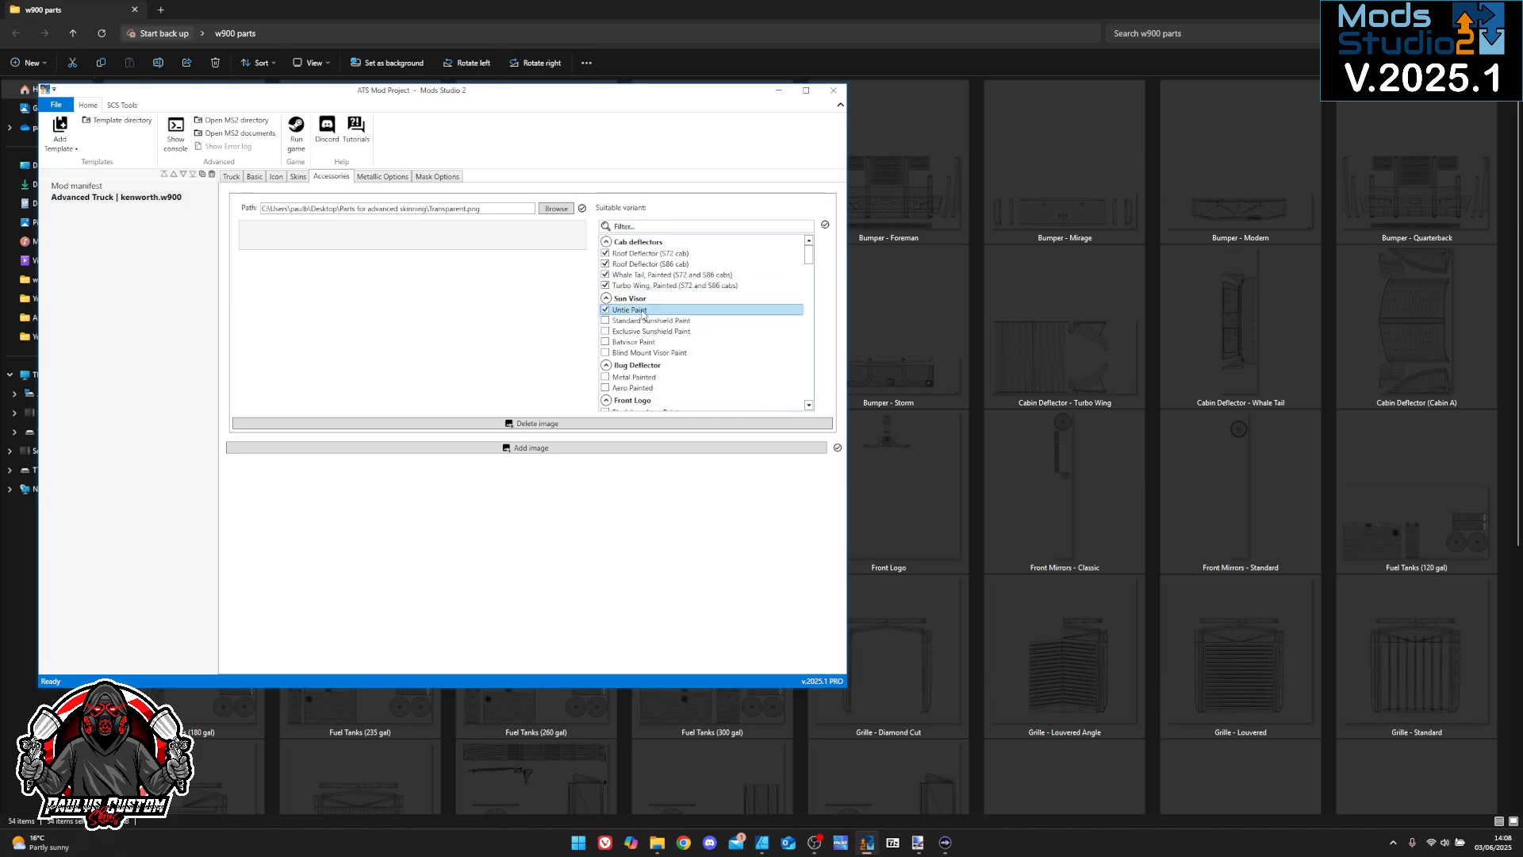
right_click(643, 313)
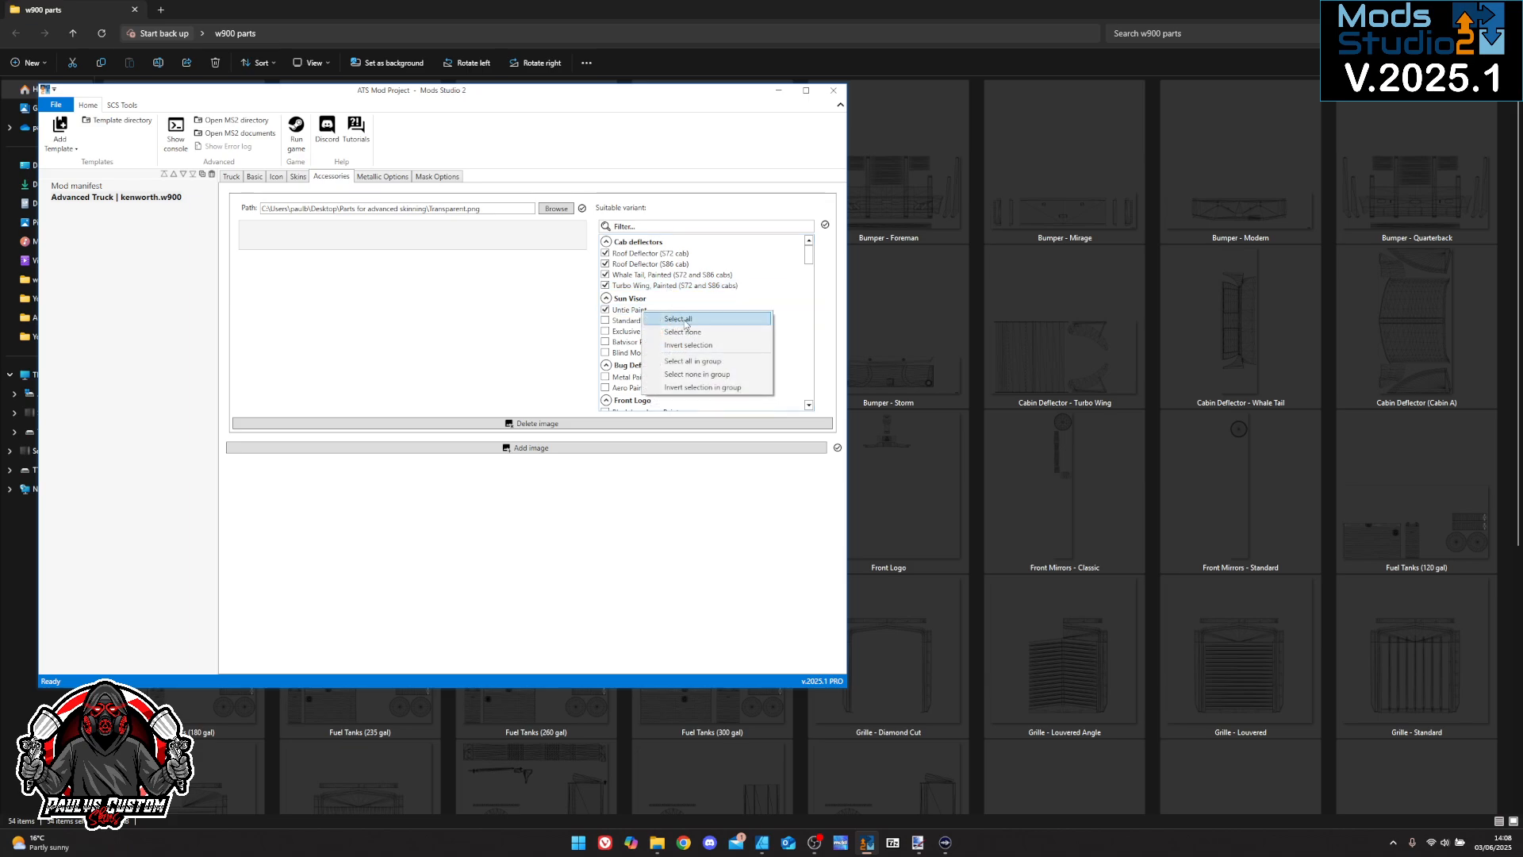
left_click(694, 363)
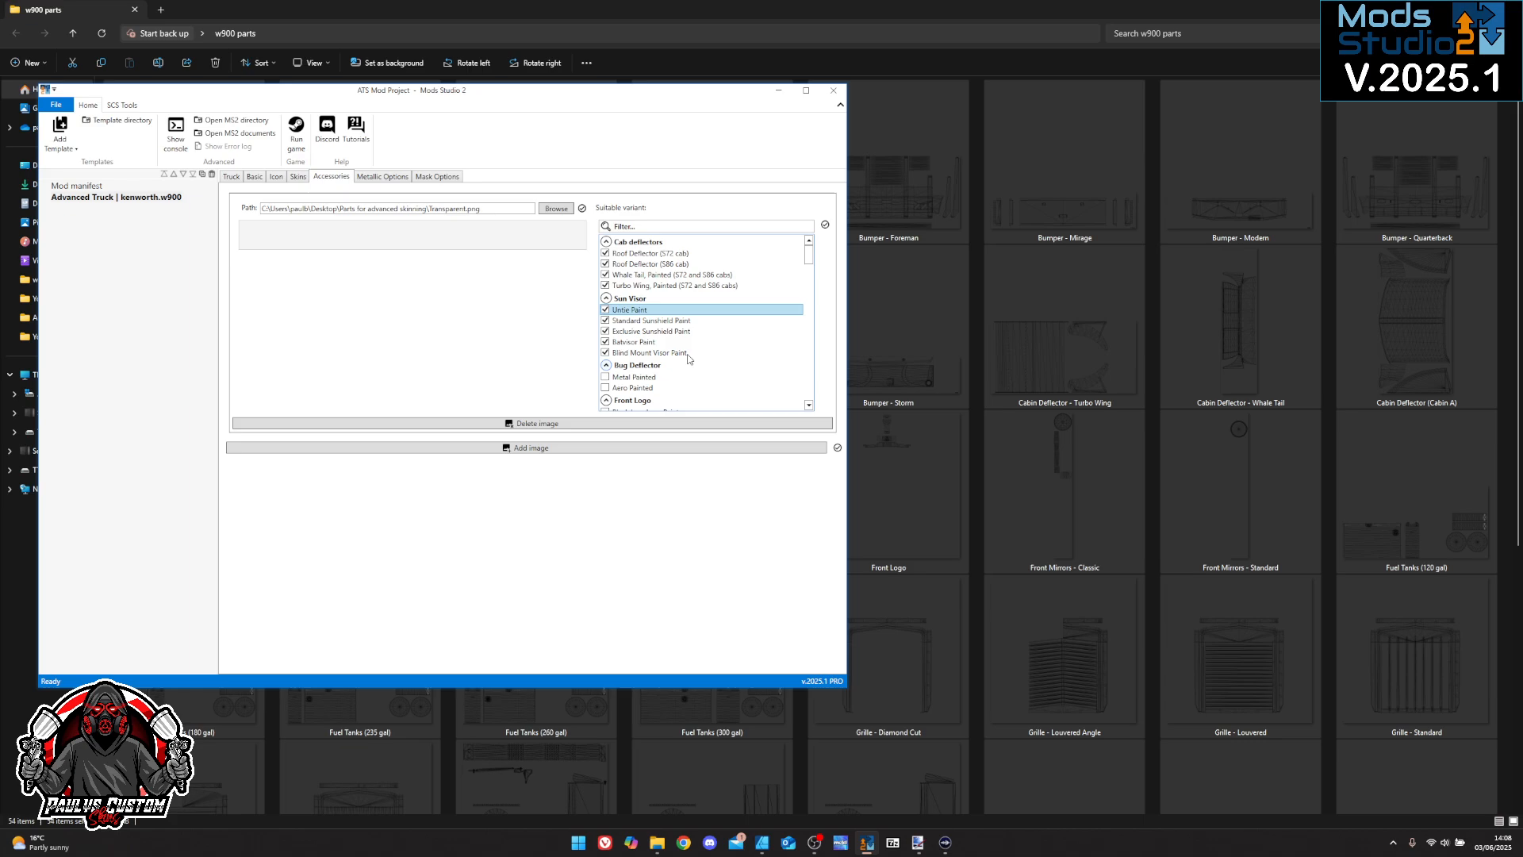
left_click(606, 298)
left_click(607, 242)
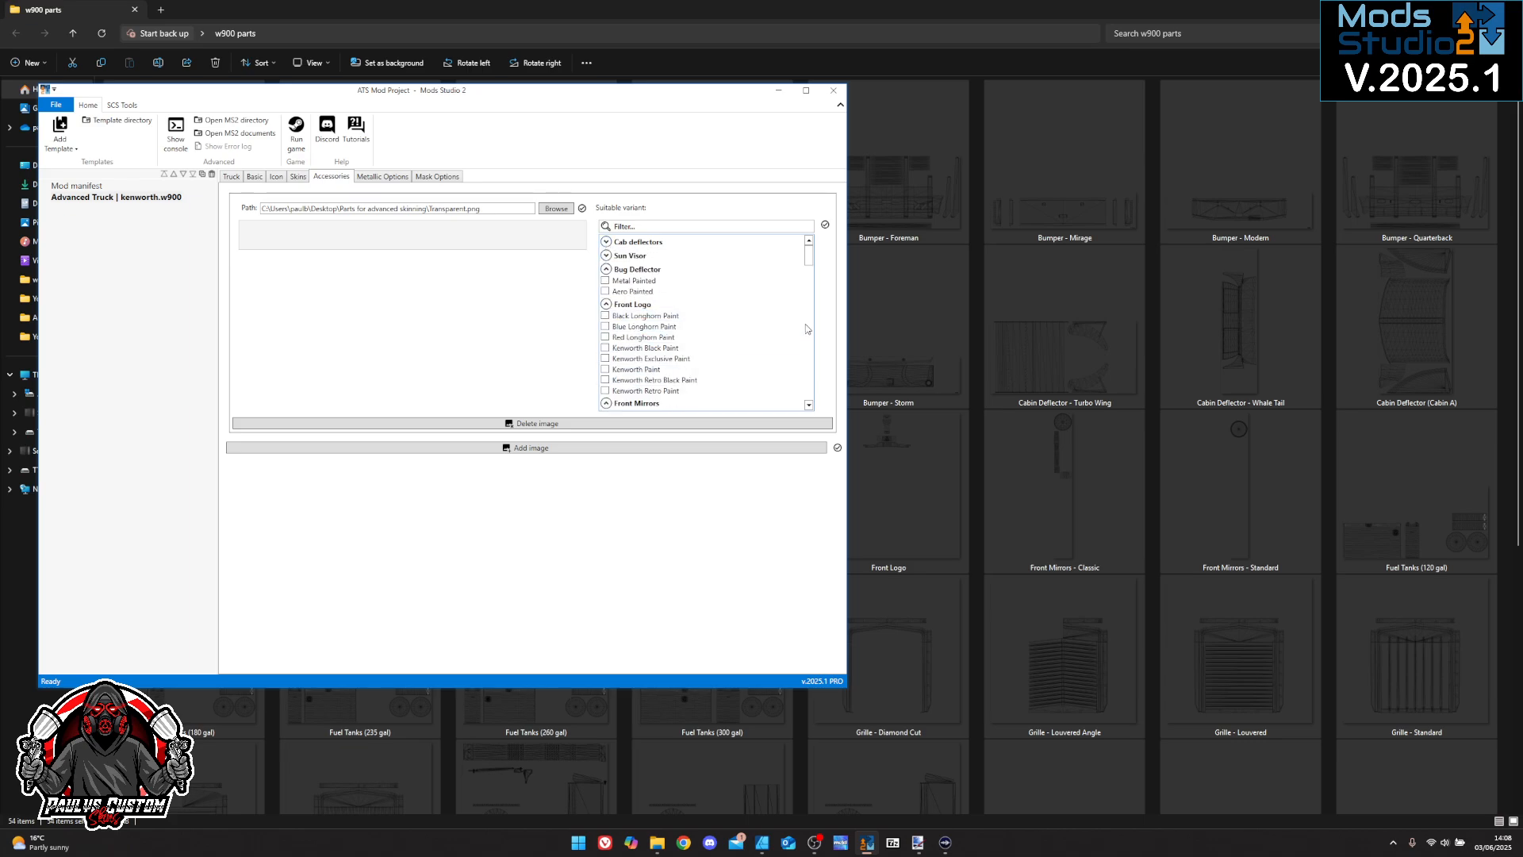
Include both Bug Deflector variants for the transparent image and collapse their group
right_click(645, 292)
left_click(710, 341)
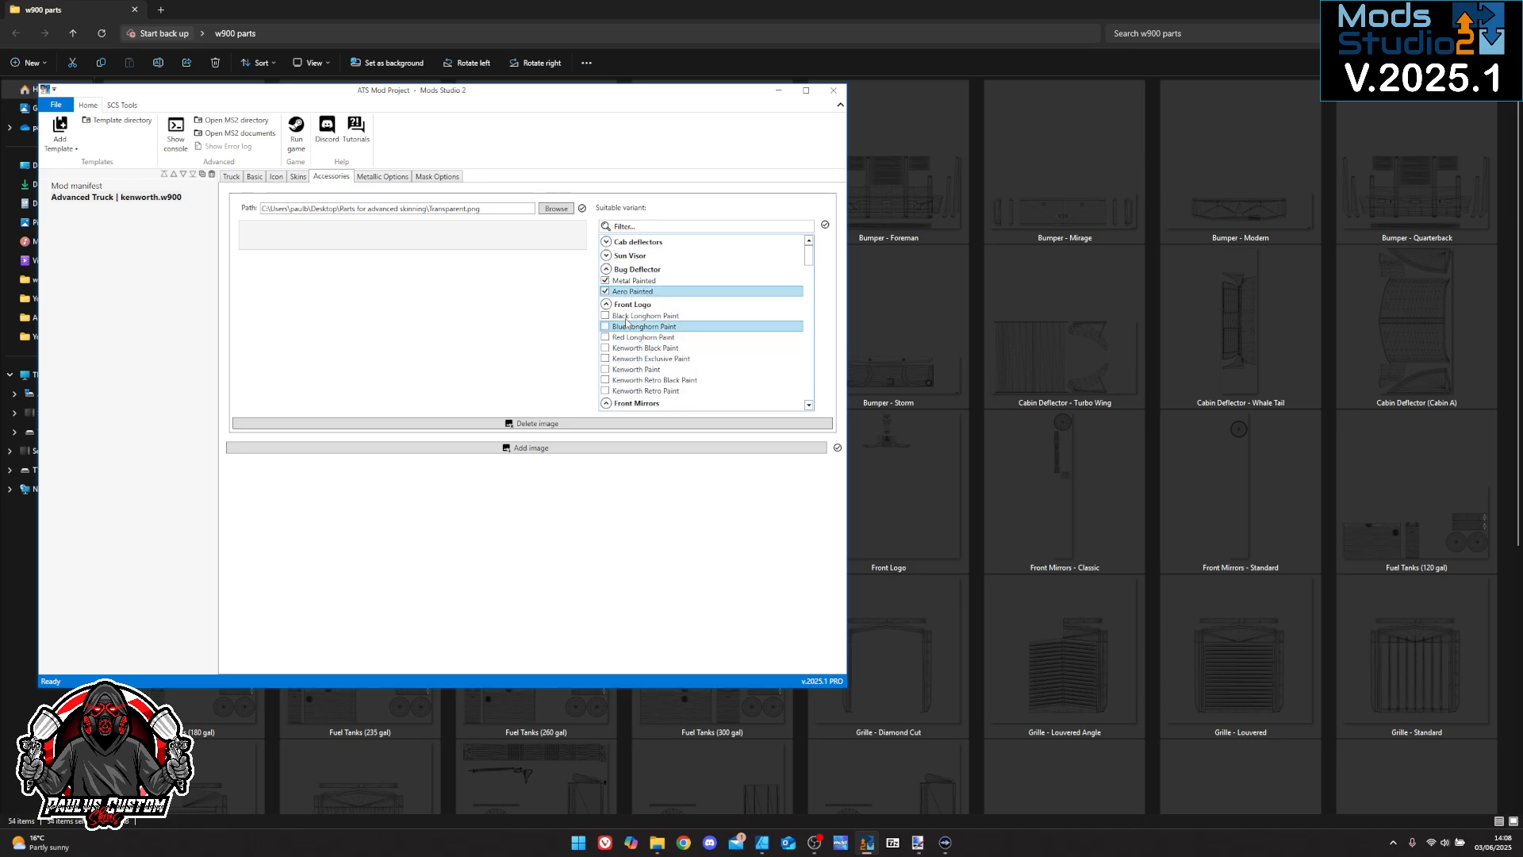
left_click(606, 269)
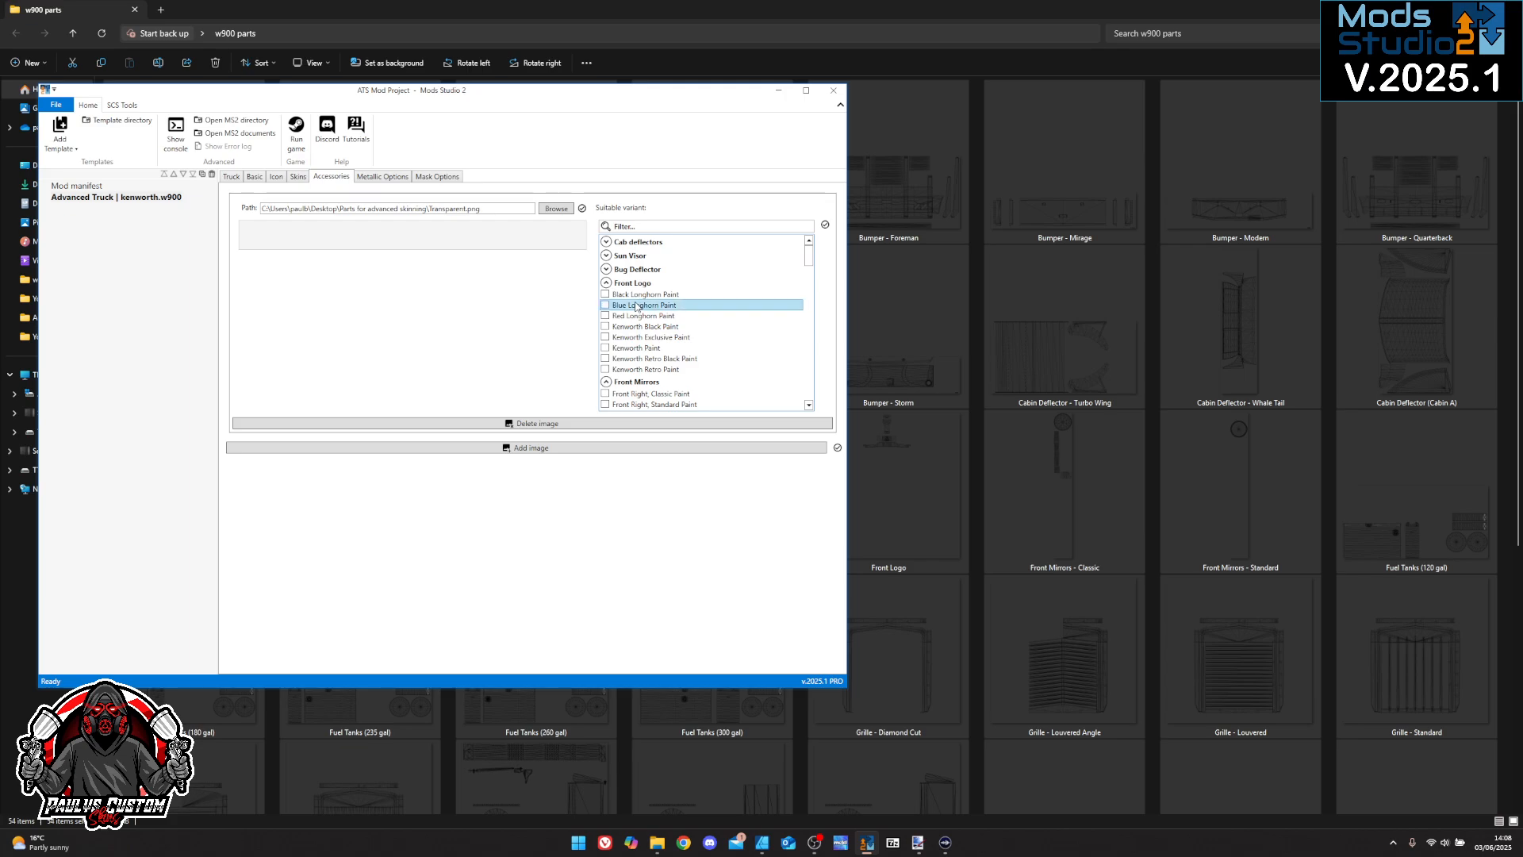
Include all Front Logo and Front Mirrors variants for the transparent image, collapsing each group once selected
right_click(637, 295)
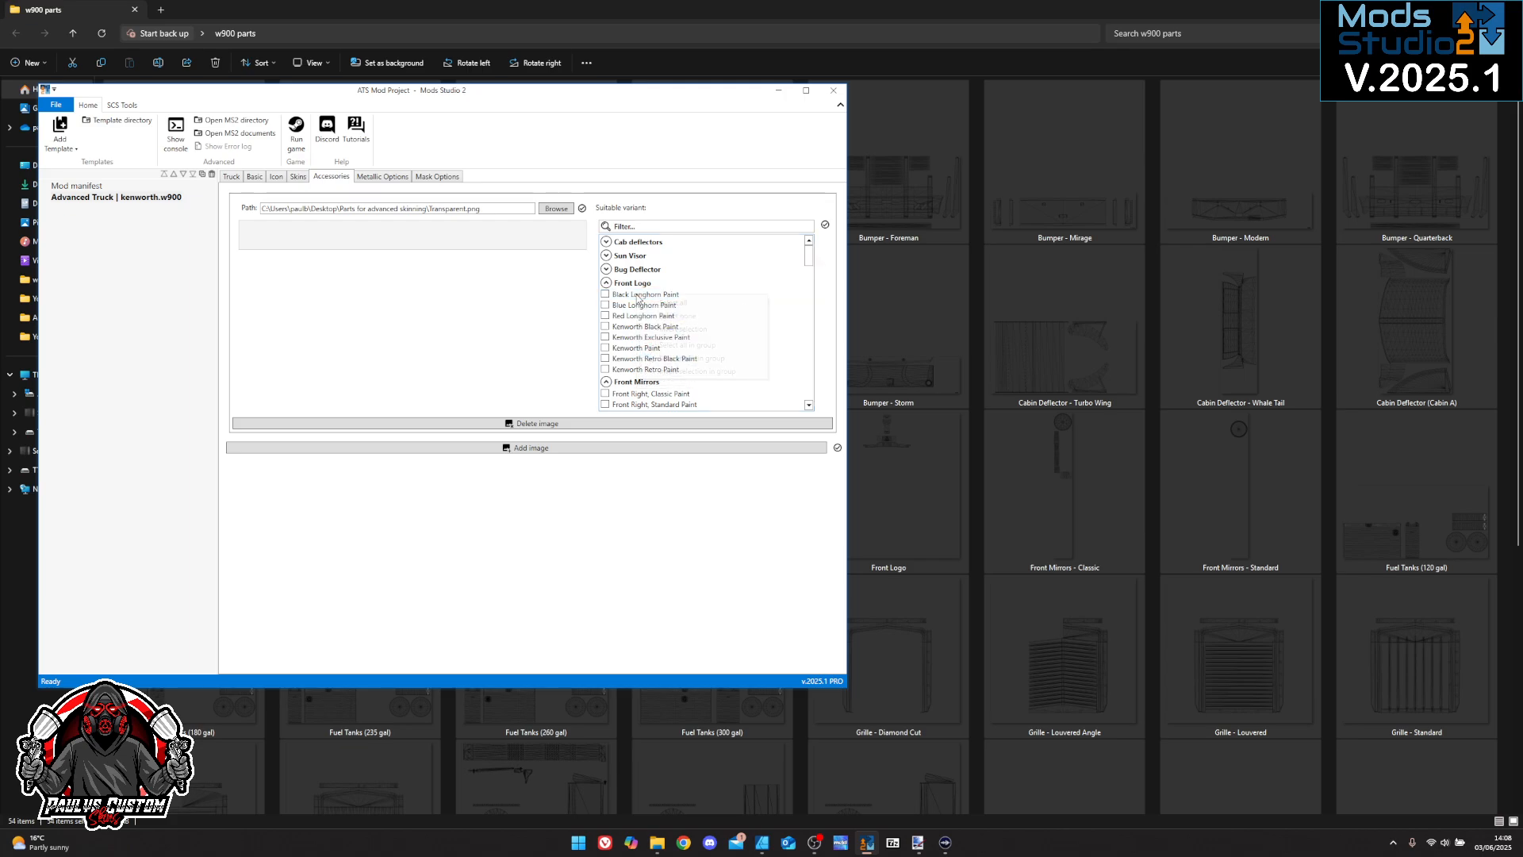
left_click(704, 345)
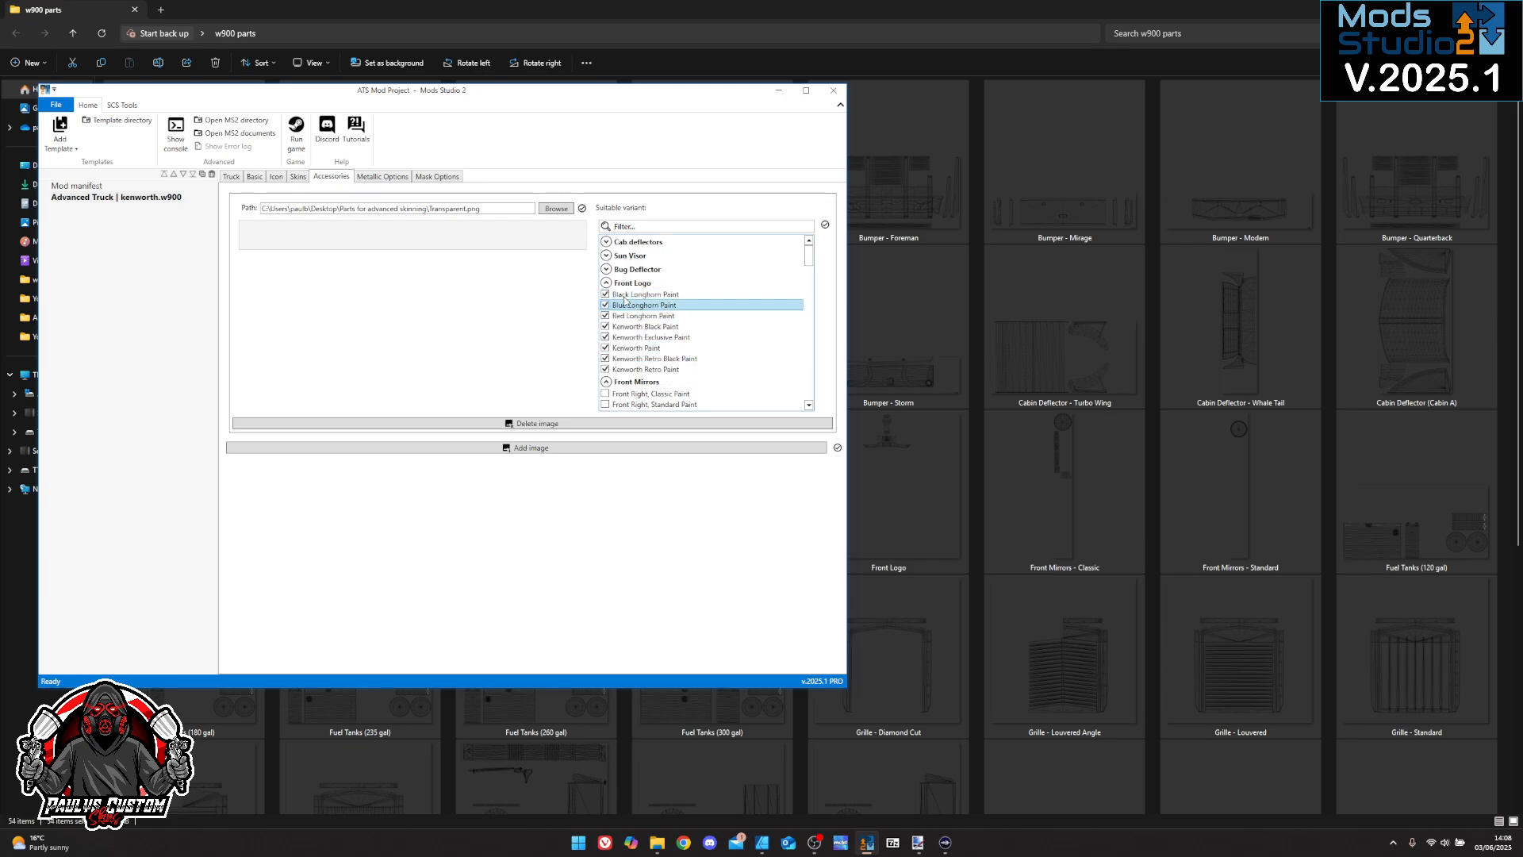
left_click(606, 283)
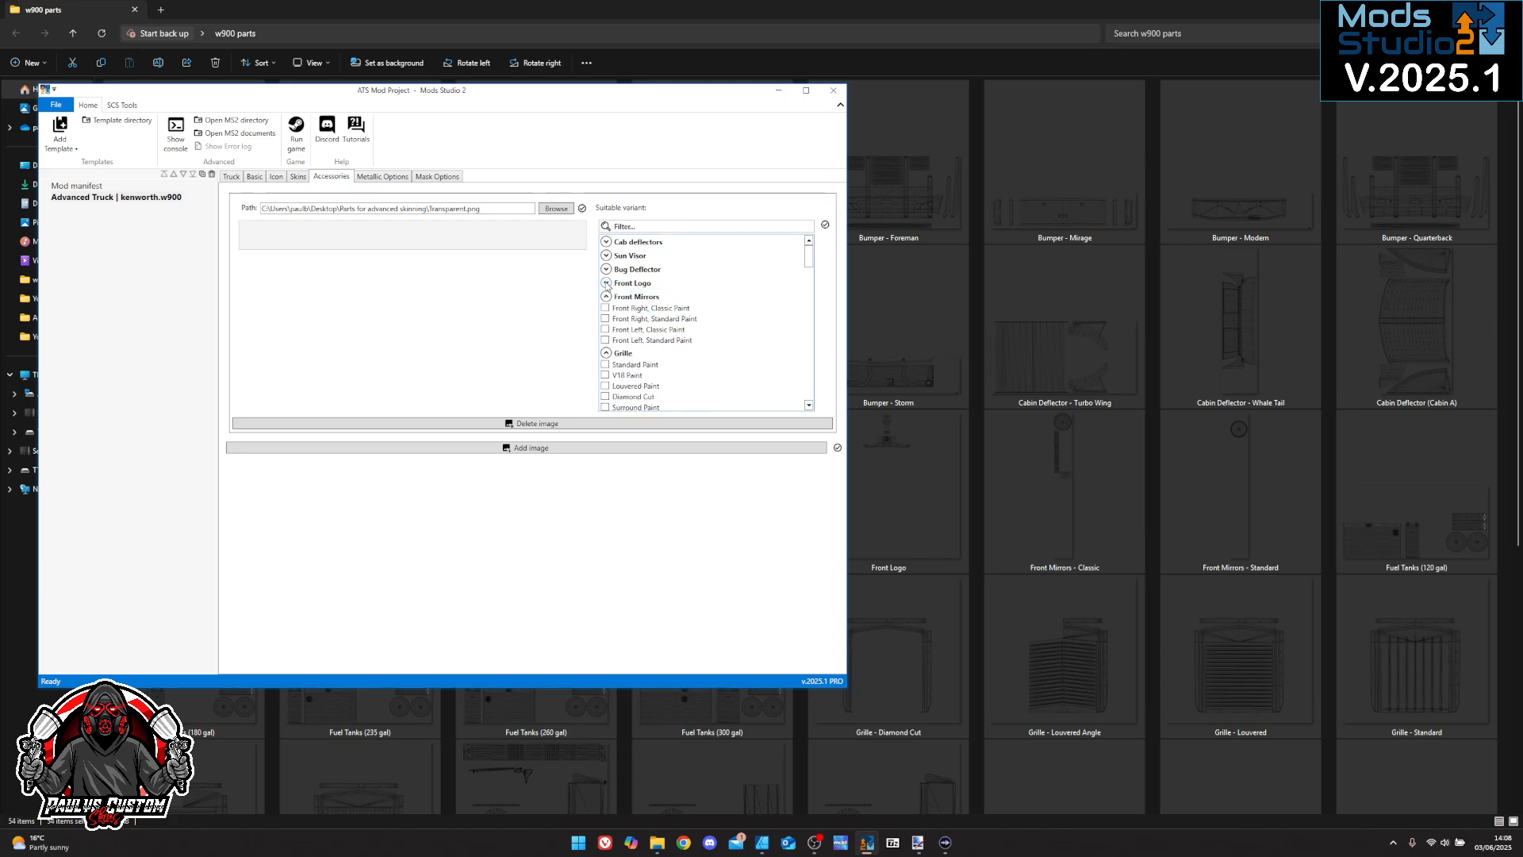
right_click(642, 308)
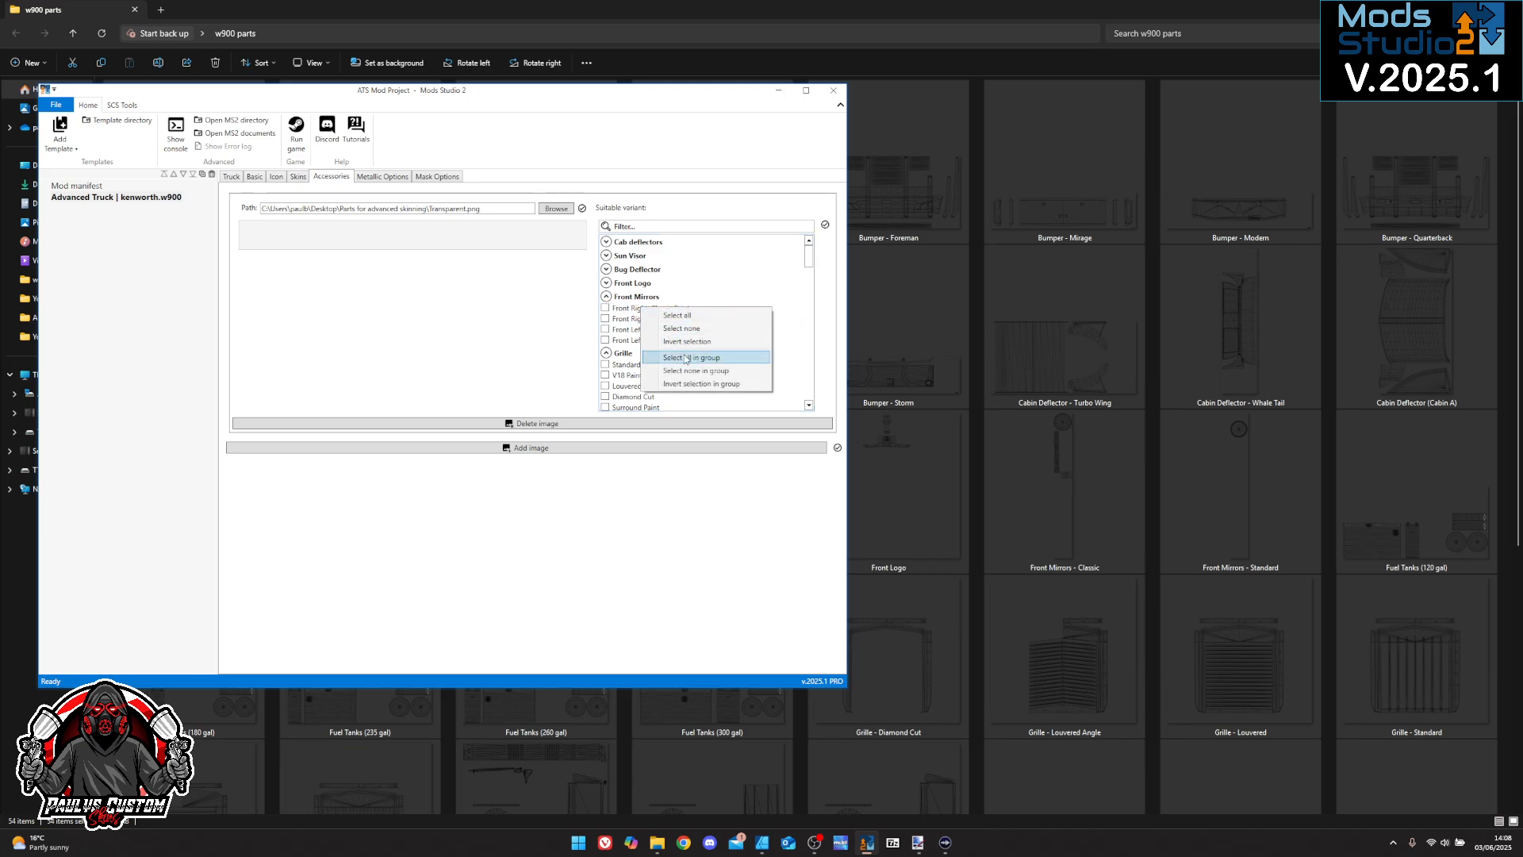
left_click(680, 357)
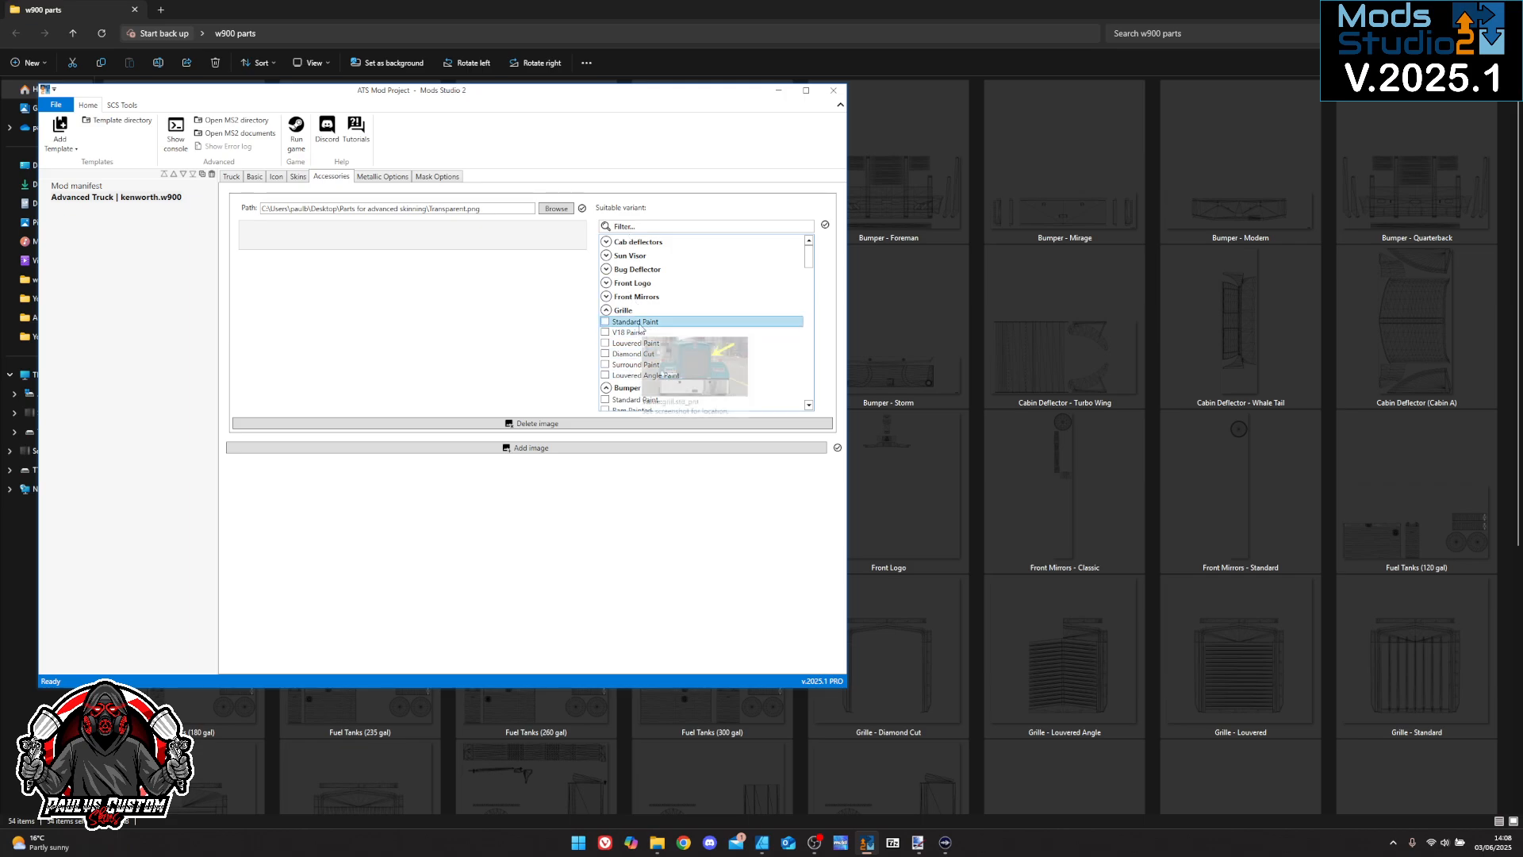
Add a second accessory image entry and check the grille and other part templates in the w900 parts folder
left_click(528, 449)
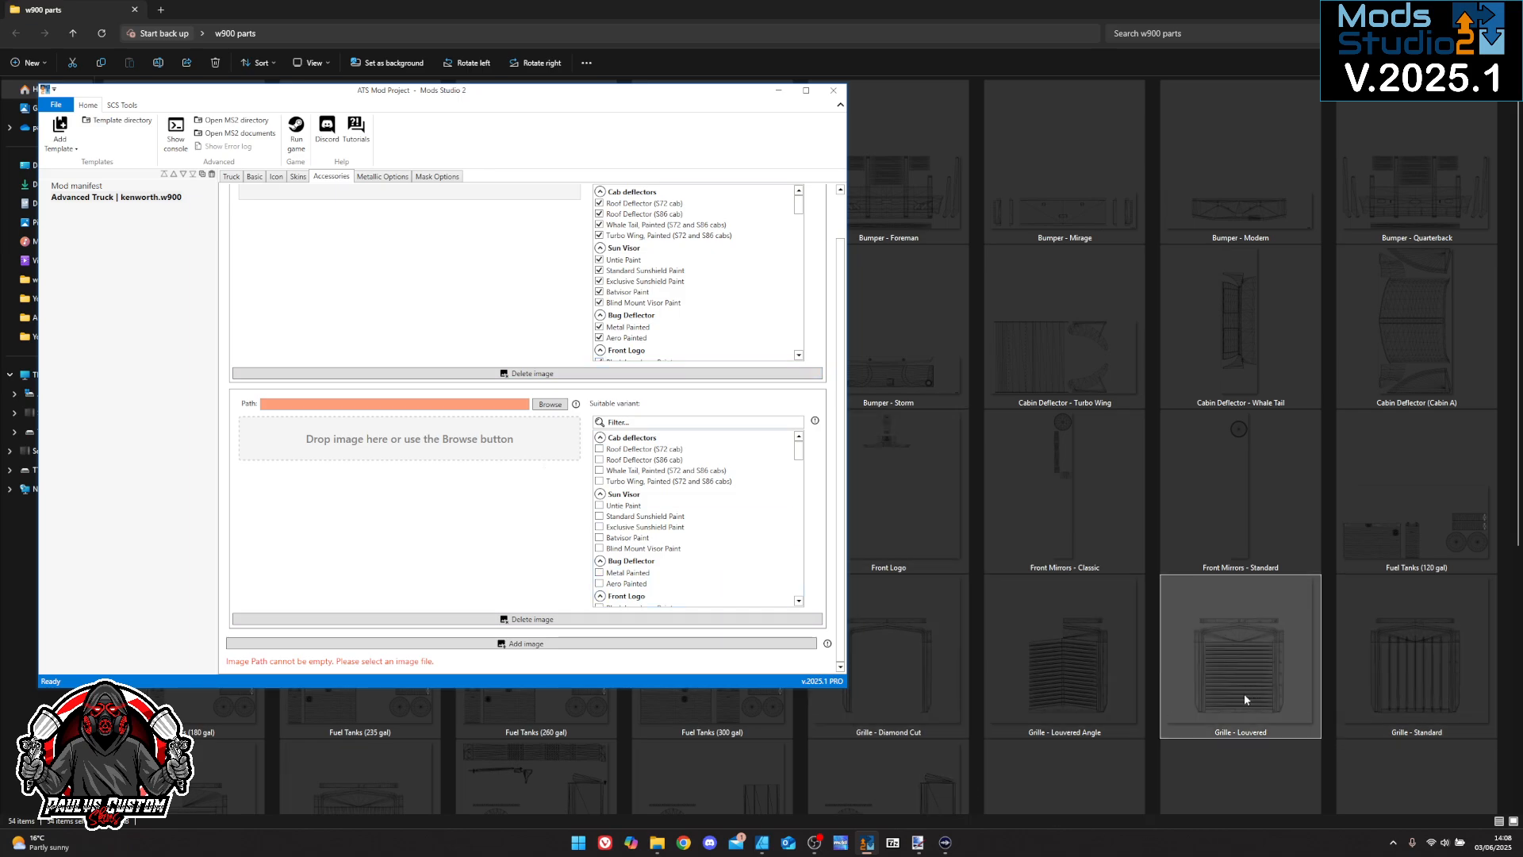
left_click(1517, 526)
scroll(990, 505, "down", 2)
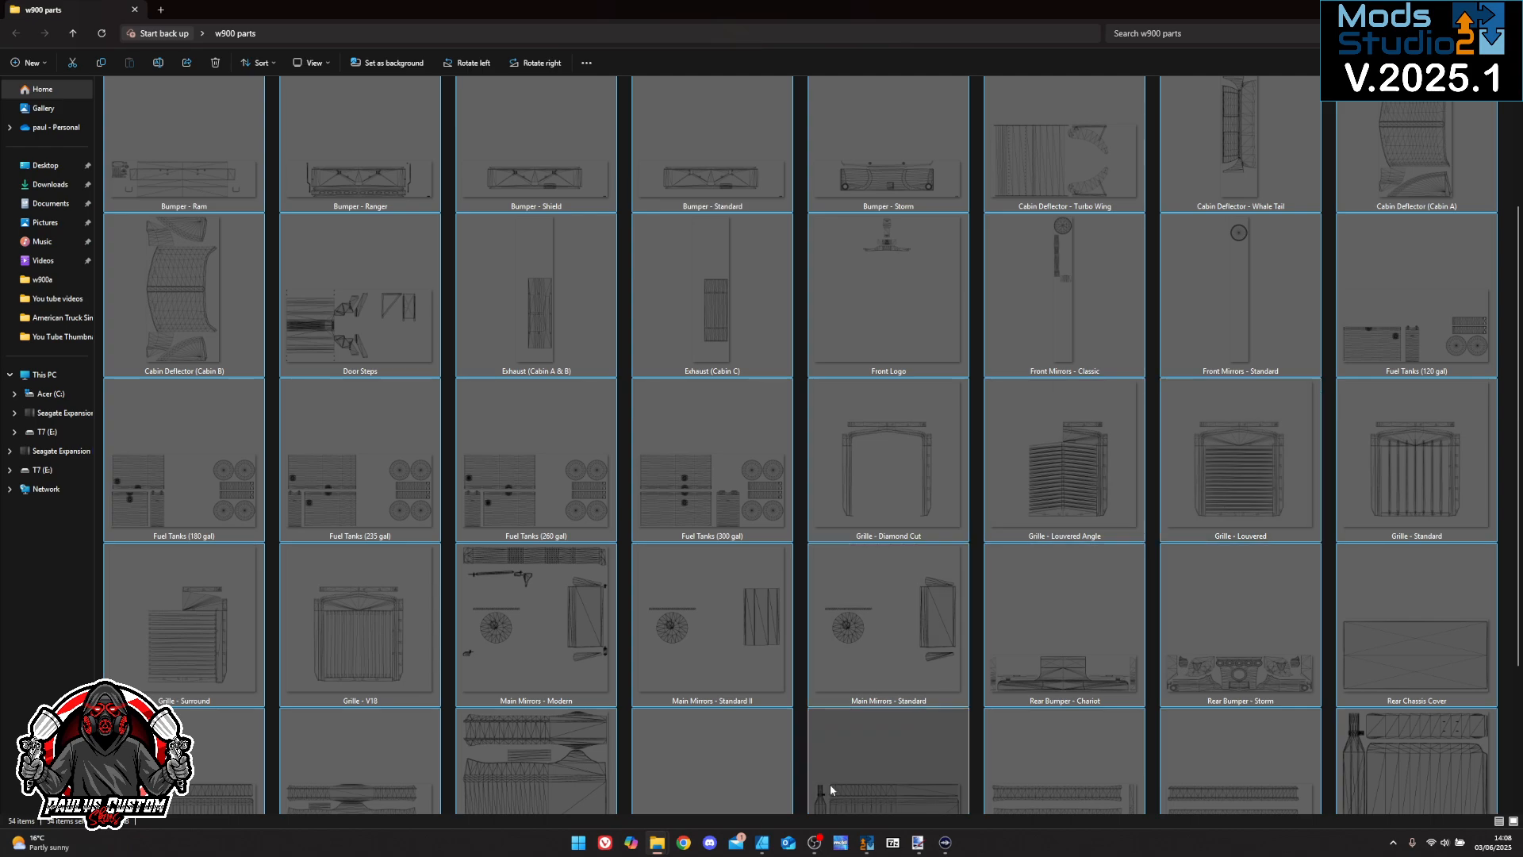
left_click(868, 842)
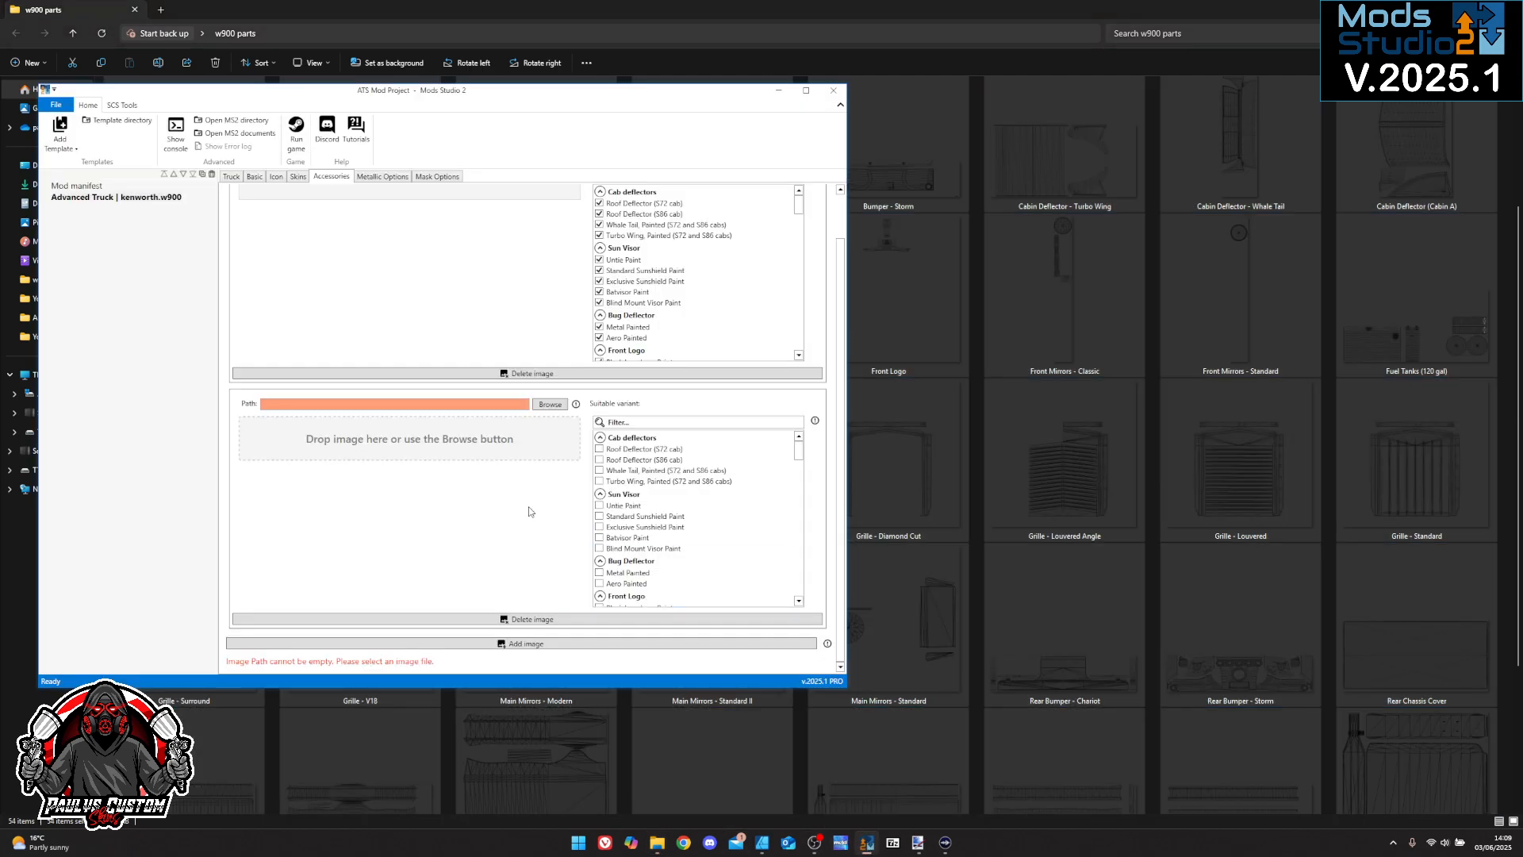
Load black.dds from Parts for advanced skinning into the second accessory image entry
left_click(551, 404)
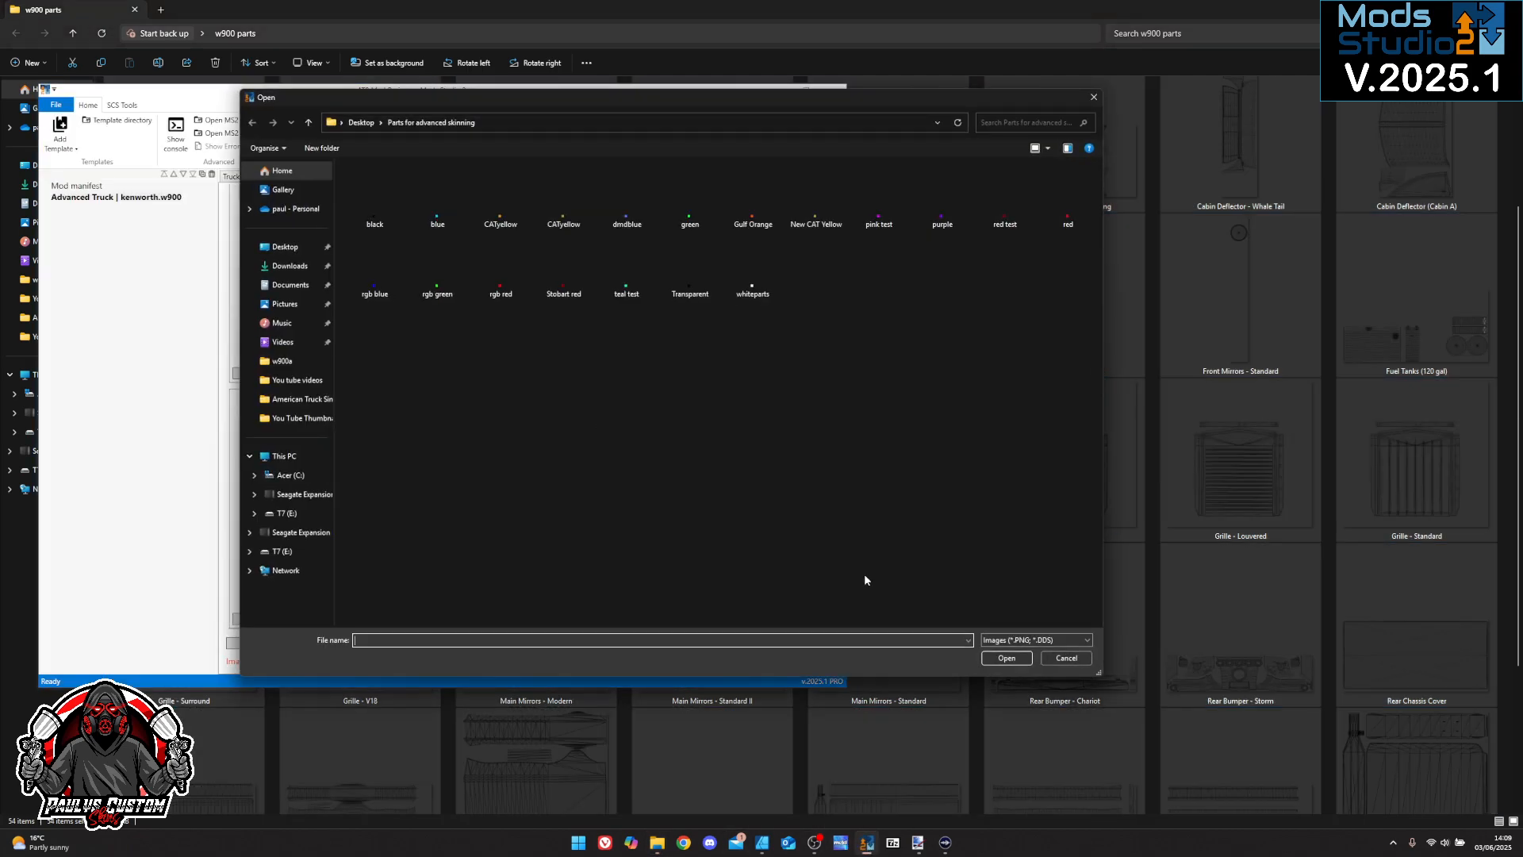
left_click(380, 218)
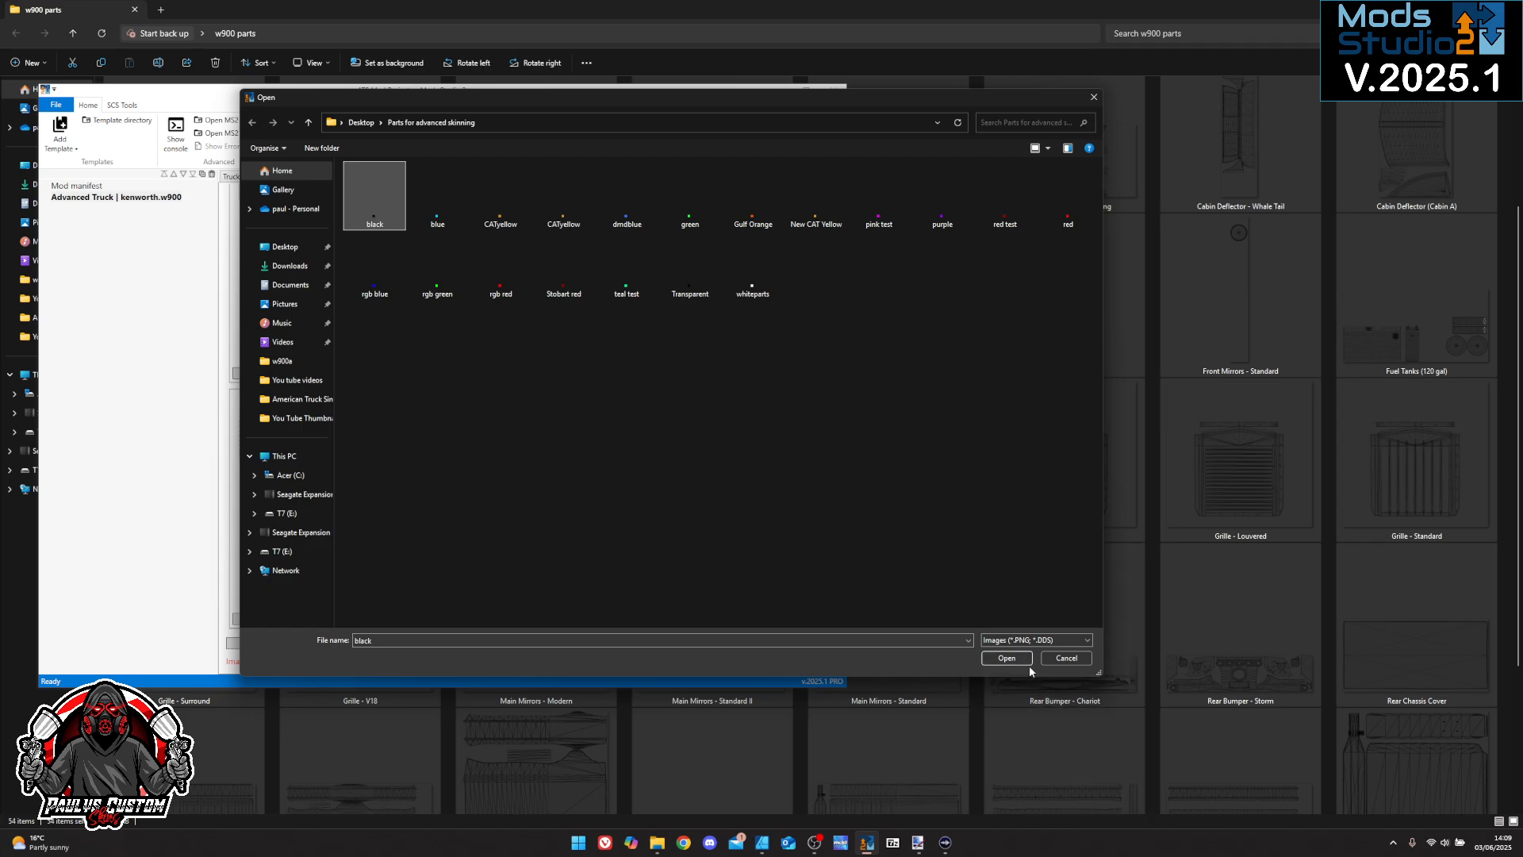
left_click(1007, 657)
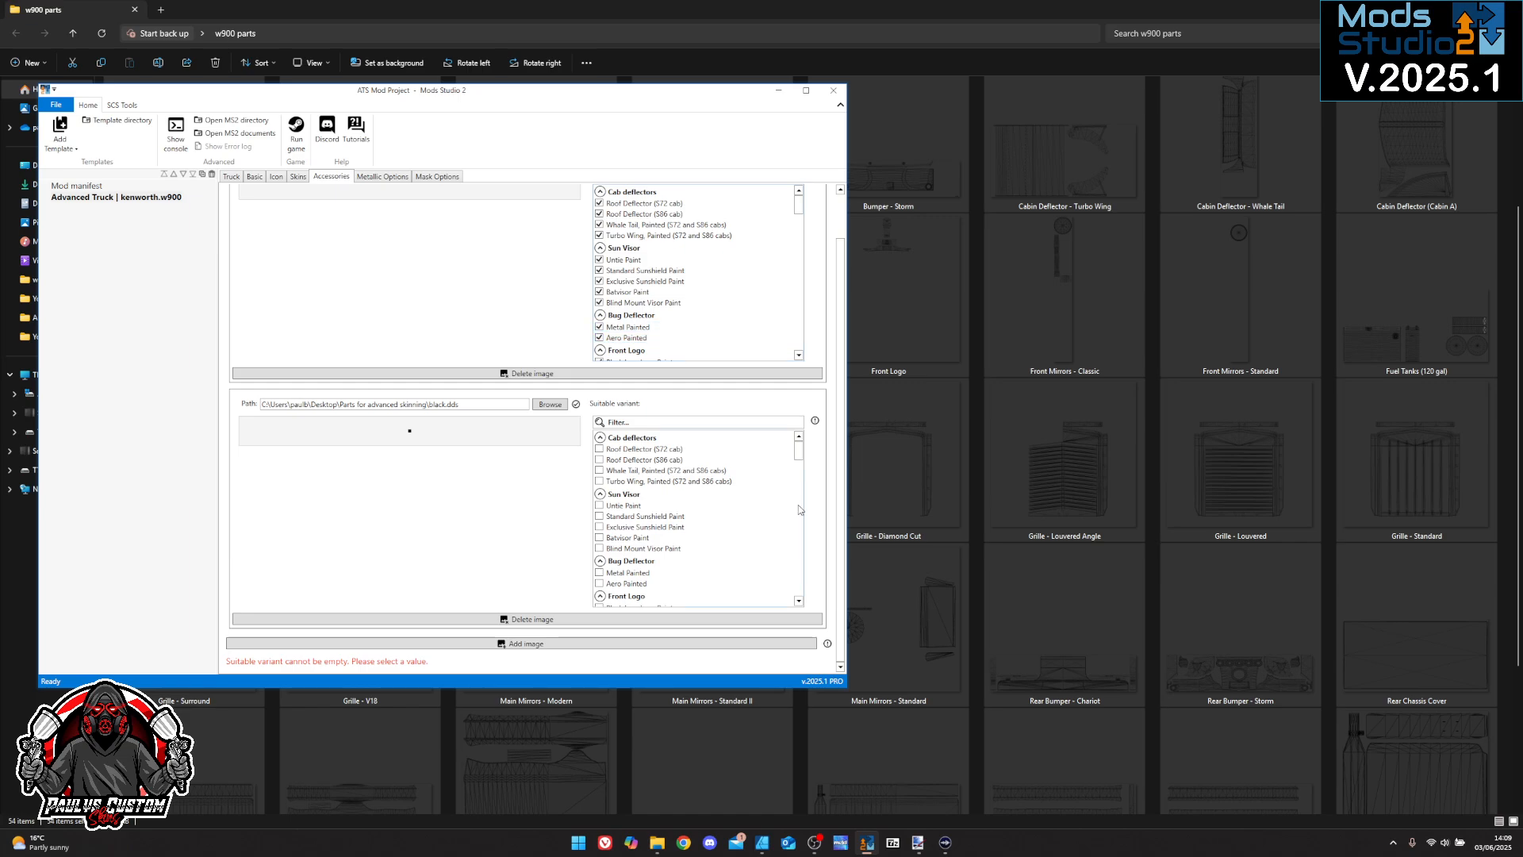
Assign all Grille variants to the black image and collapse the Grille group
scroll(798, 453, "down", 3)
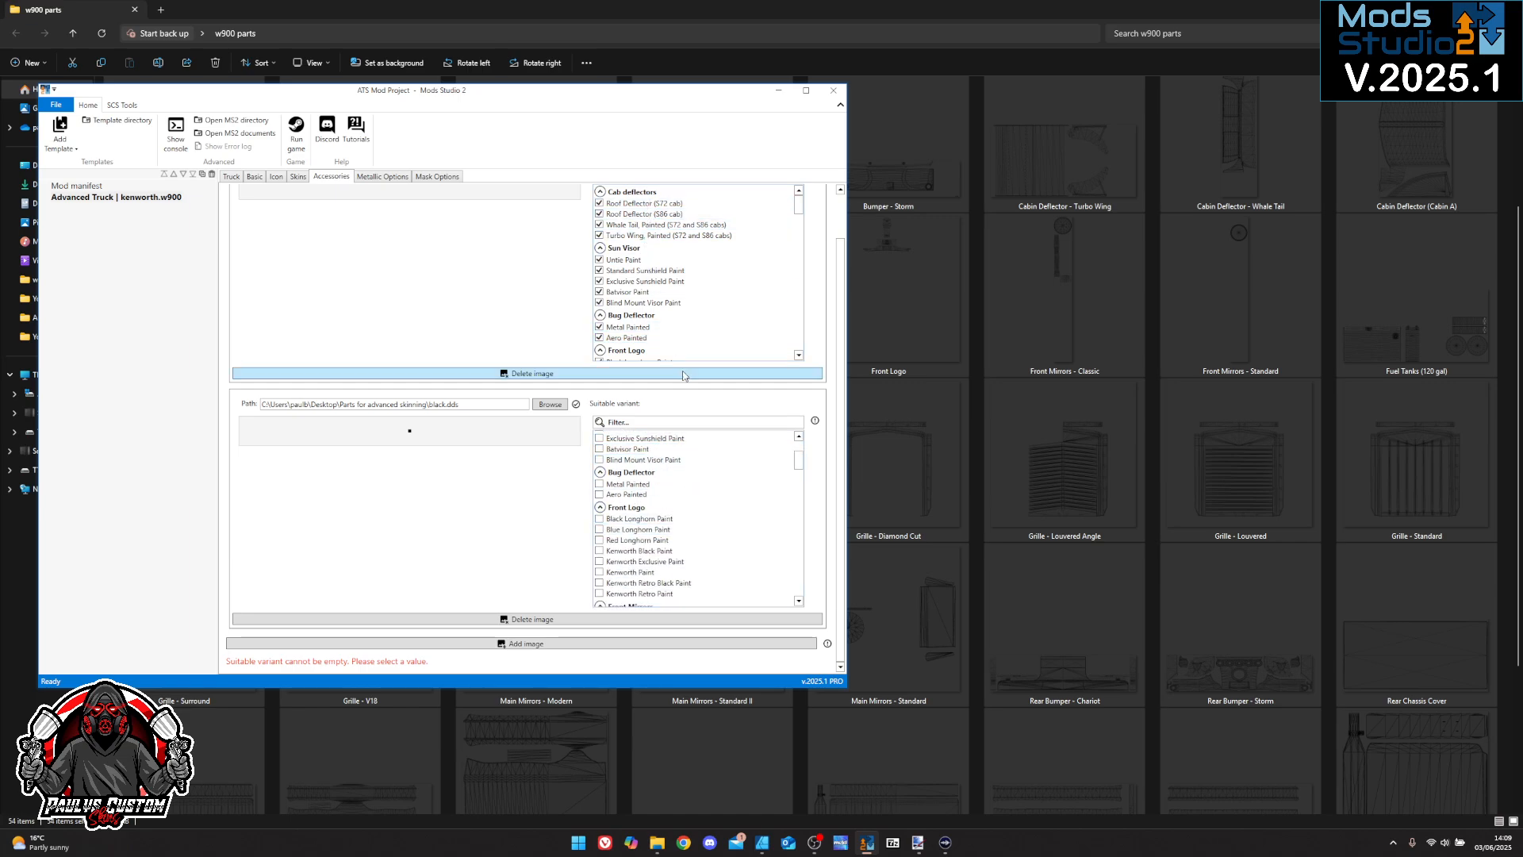
scroll(698, 538, "down", 5)
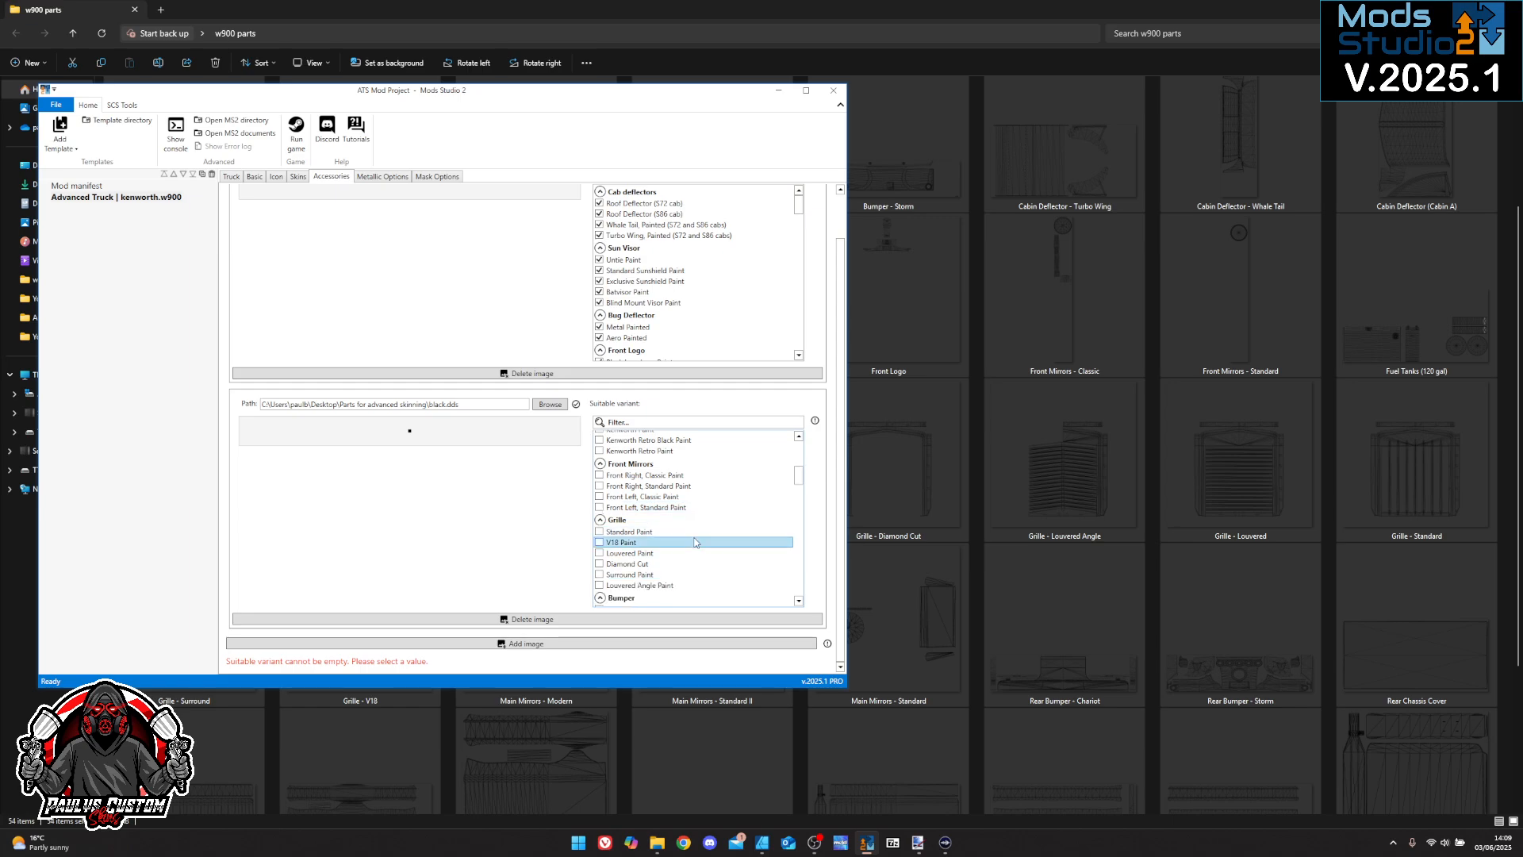
right_click(634, 534)
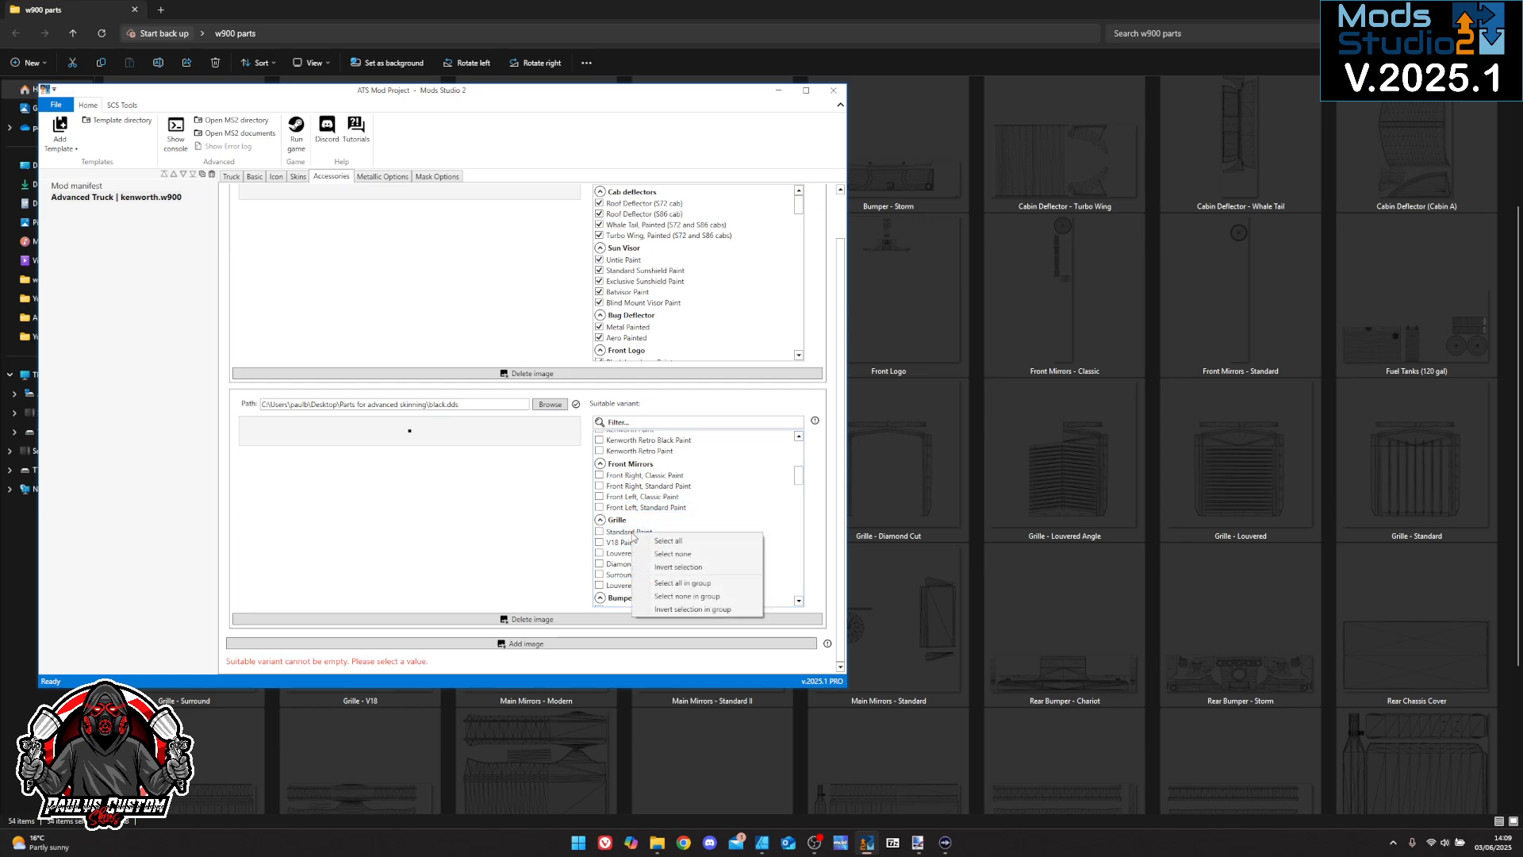
left_click(682, 585)
left_click(686, 537)
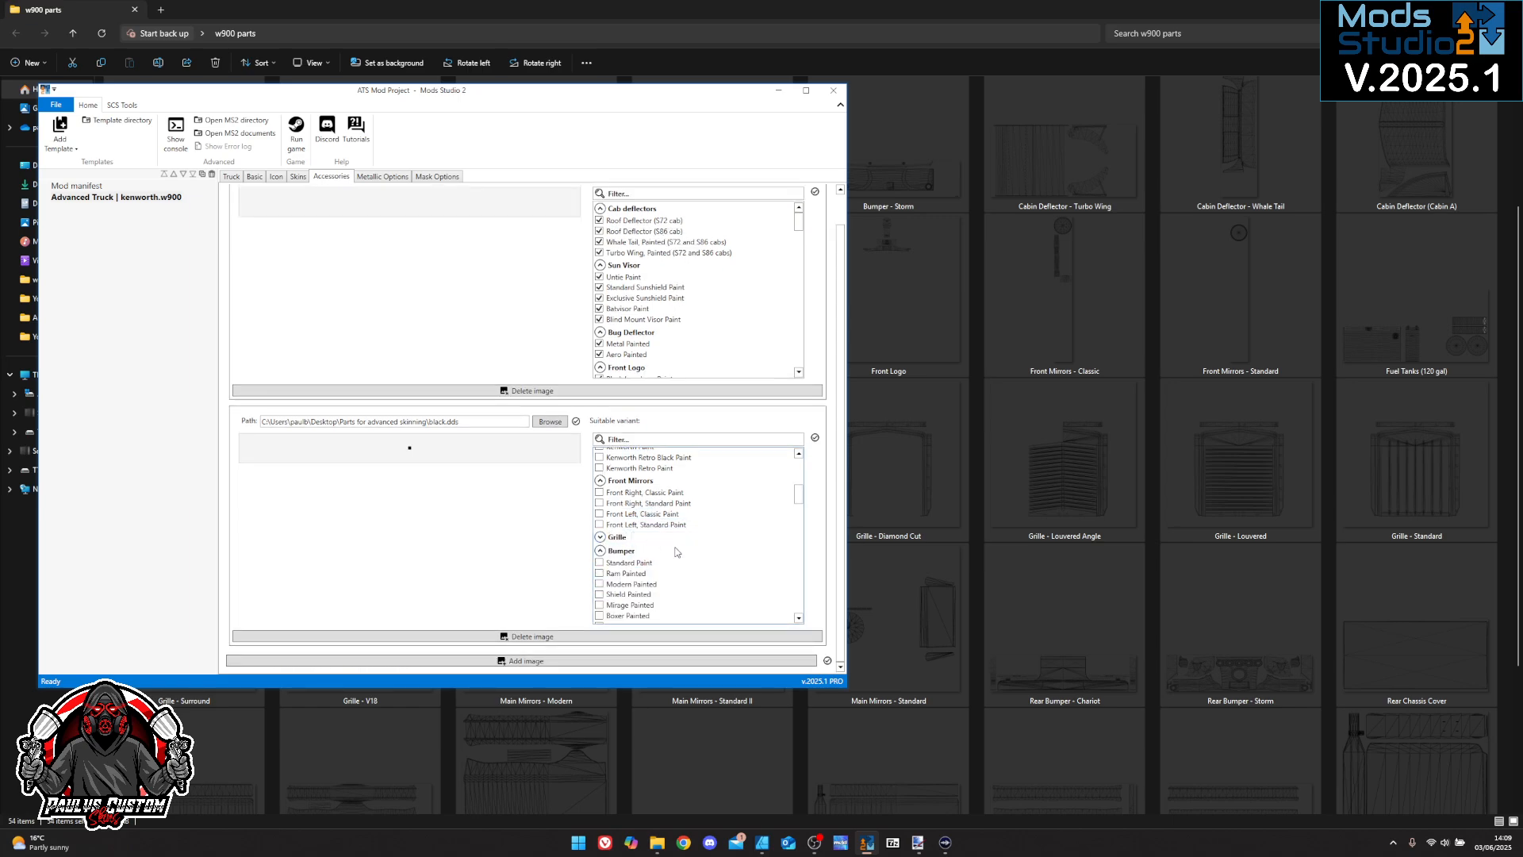
Check the bumper variants in the list against the bumper, grille and rear fender templates in the w900 parts folder
scroll(688, 559, "down", 1)
scroll(689, 559, "down", 4)
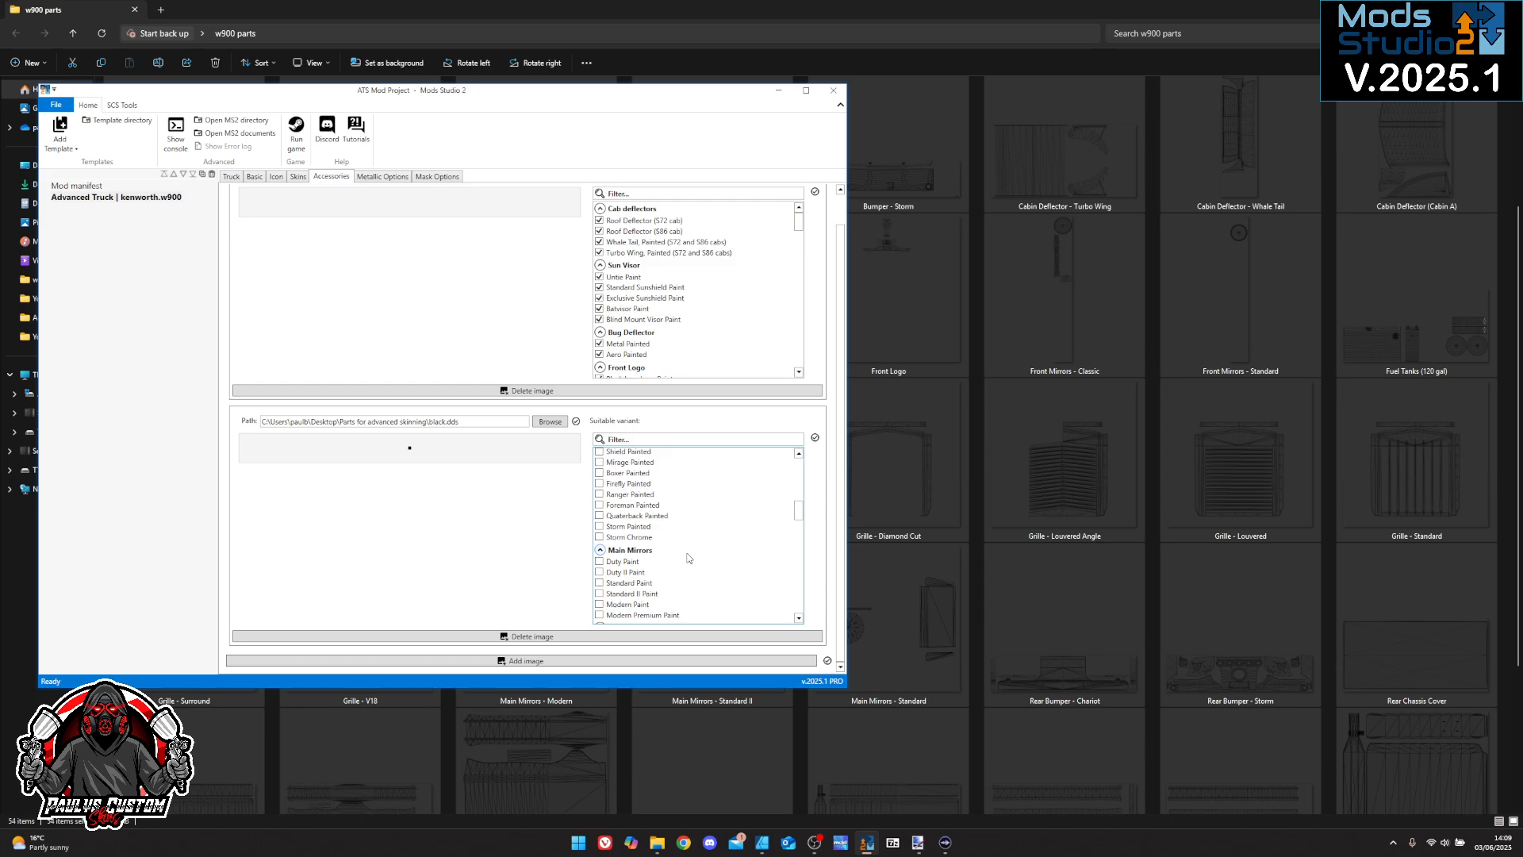
scroll(689, 559, "up", 2)
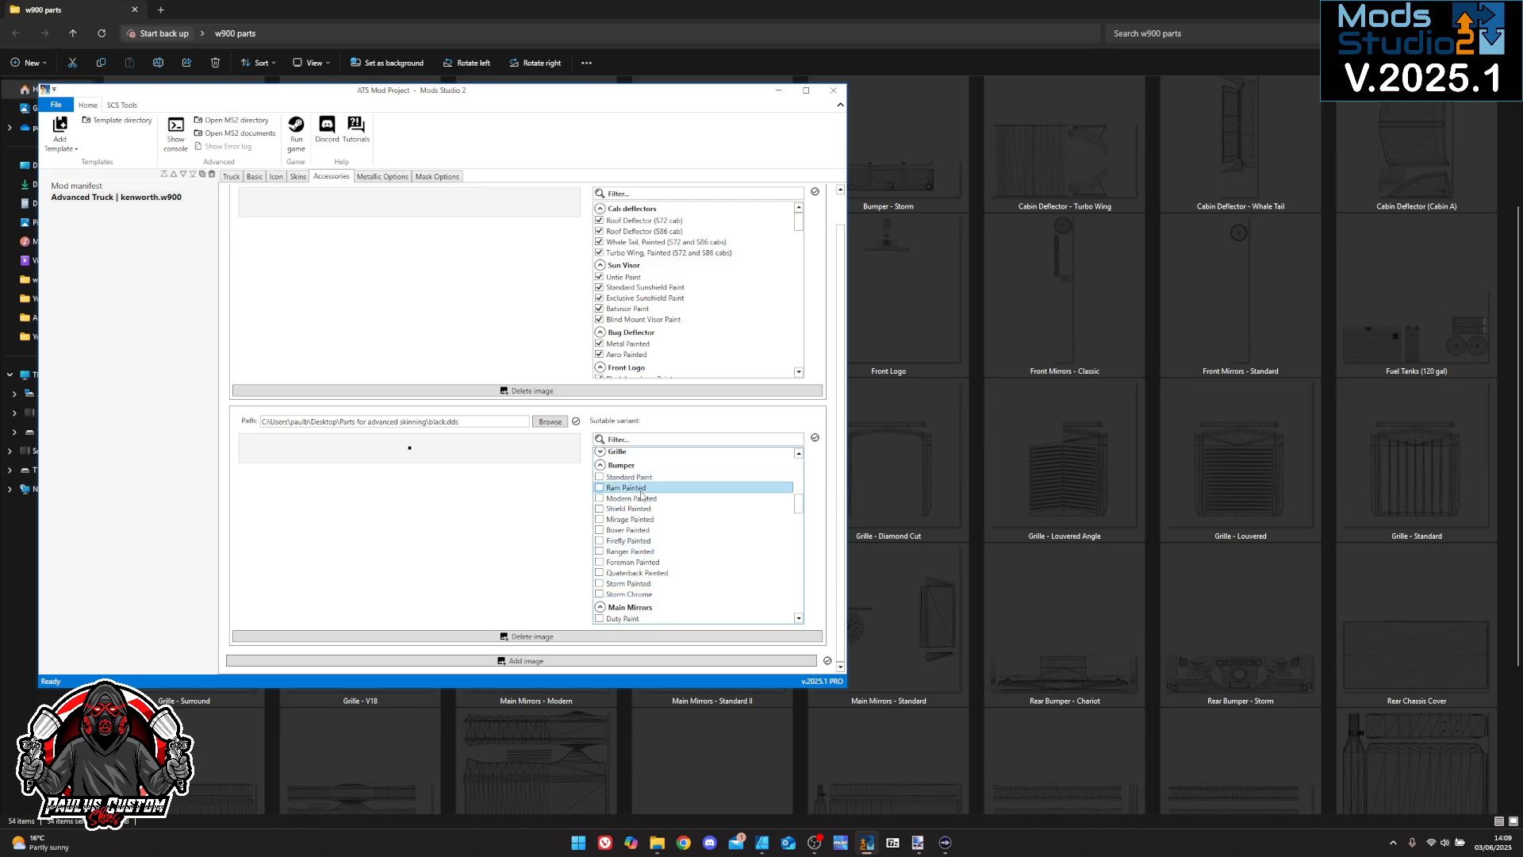
left_click(1519, 238)
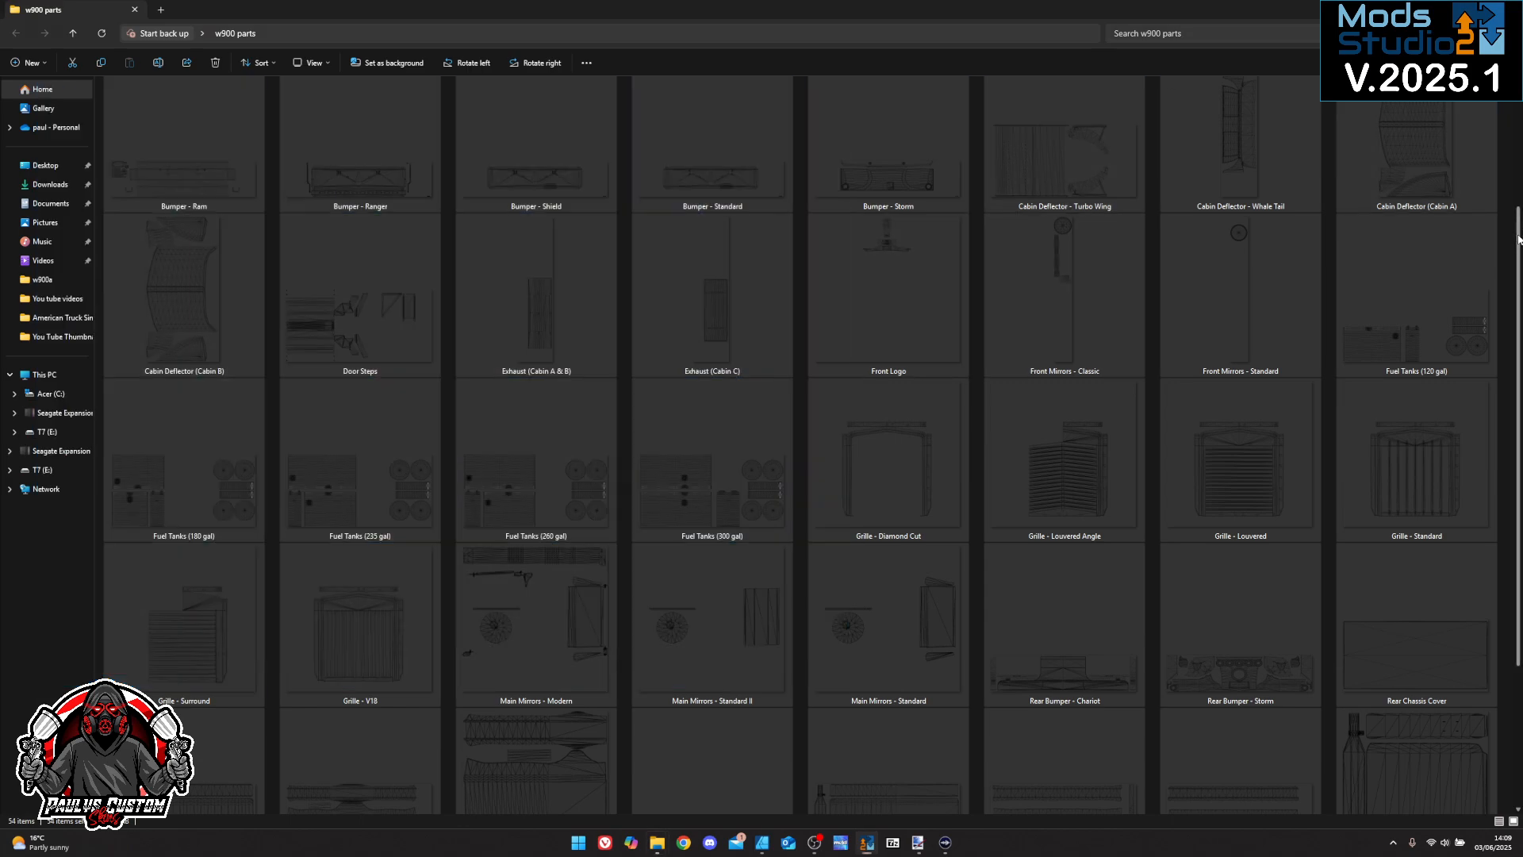
scroll(981, 254, "up", 2)
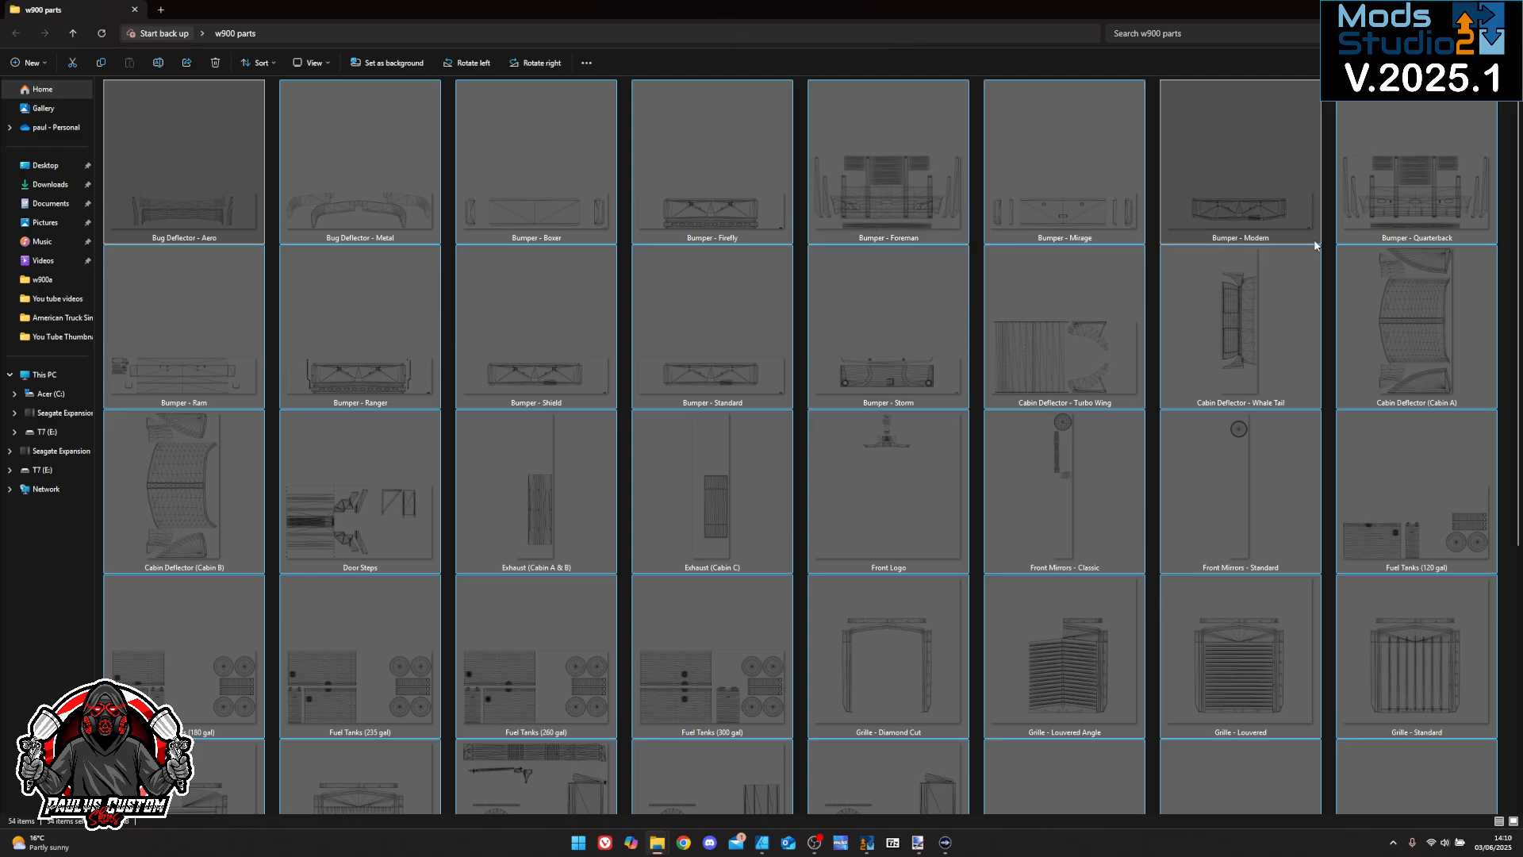
scroll(912, 576, "down", 5)
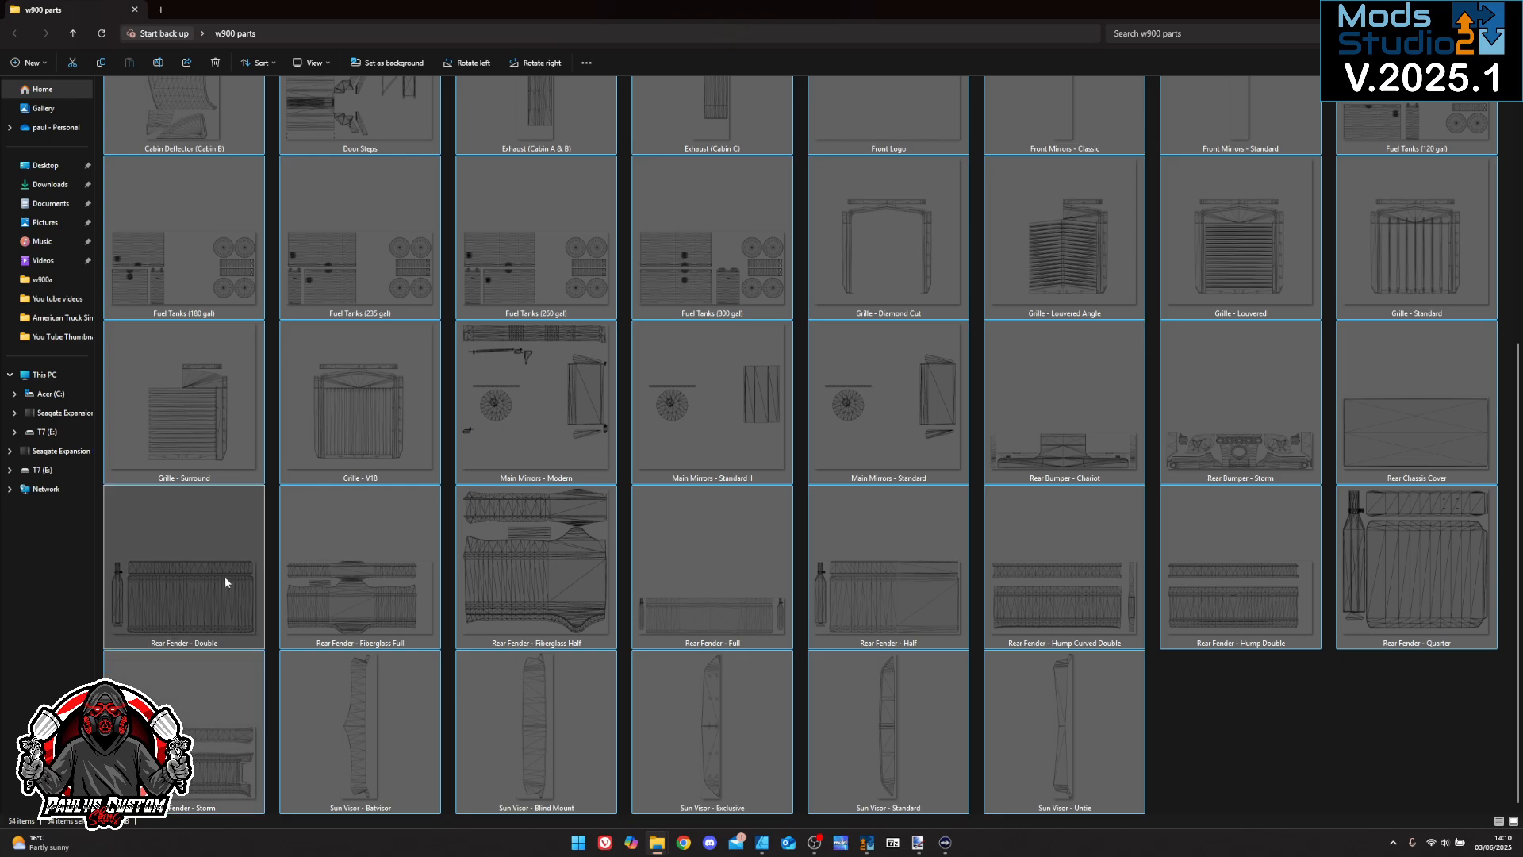
scroll(1282, 583, "up", 5)
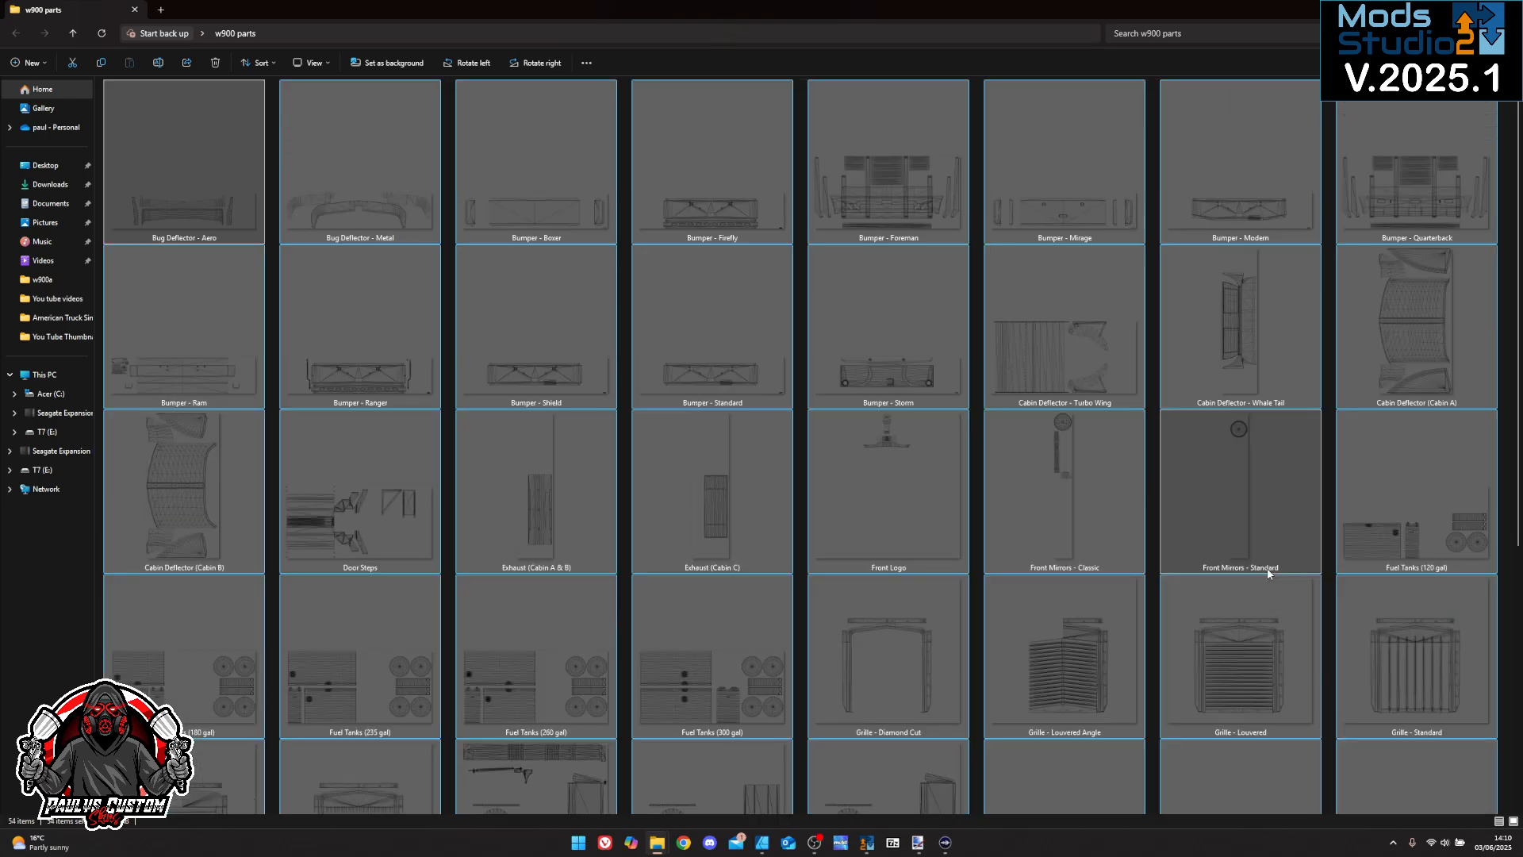
Inspect the Bumper - Foreman template in Affinity Designer, close it and return to the w900 parts folder
double_click(891, 212)
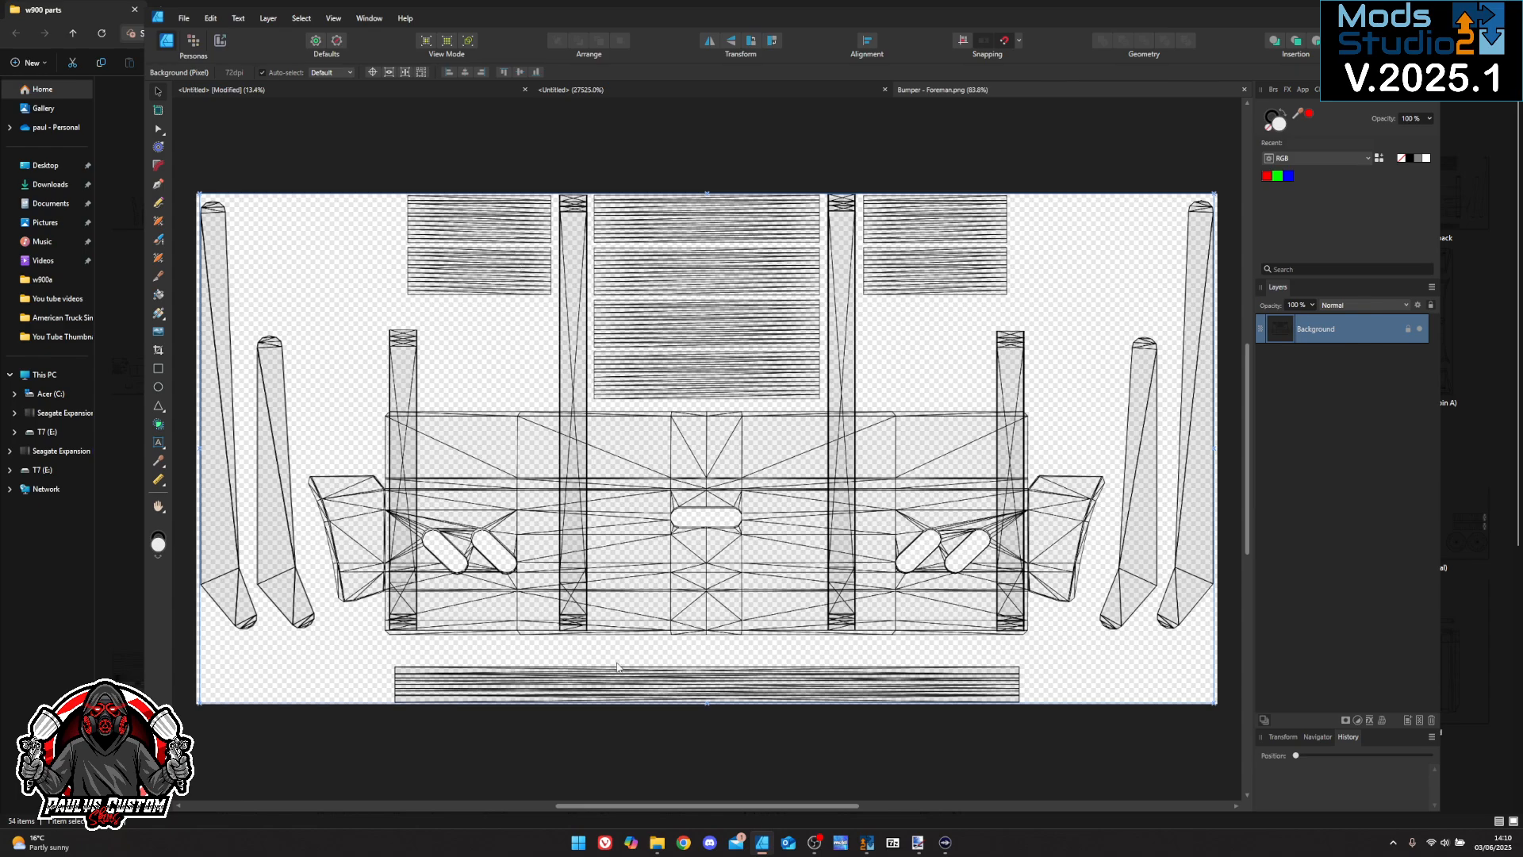
left_click(1244, 90)
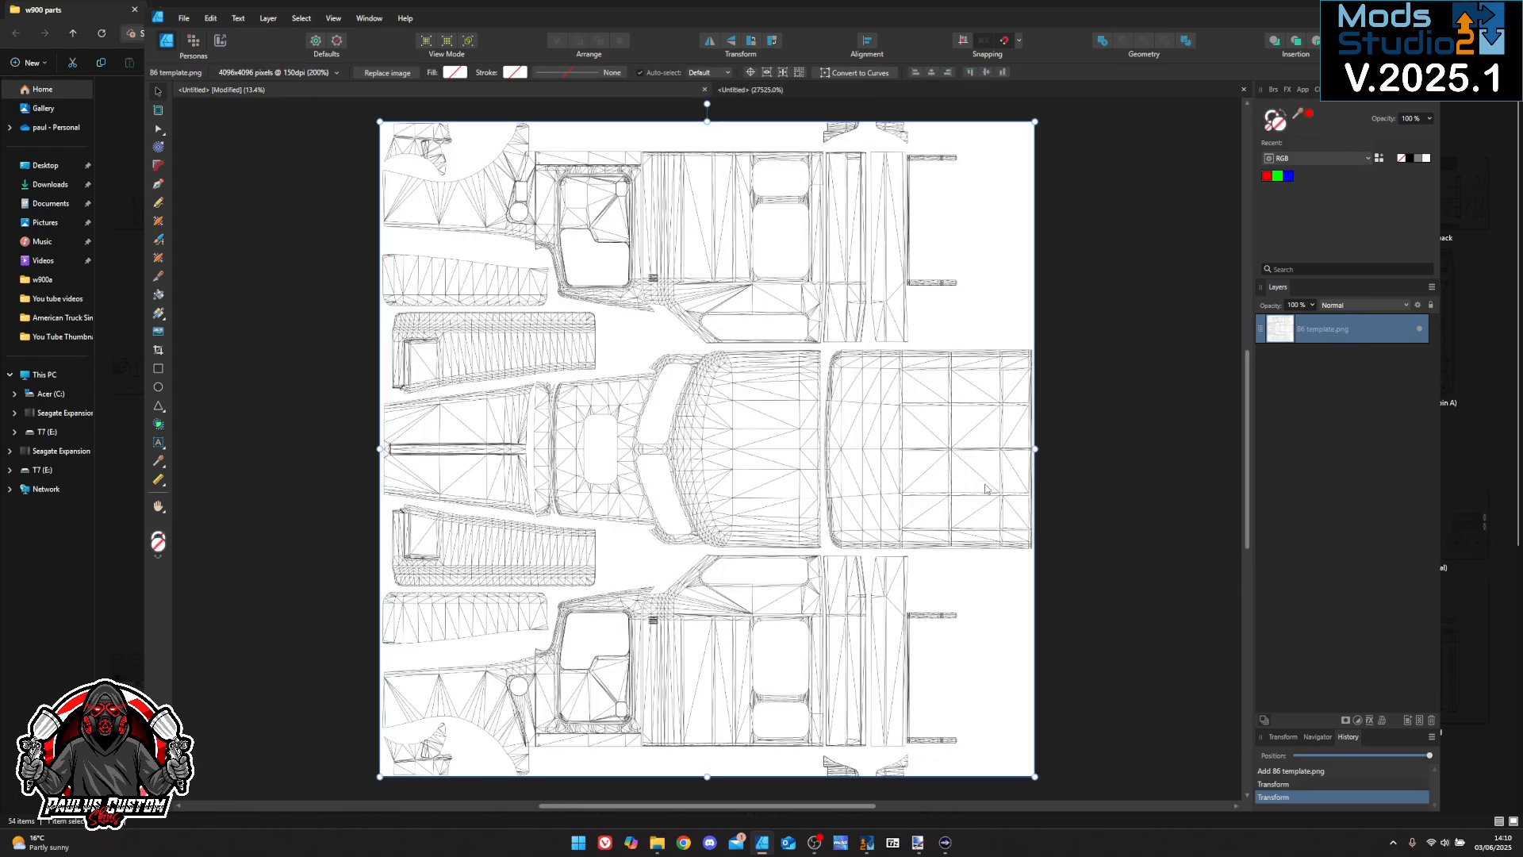
key("alt+Tab")
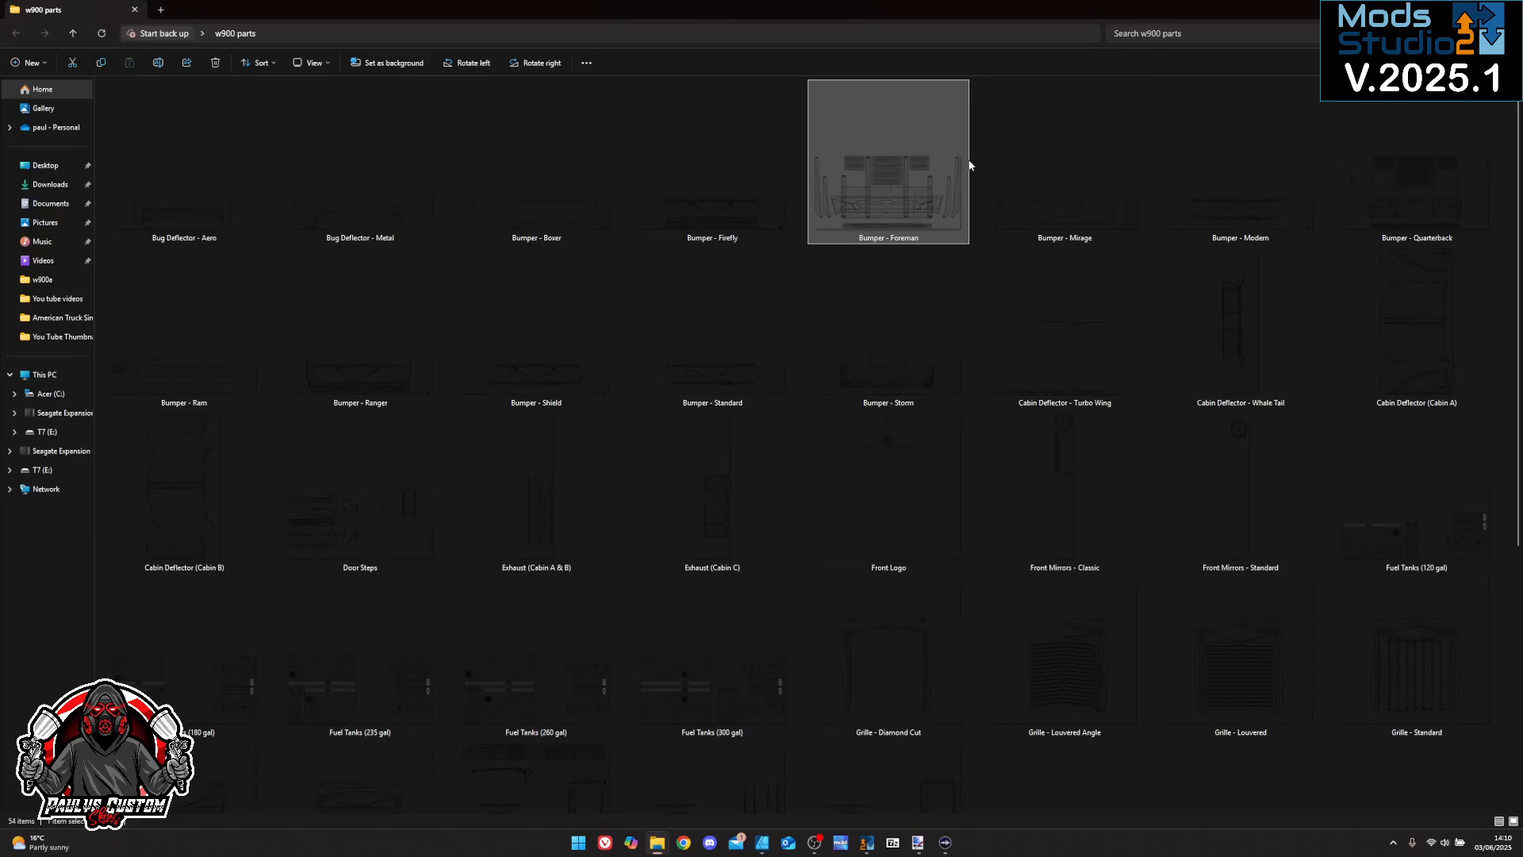
Open the Bumper - Foreman template with Paint.NET, view the whole canvas, and minimize the editor
right_click(910, 198)
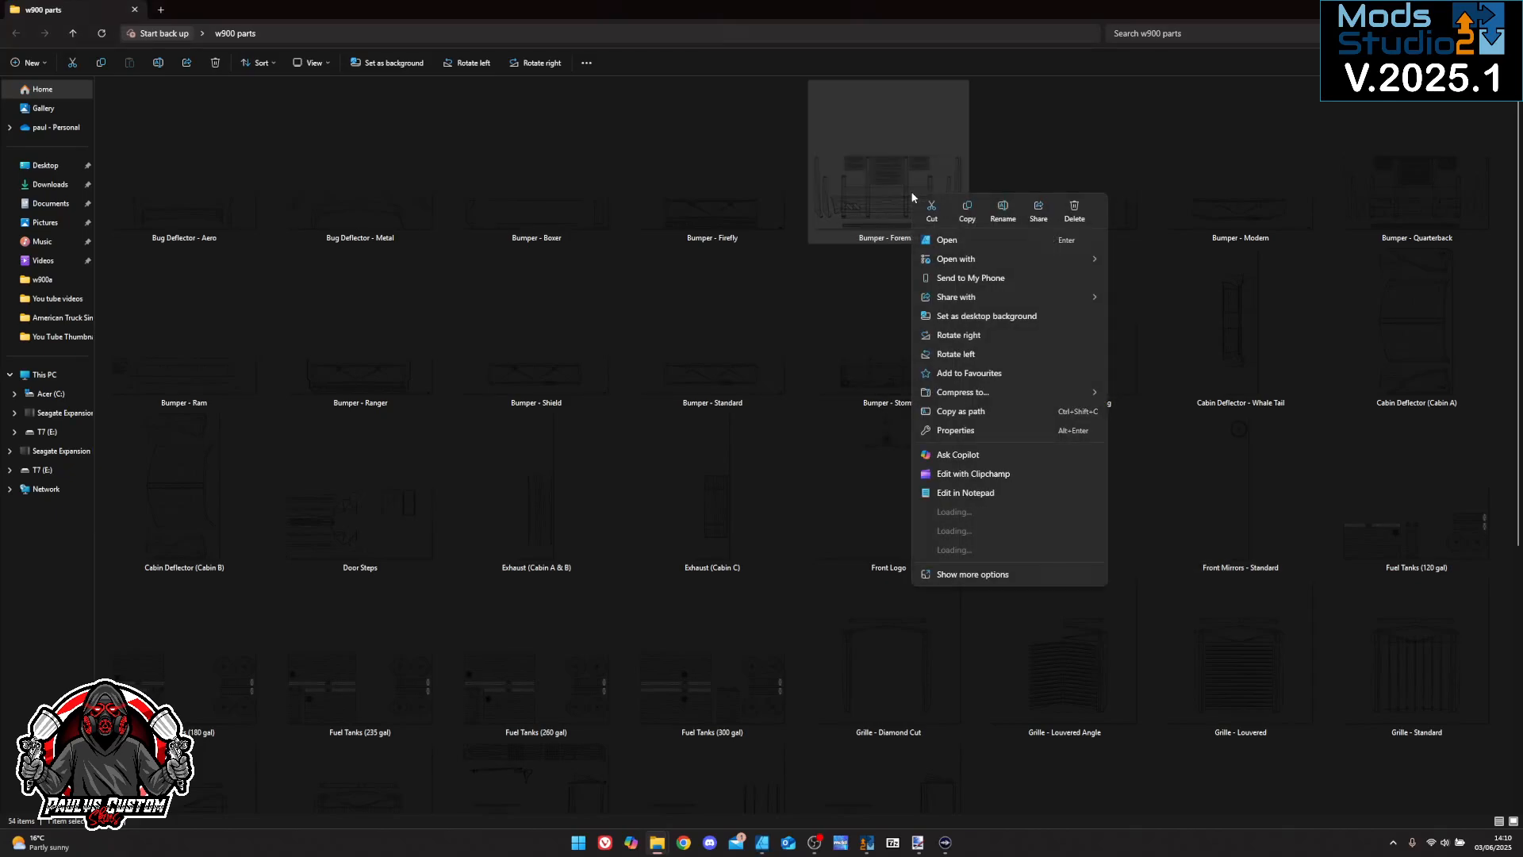
mouse_move(975, 261)
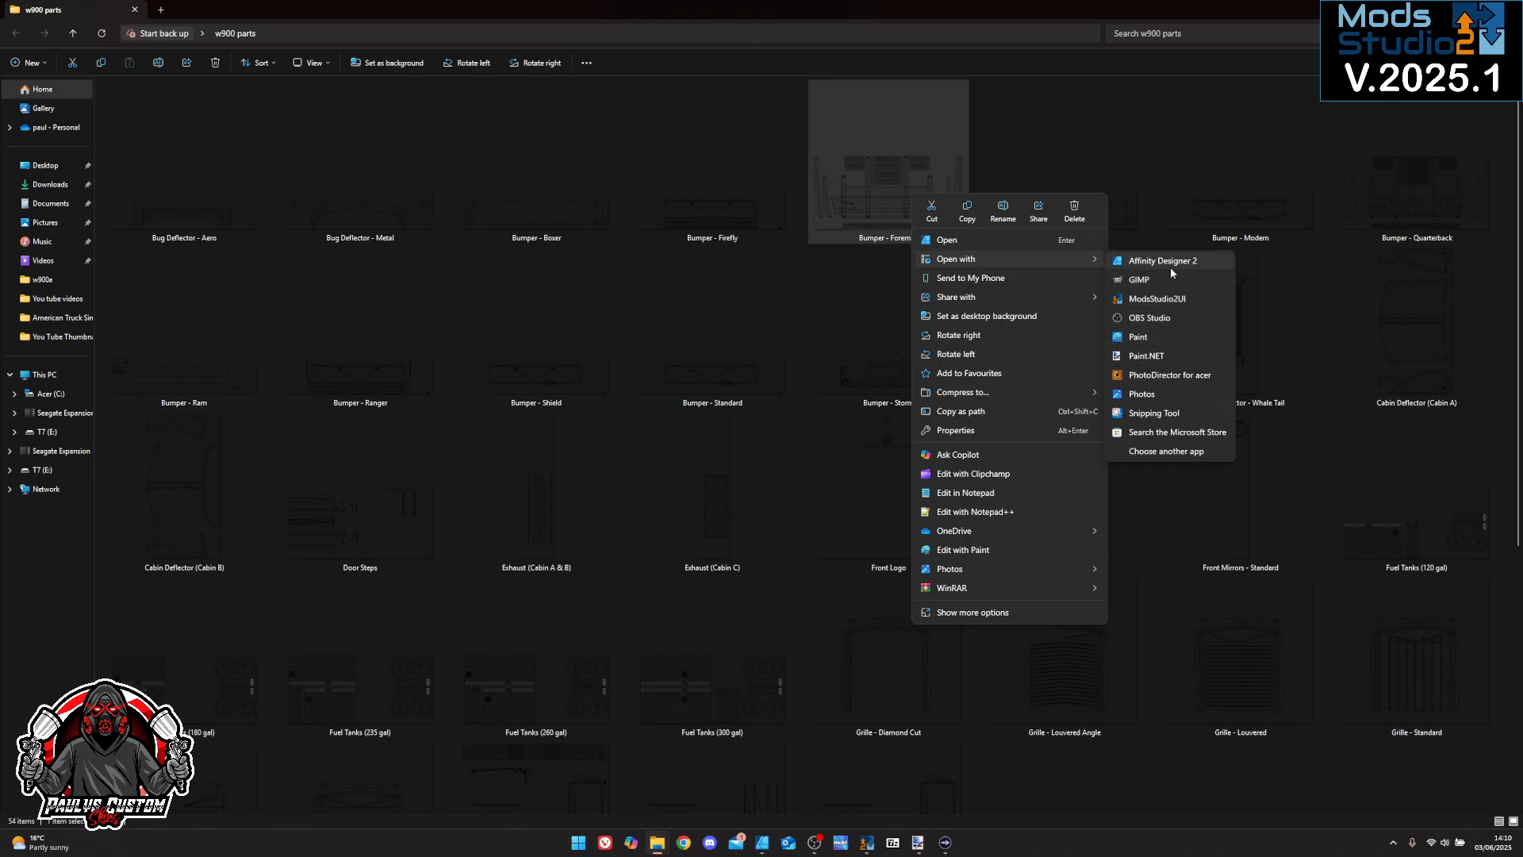
left_click(1148, 356)
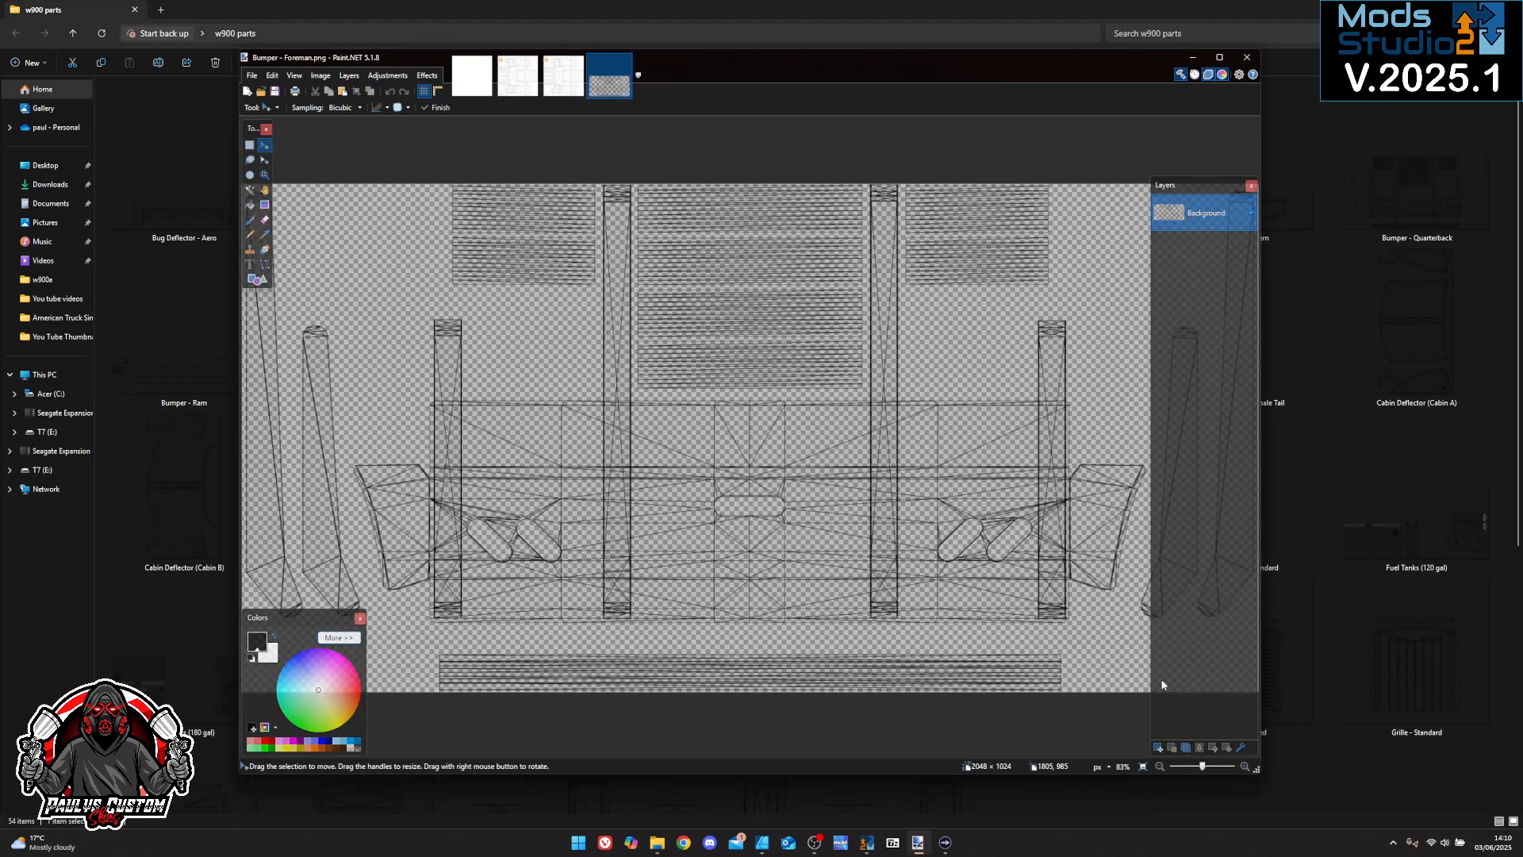
left_click_drag(1203, 766, 1202, 771)
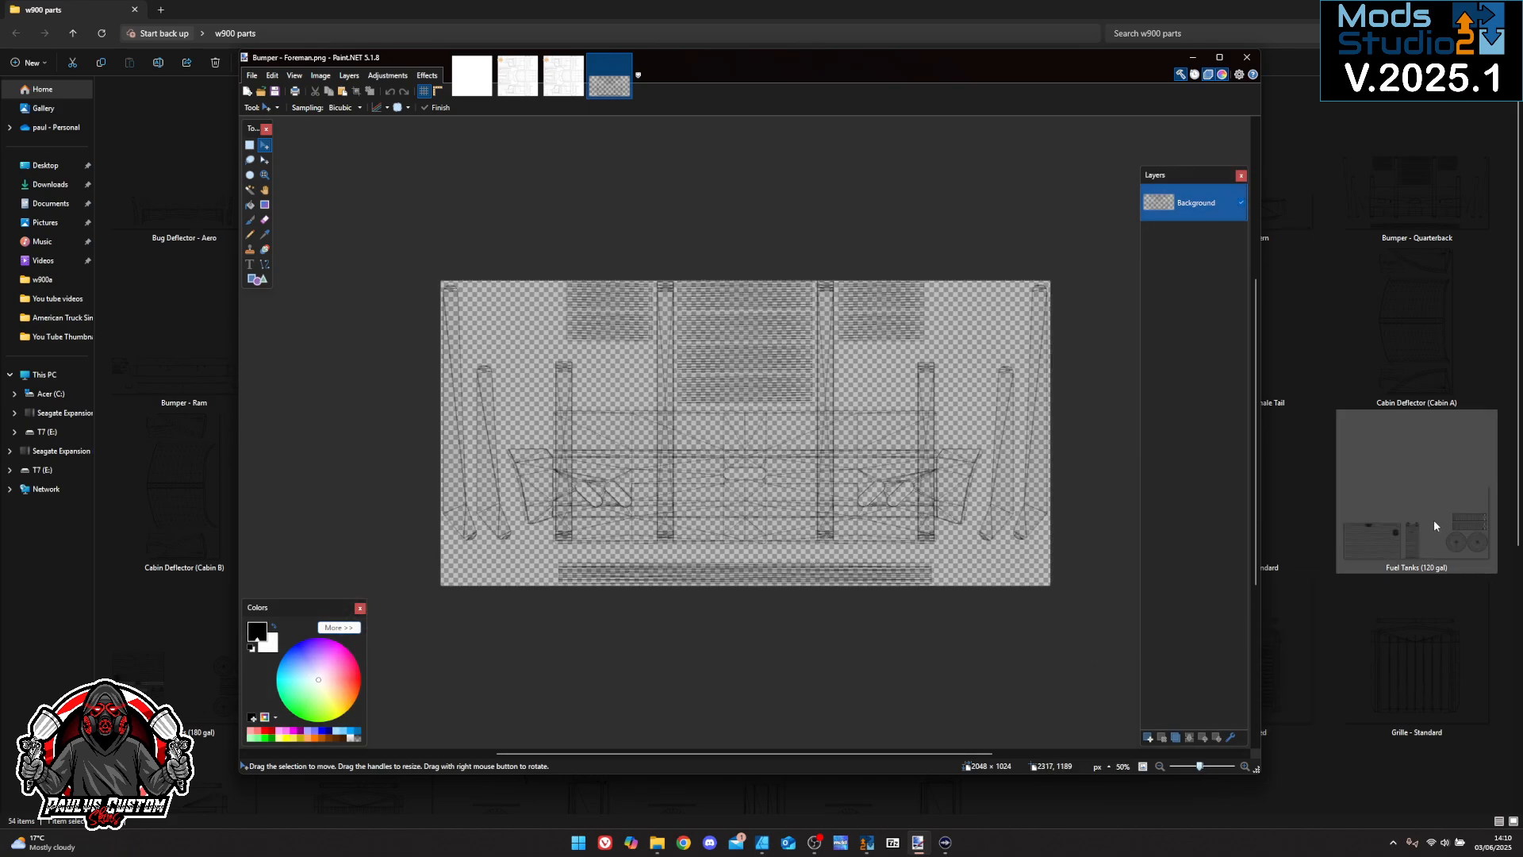
left_click(1193, 58)
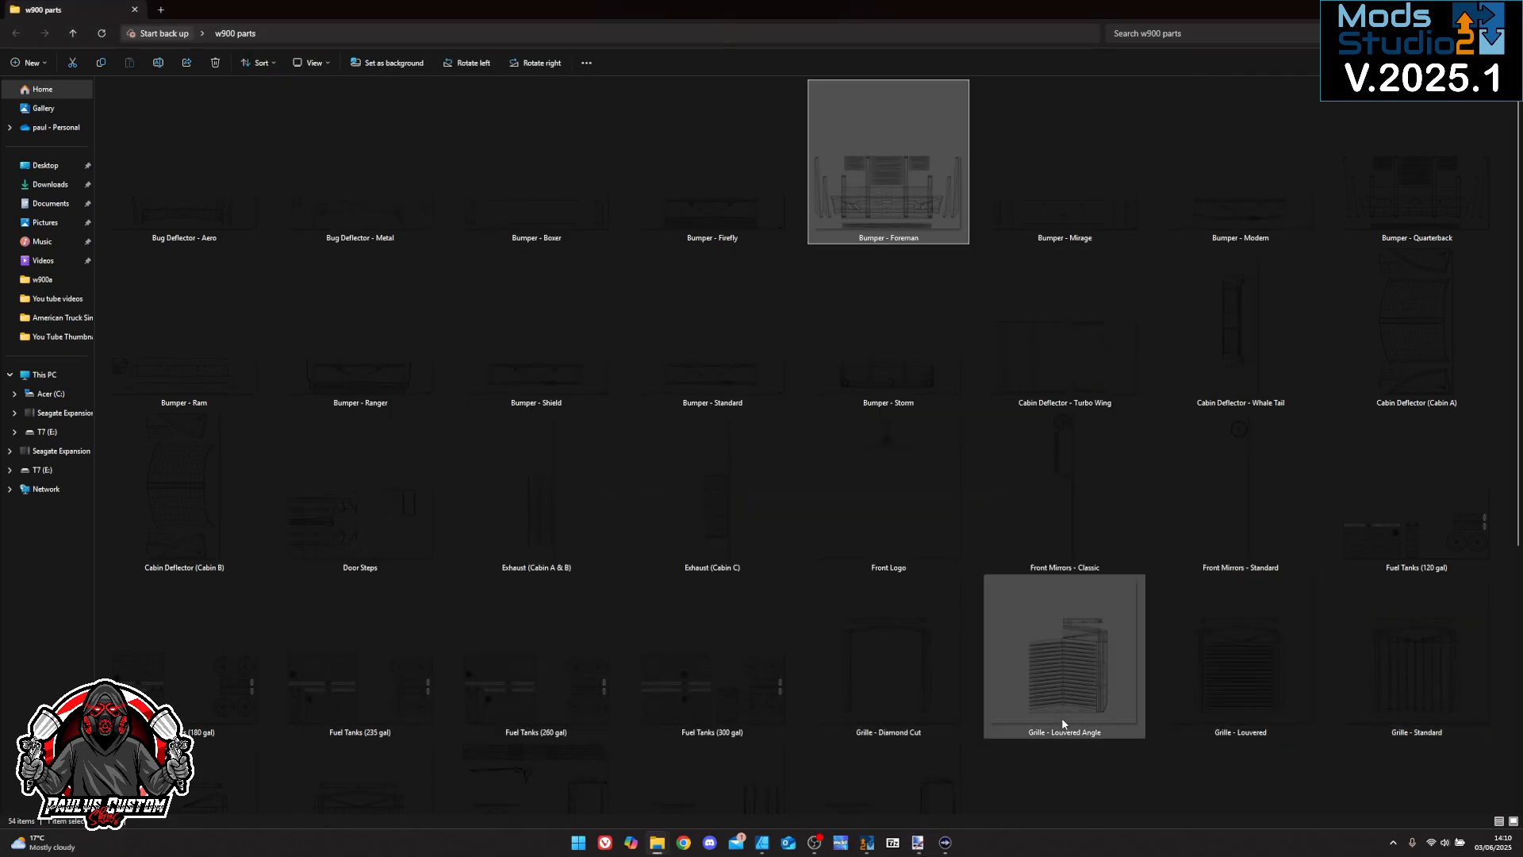
Return to Mods Studio 2 and assign all Bumper variants to the black image
left_click(867, 842)
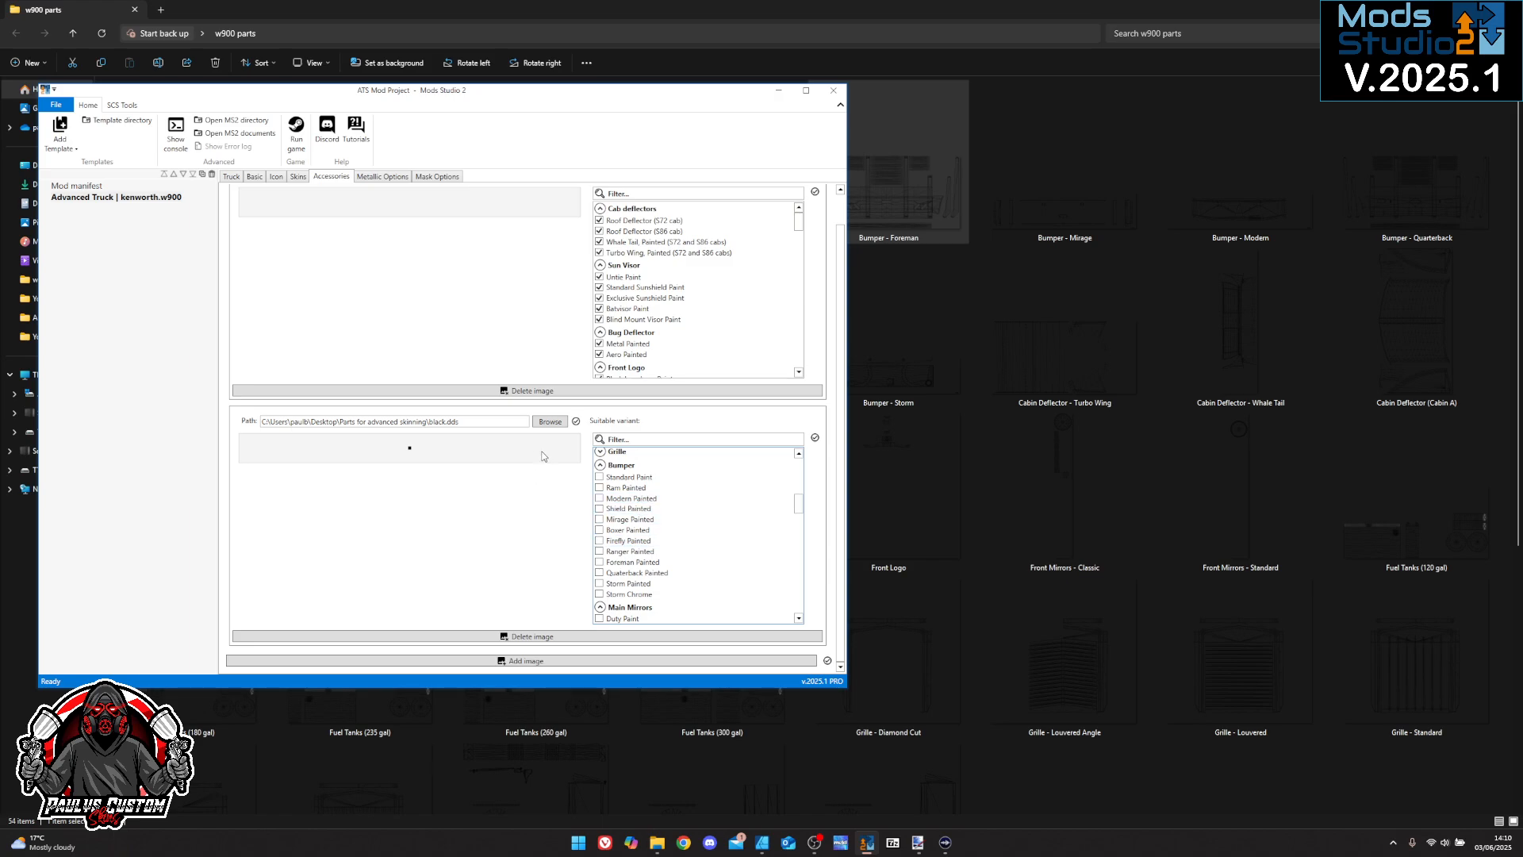
scroll(684, 523, "up", 1)
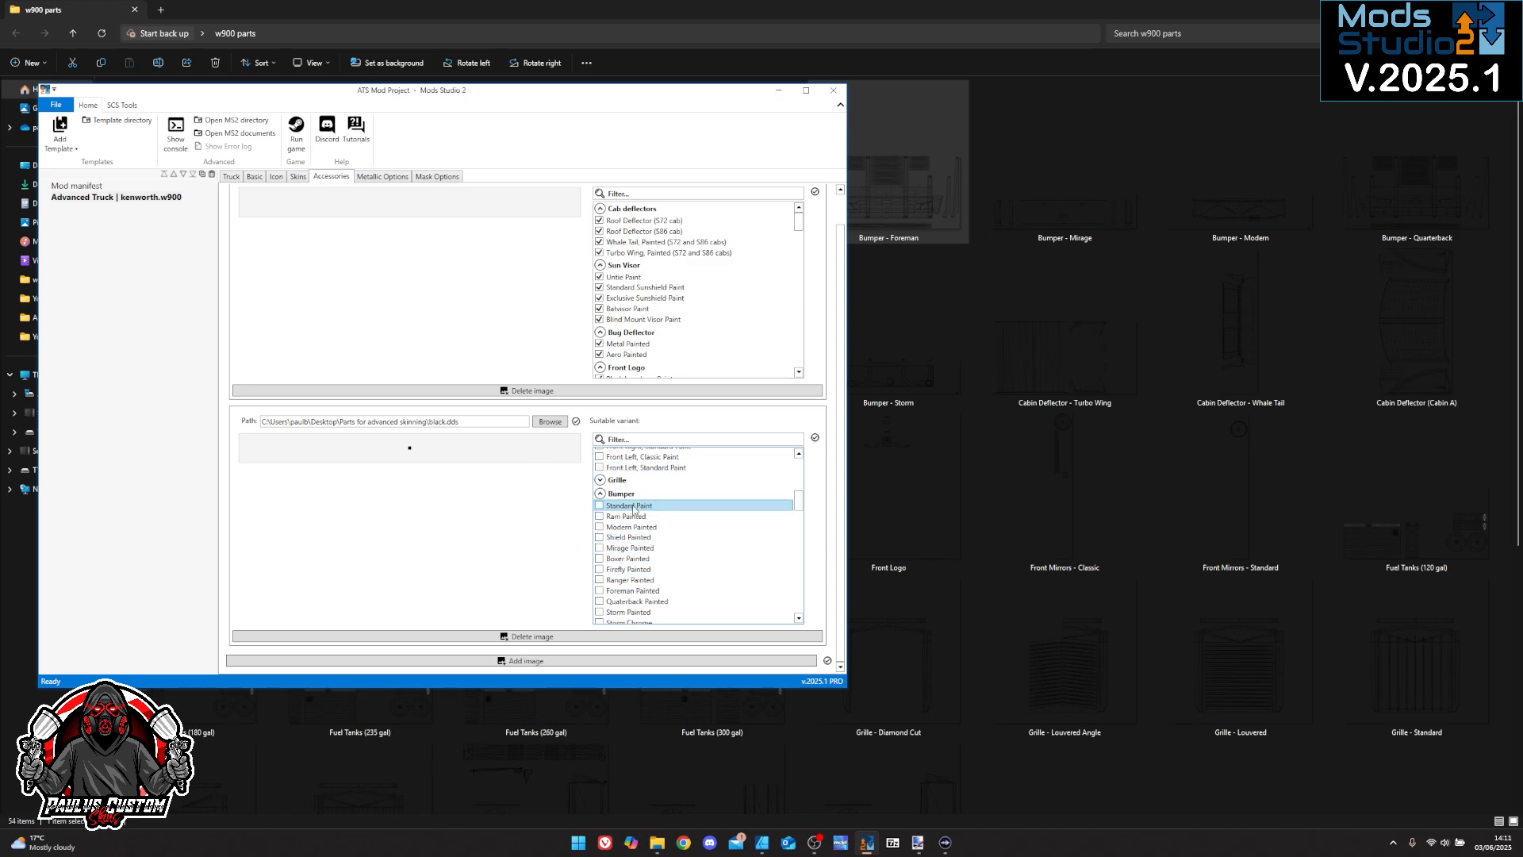
right_click(633, 510)
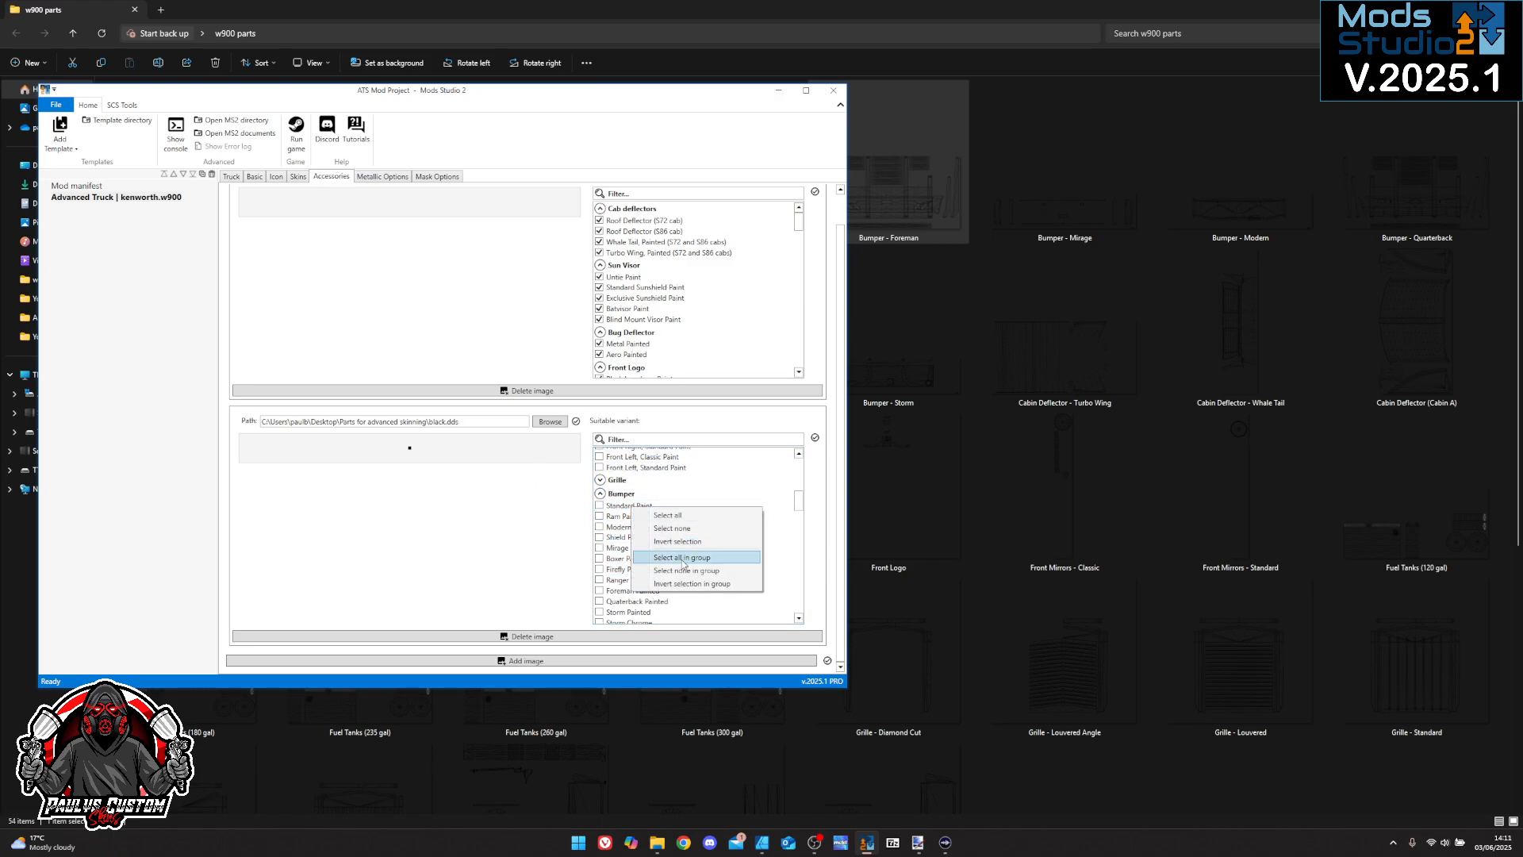
left_click(684, 563)
Add a third accessory image entry, enlarge the window, and load green.png from Parts for advanced skinning into it
left_click_drag(799, 500, 800, 528)
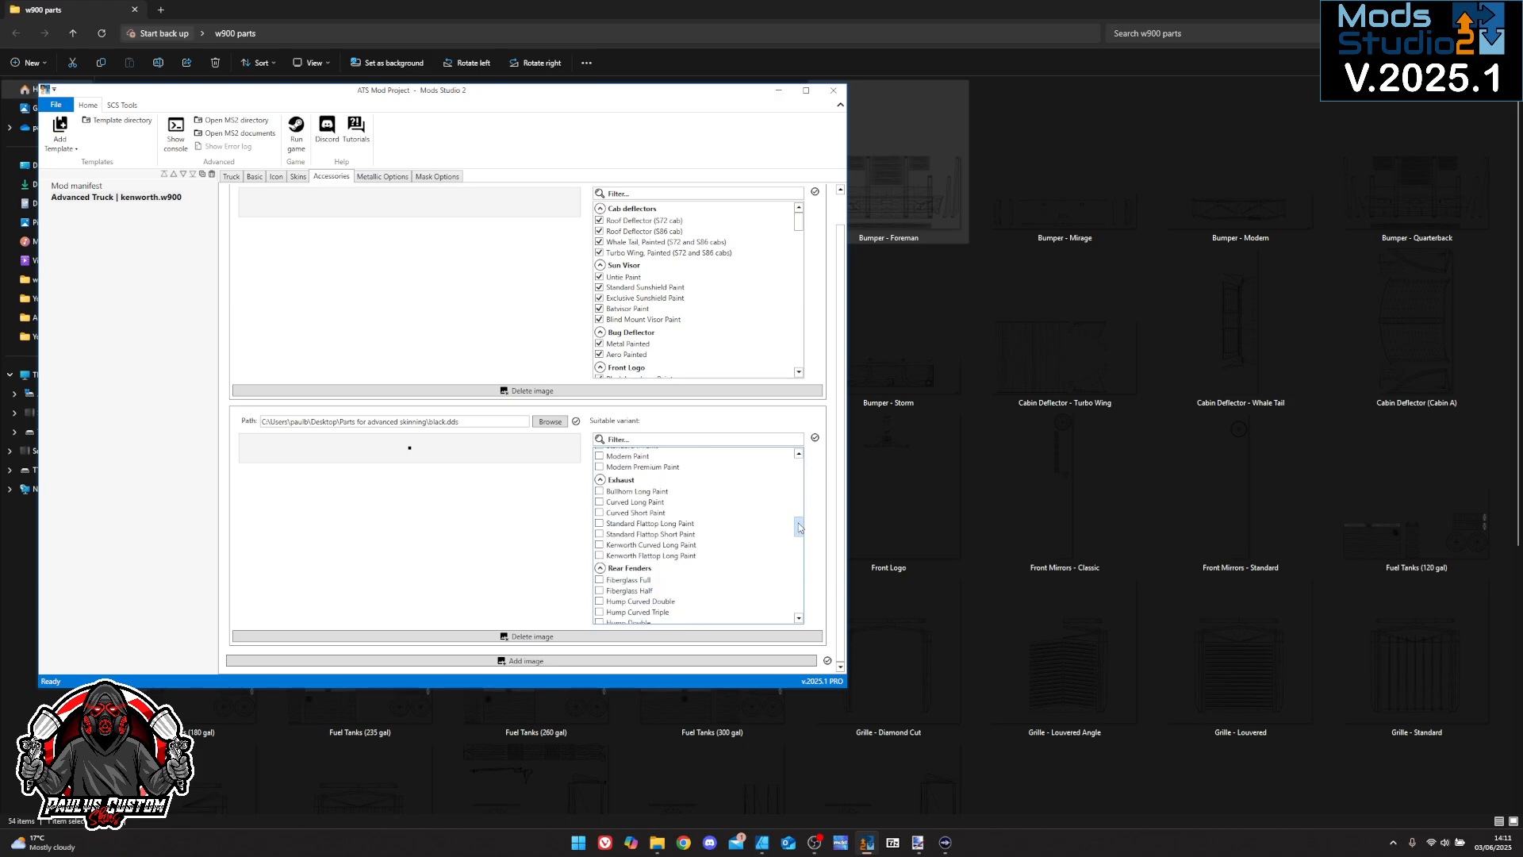
scroll(706, 513, "down", 3)
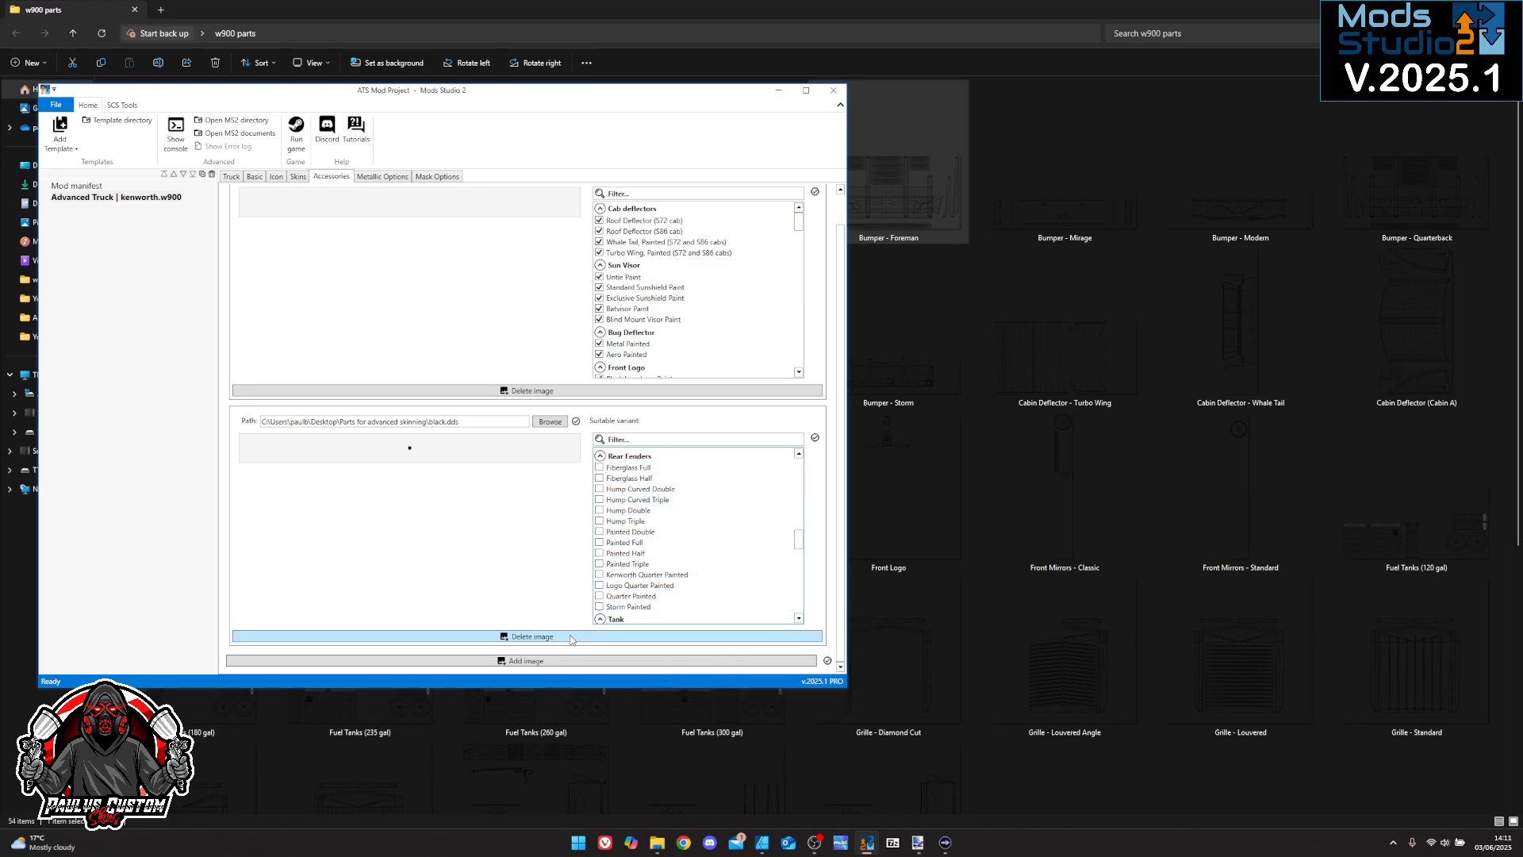
left_click(540, 662)
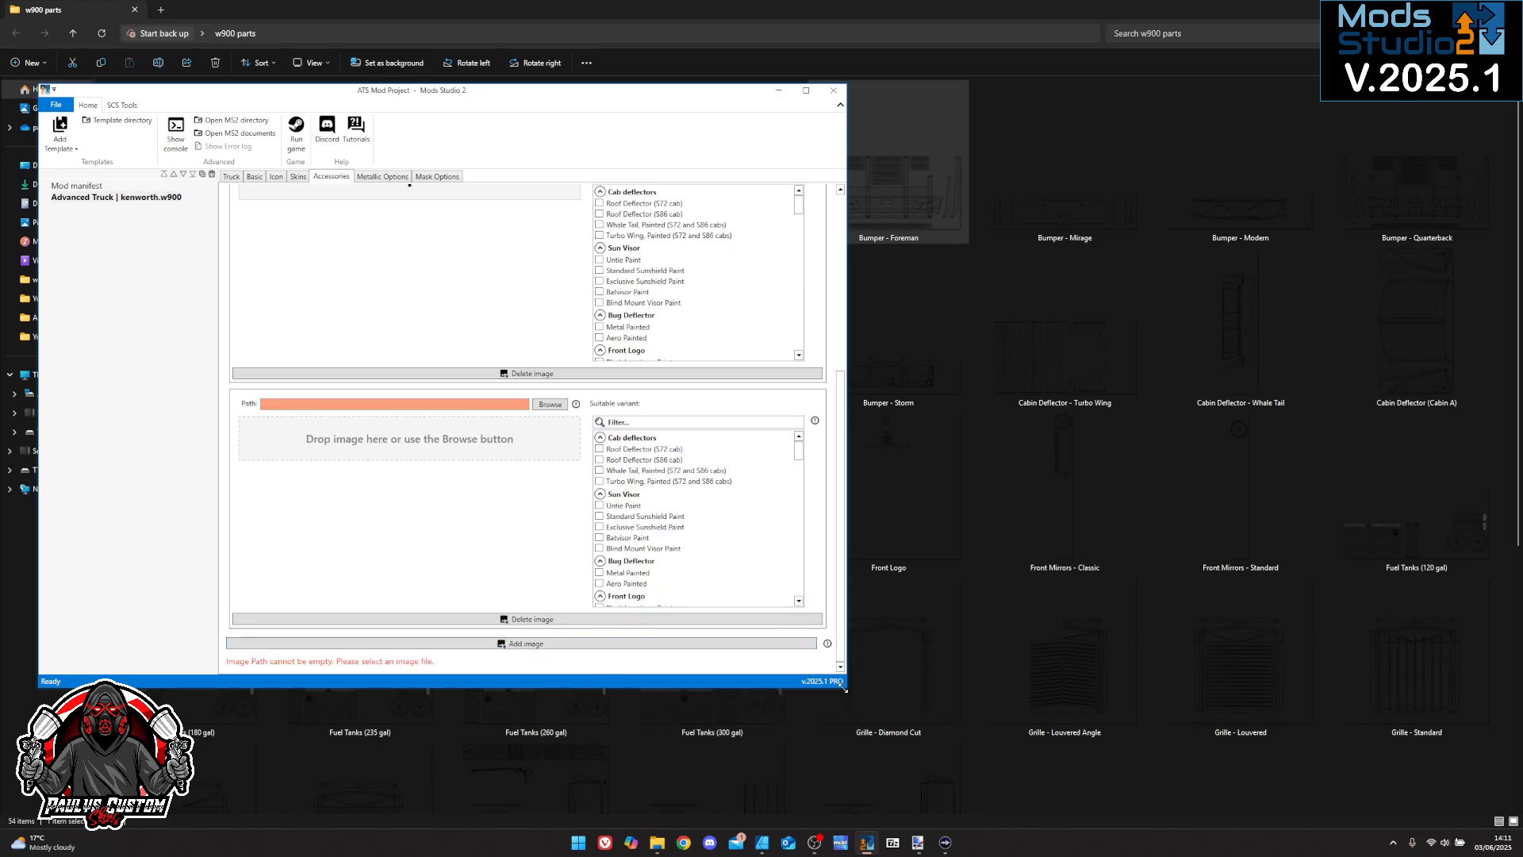
left_click_drag(843, 689, 951, 771)
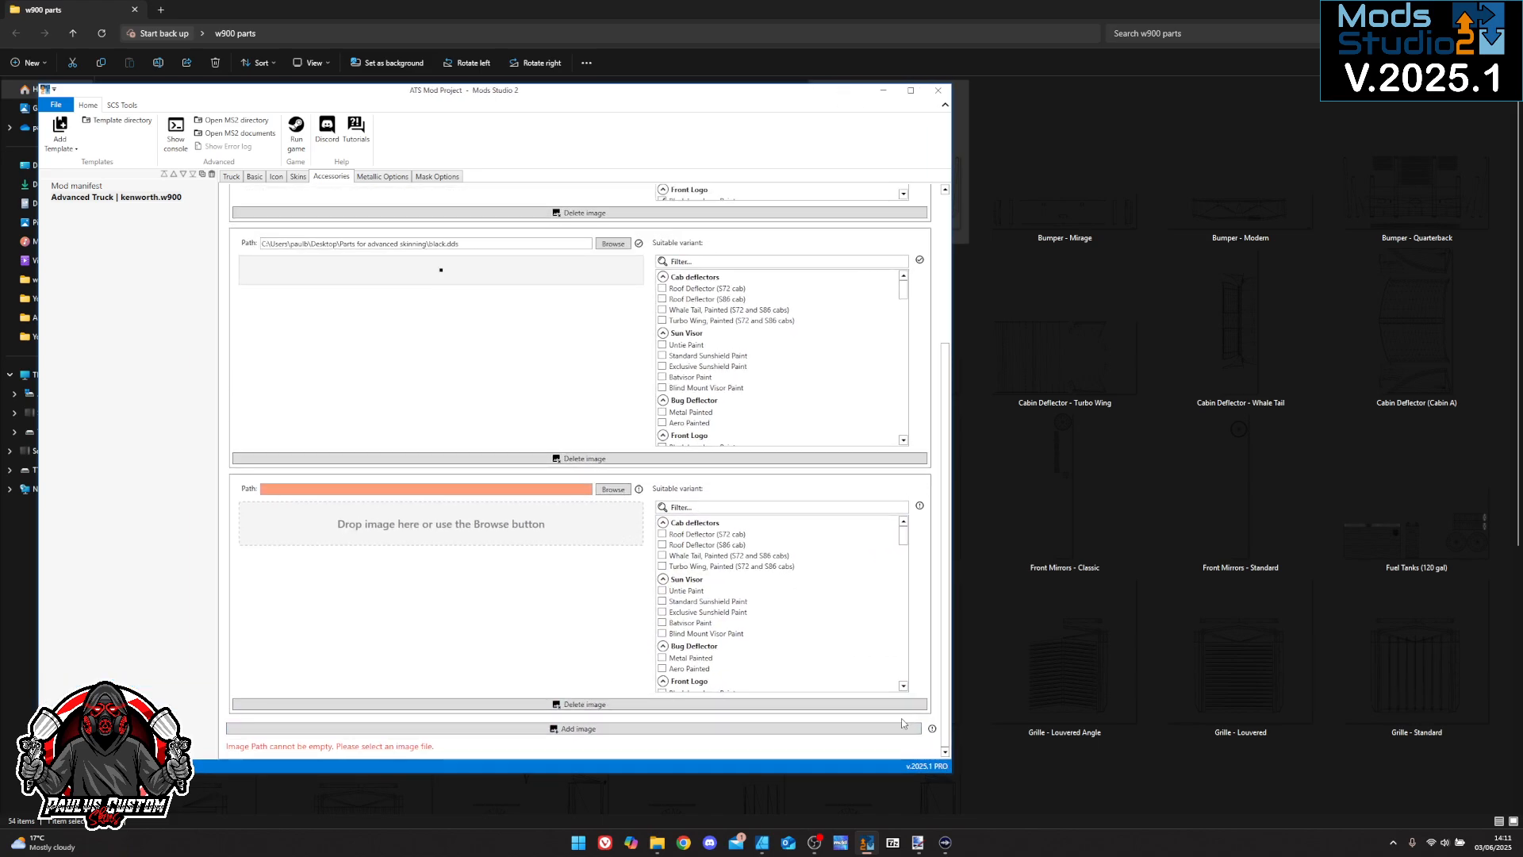
left_click(613, 489)
left_click(432, 293)
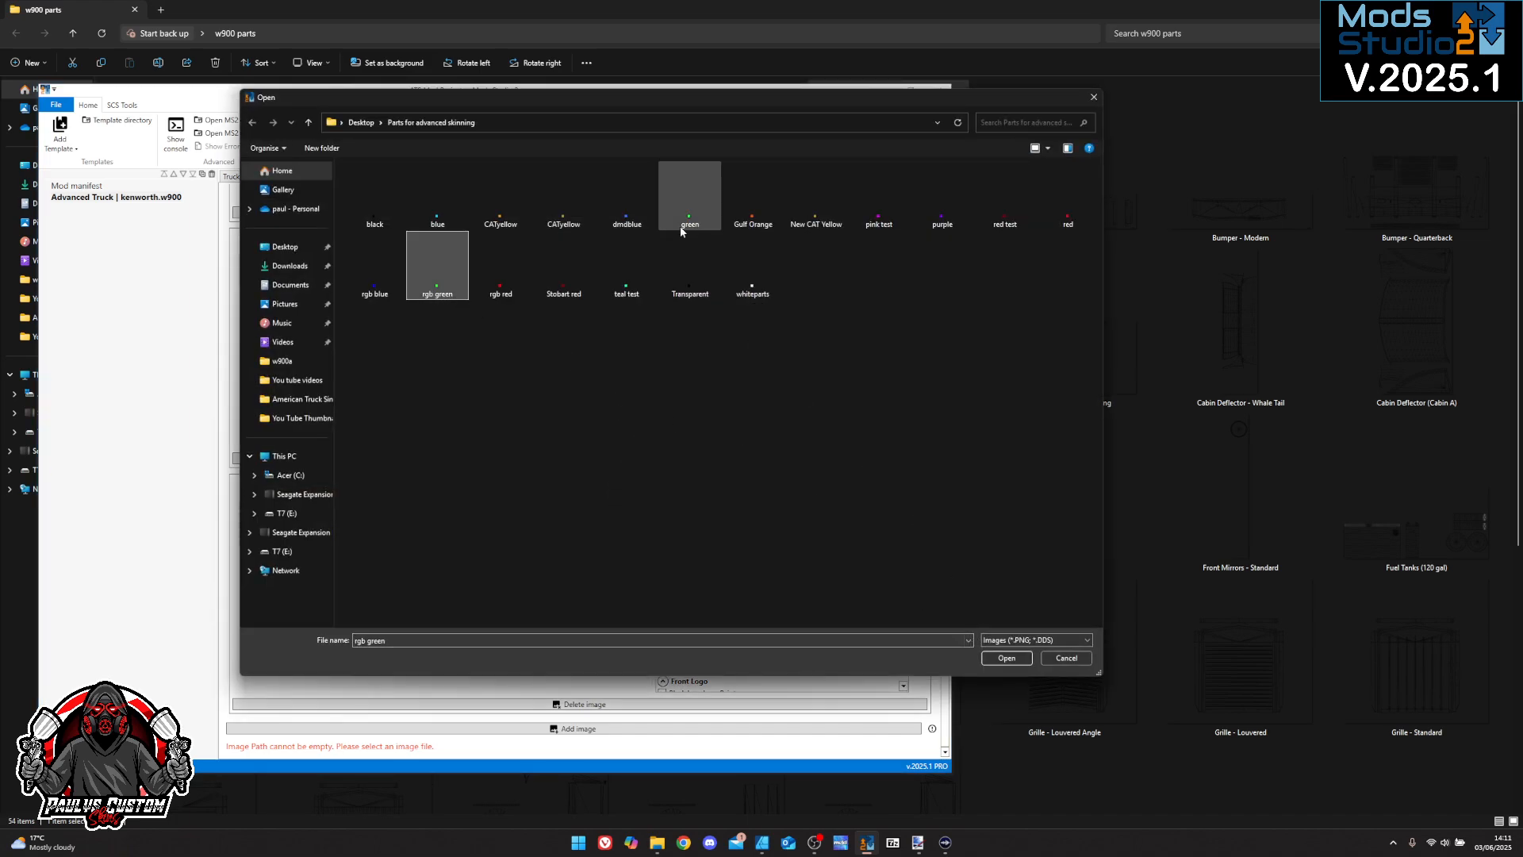
left_click(689, 199)
left_click(1012, 660)
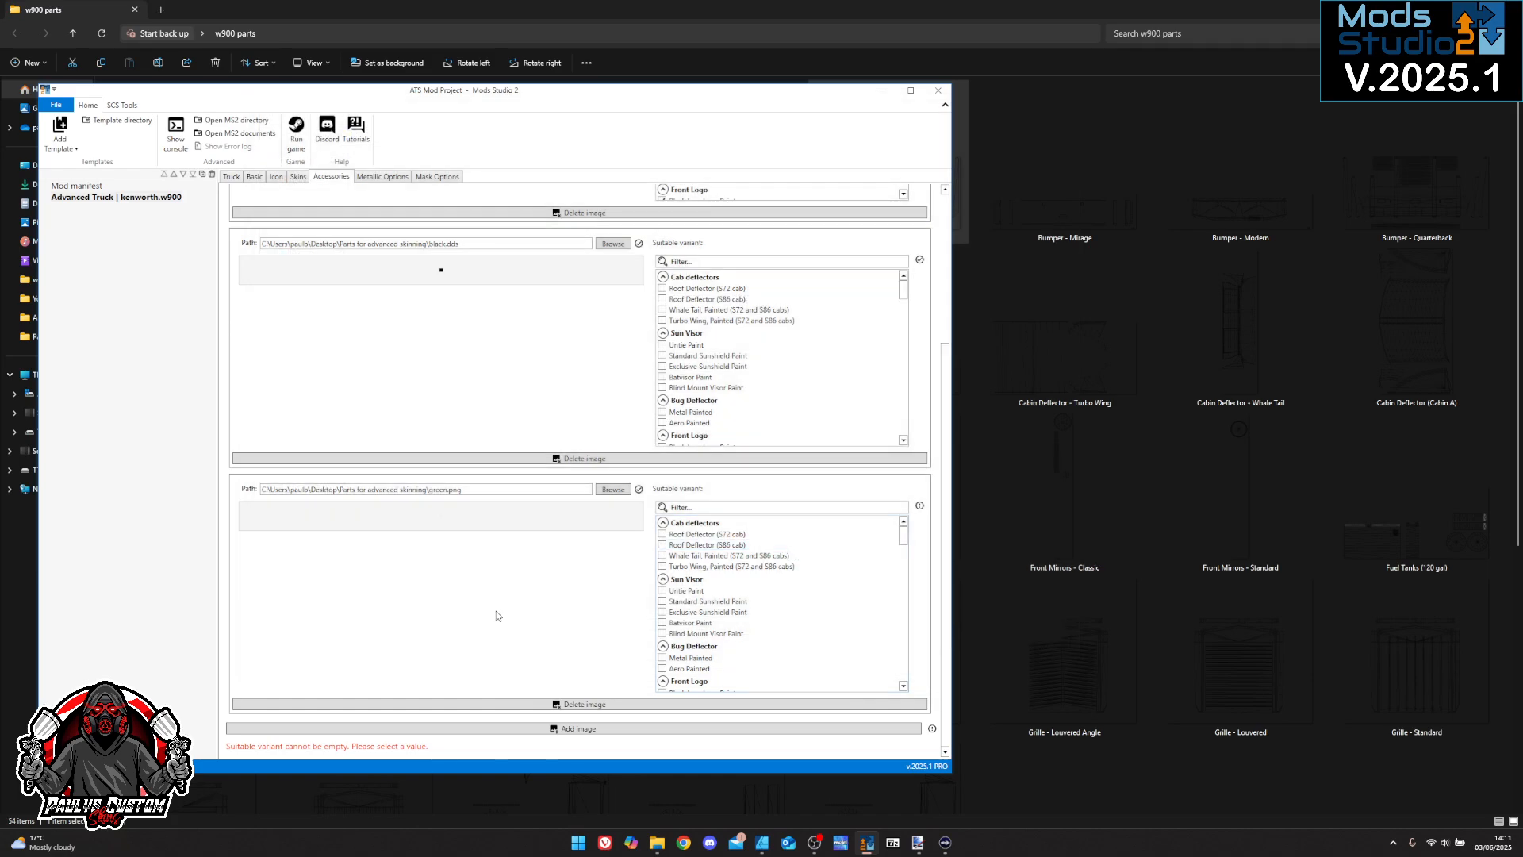
Assign all Rear Fenders variants to the green image
scroll(843, 618, "down", 2)
scroll(842, 618, "down", 5)
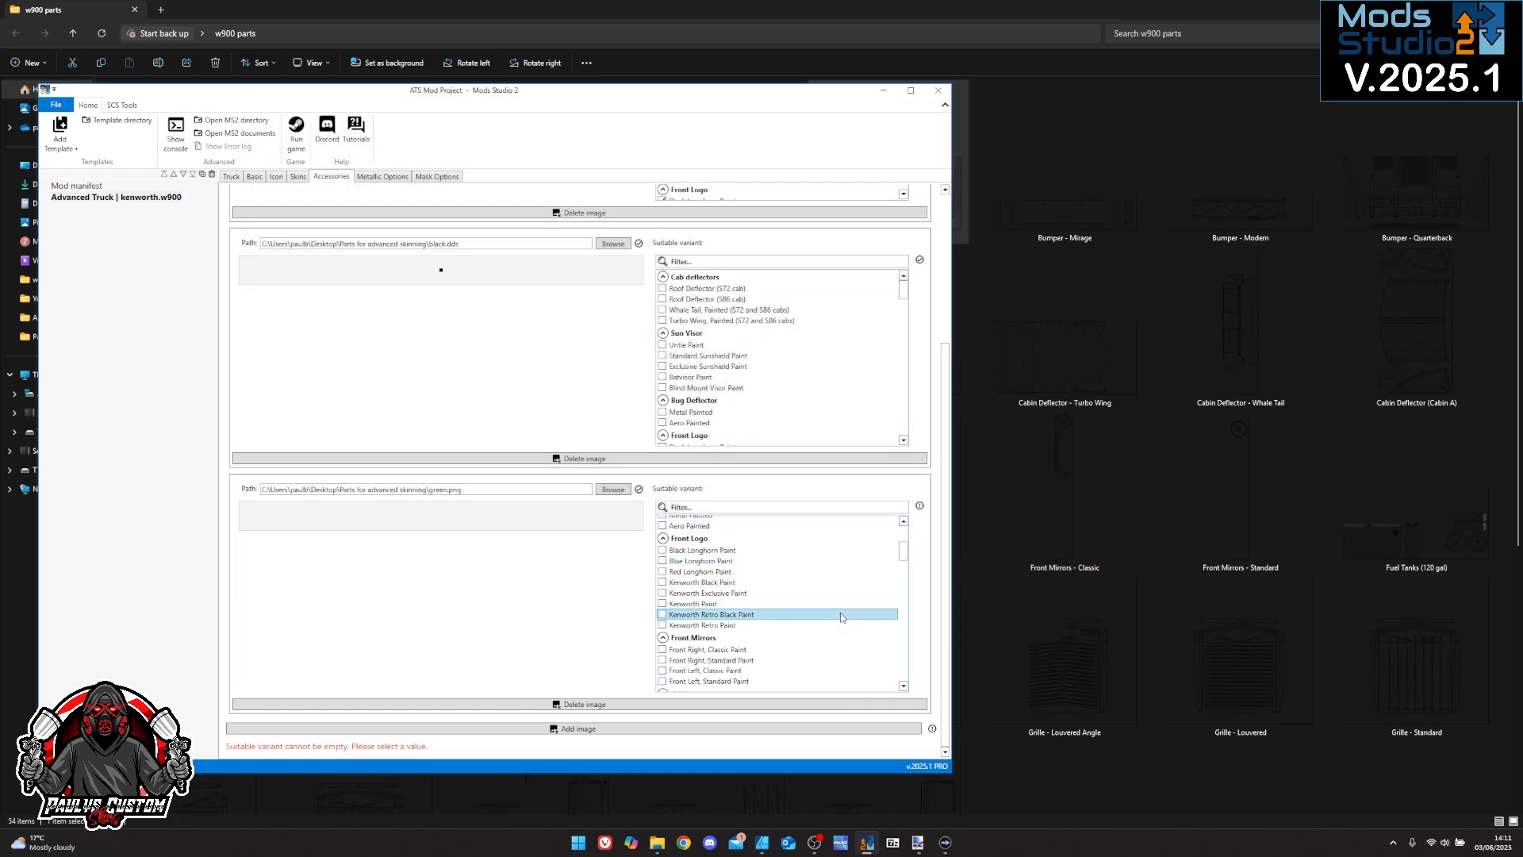
scroll(841, 617, "down", 6)
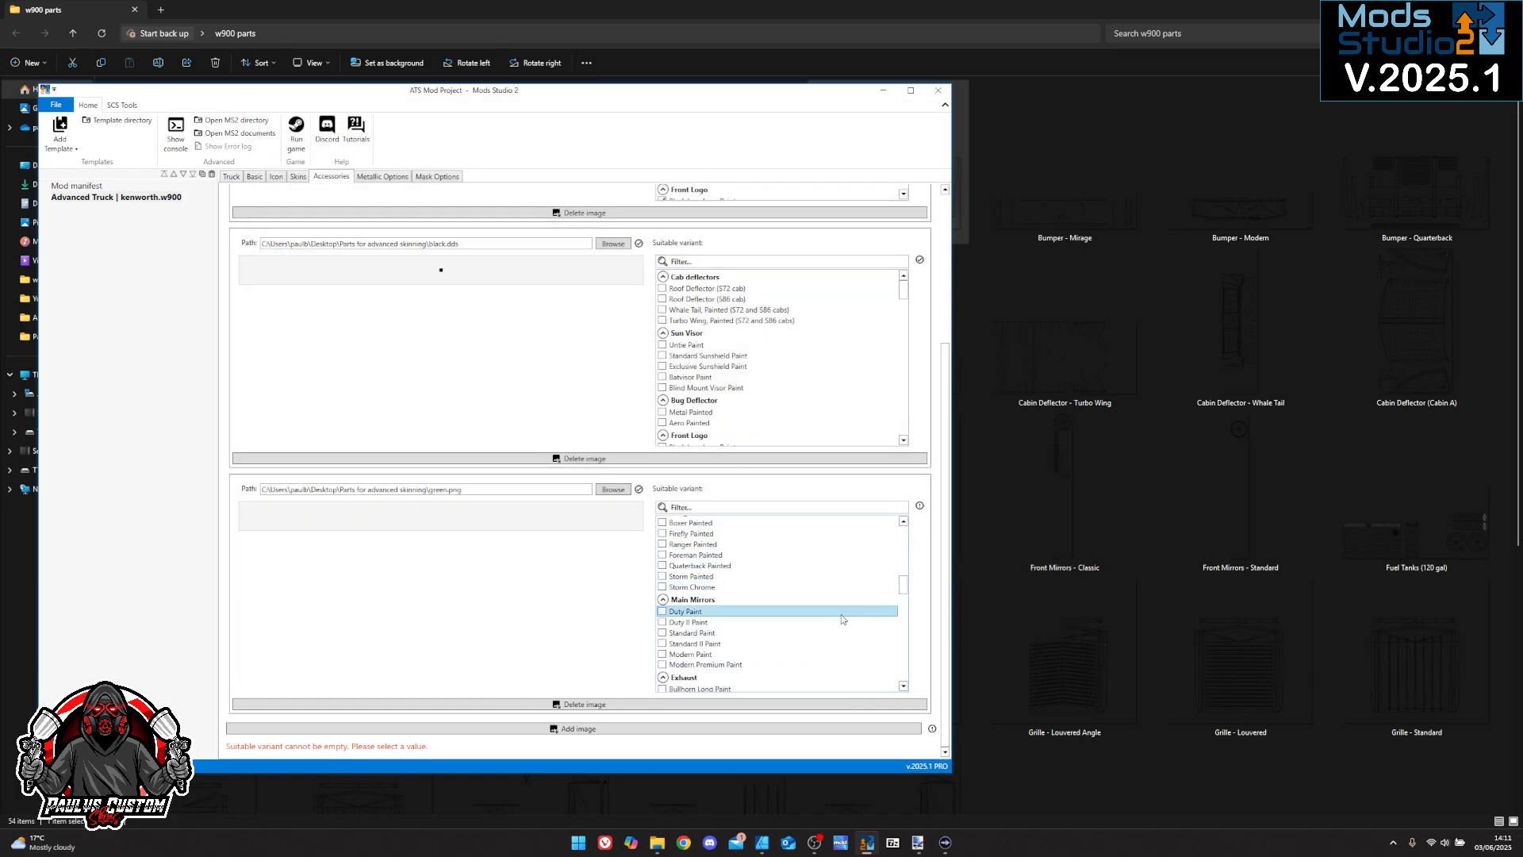
scroll(843, 620, "down", 2)
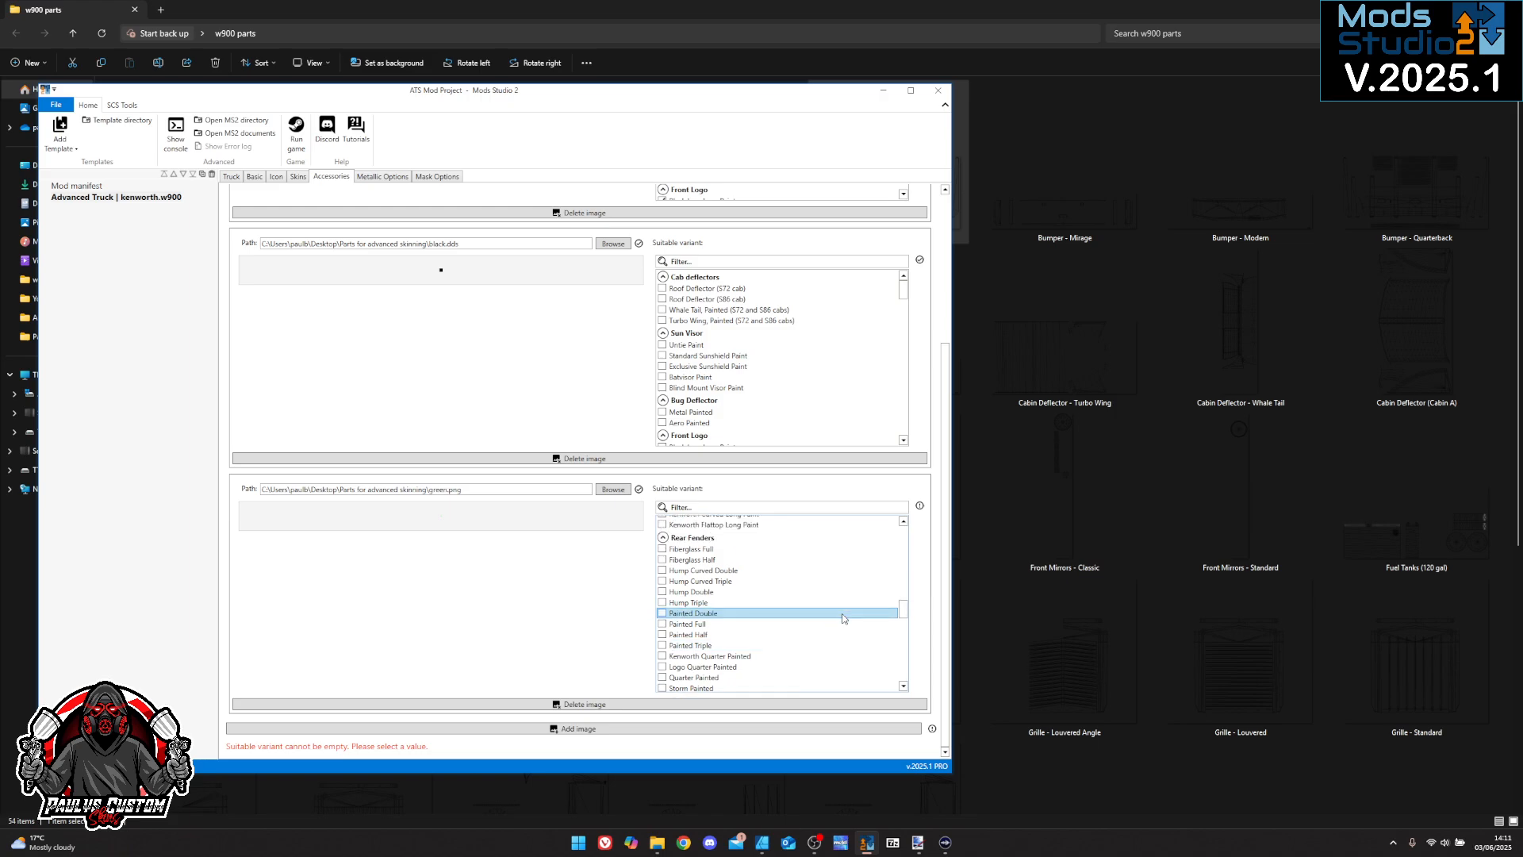
right_click(696, 561)
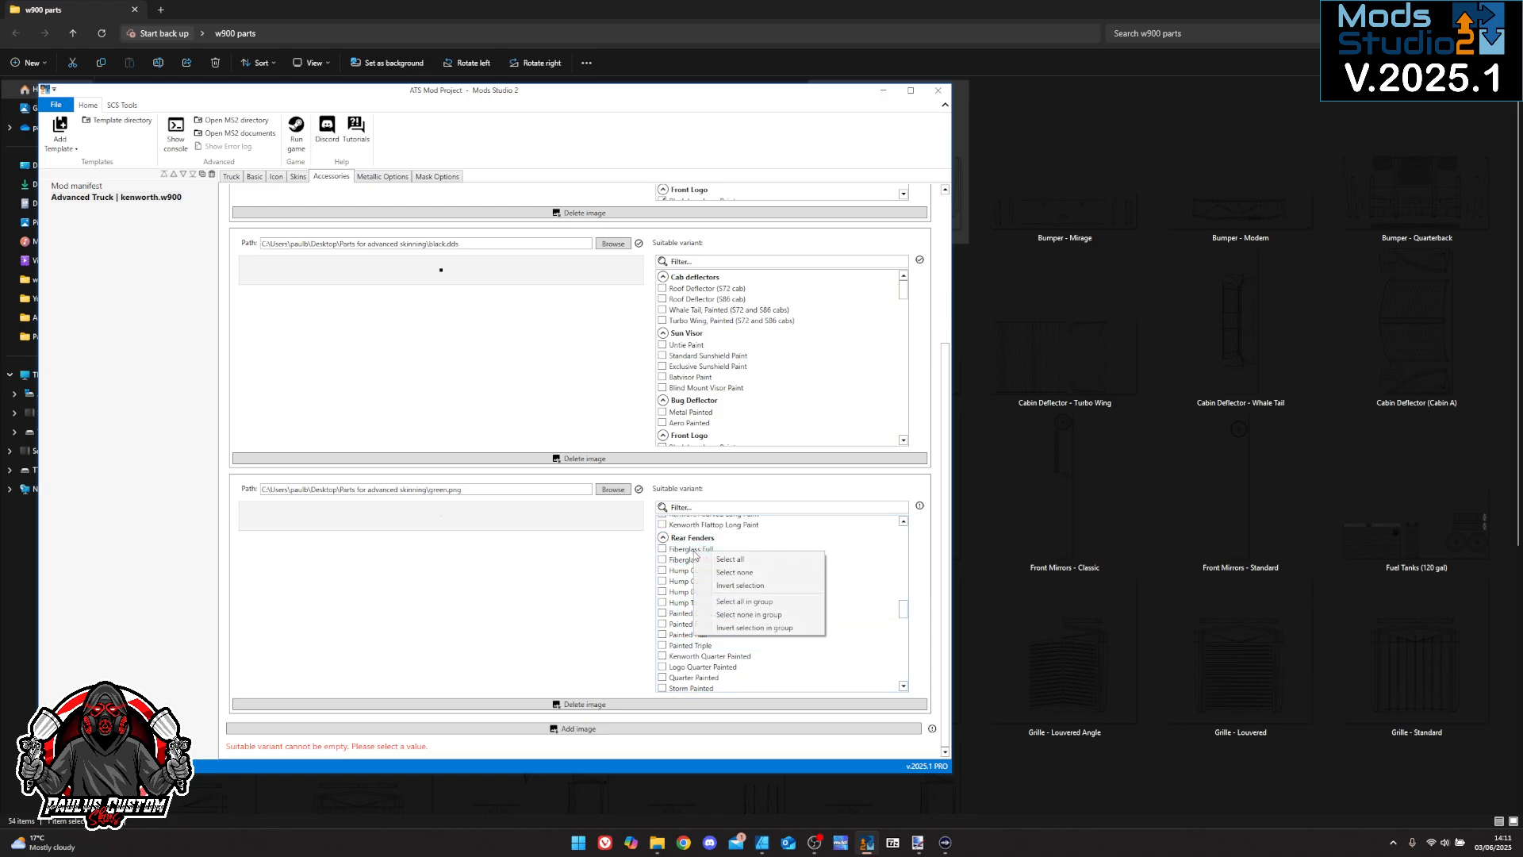
left_click(760, 603)
Assign all Tank variants to the green image
scroll(738, 603, "down", 5)
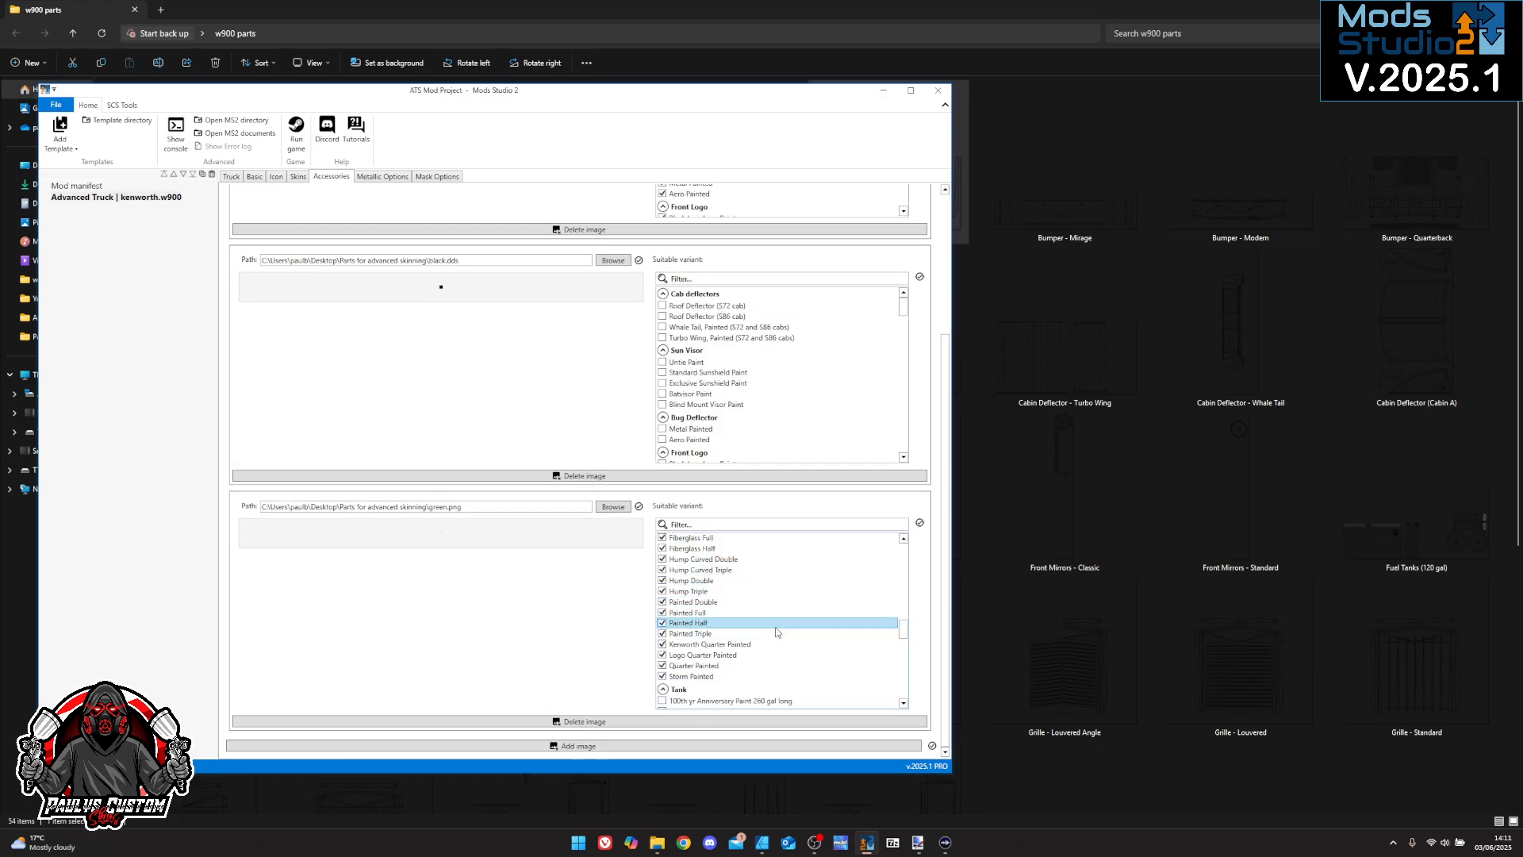
right_click(716, 599)
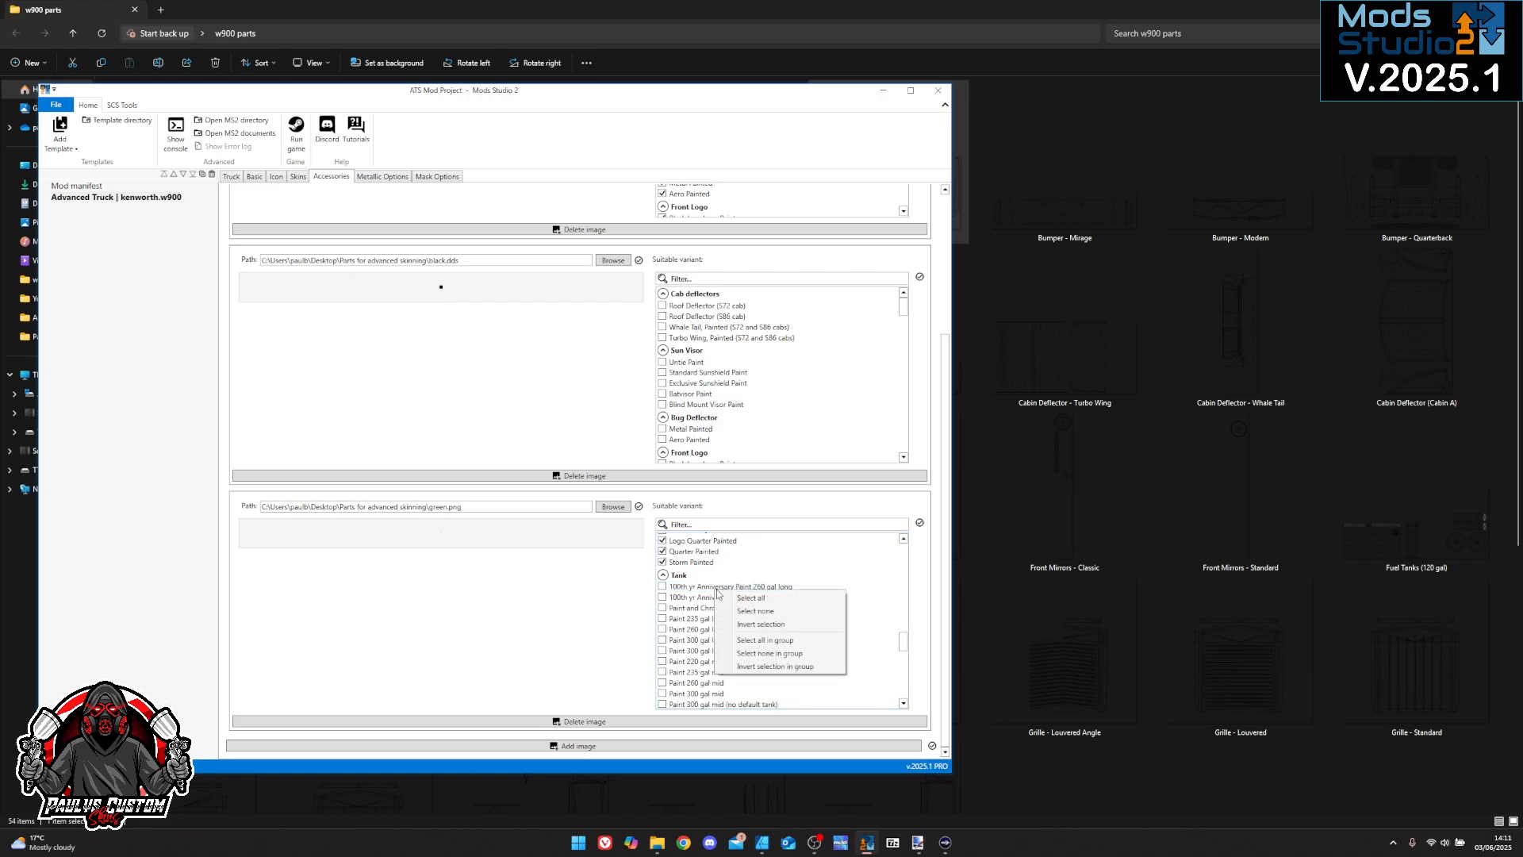
left_click(779, 640)
scroll(839, 624, "down", 5)
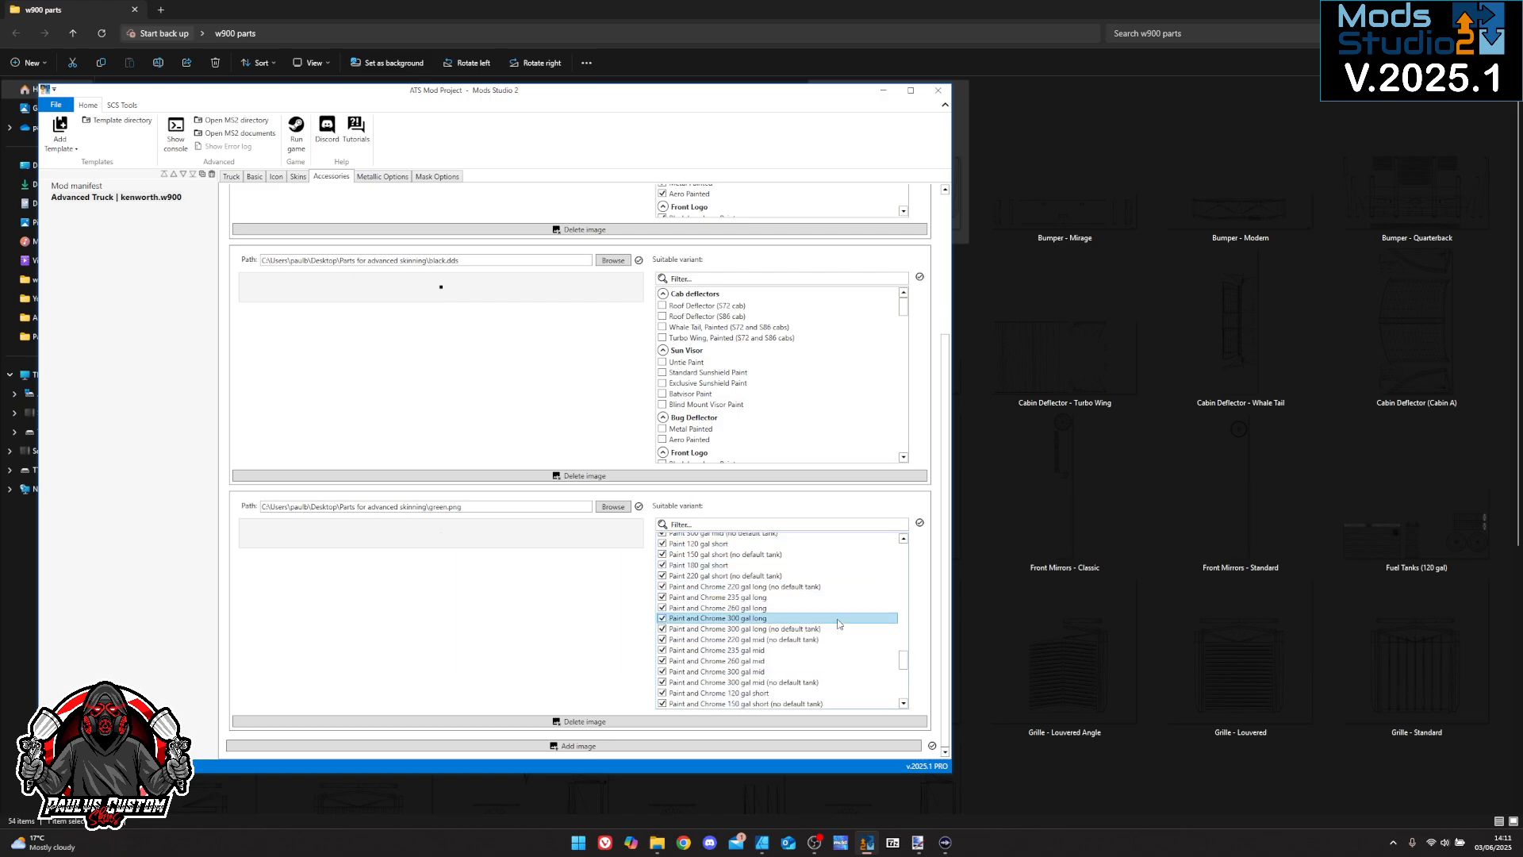
Review the variants assigned to the transparent, black and green images, ending at the green image's Door Steps group
scroll(427, 522, "up", 3)
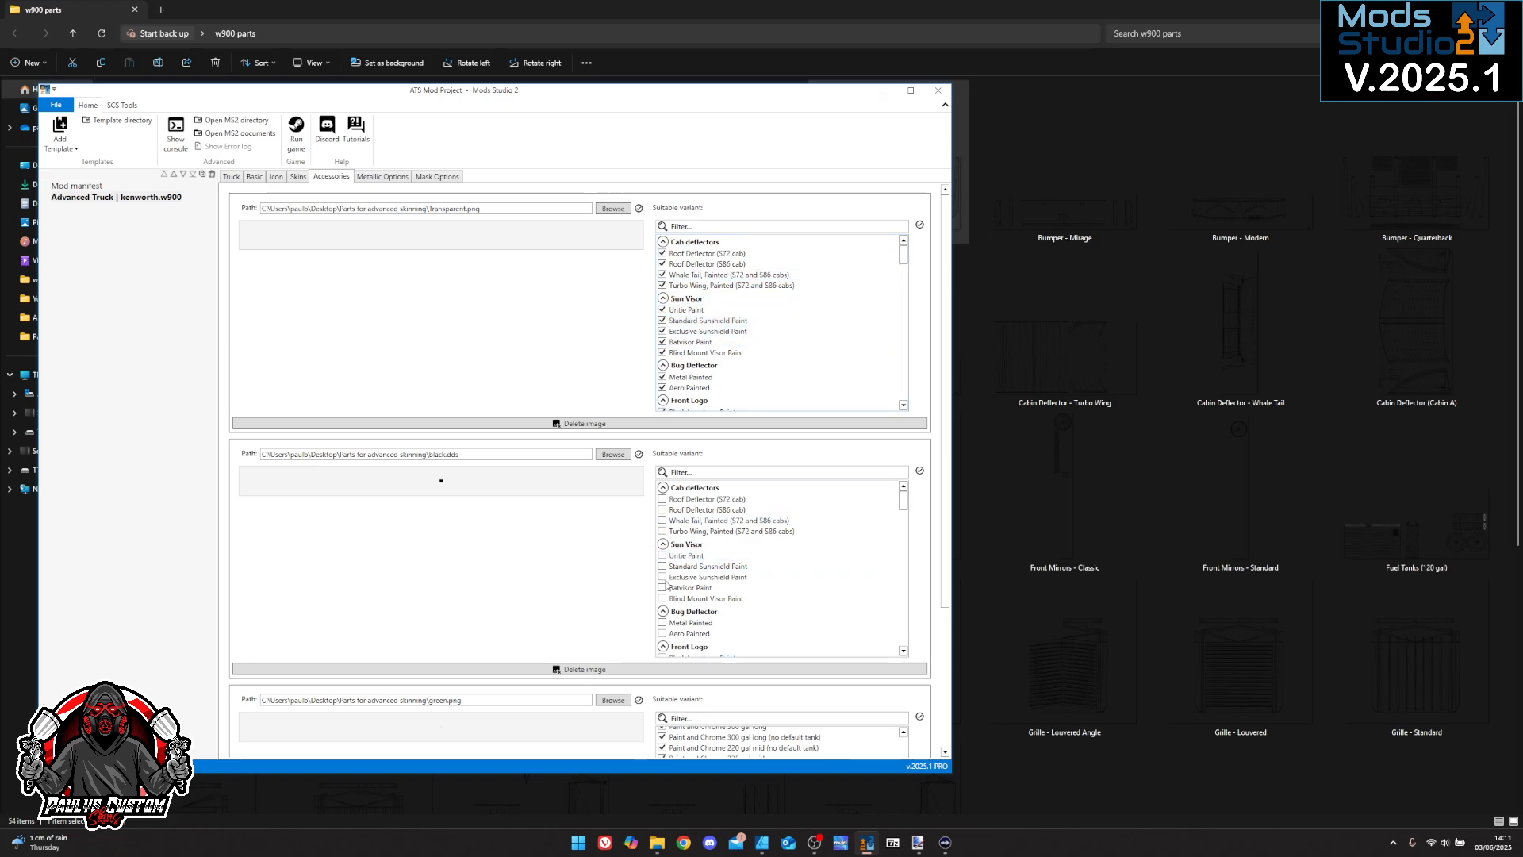
scroll(524, 547, "down", 3)
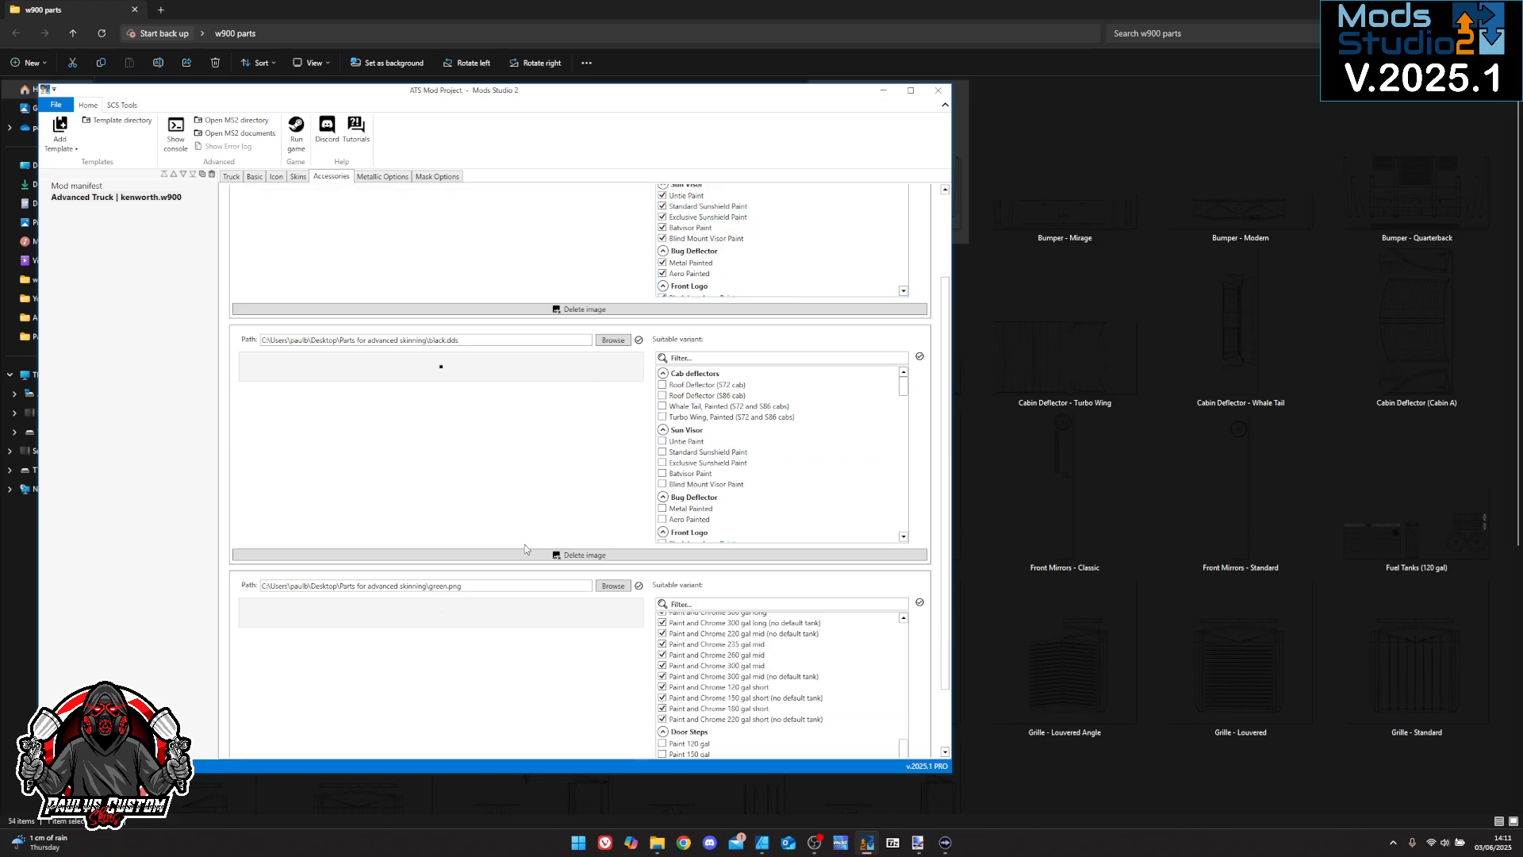
scroll(840, 483, "down", 5)
scroll(840, 483, "down", 3)
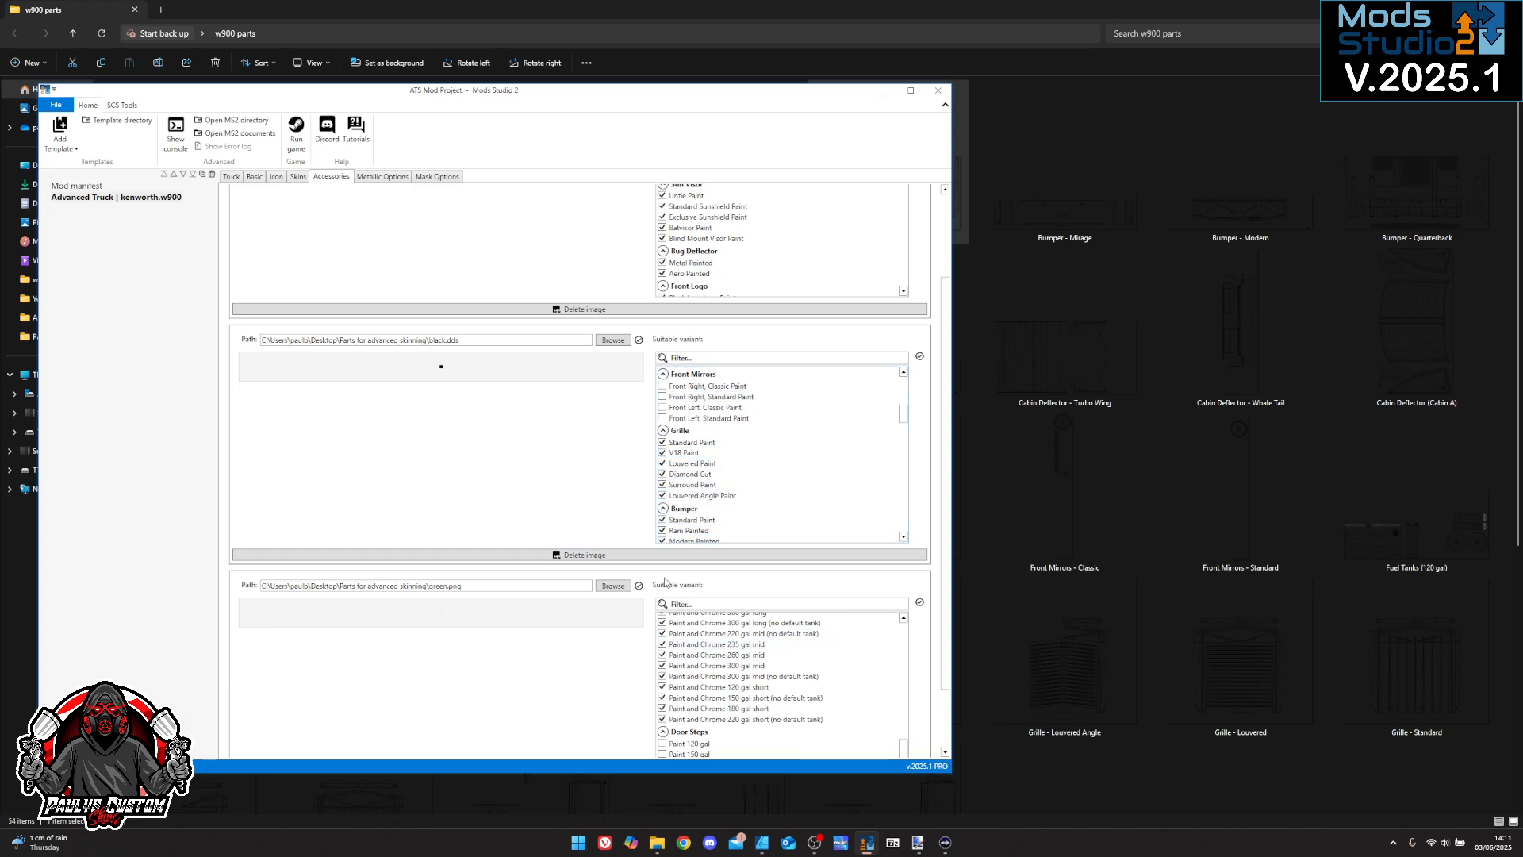
scroll(490, 675, "down", 1)
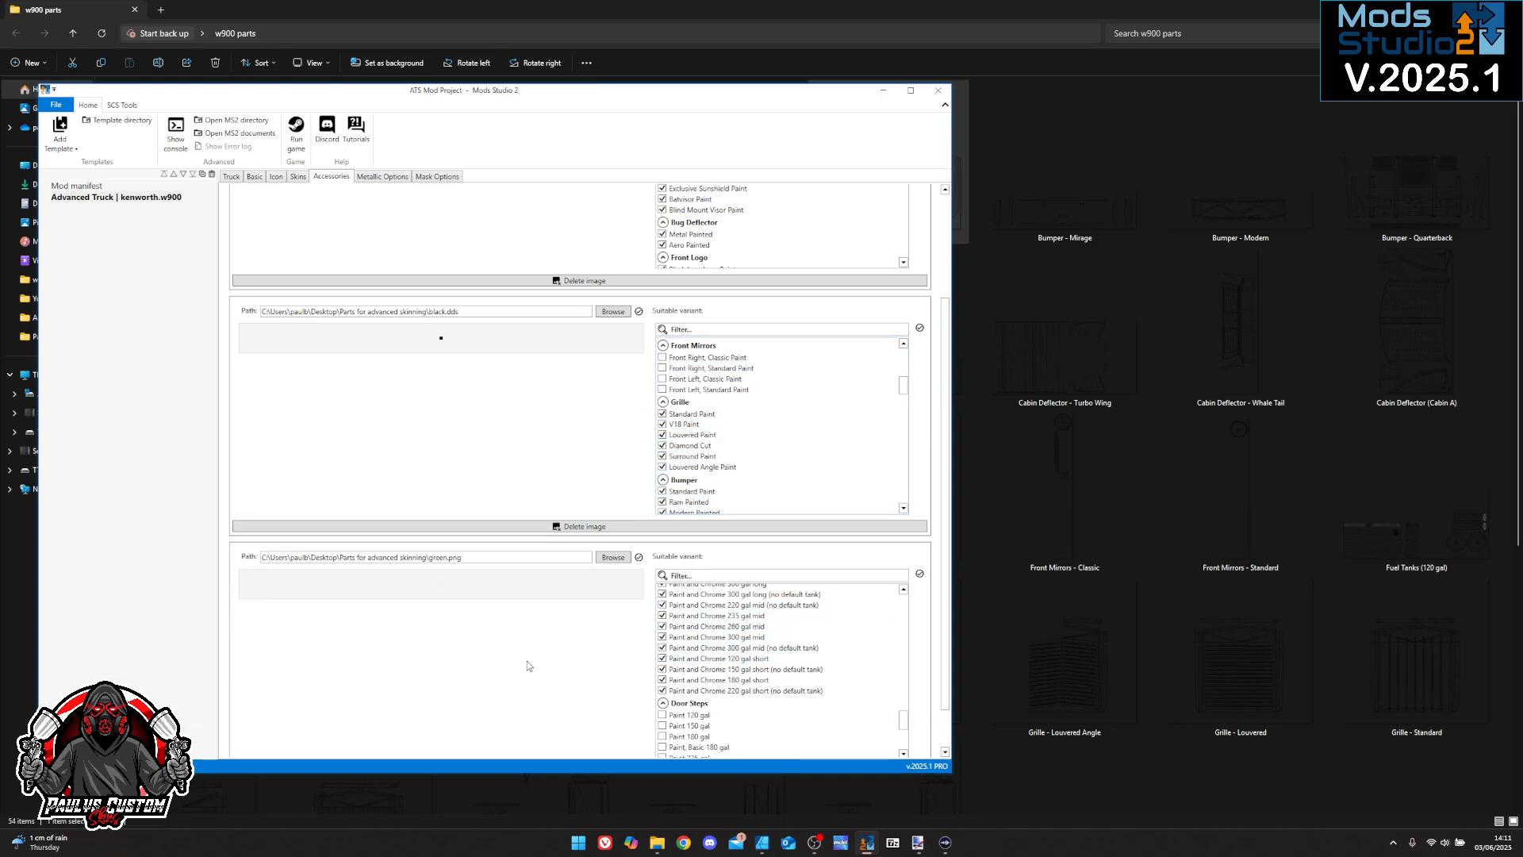
scroll(527, 660, "down", 2)
scroll(781, 671, "down", 3)
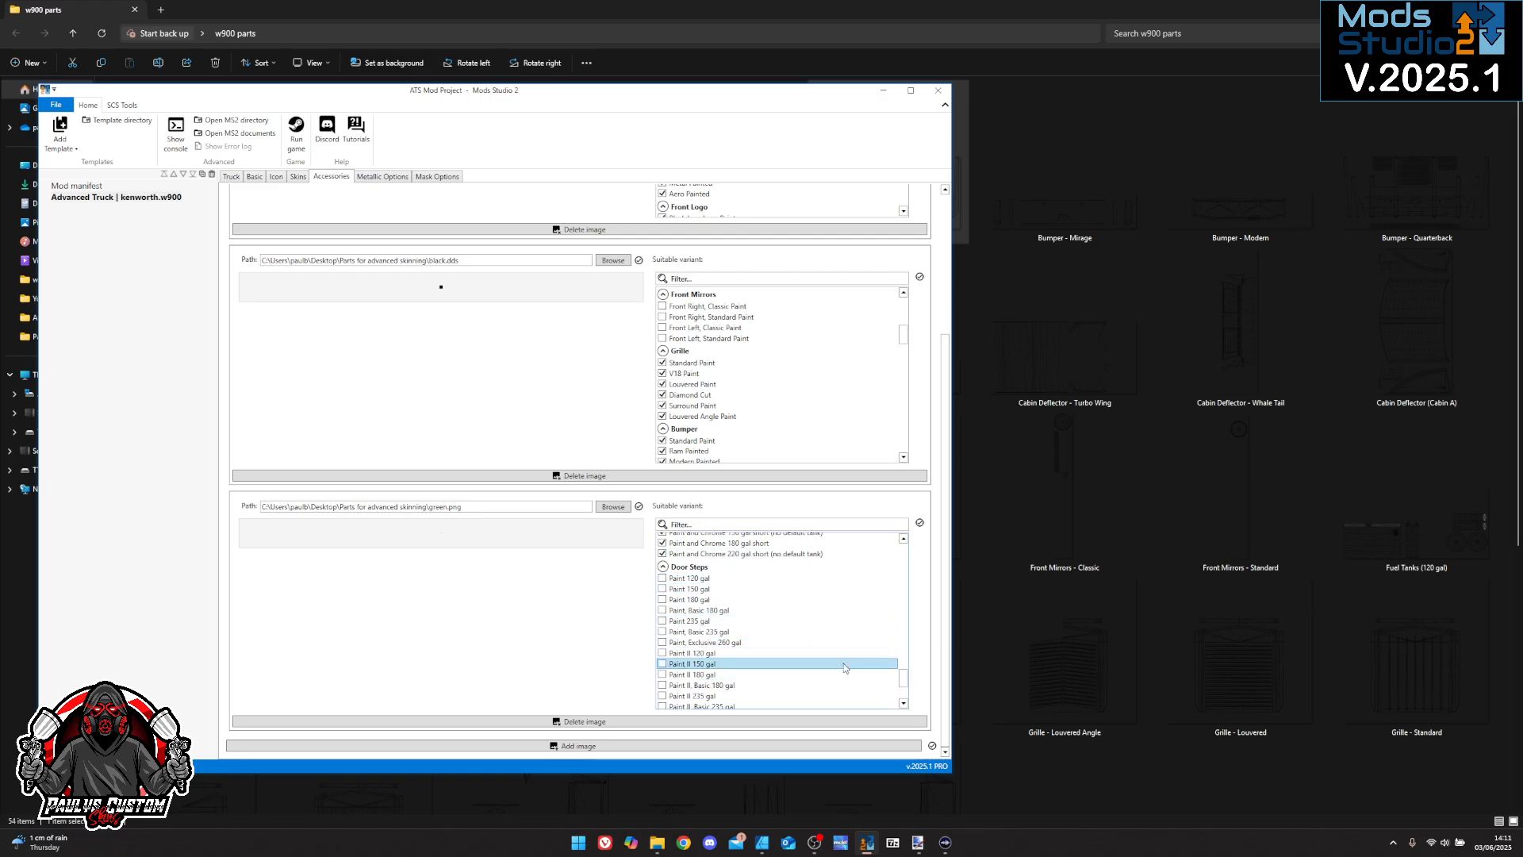
Add a fourth accessory image entry and load red.png from the Parts for advanced skinning folder into it
left_click(583, 750)
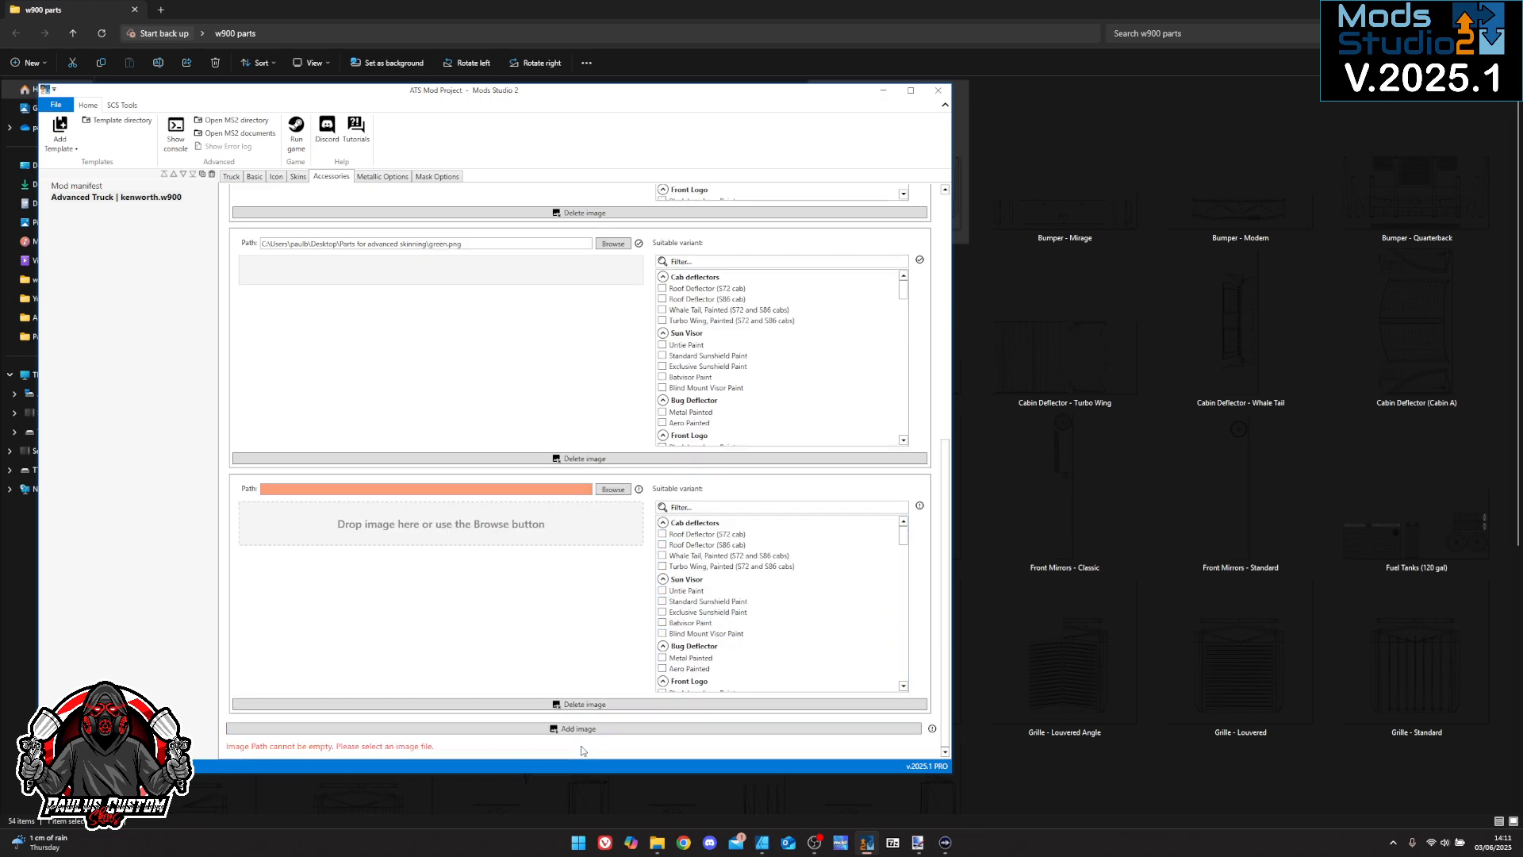
left_click(613, 489)
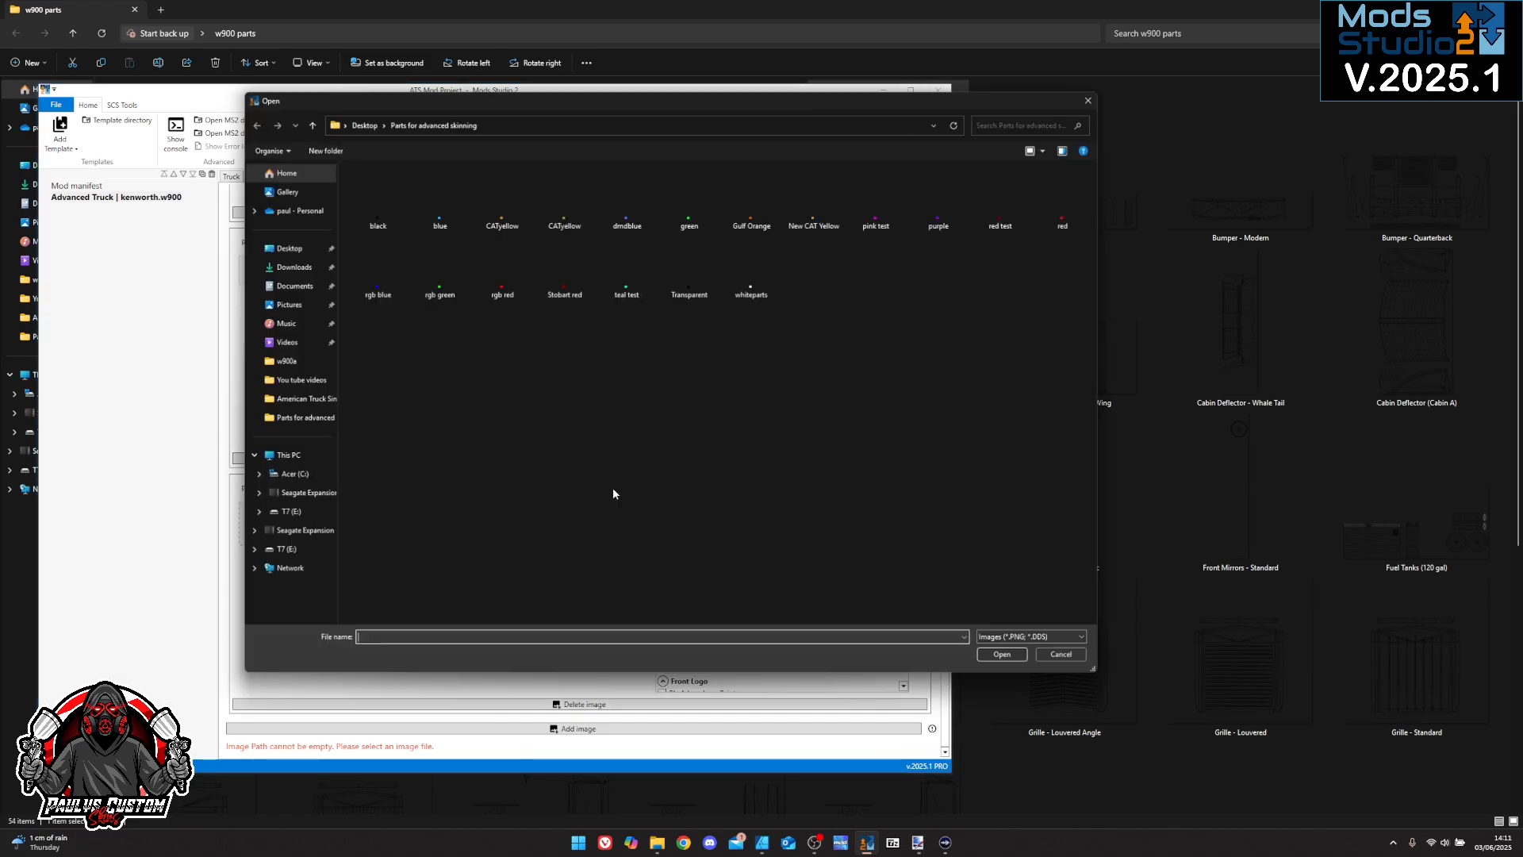
left_click(488, 297)
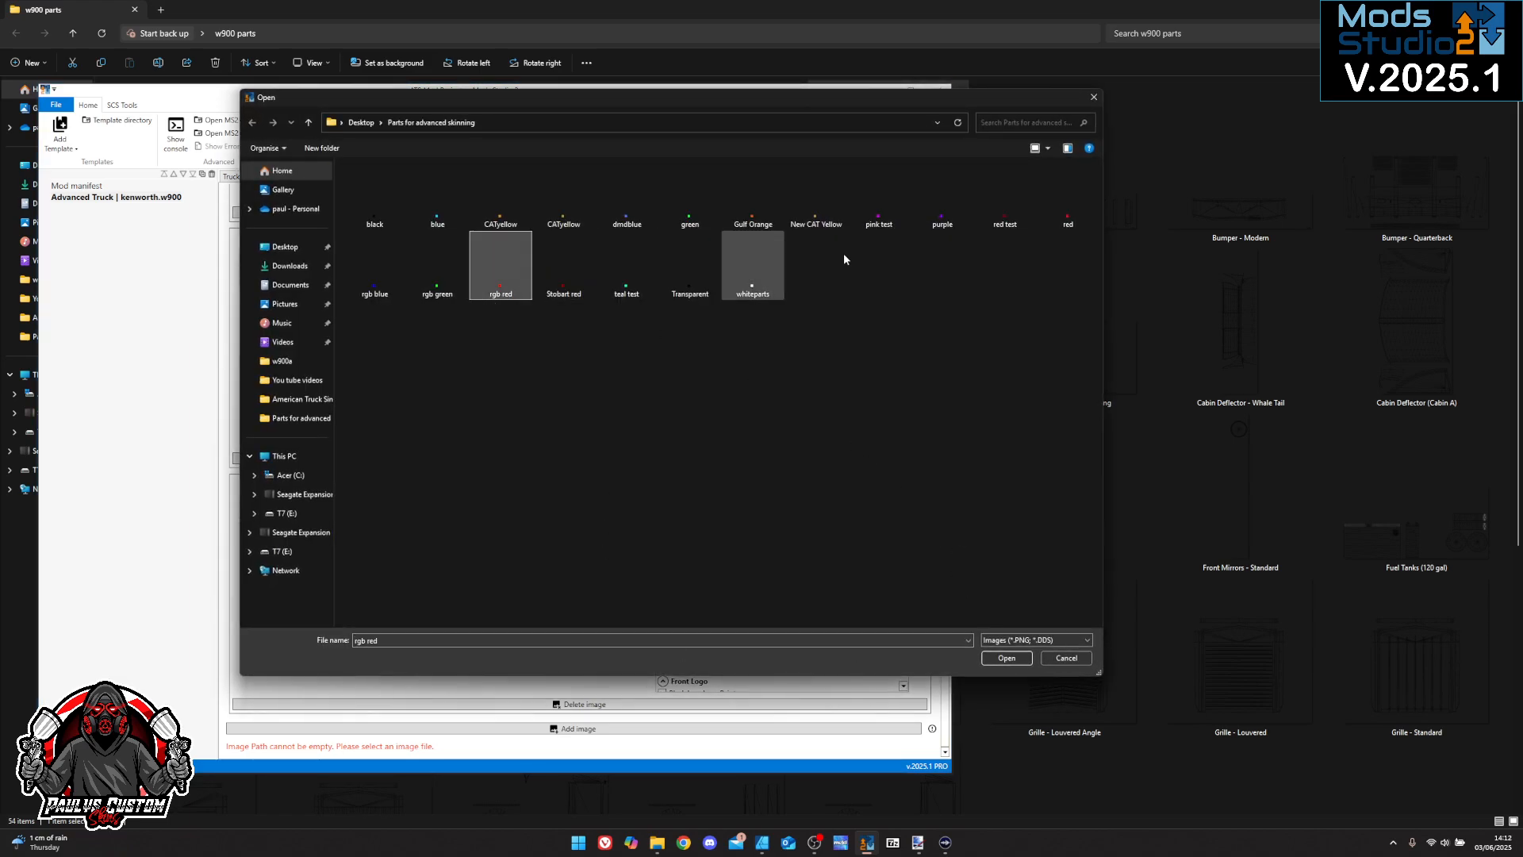
left_click(1068, 202)
left_click(1006, 659)
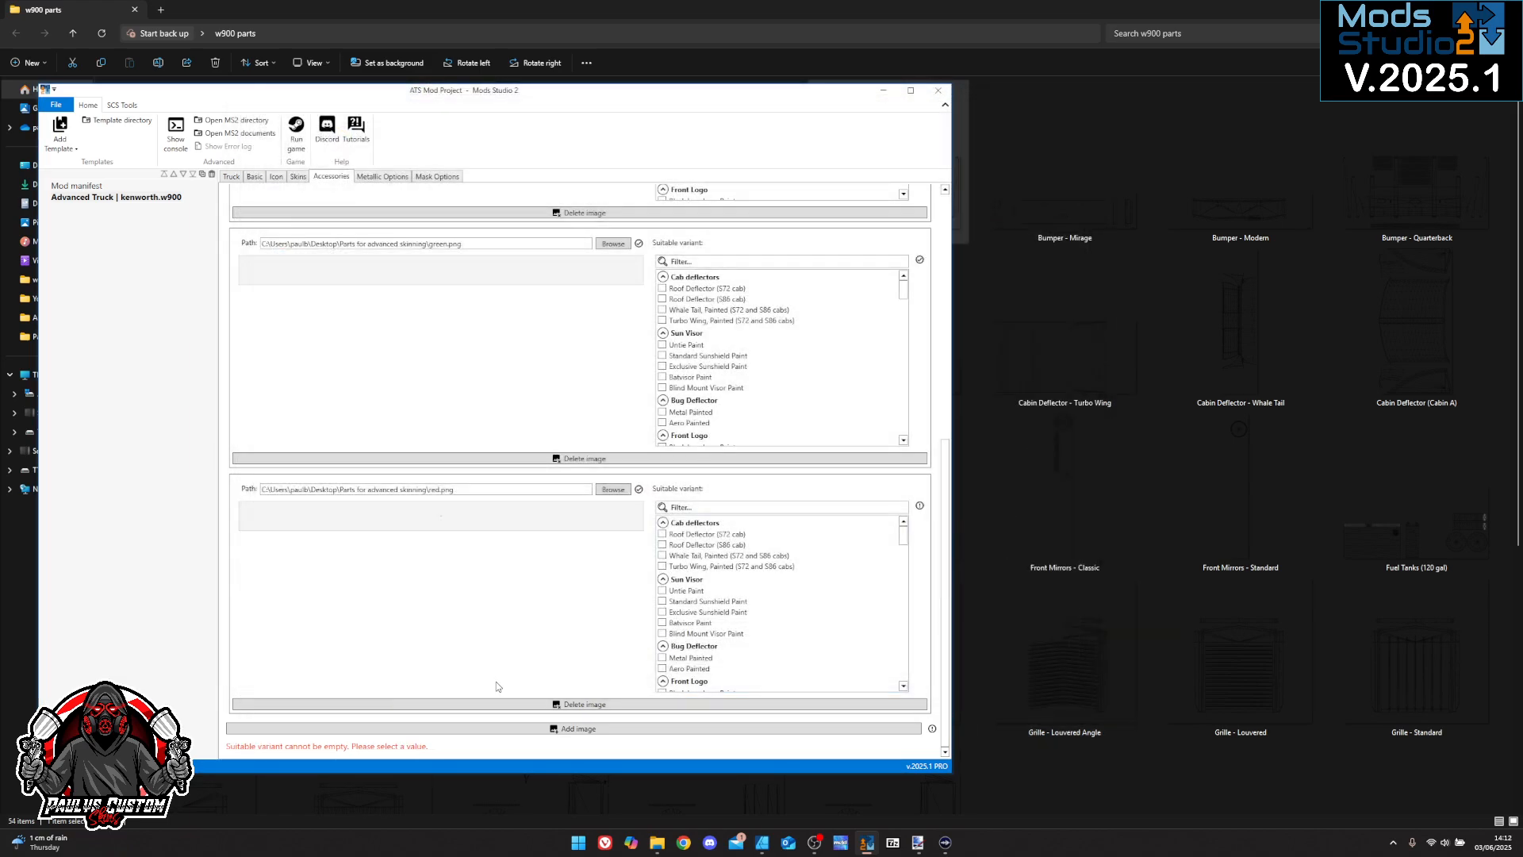
Look through the red image's suitable variants and check the preview of the Paint and Chrome 235 gal long tank
scroll(774, 641, "down", 2)
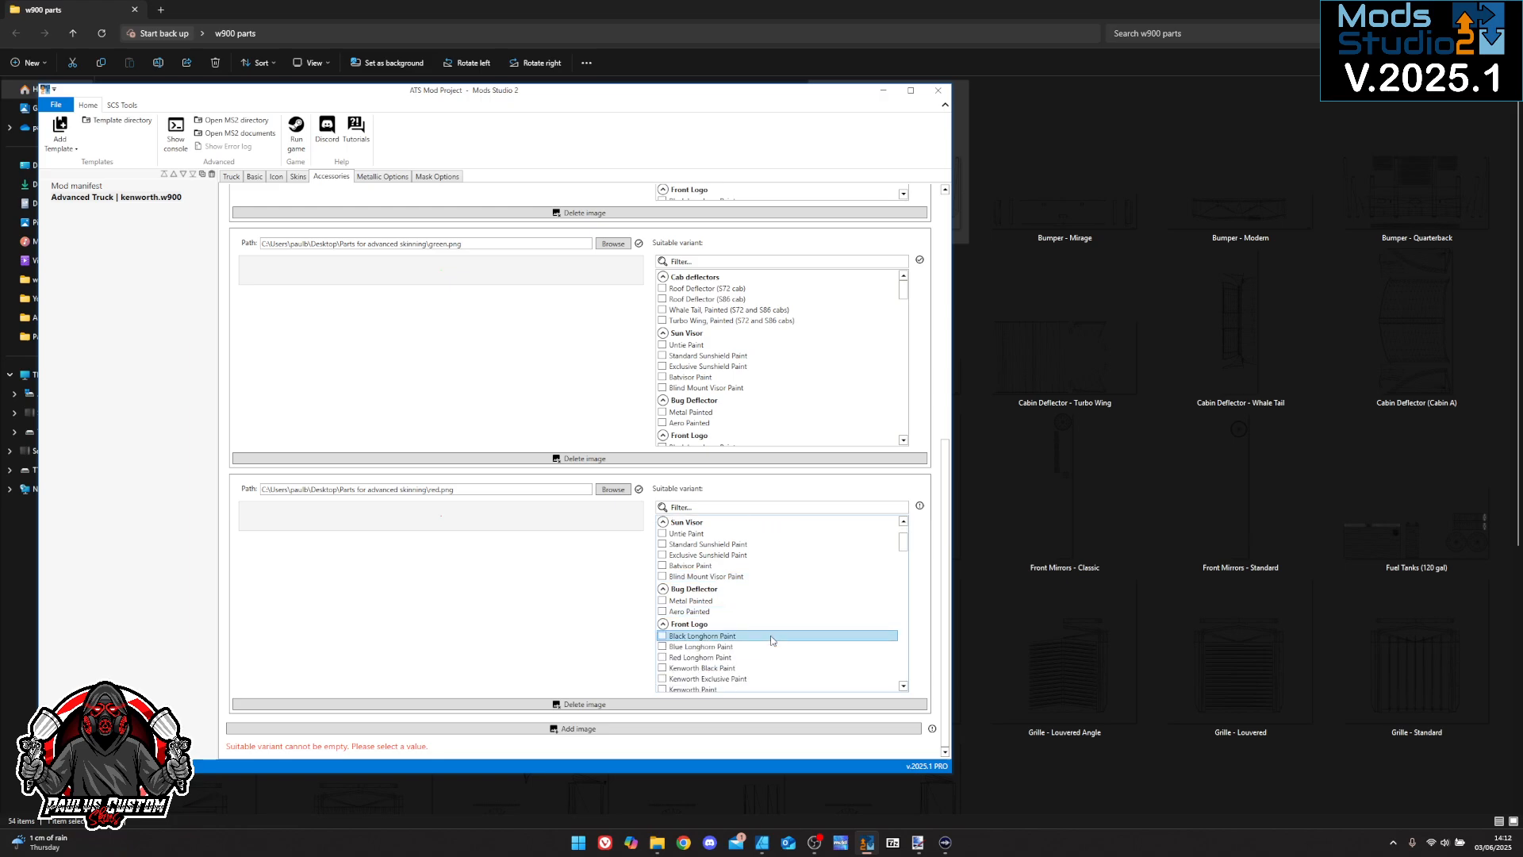
scroll(773, 641, "down", 5)
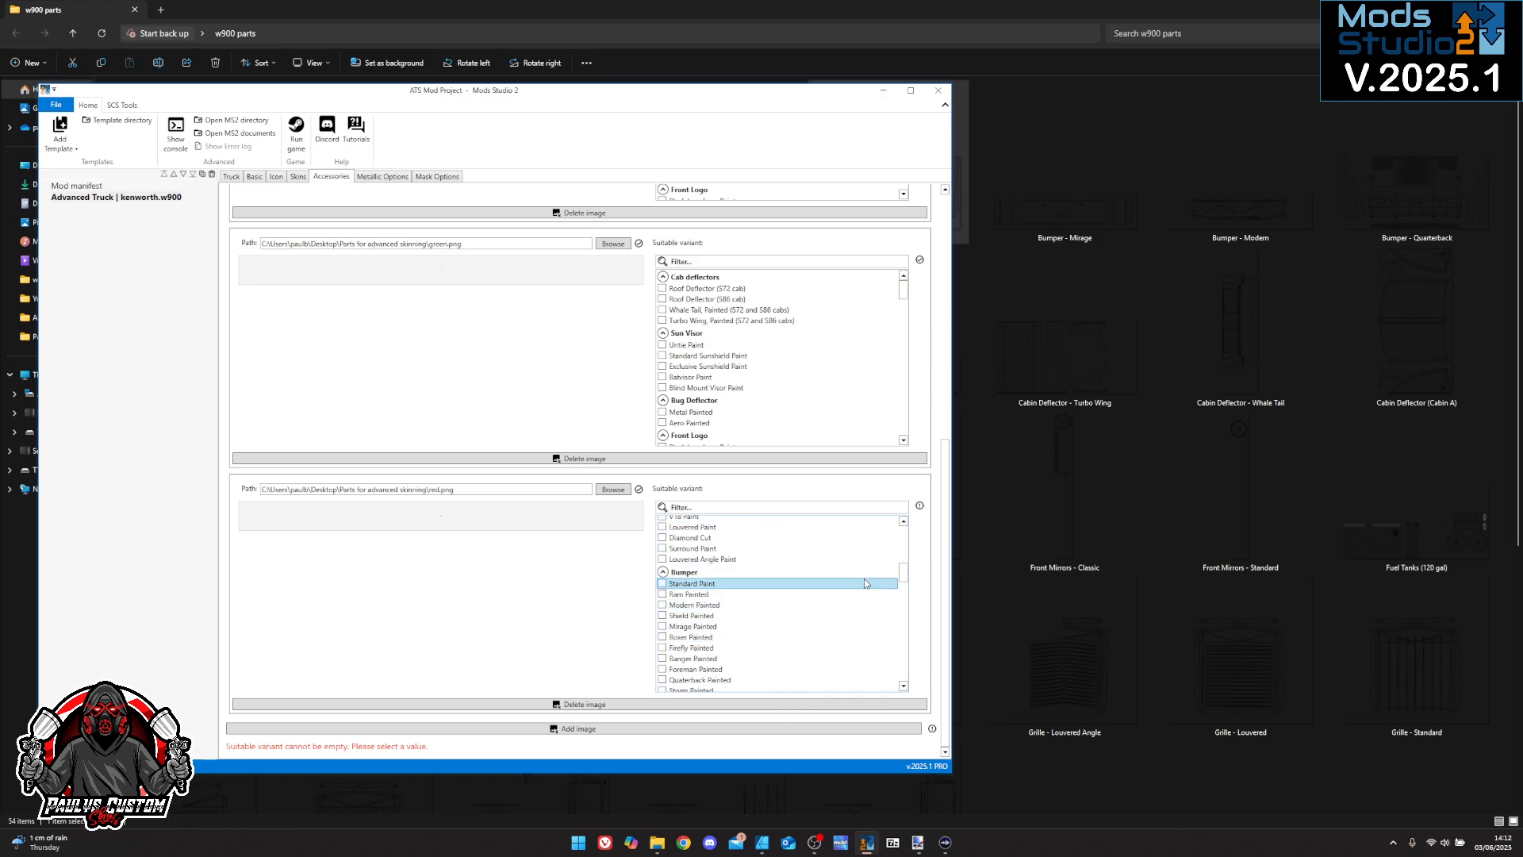
left_click_drag(904, 568, 909, 637)
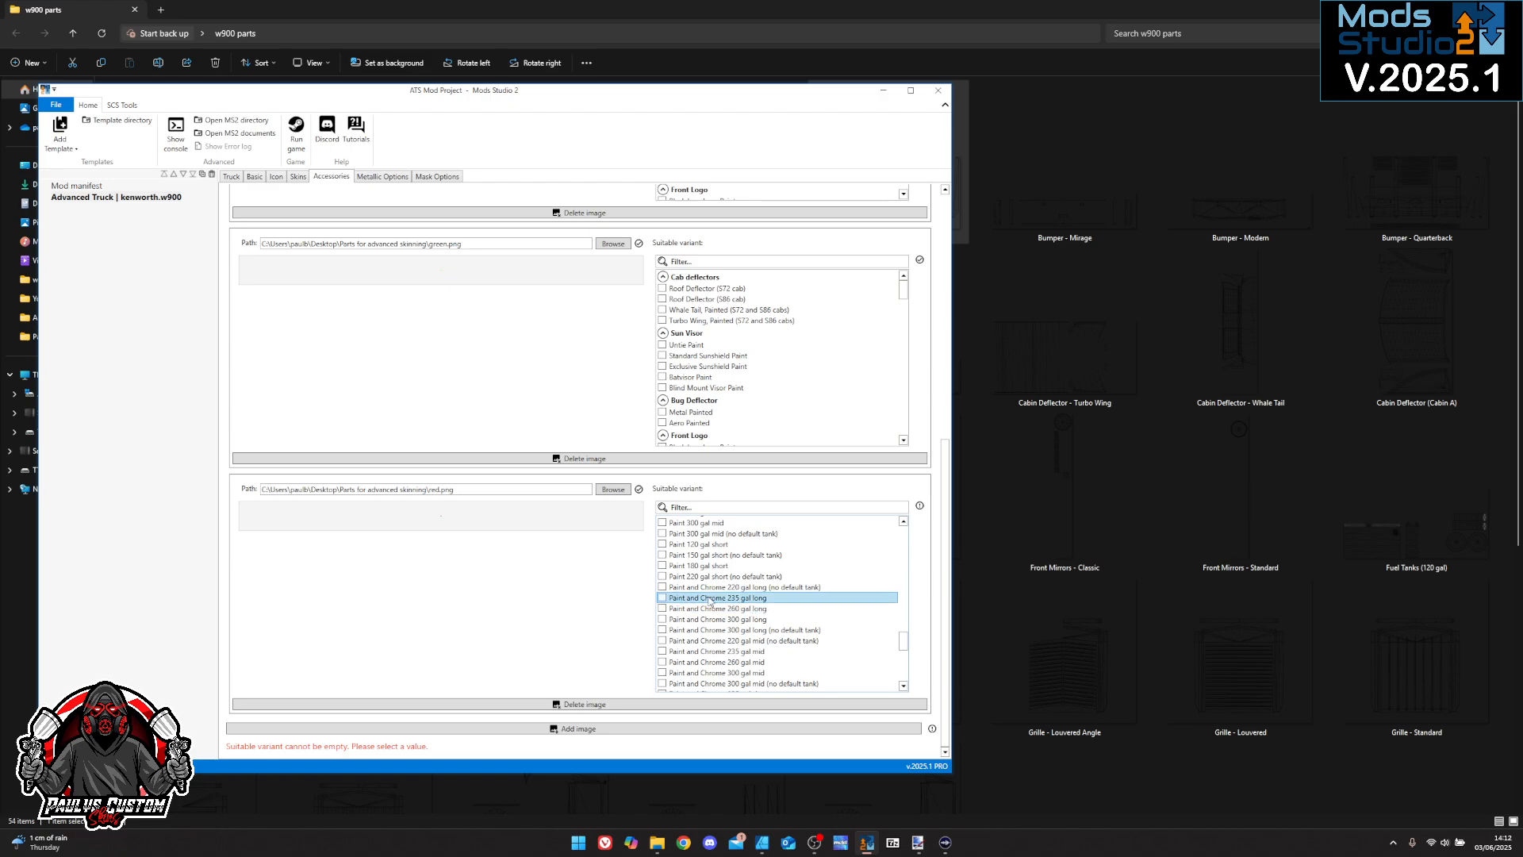
mouse_move(710, 602)
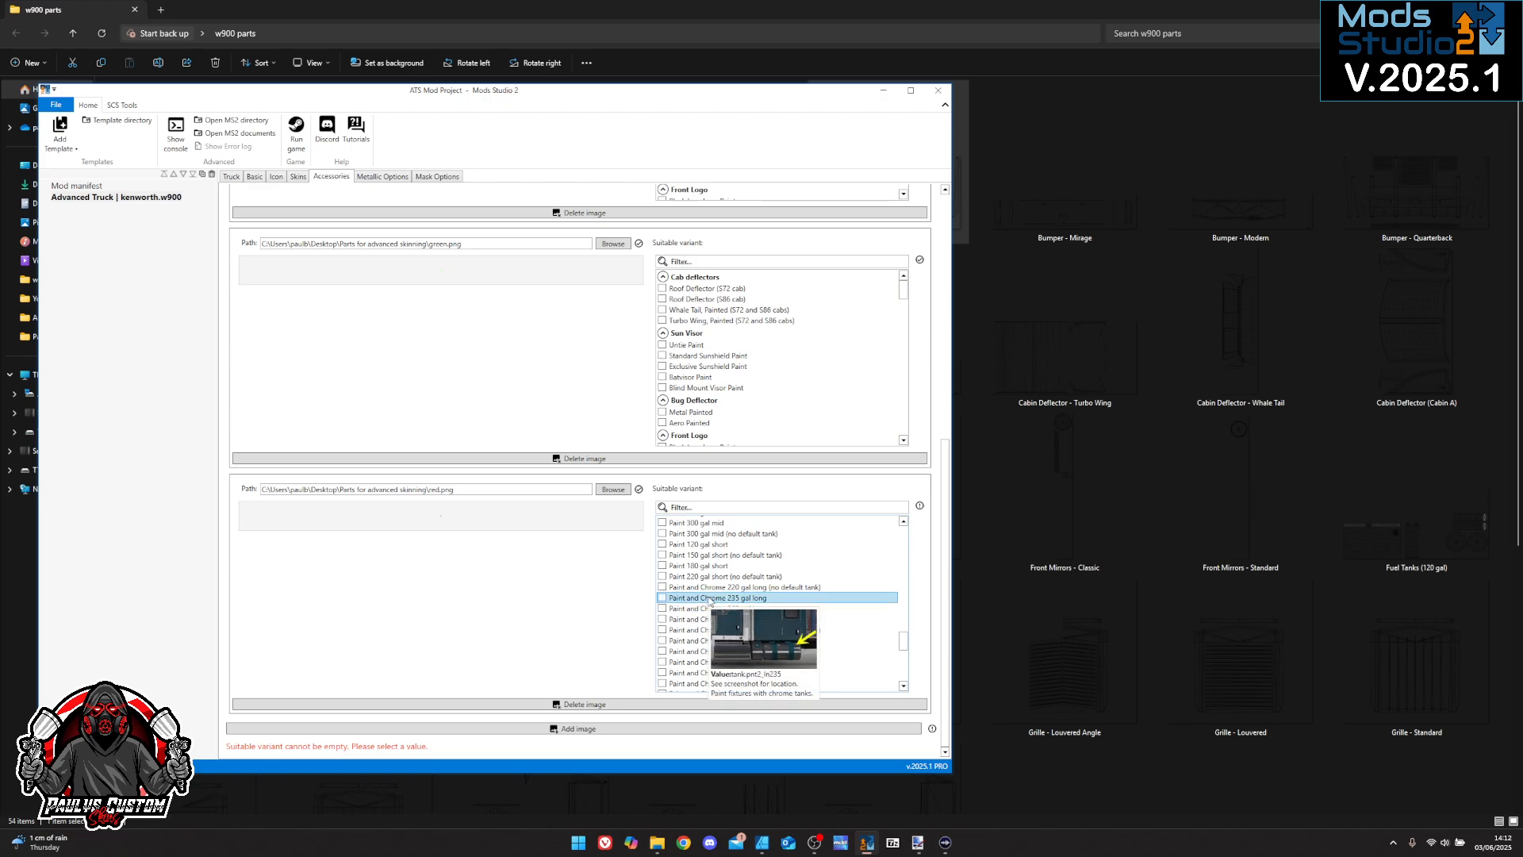
scroll(702, 591, "up", 4)
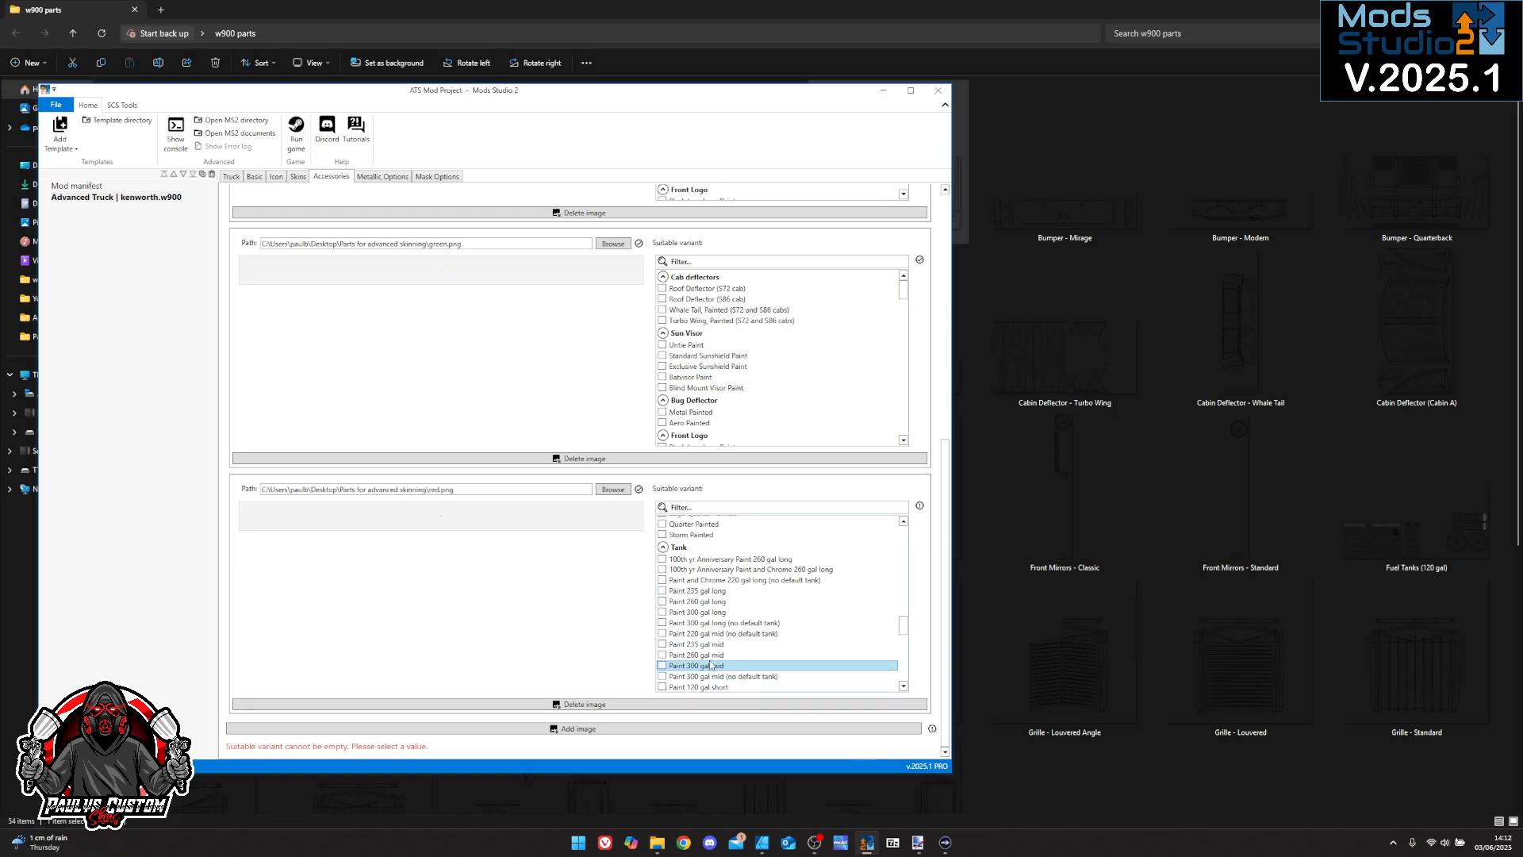
Switch to the w900 parts folder and open the Rear Fender - Hump Double template image for editing
left_click(884, 92)
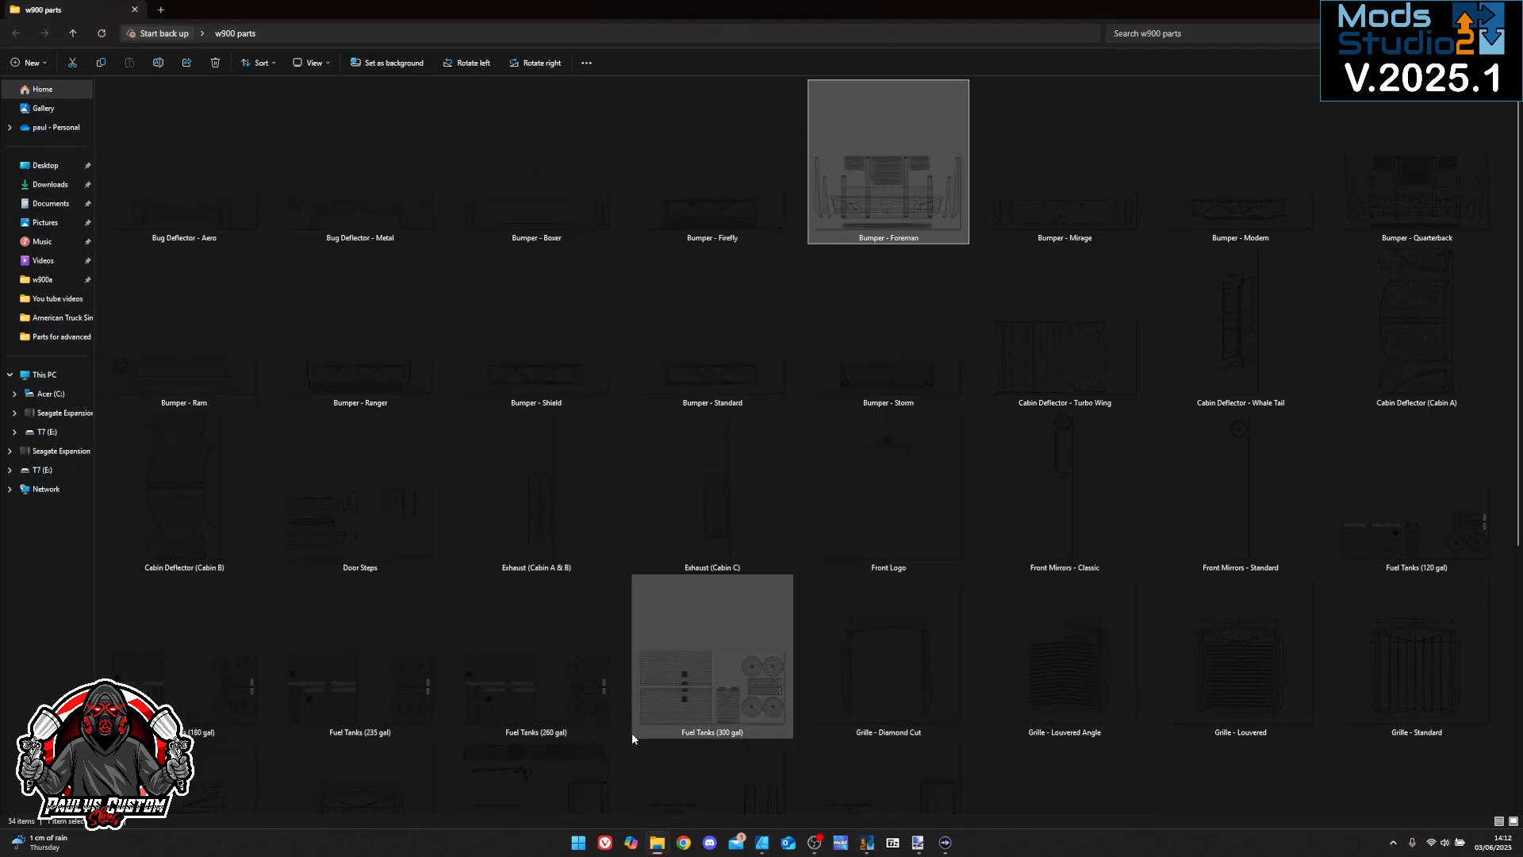
scroll(875, 785, "down", 5)
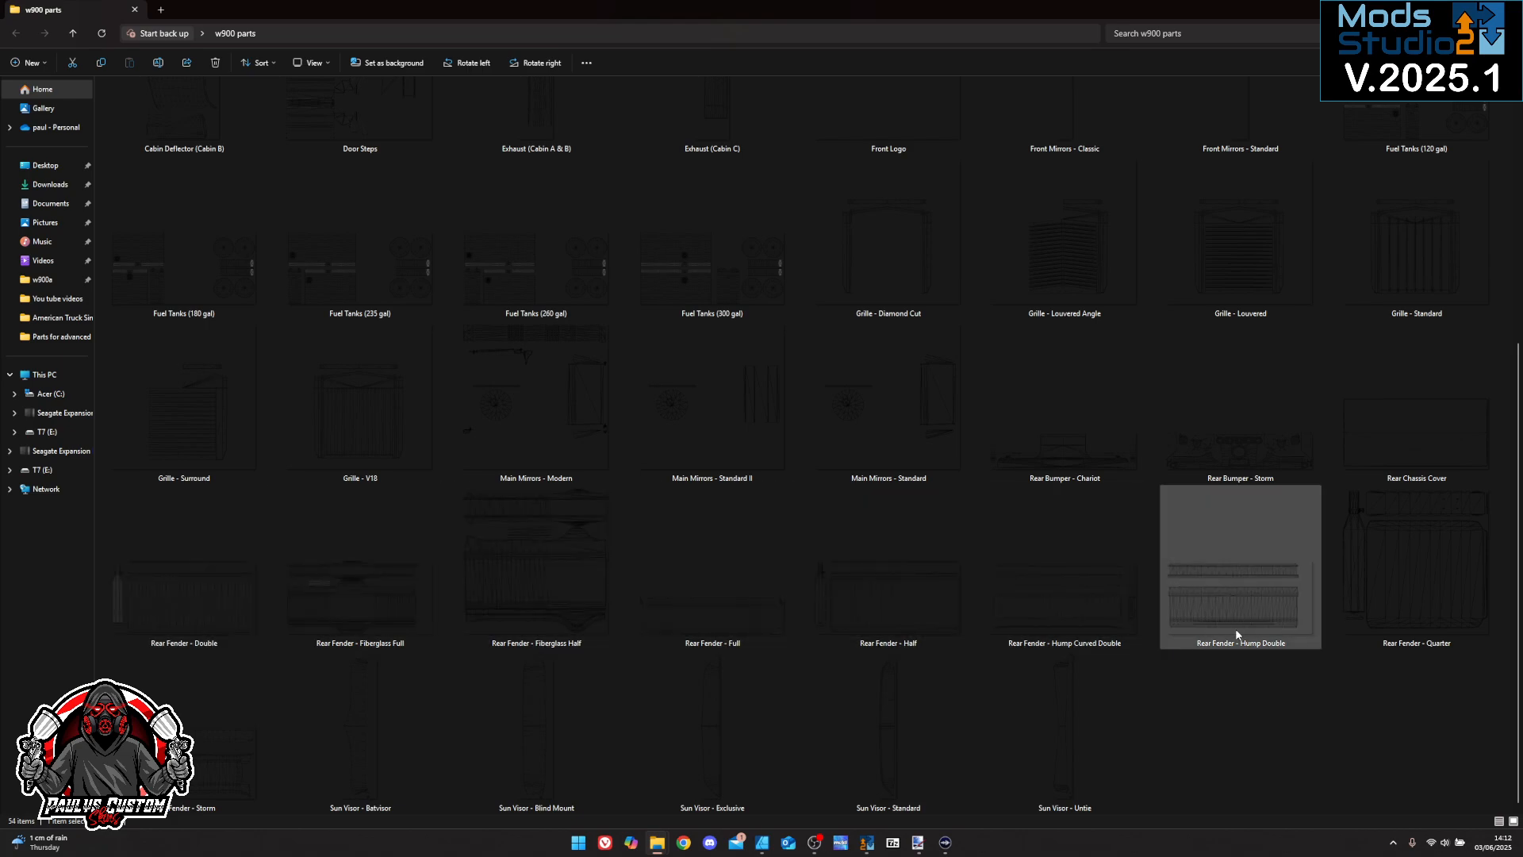
double_click(1264, 606)
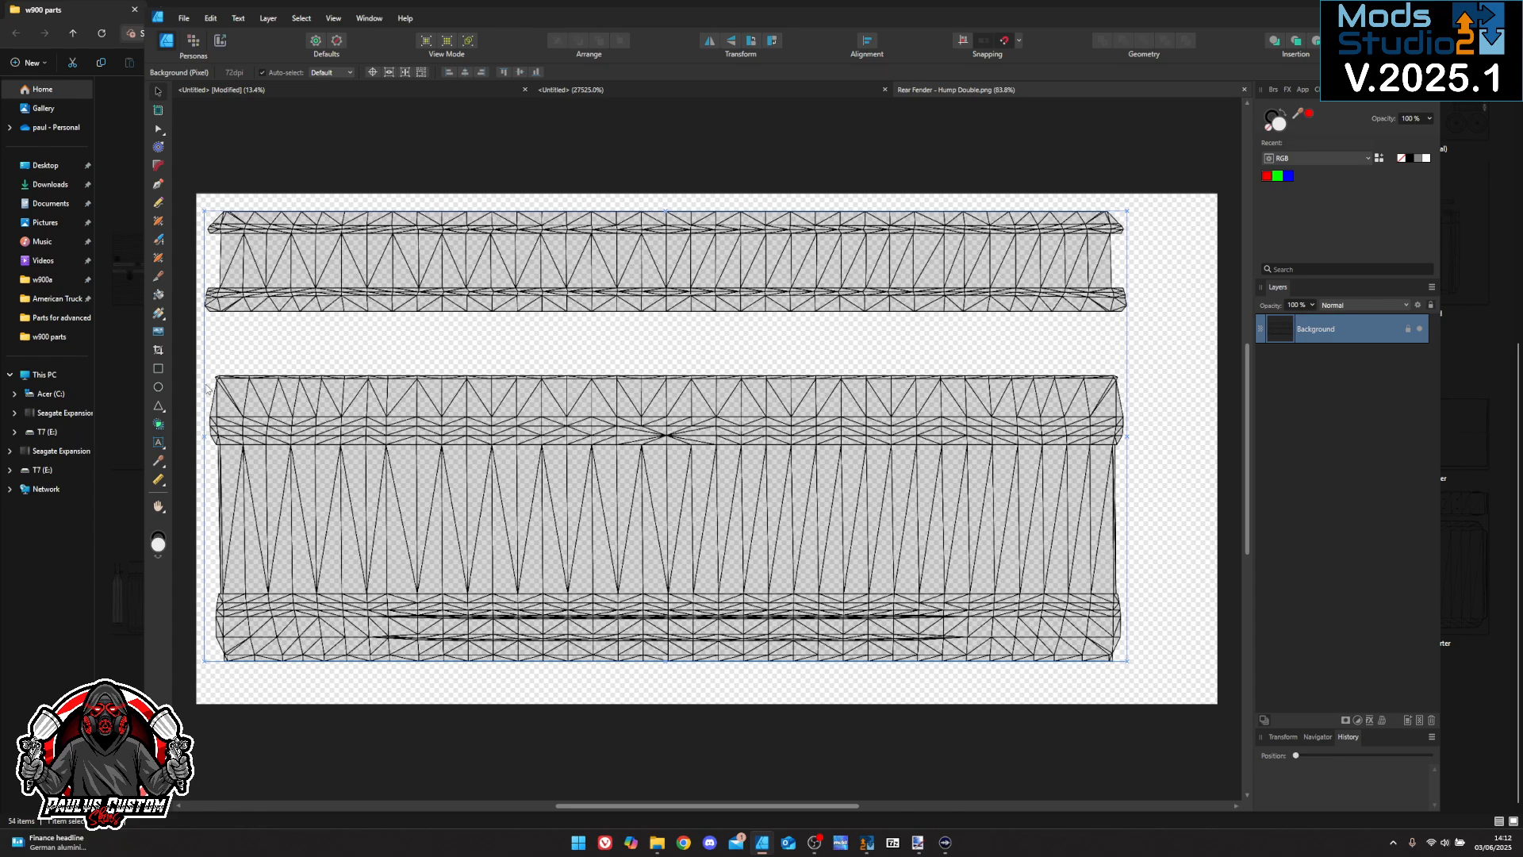
Draw a rectangle across the middle of the lower fender panel, fill it black, and hide the Background template layer
left_click(159, 368)
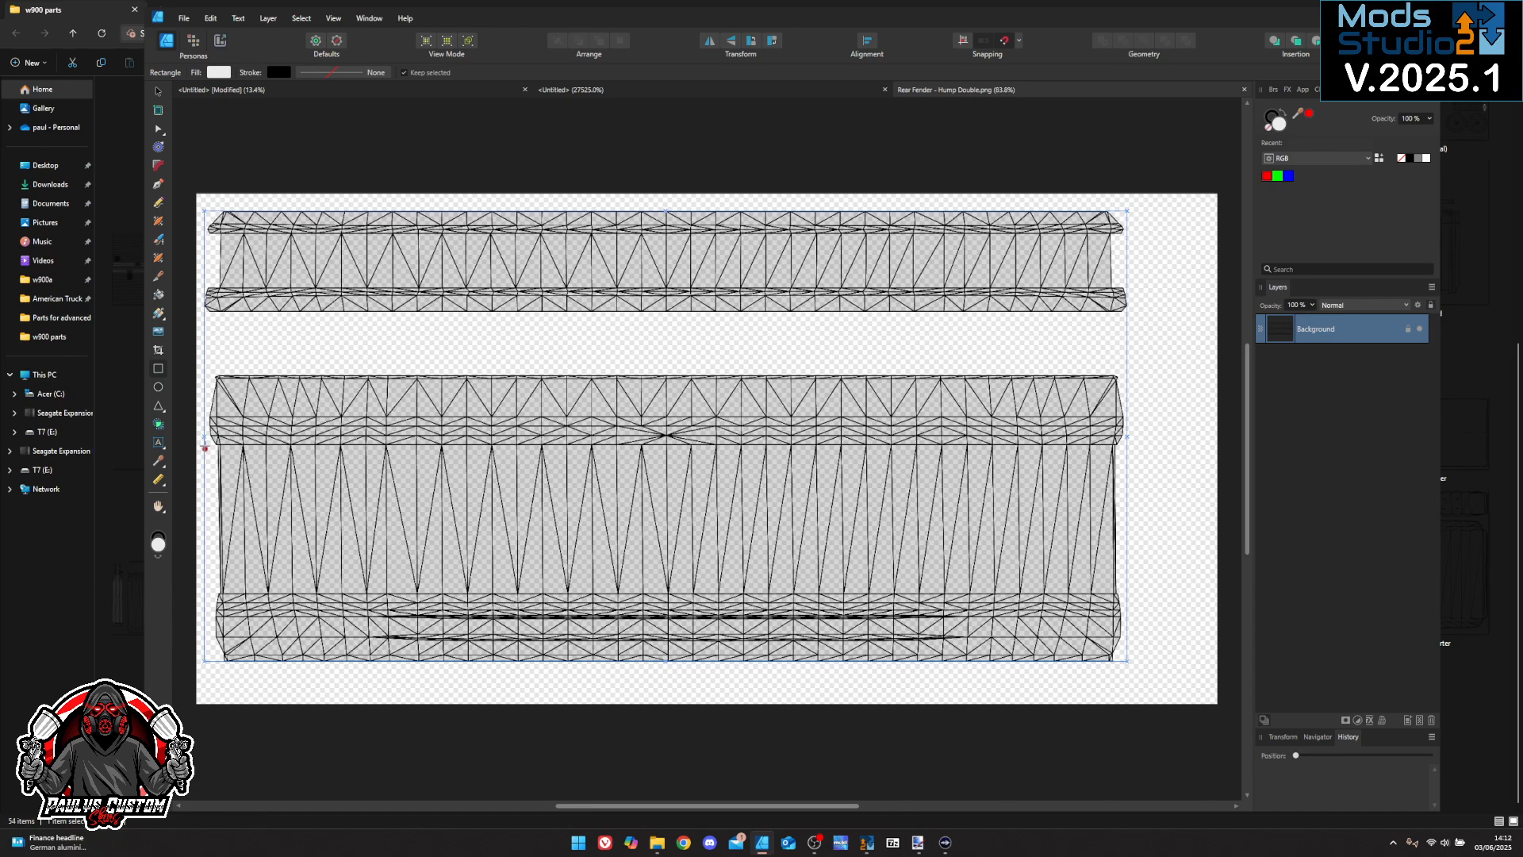
left_click_drag(203, 436, 1137, 603)
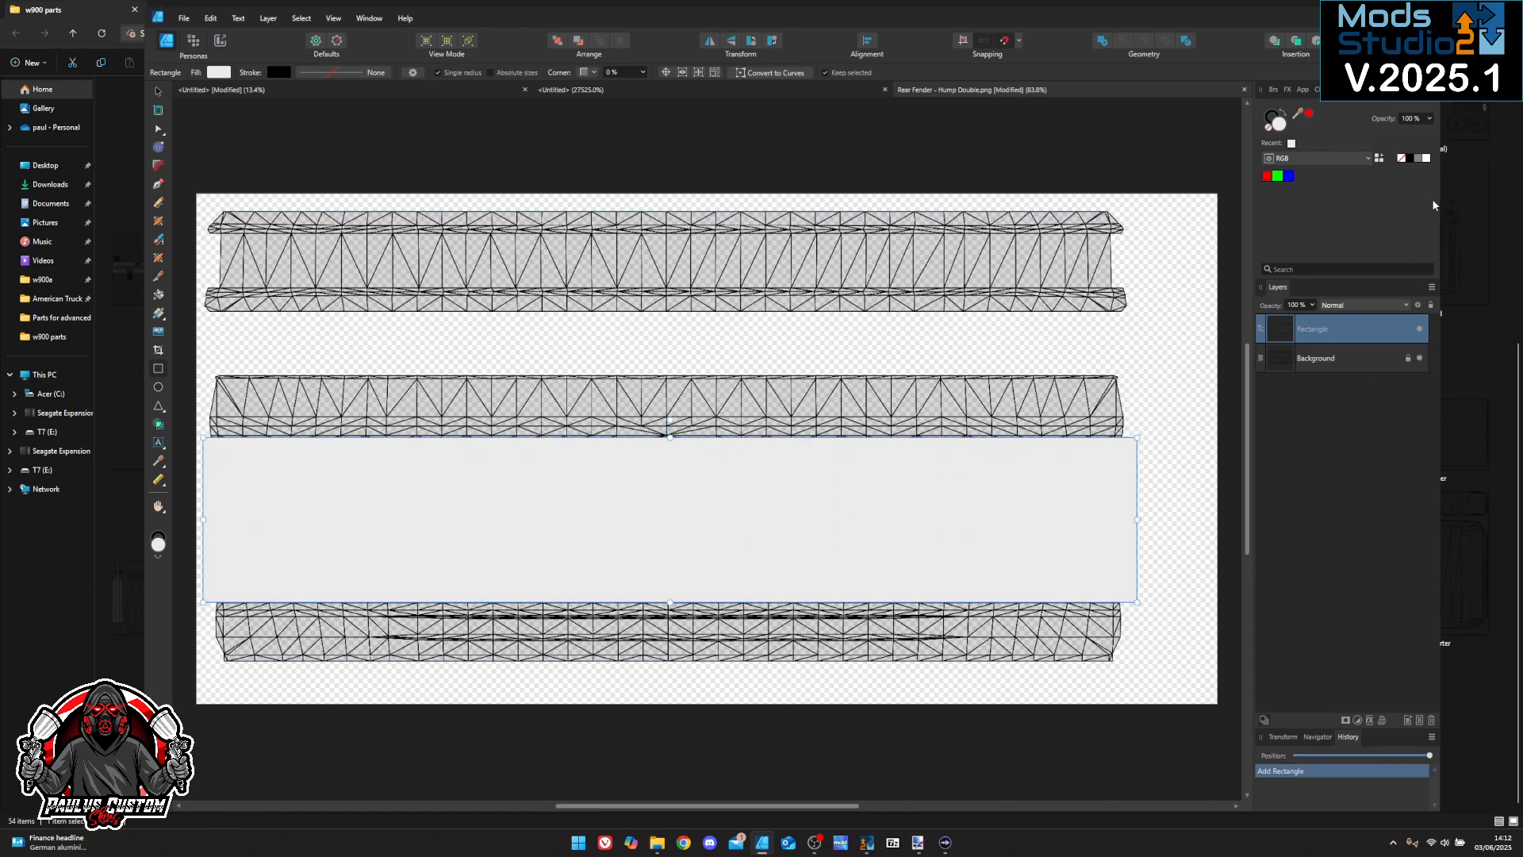
left_click(1412, 158)
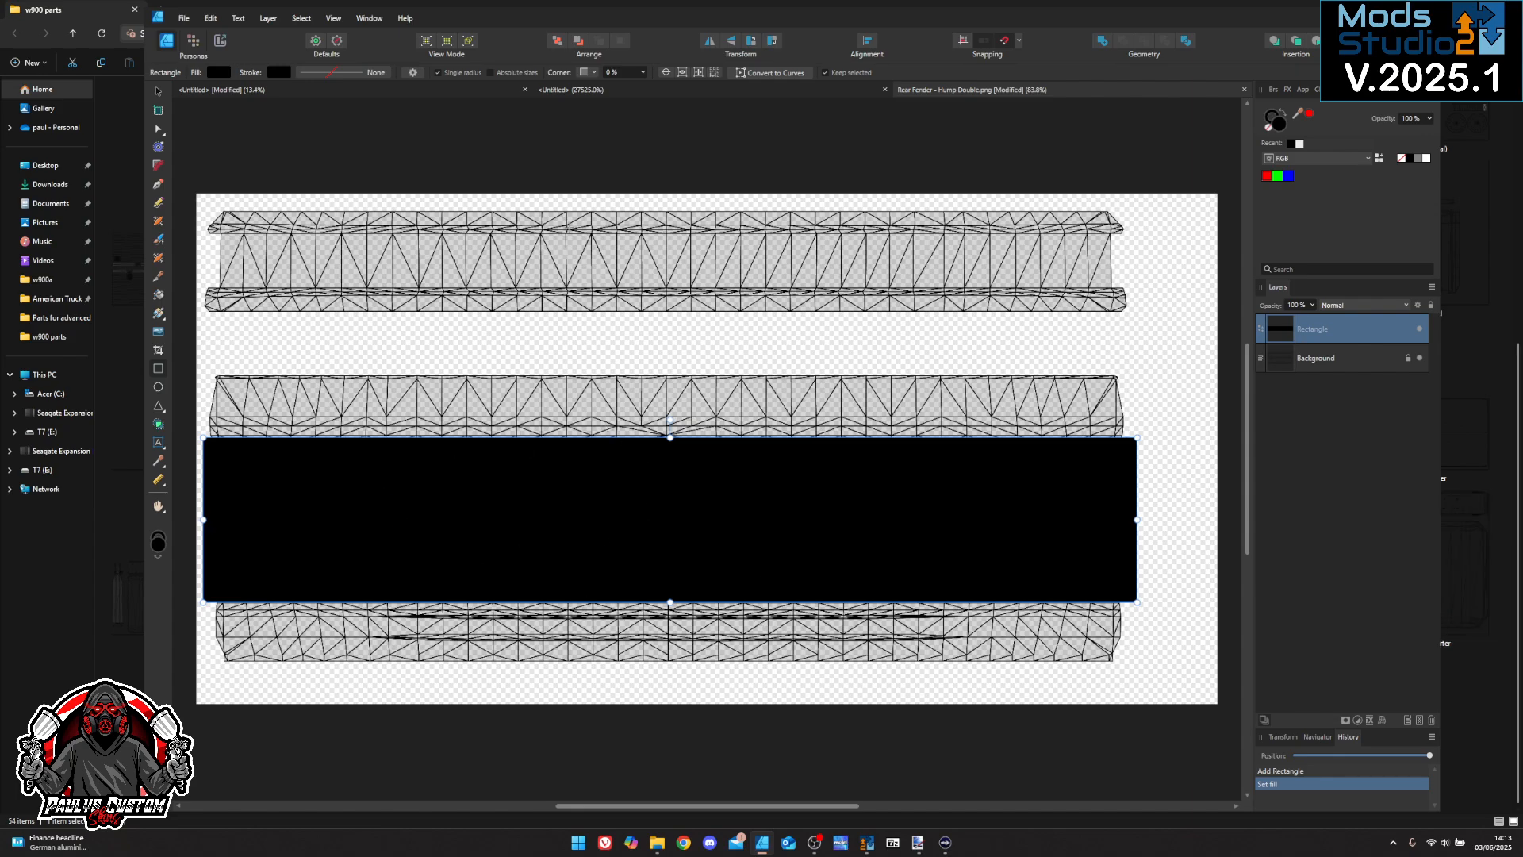
left_click(1420, 359)
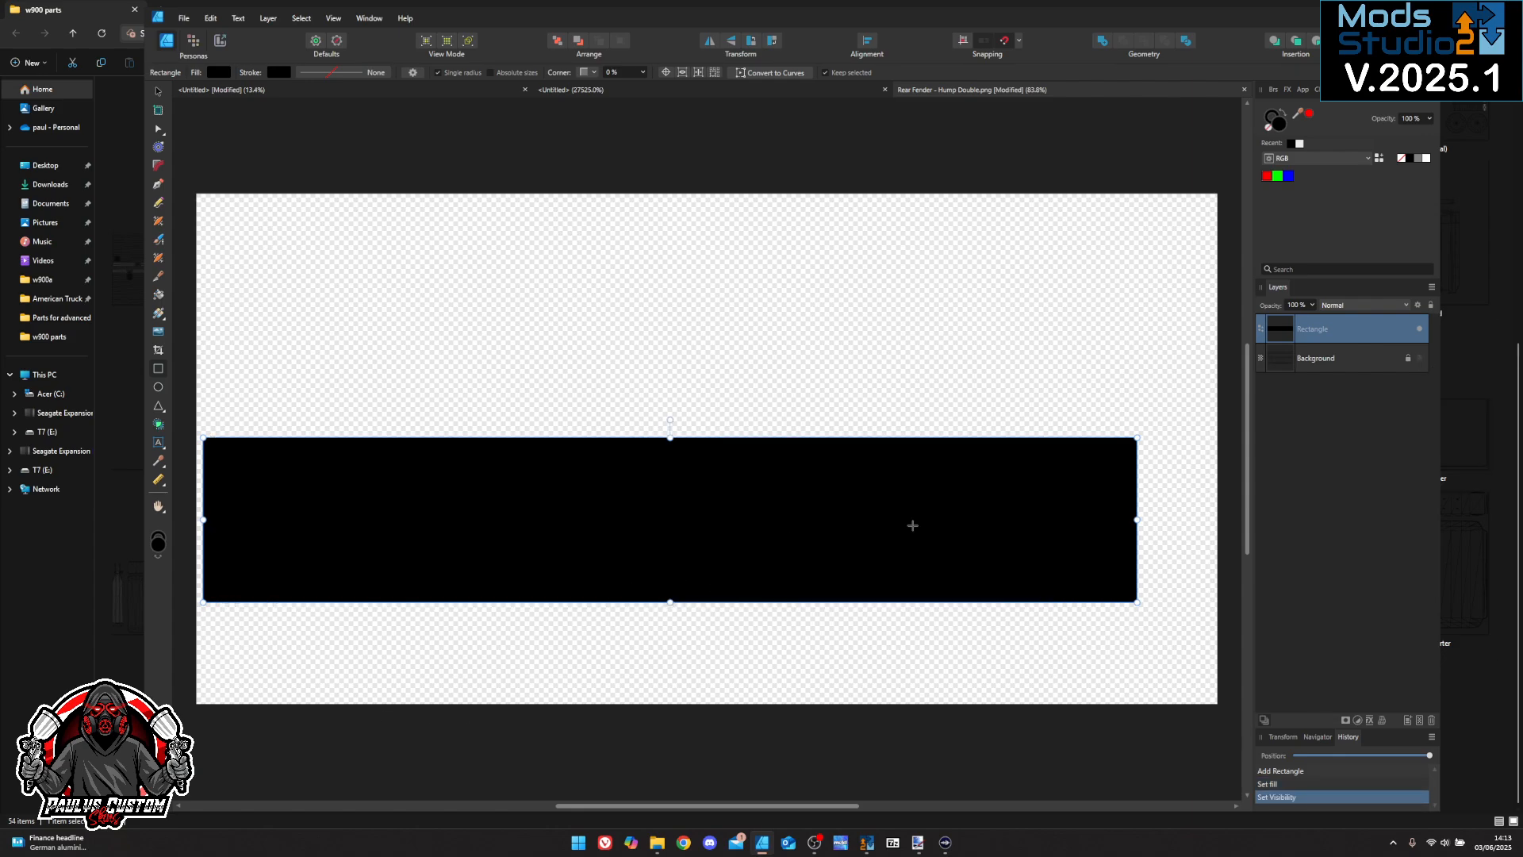
left_click(183, 19)
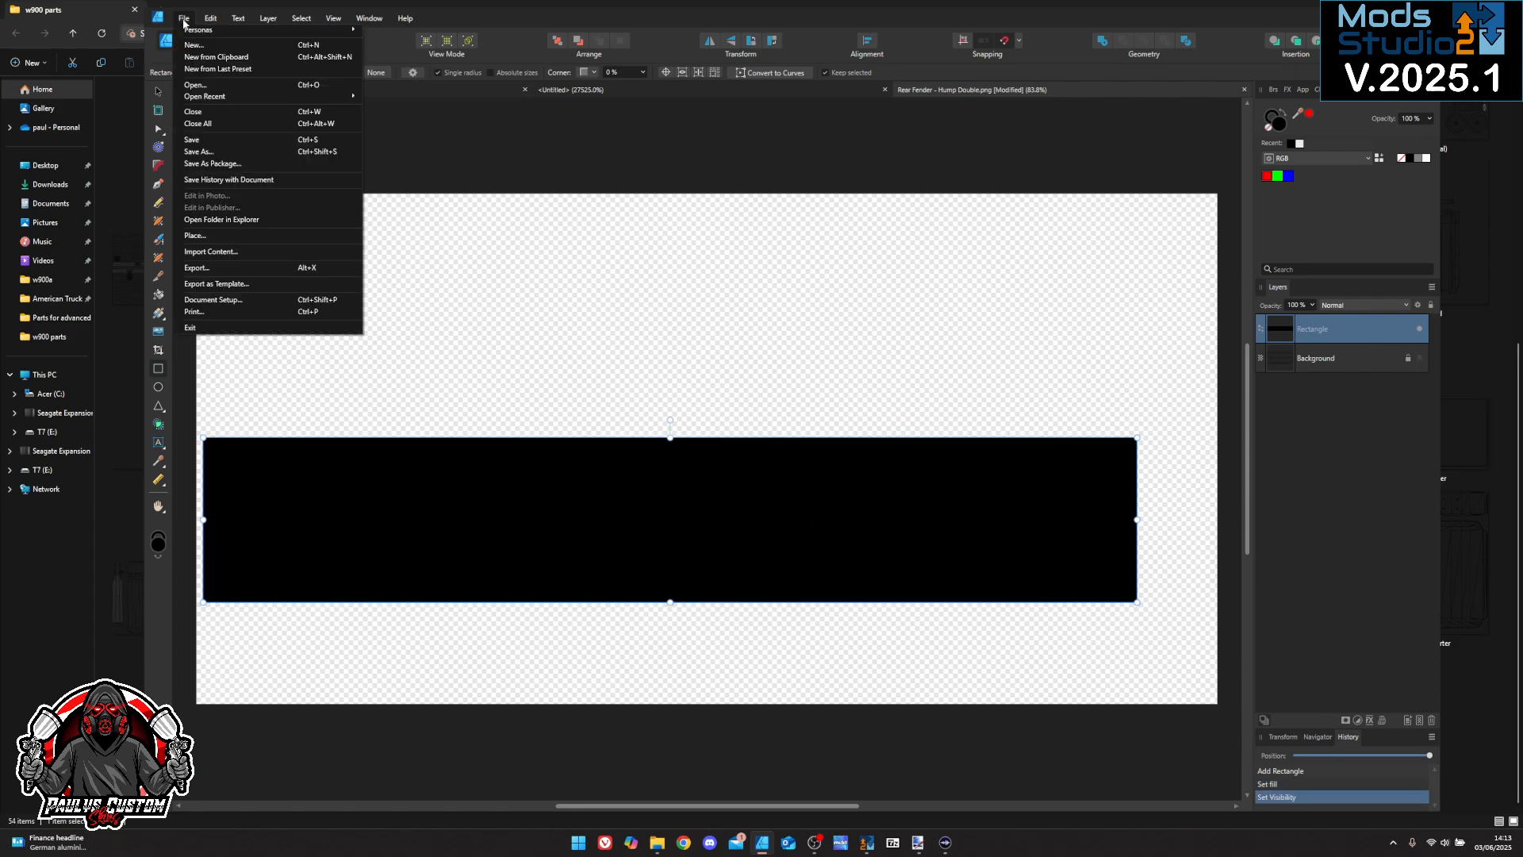
left_click(195, 267)
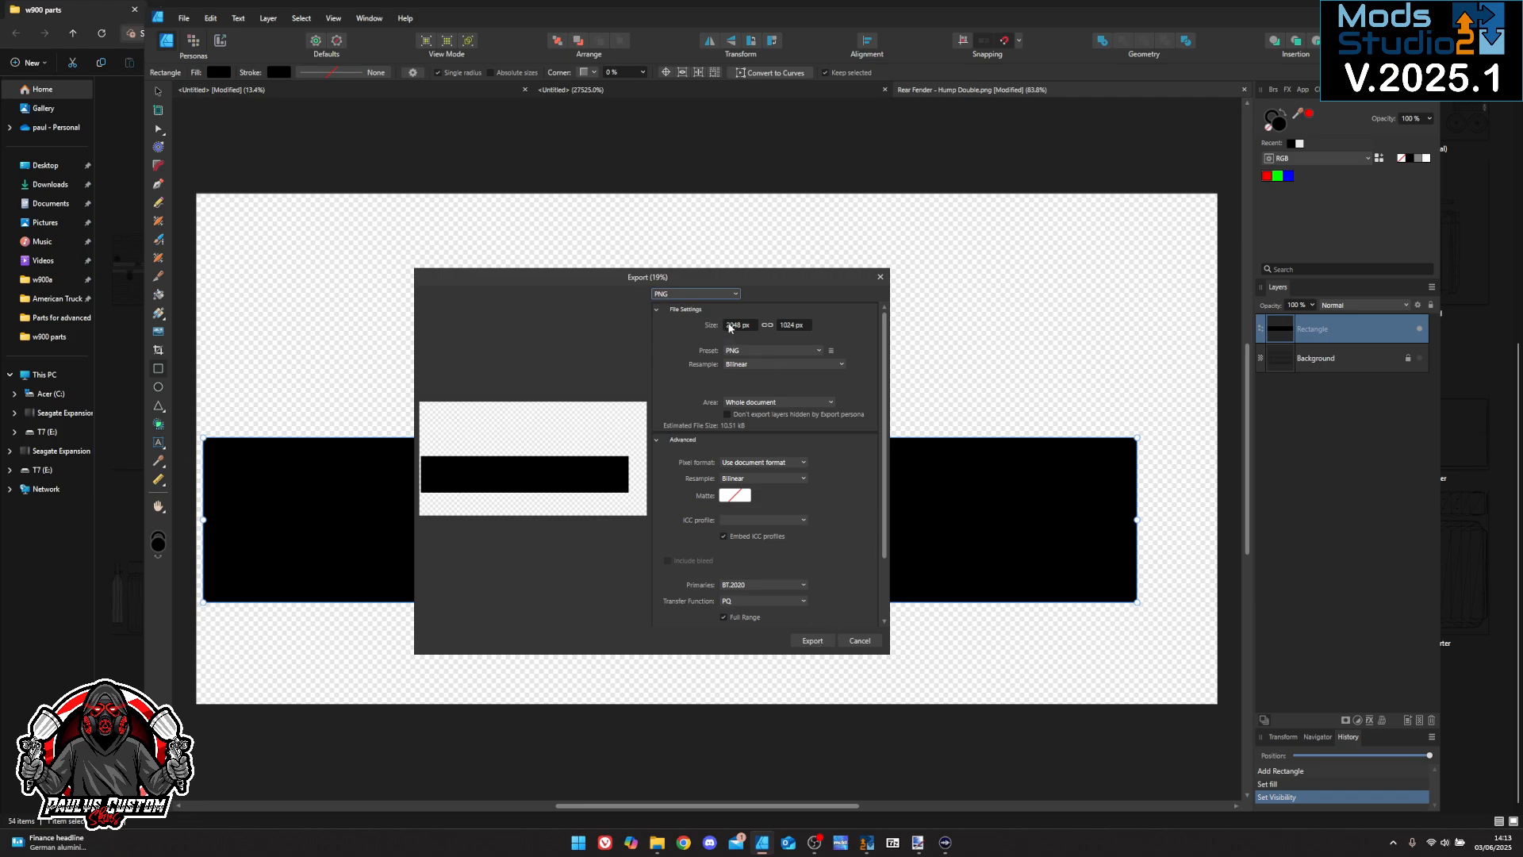
left_click(819, 640)
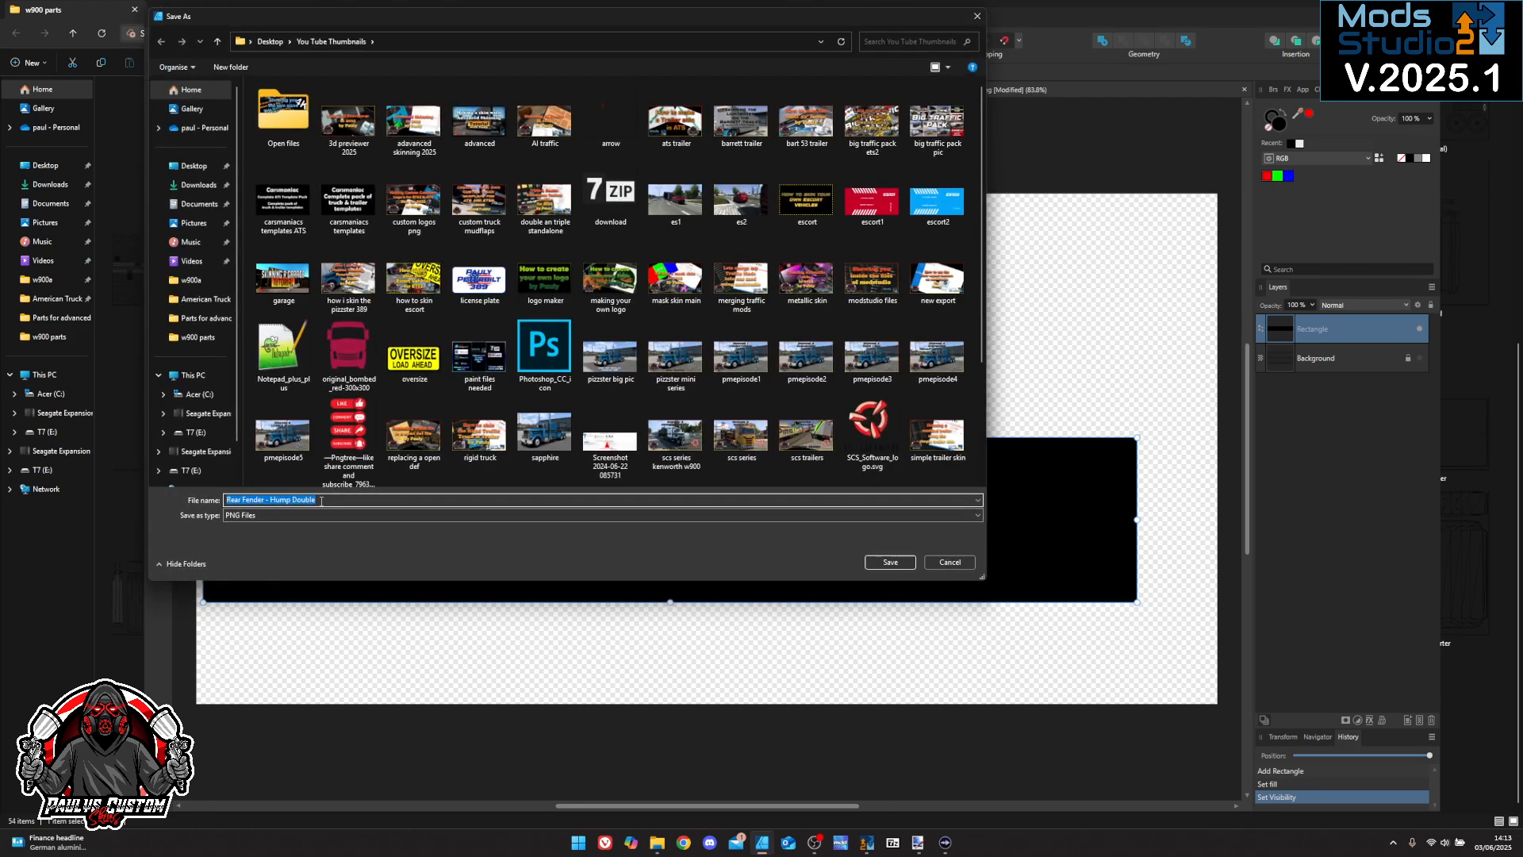
left_click(950, 563)
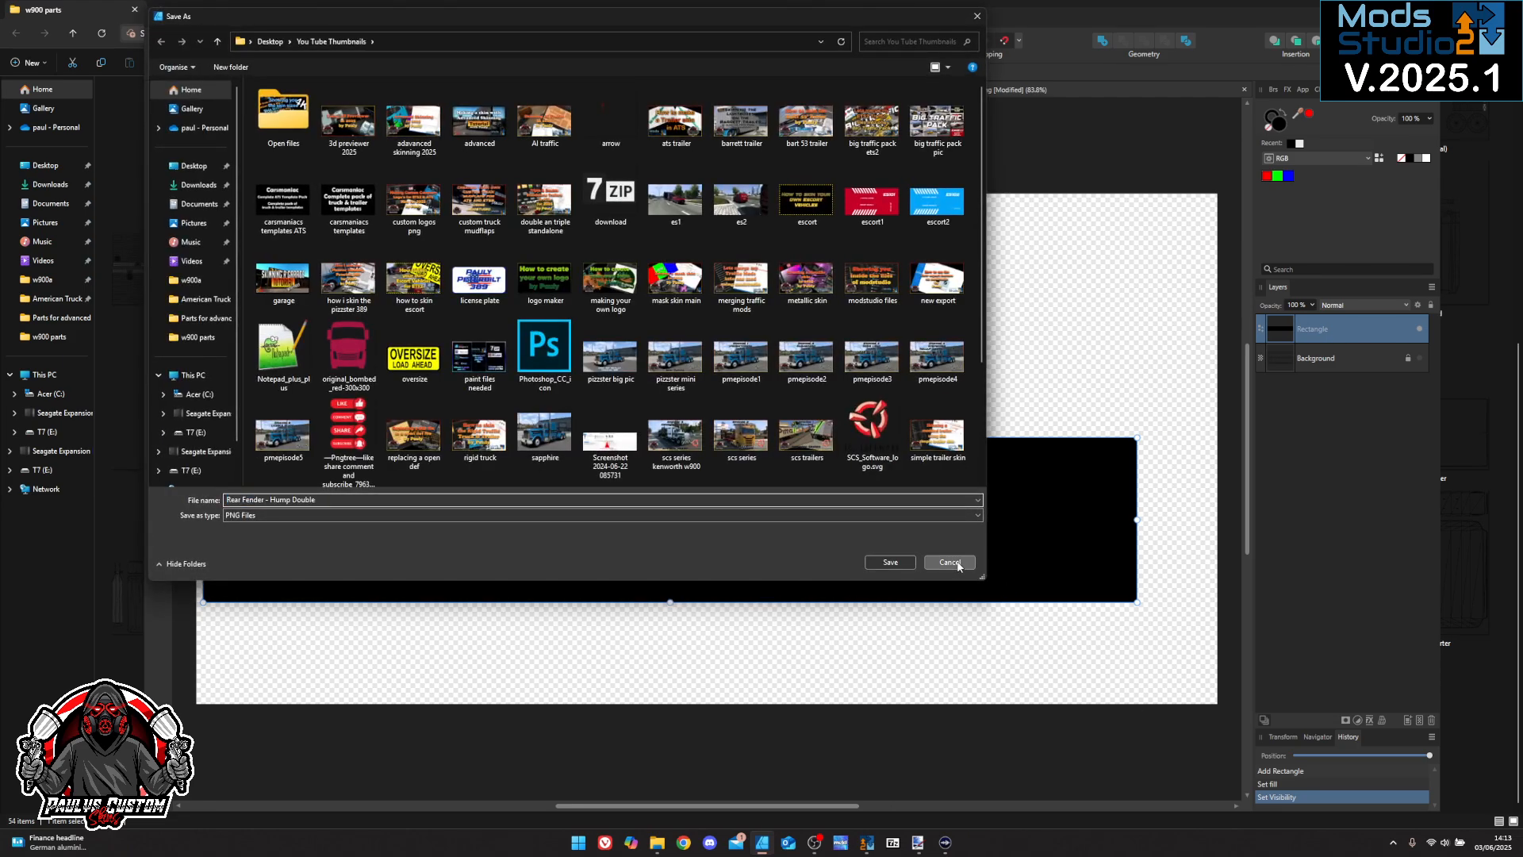
Switch back to Mods Studio 2 and assign the Hump Curved Double rear fender variant to the red image
left_click(866, 846)
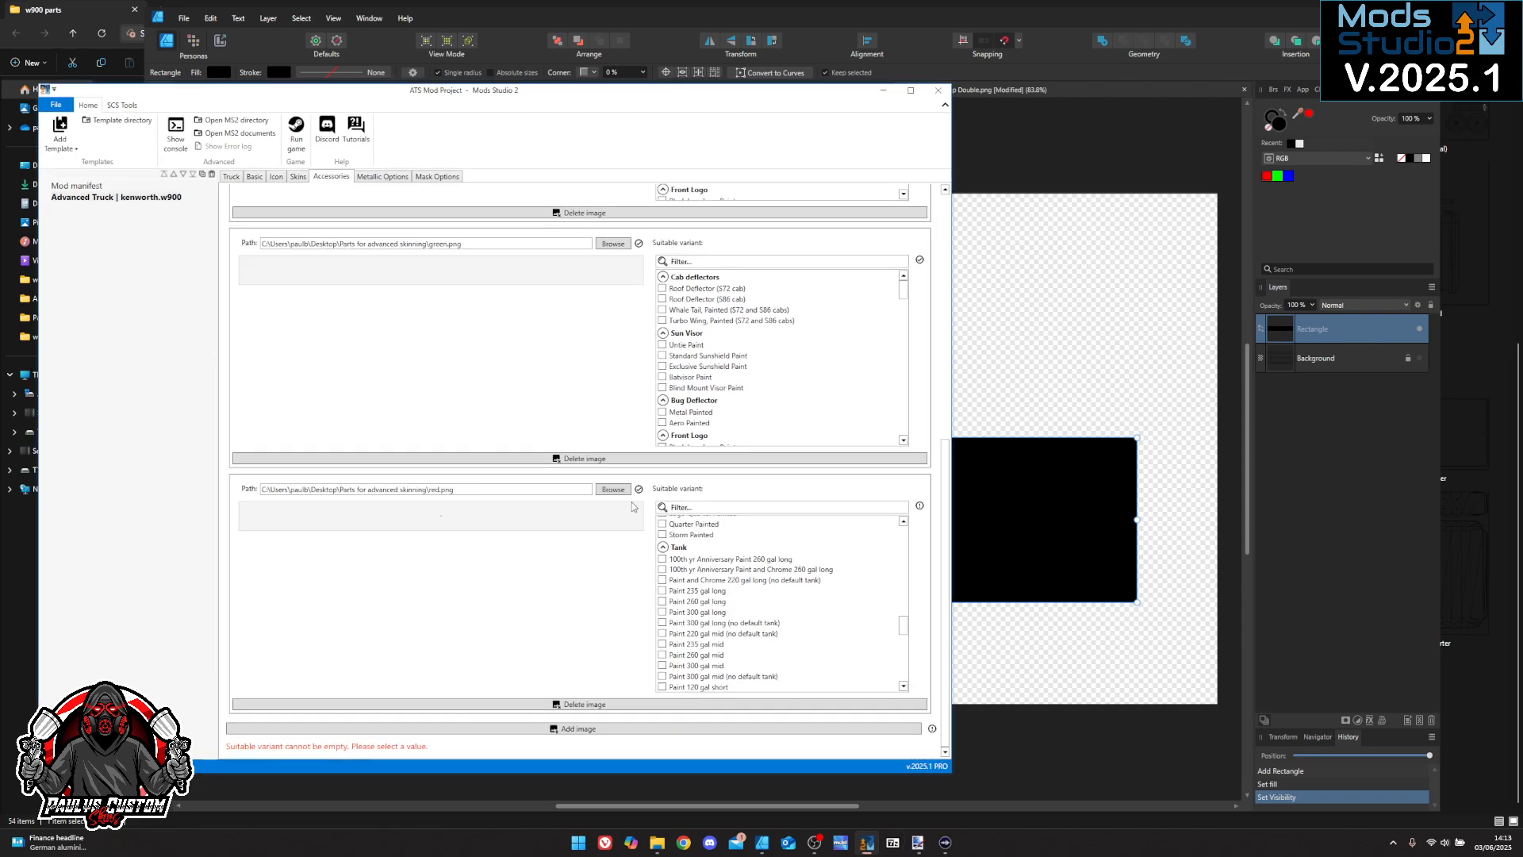
scroll(778, 587, "up", 2)
scroll(777, 587, "up", 6)
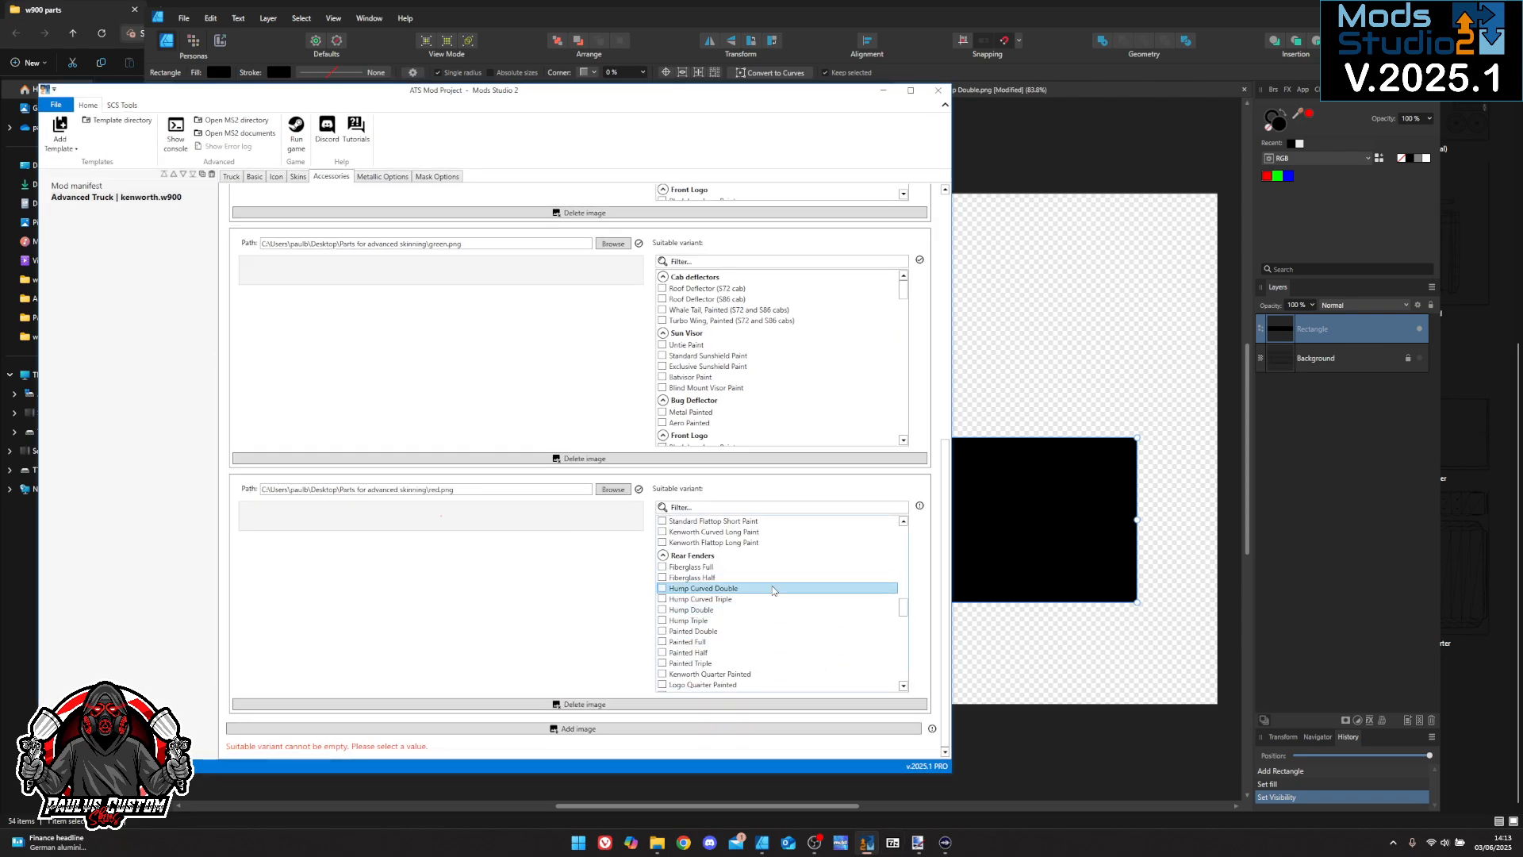
scroll(776, 582, "up", 4)
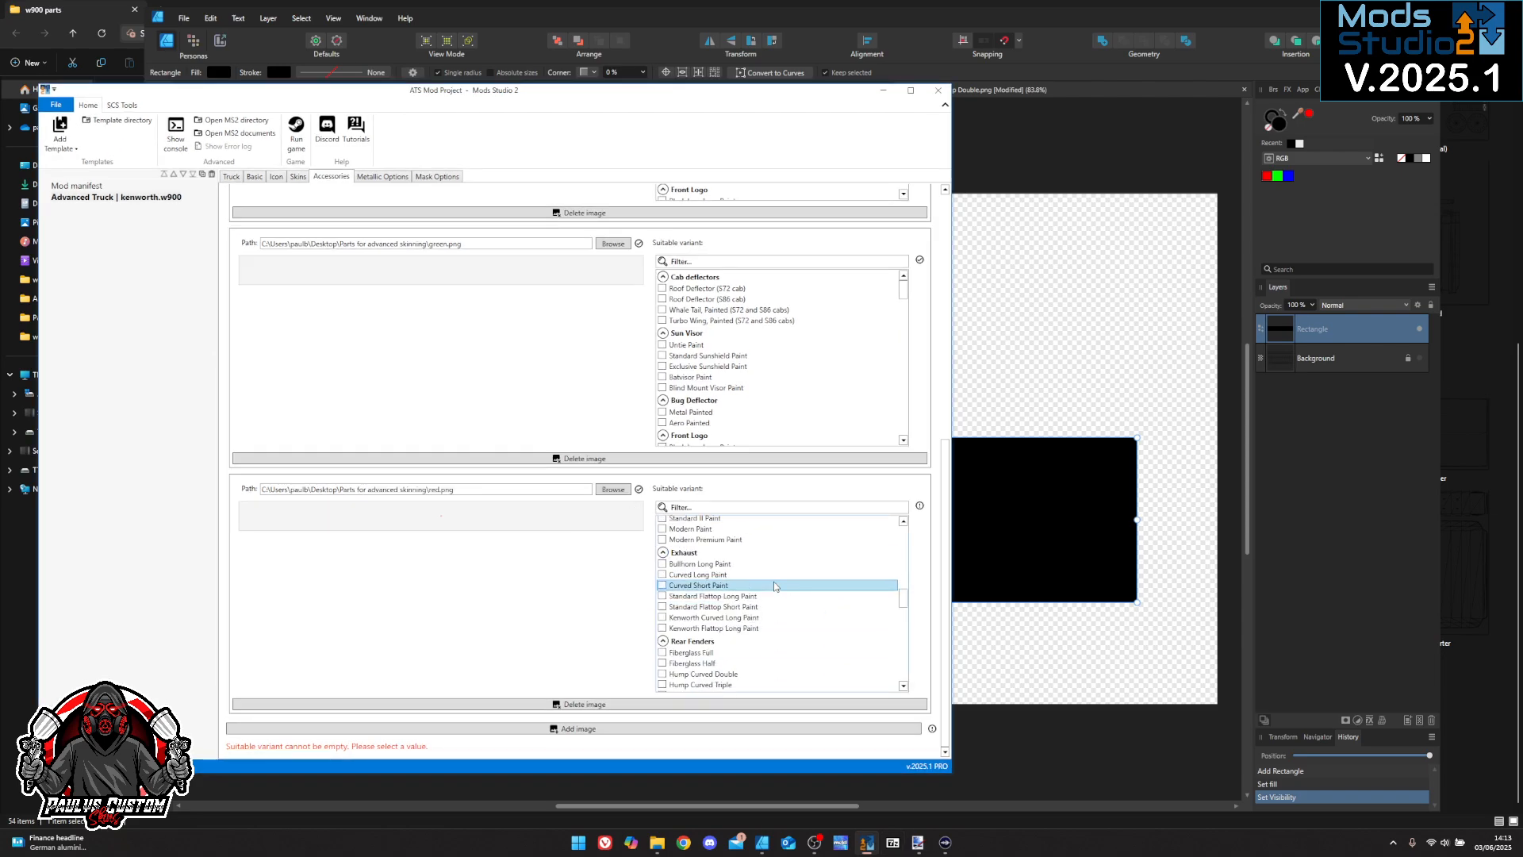
scroll(776, 580, "down", 4)
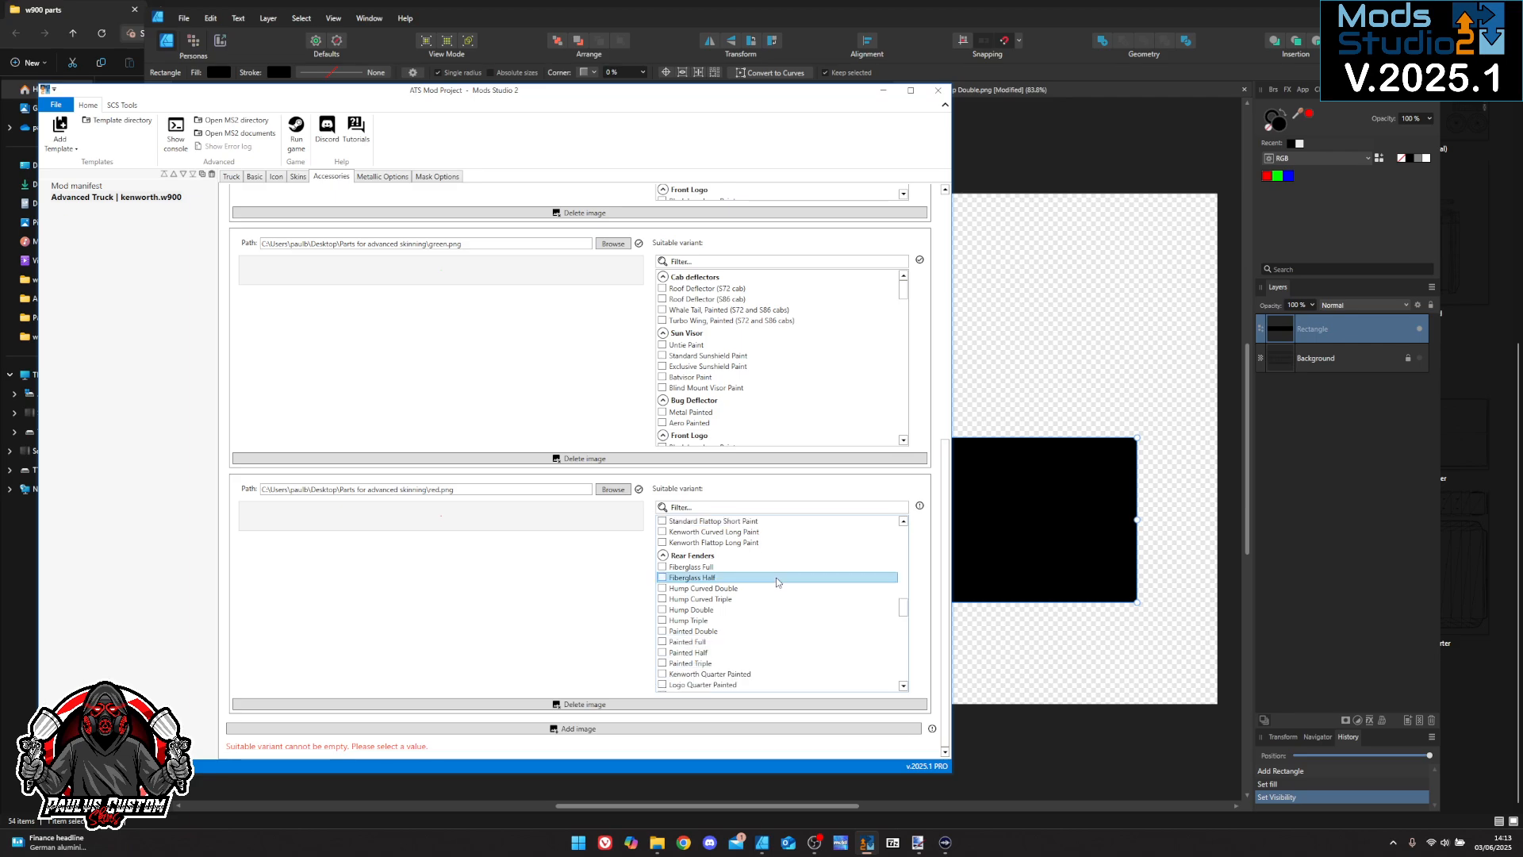
scroll(706, 572, "down", 3)
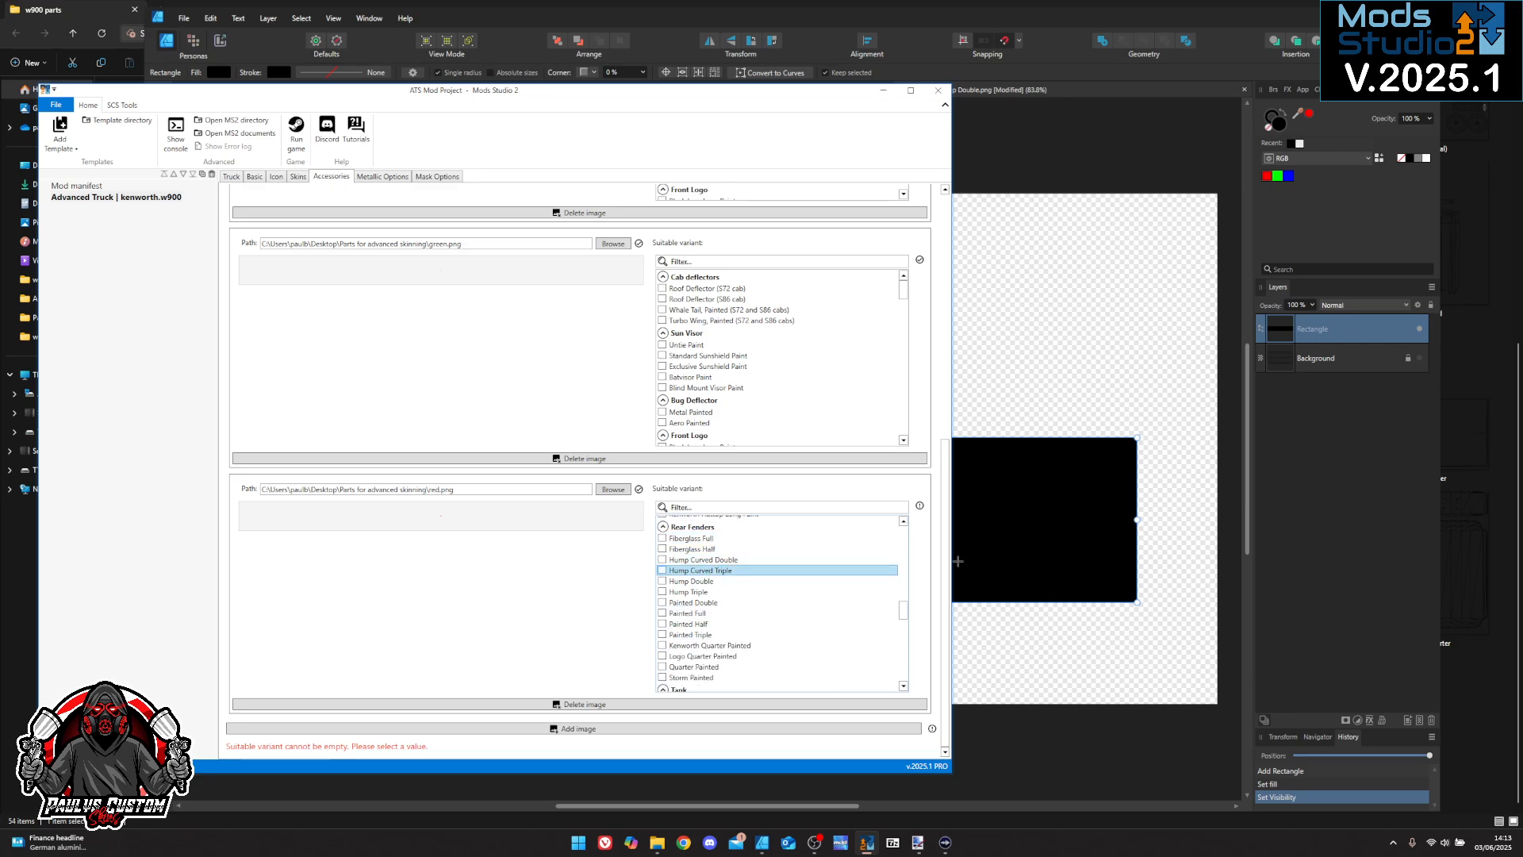
mouse_move(547, 95)
left_mouse_down()
mouse_move(603, 361)
mouse_move(590, 125)
left_mouse_up()
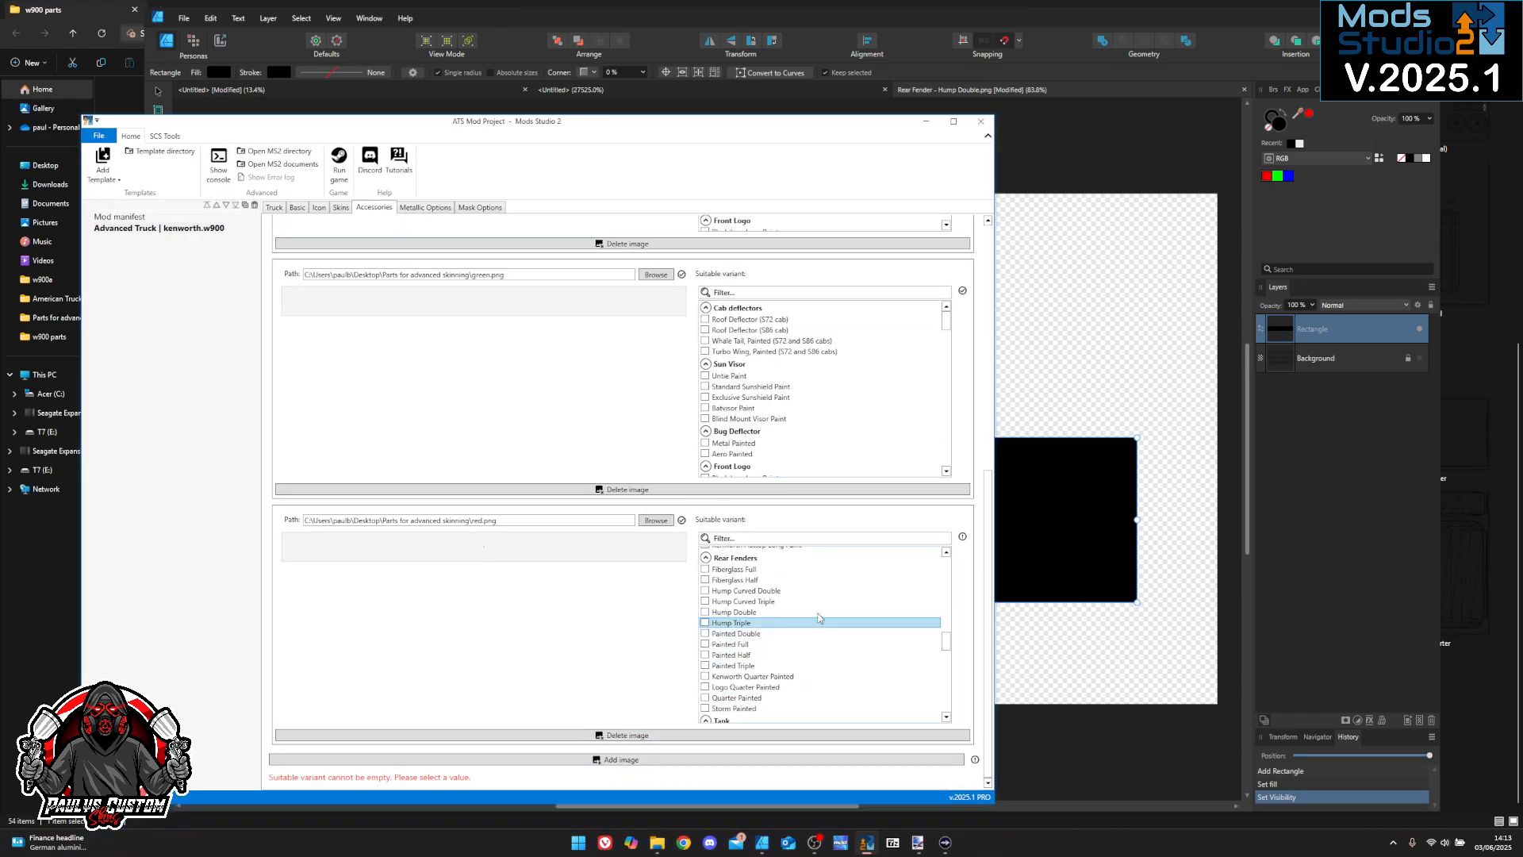
left_click(705, 593)
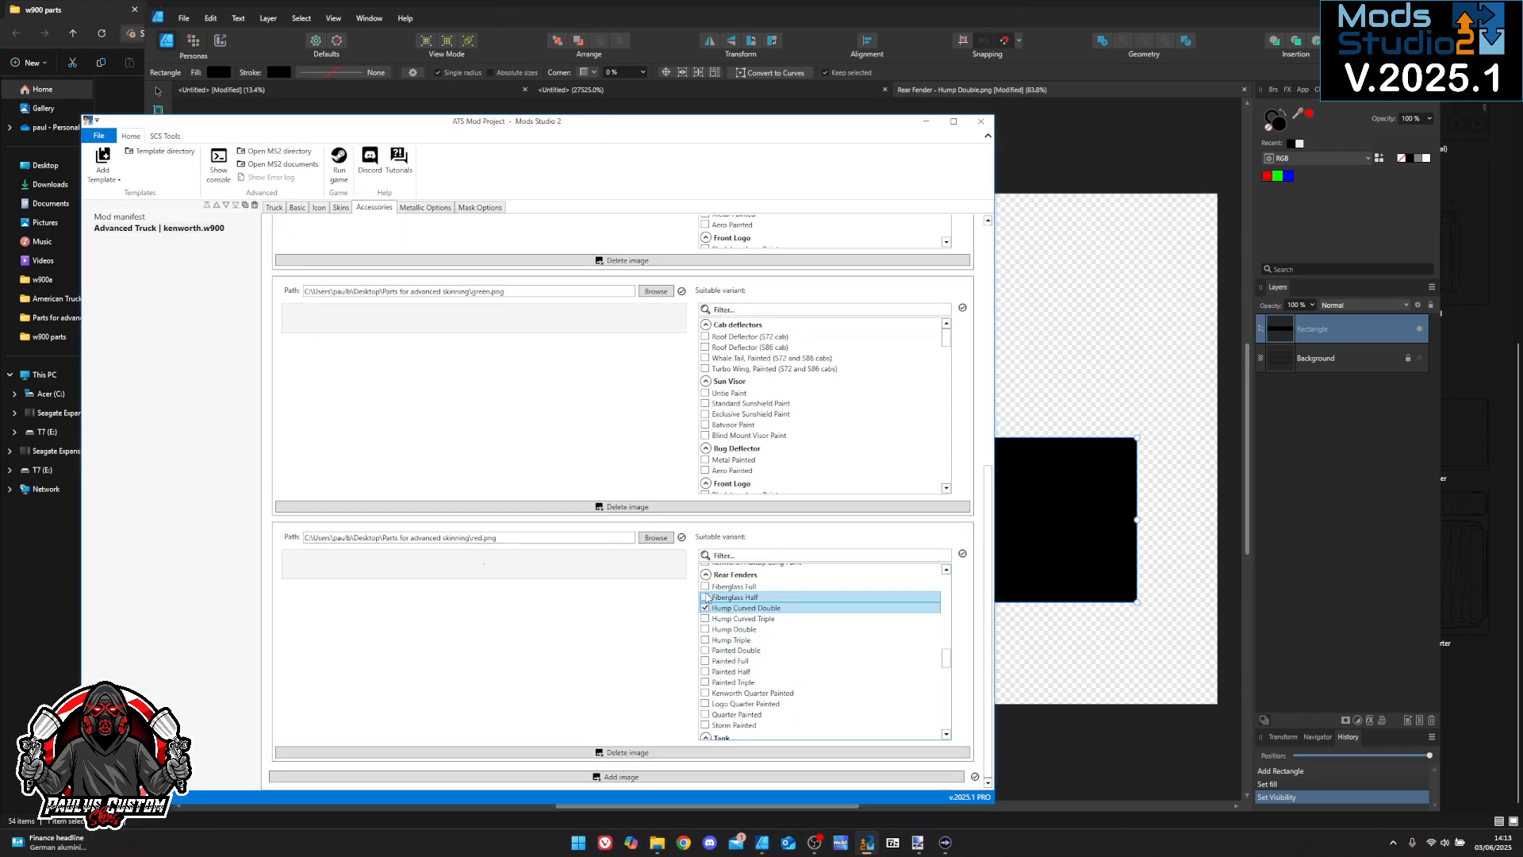
left_click(656, 538)
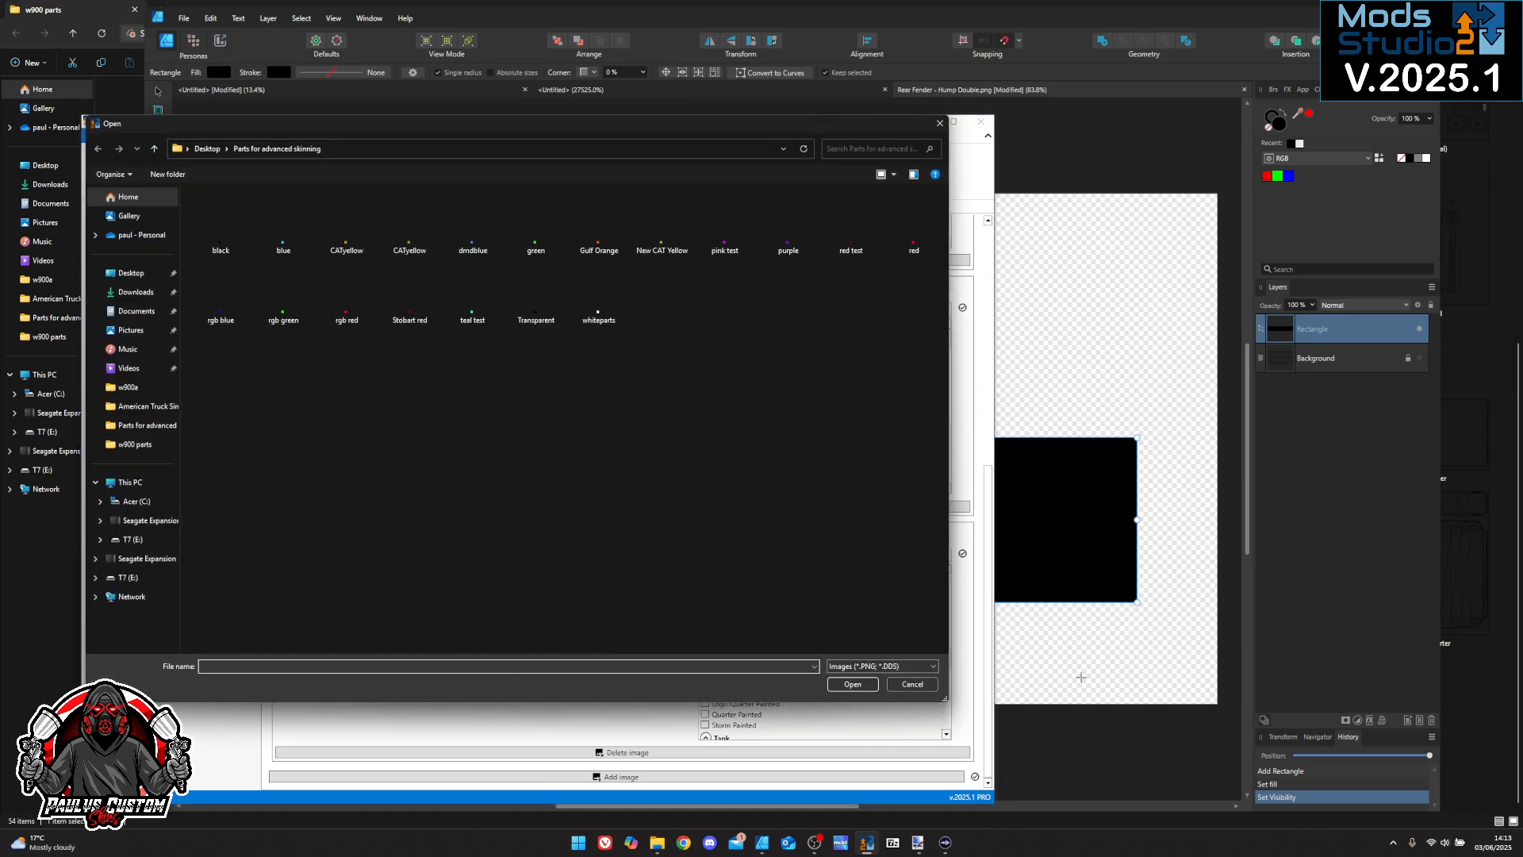
left_click(912, 685)
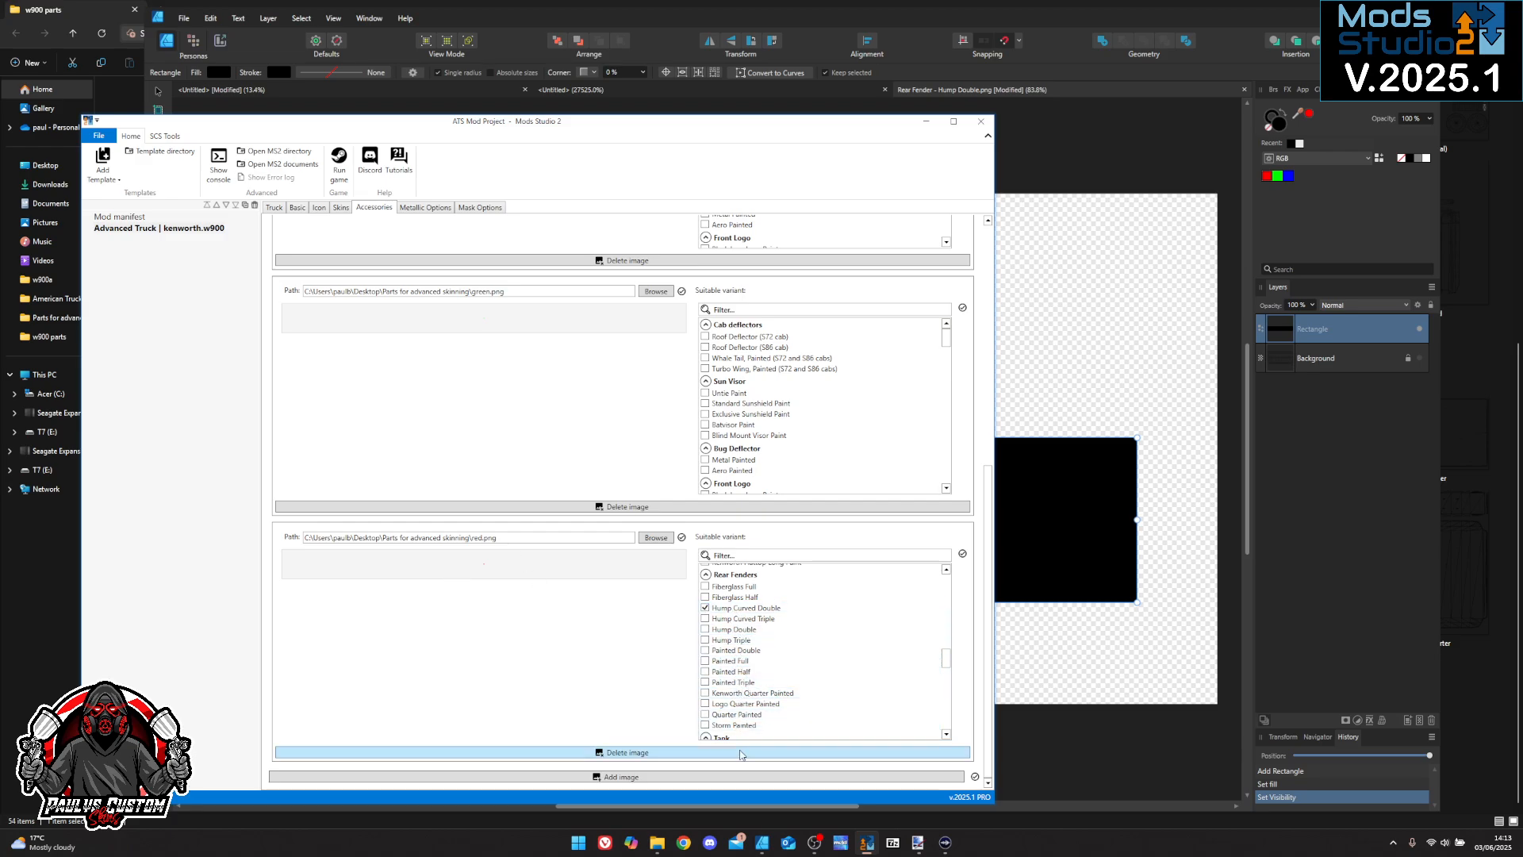
left_click_drag(630, 125, 688, 62)
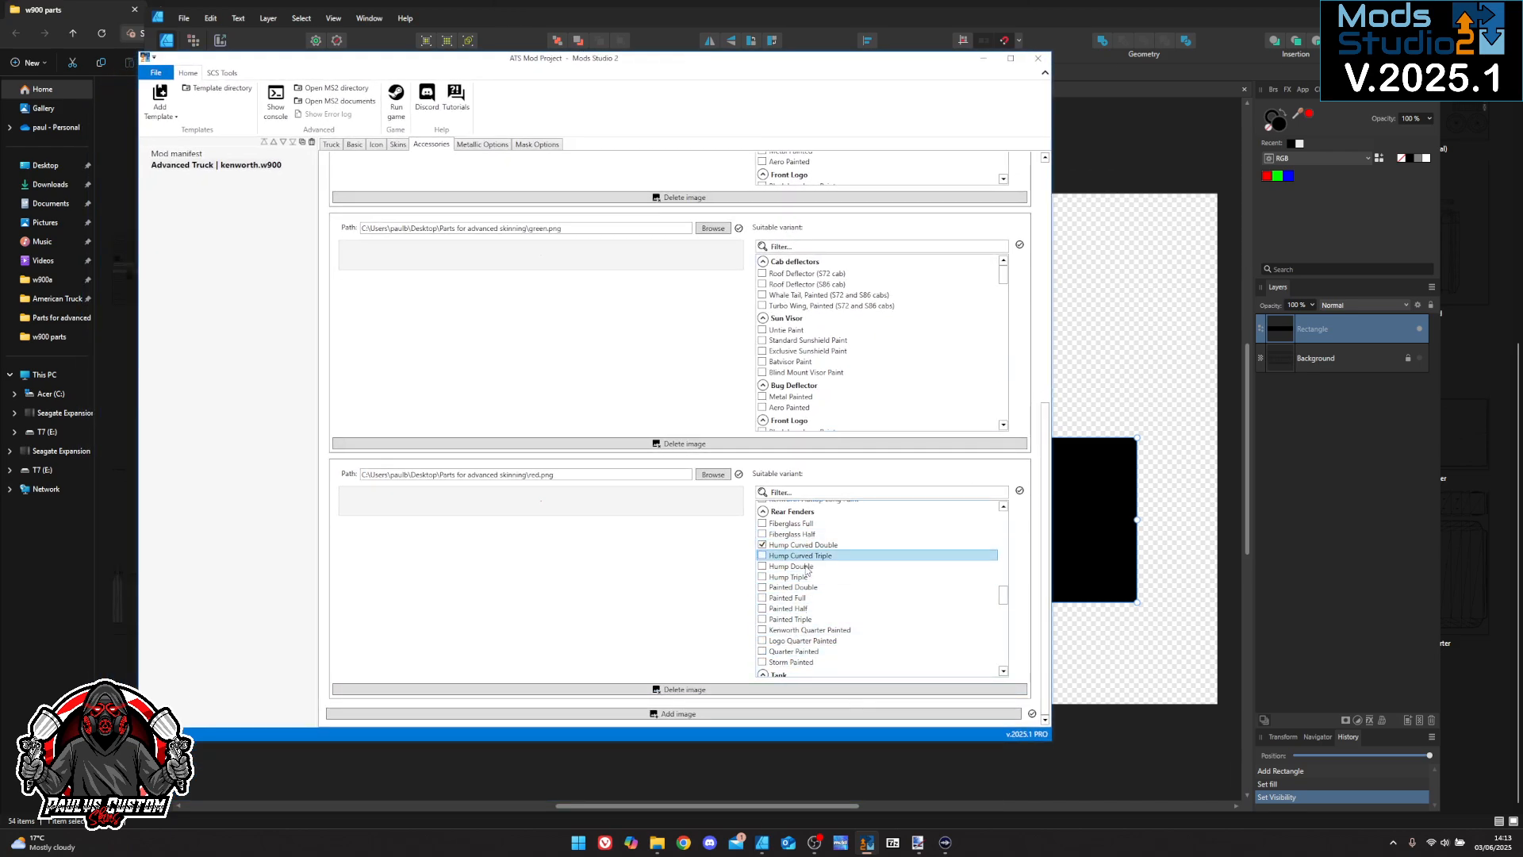
Check the w900 parts folder, return to Mods Studio 2, and add a new accessory image using purple.png from Parts for advanced skinning
left_click(1517, 754)
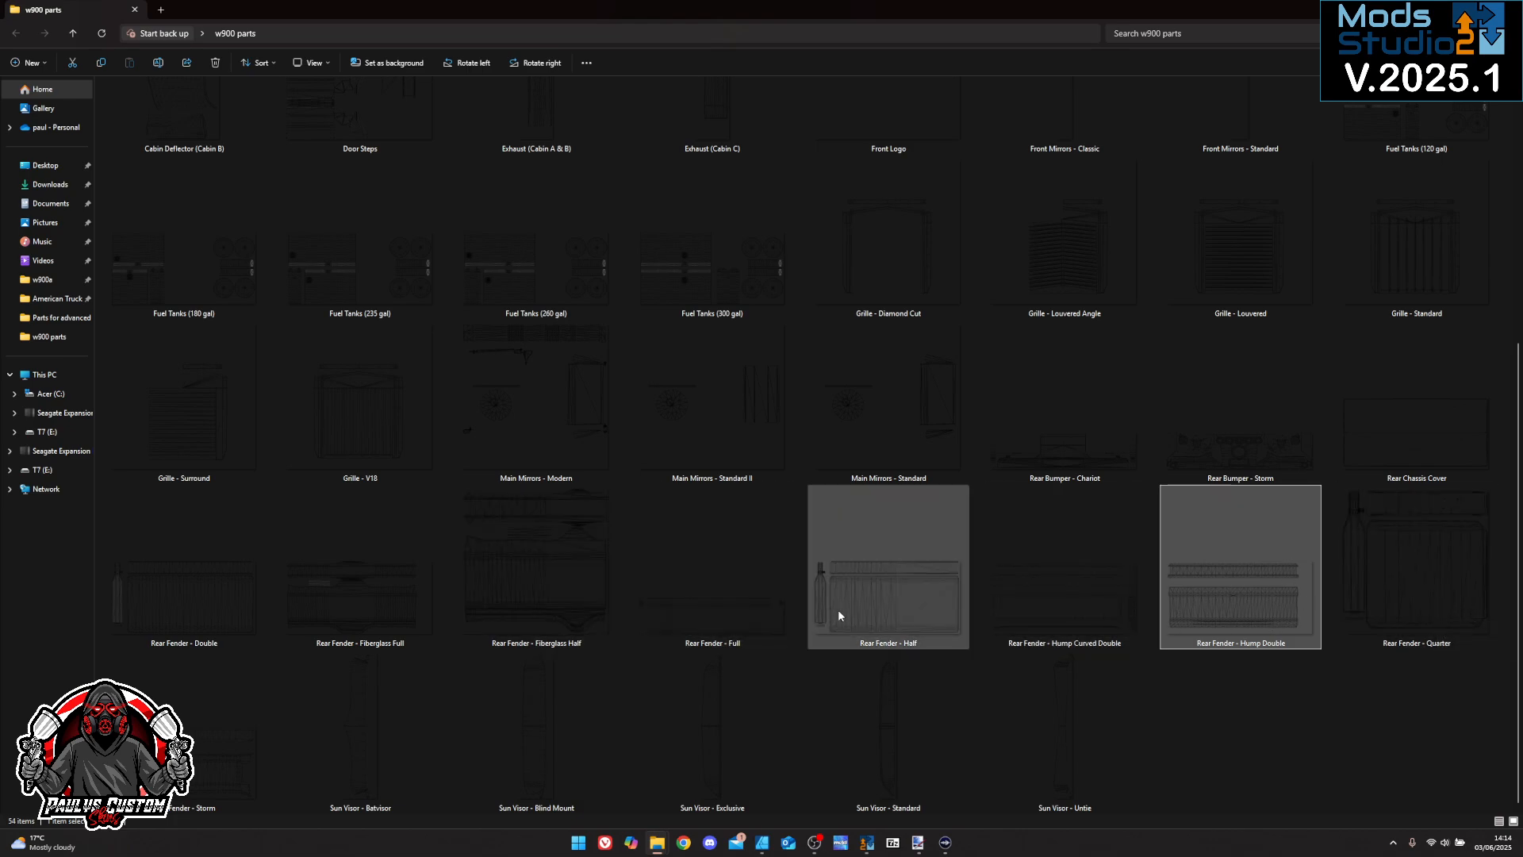
mouse_move(839, 614)
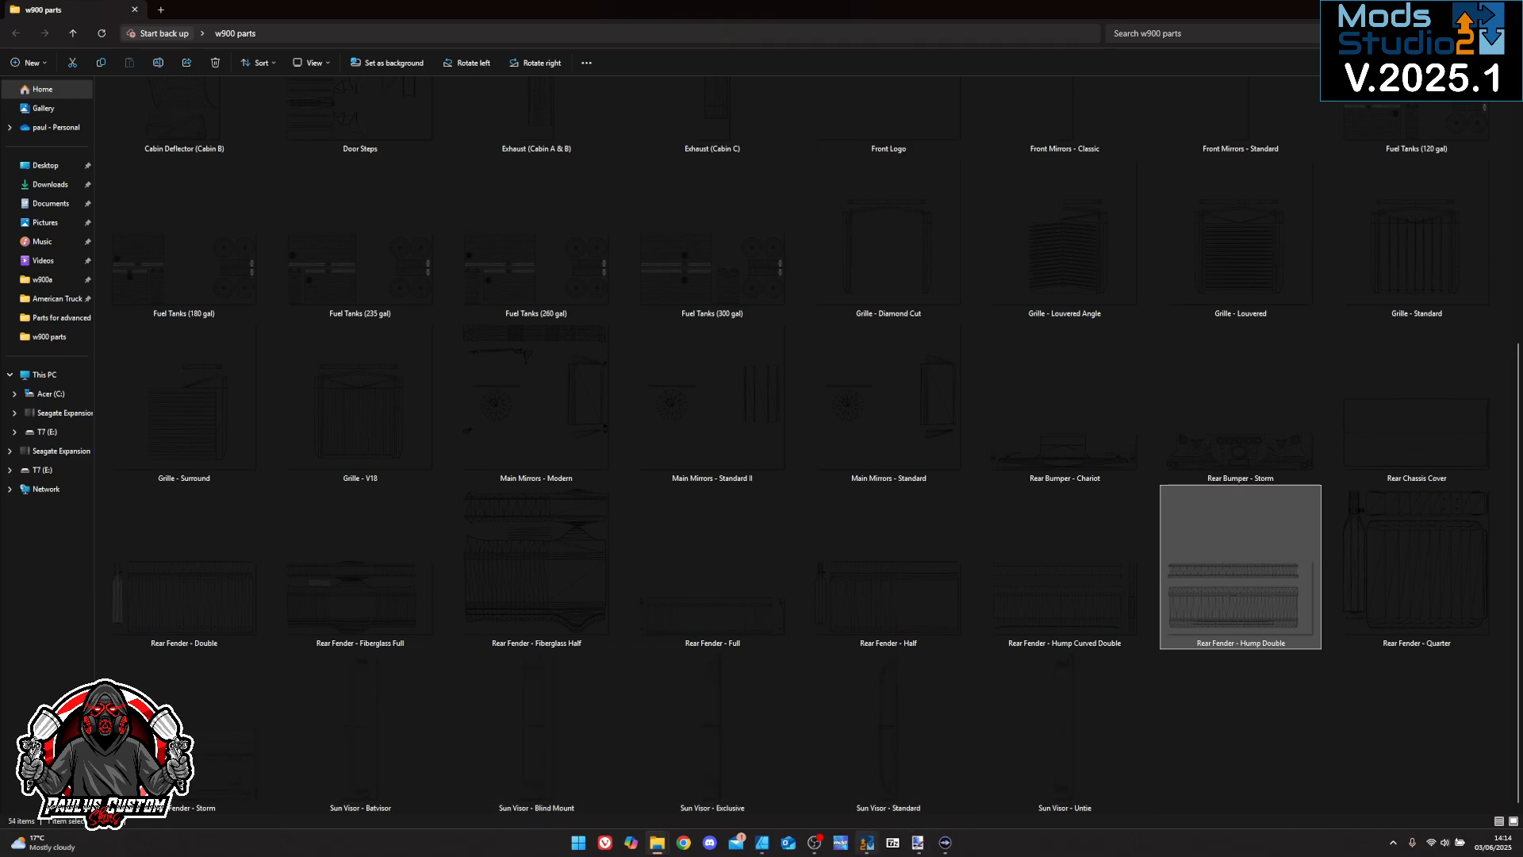
left_click(867, 843)
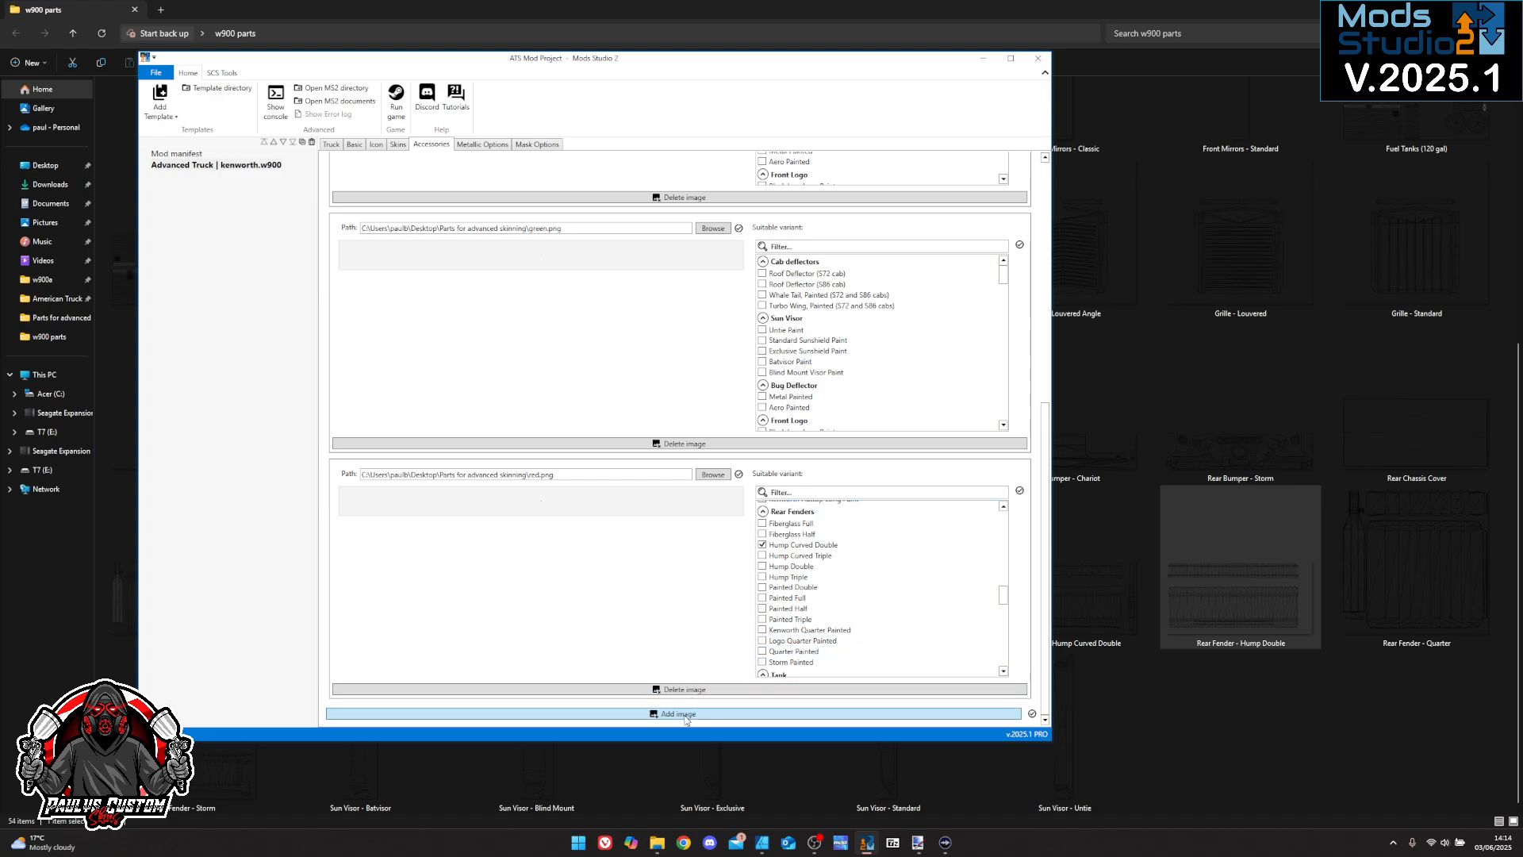
left_click(757, 711)
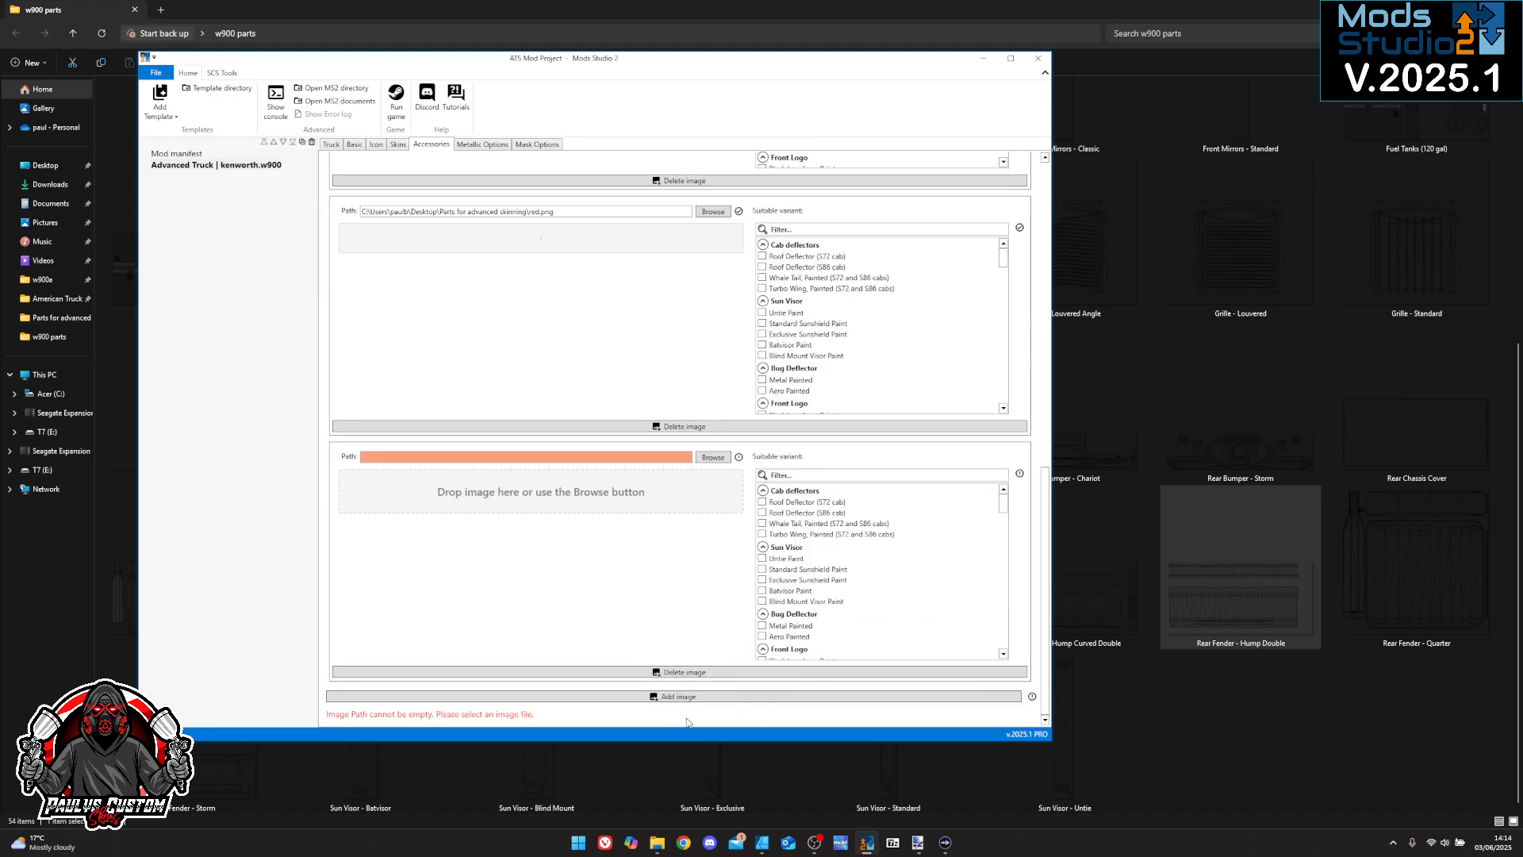
left_click(719, 460)
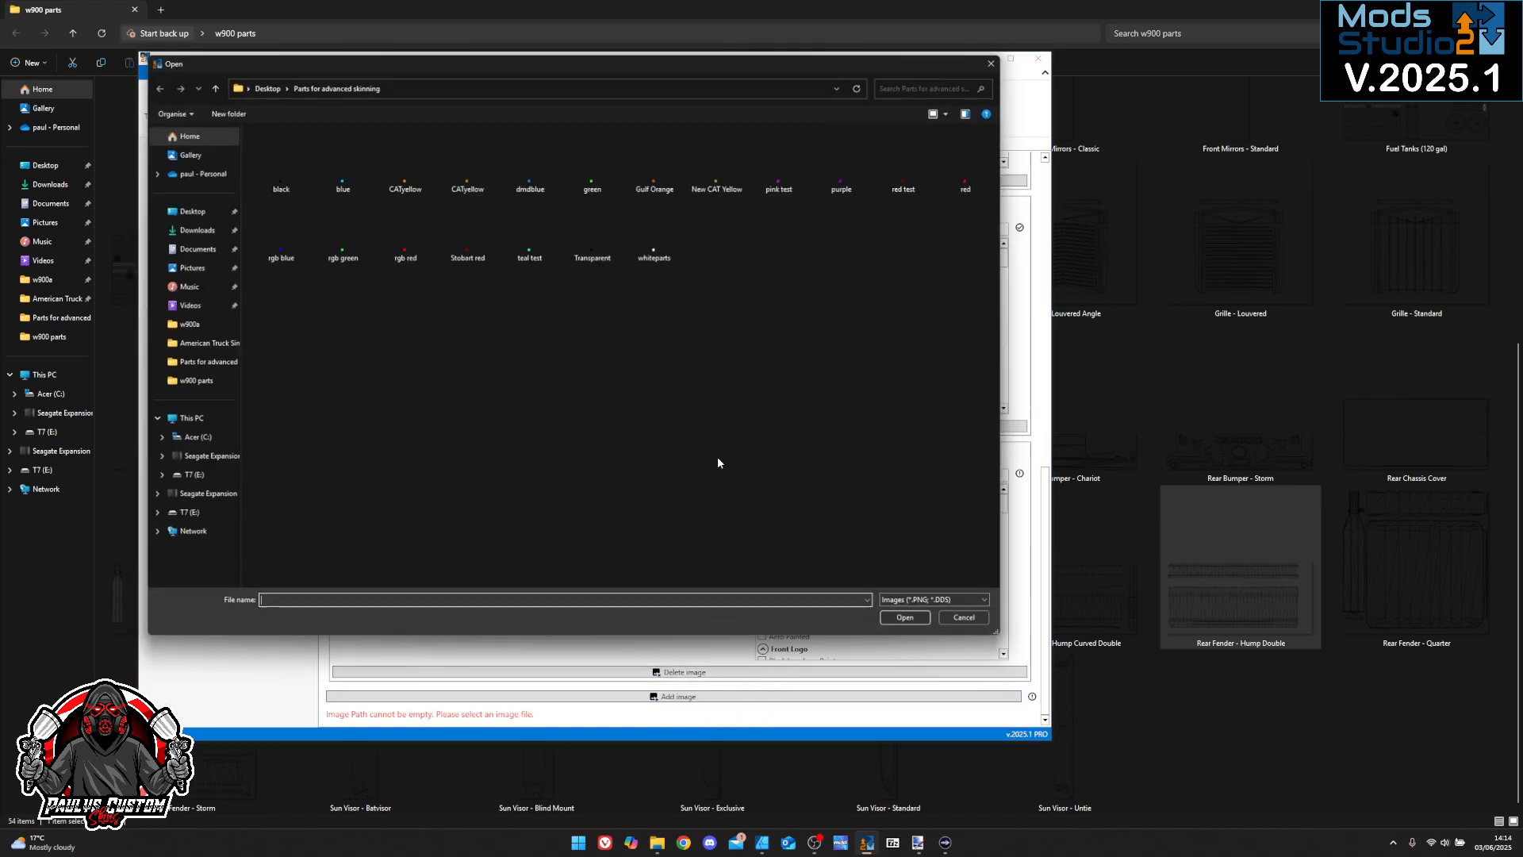
left_click(843, 191)
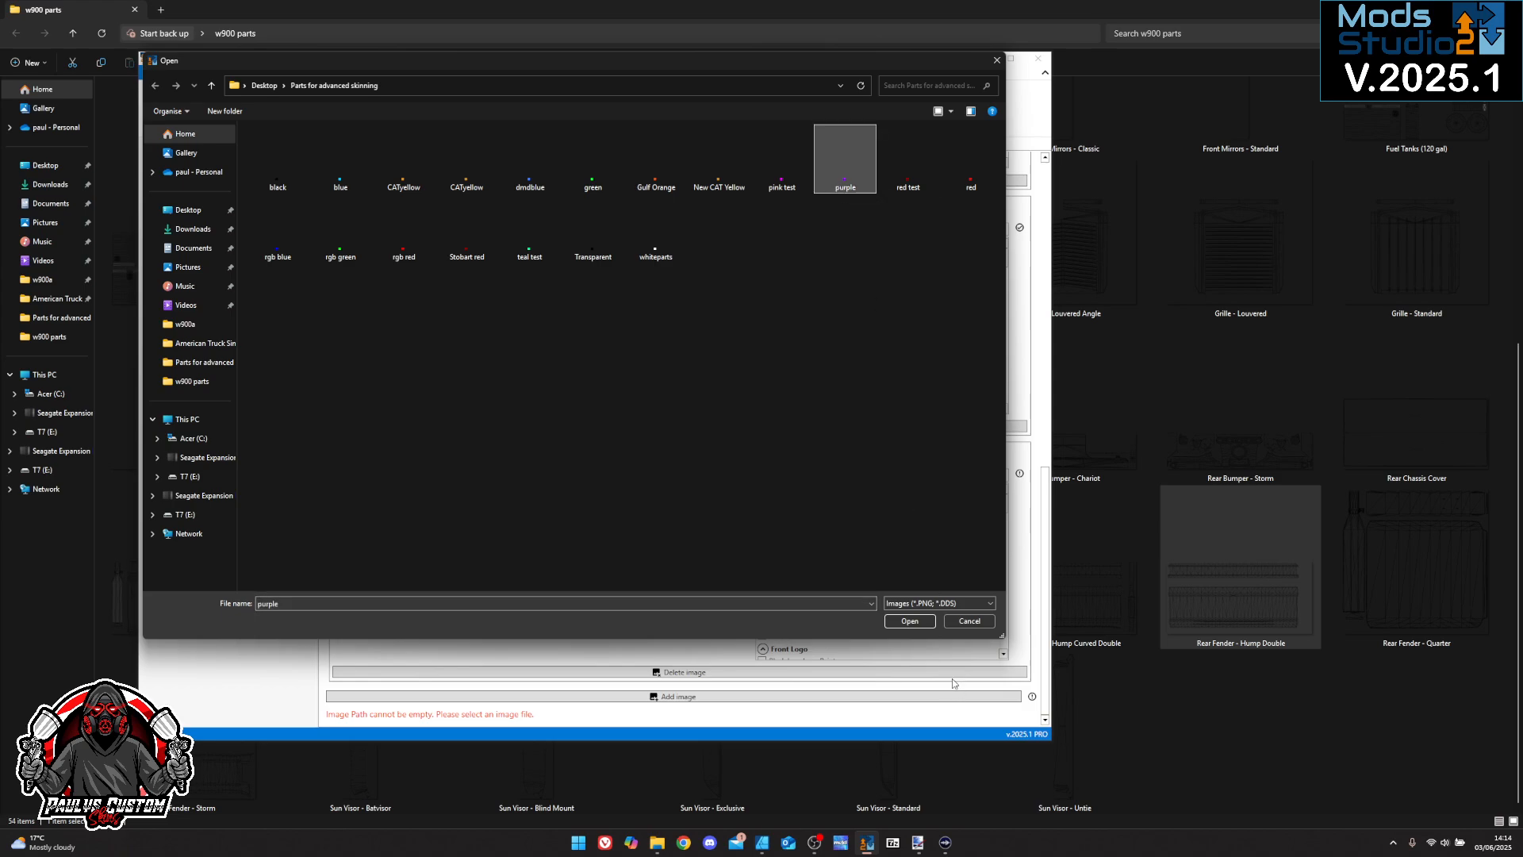
left_click(910, 622)
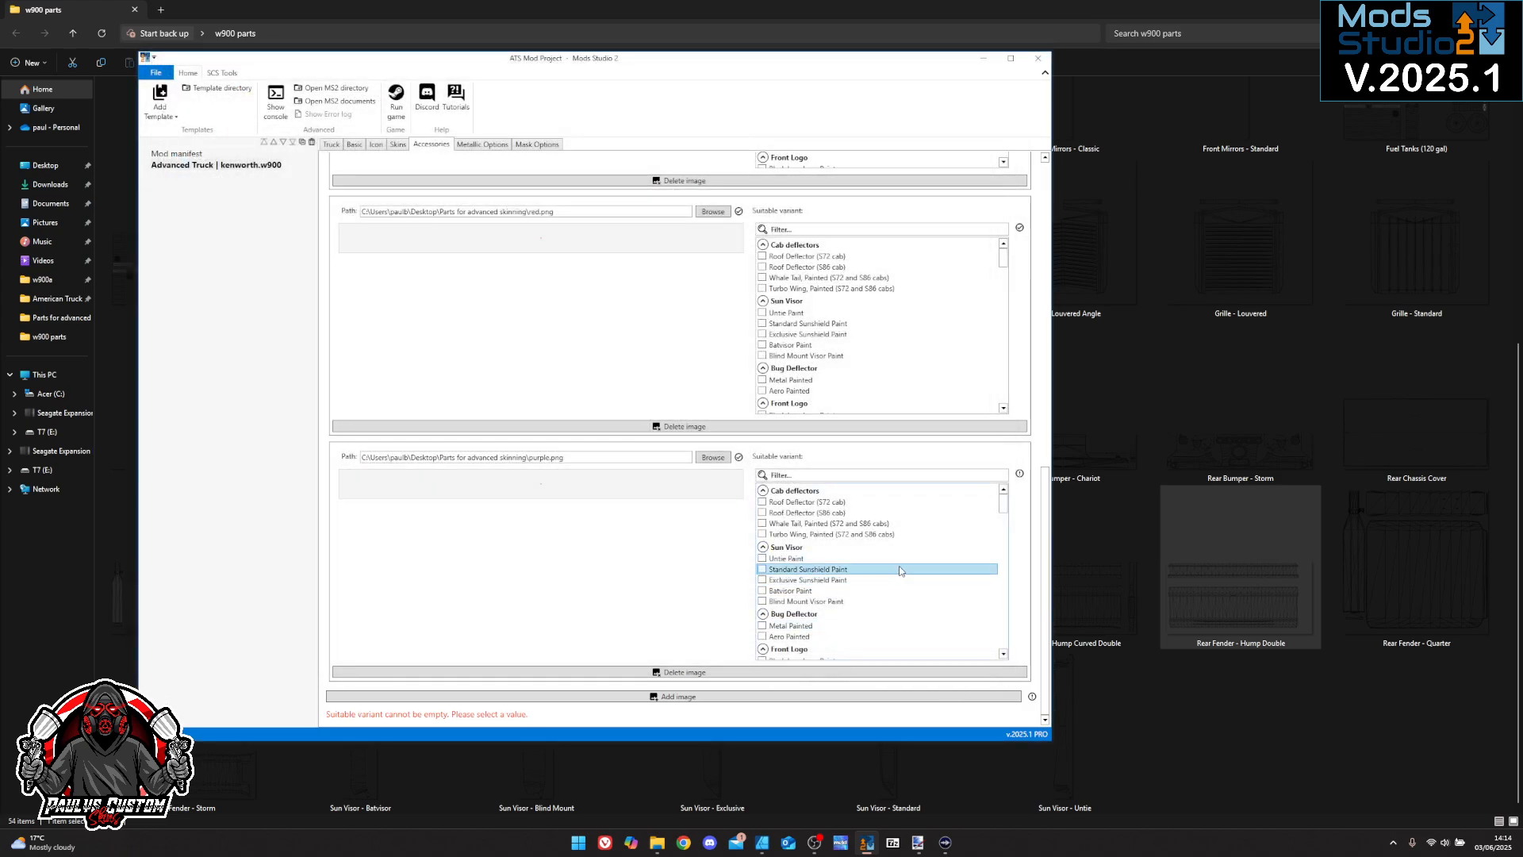
mouse_move(800, 562)
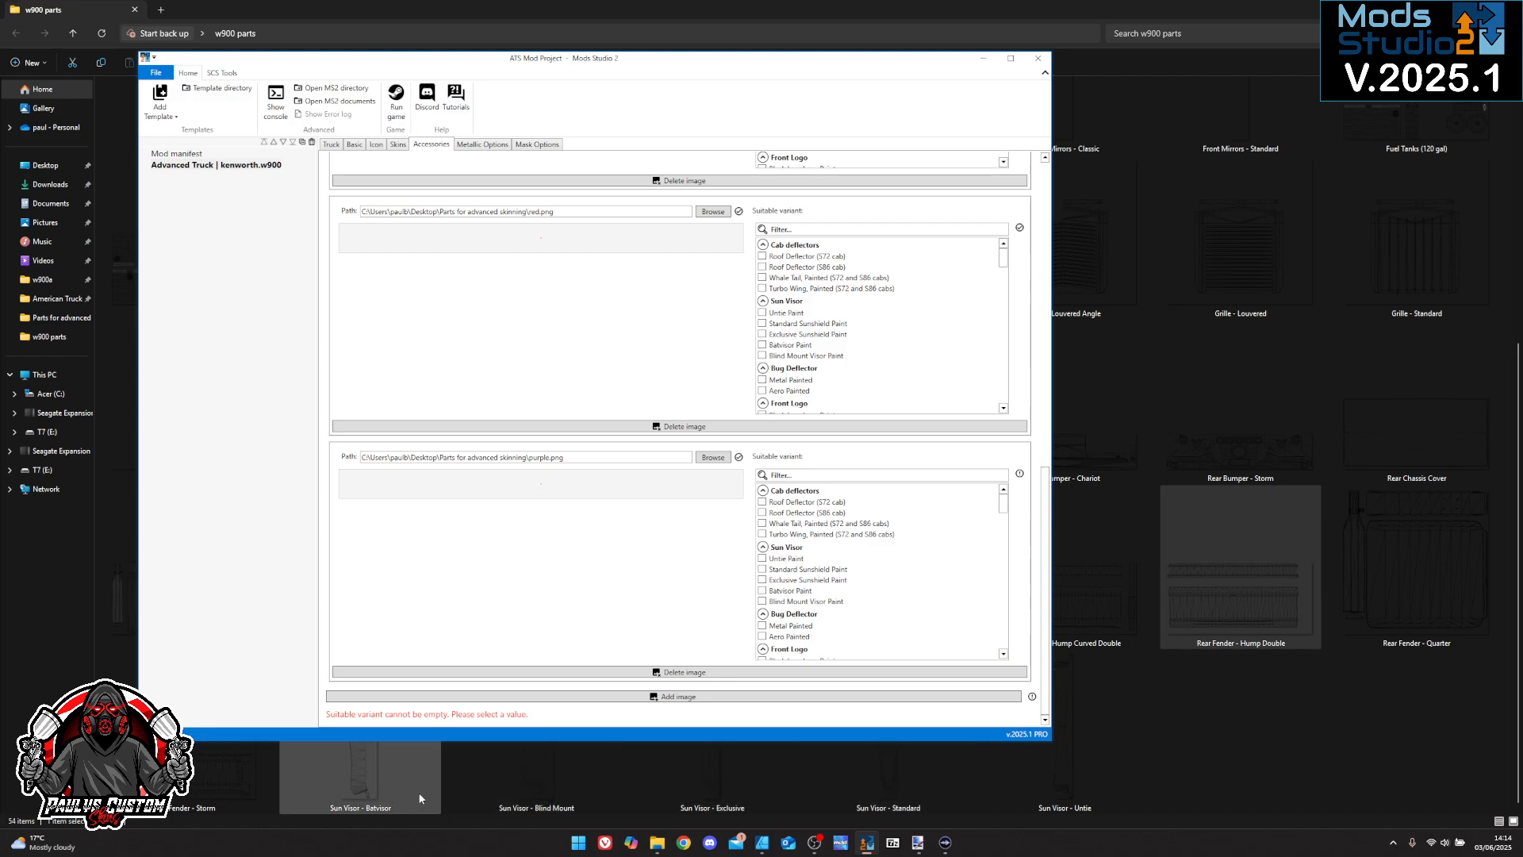
Switch to the w900 parts folder and add the Batvisor, Blind Mount, Exclusive, Standard and Untie sun visor templates to the selection
left_click(1518, 790)
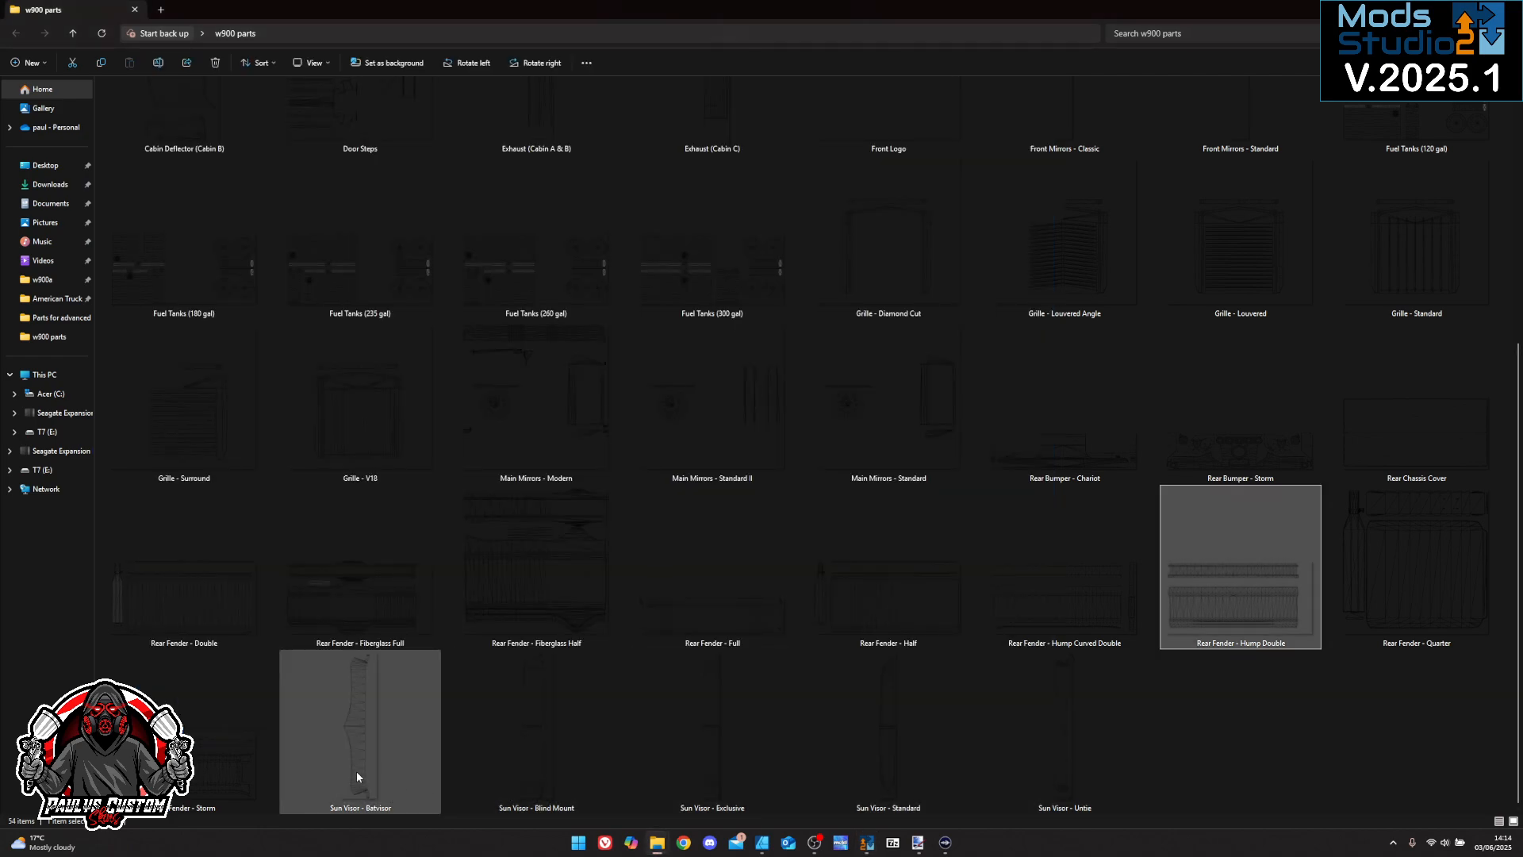
left_click(400, 767, "ctrl")
left_click(516, 750, "ctrl")
left_click(714, 746, "ctrl")
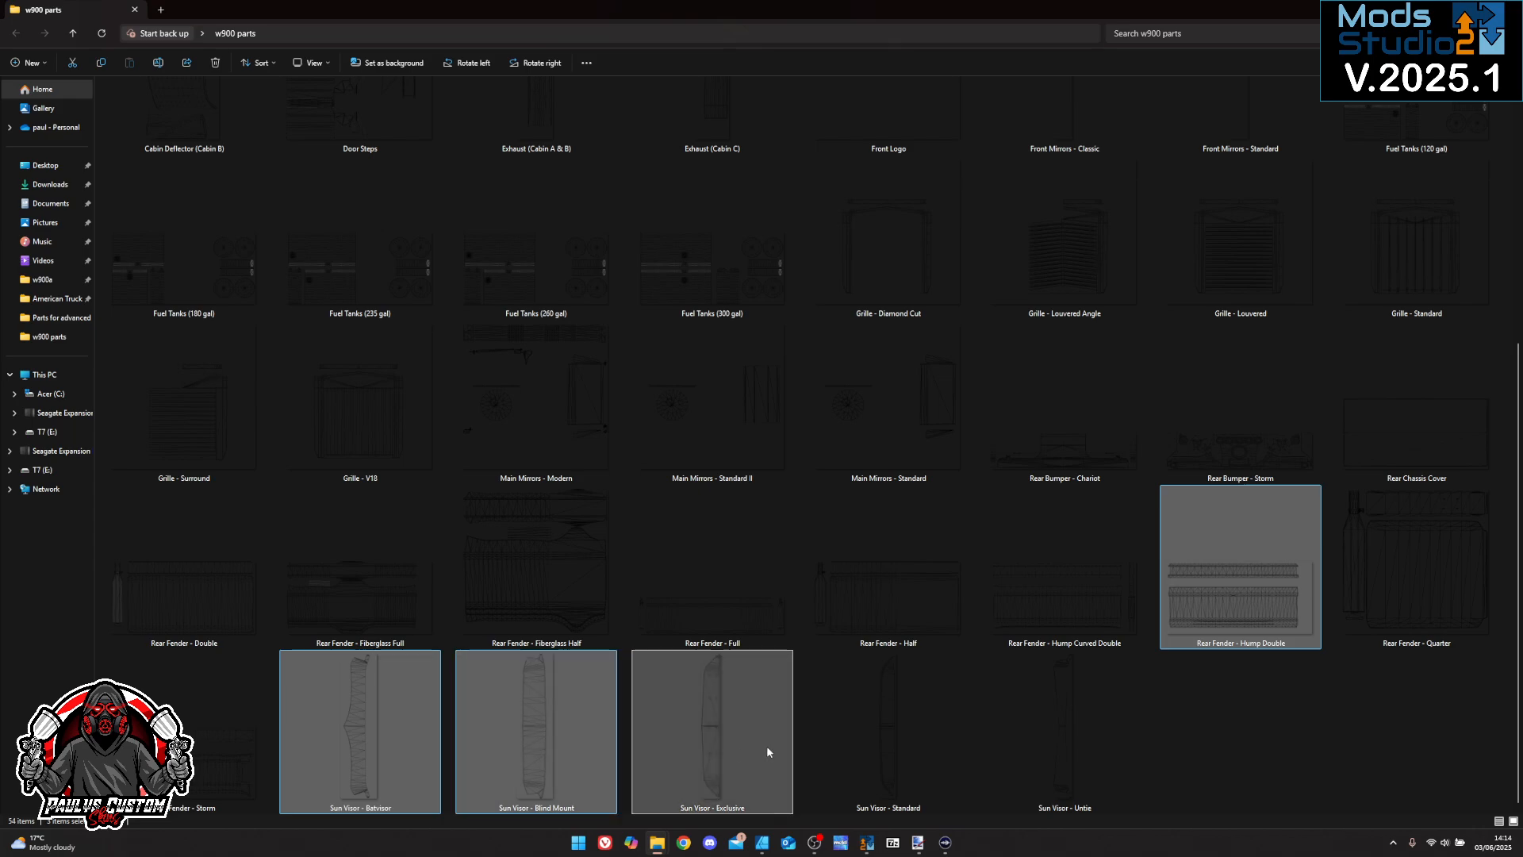
left_click(889, 749, "ctrl")
left_click(1072, 752, "ctrl")
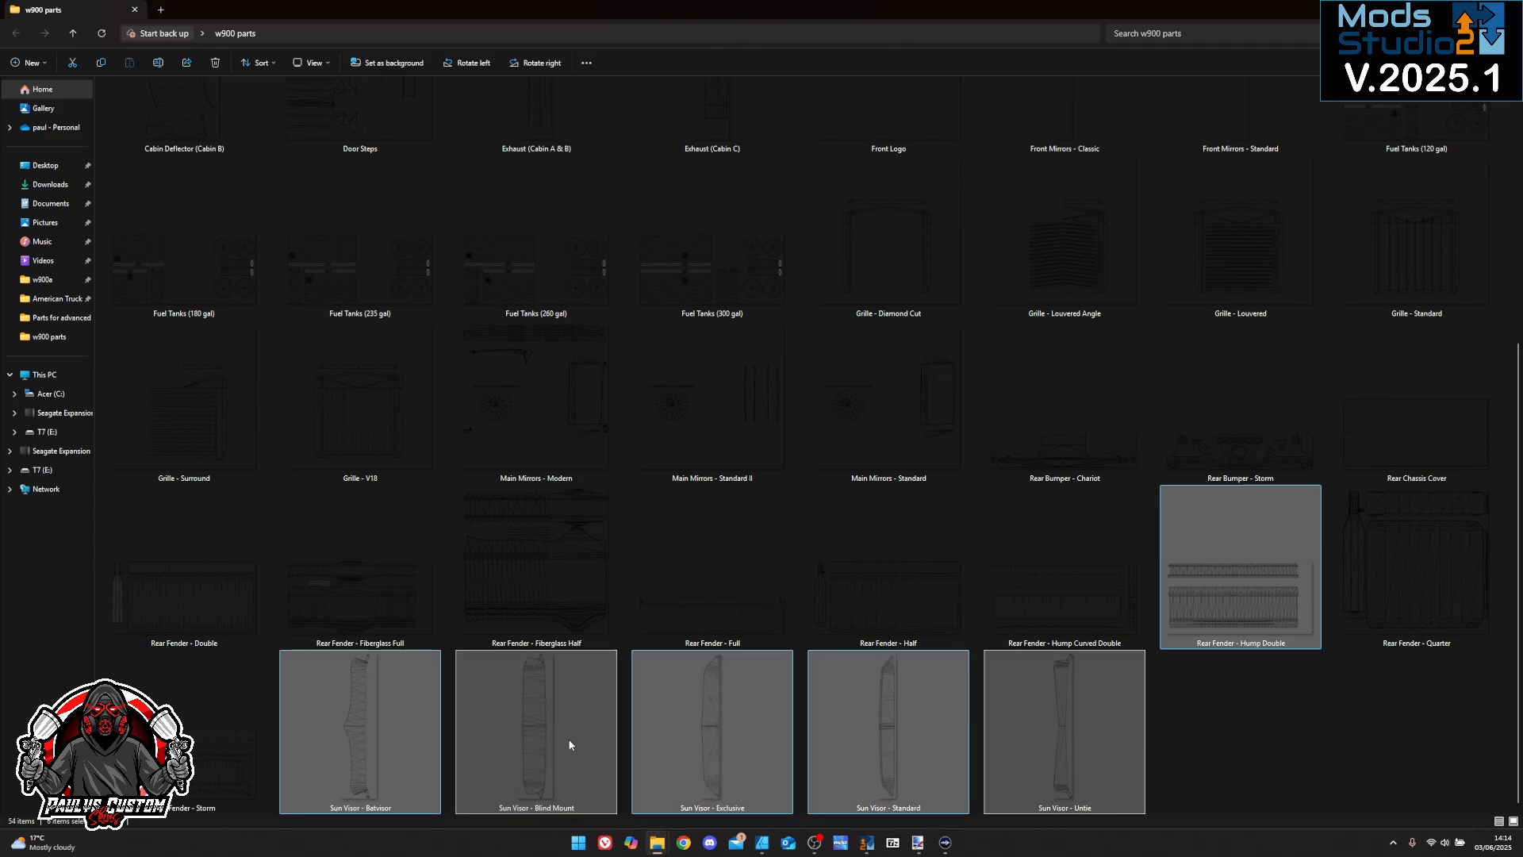
Switch back to Mods Studio 2, add another empty accessory image, and look through its grille and bumper variants
left_click(867, 843)
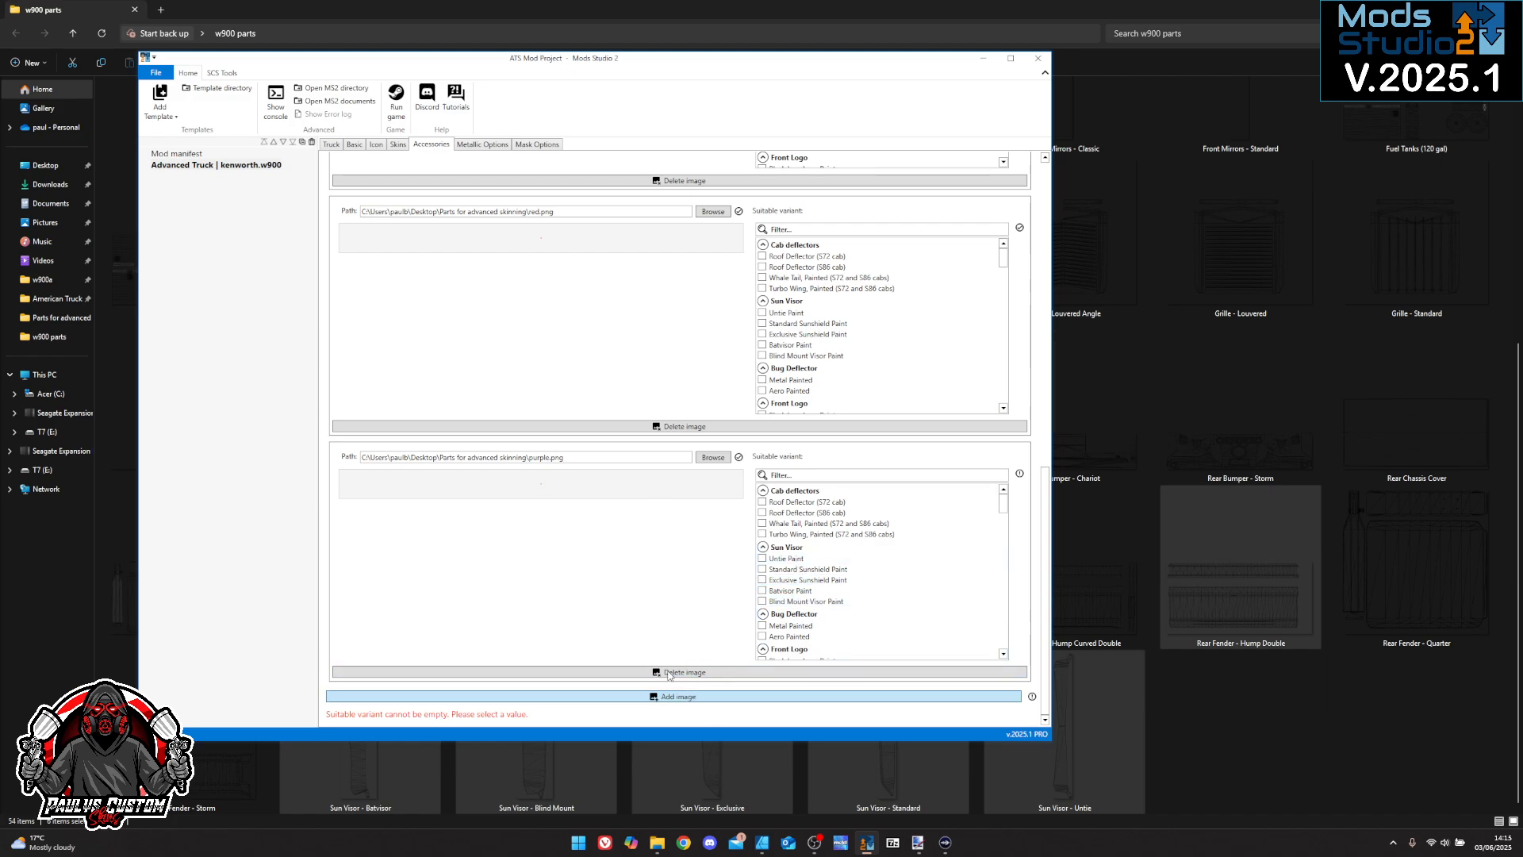
left_click(673, 696)
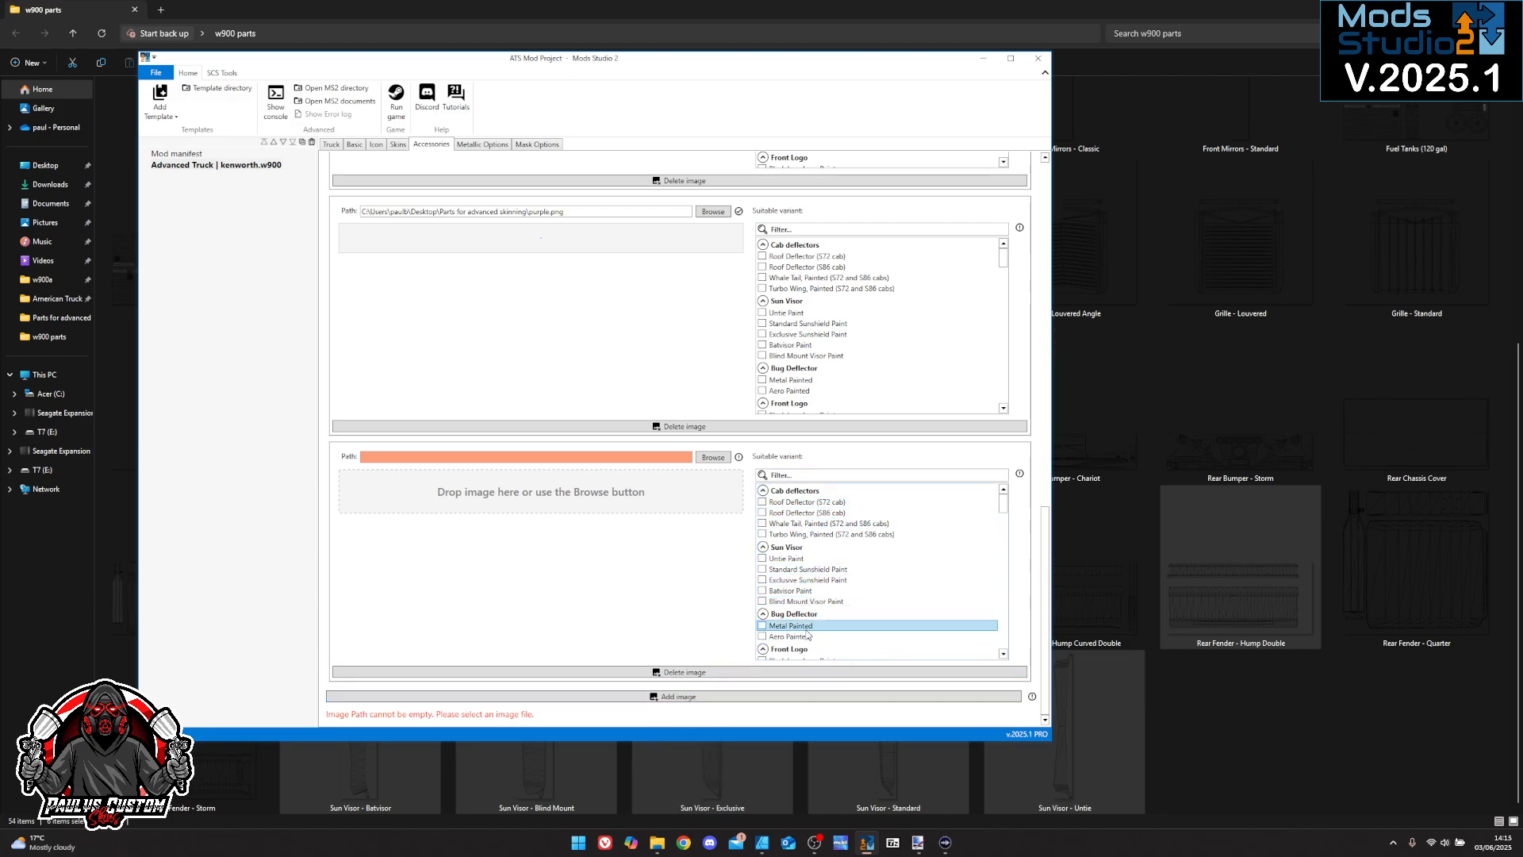
scroll(807, 635, "down", 4)
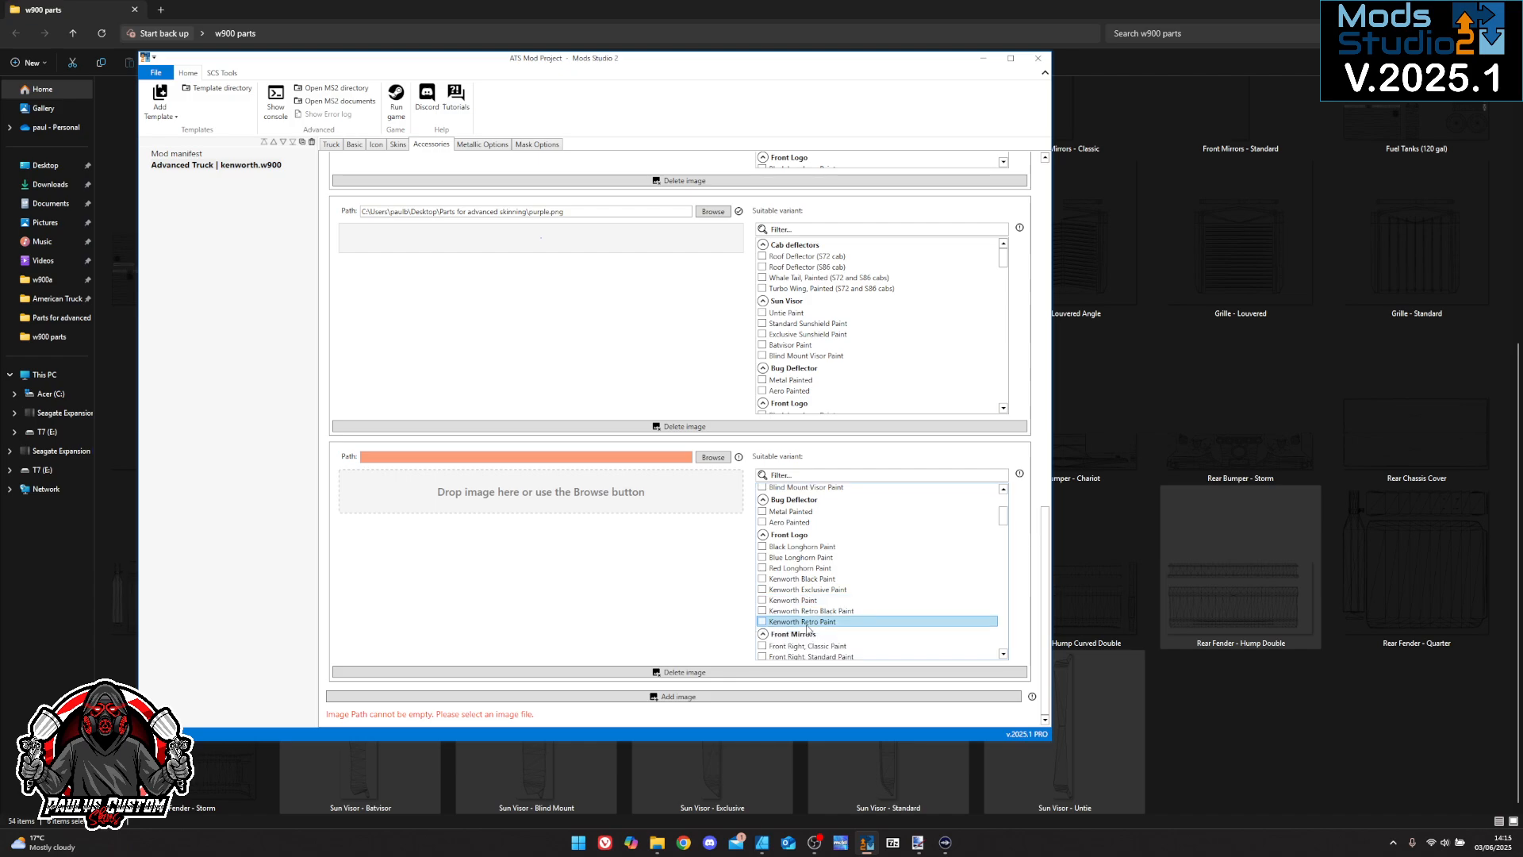
scroll(805, 562, "down", 5)
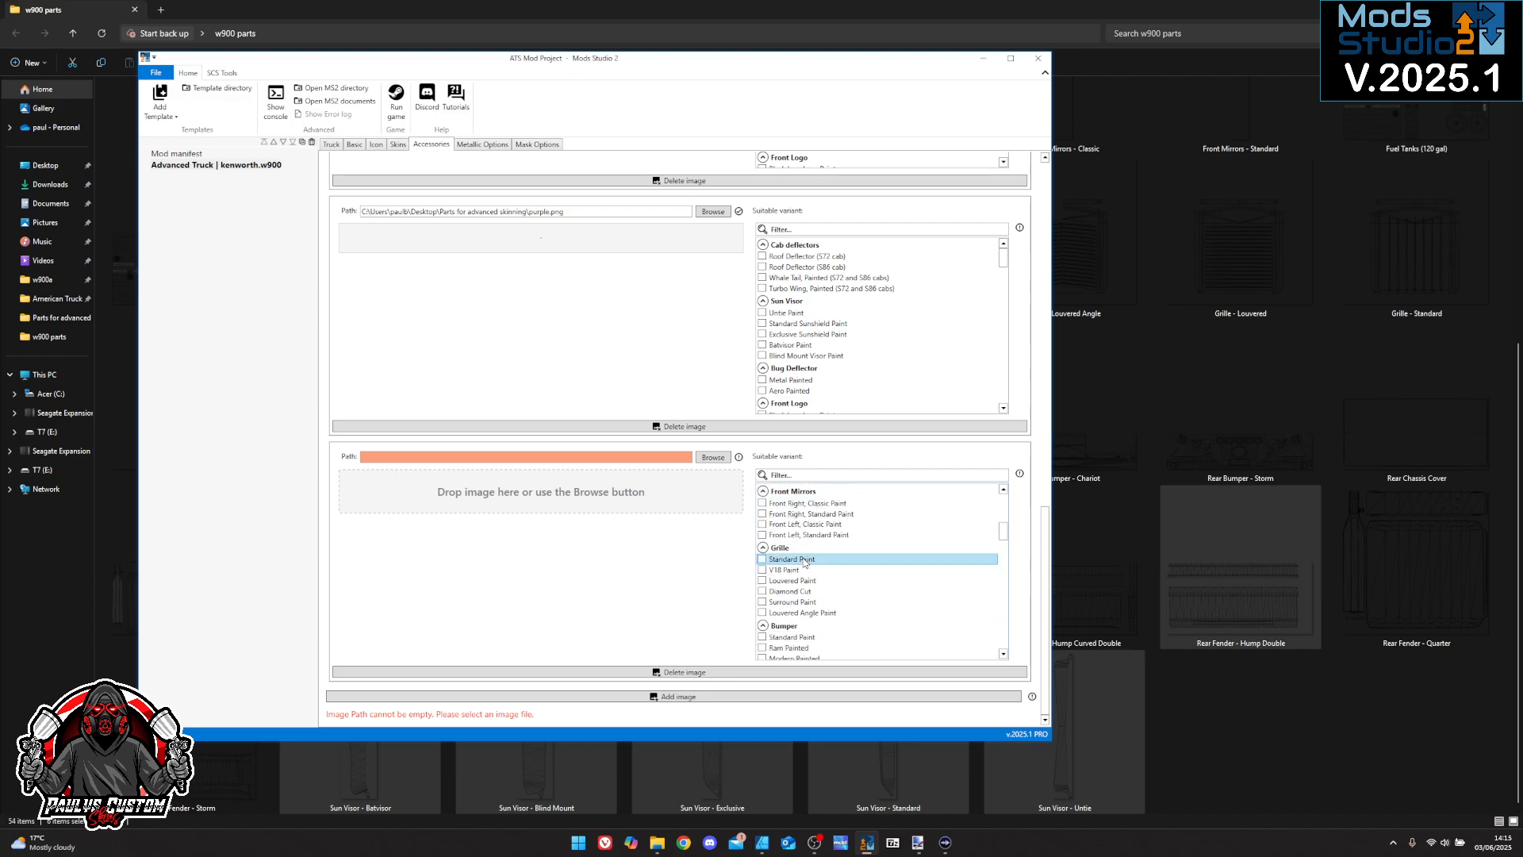
mouse_move(805, 563)
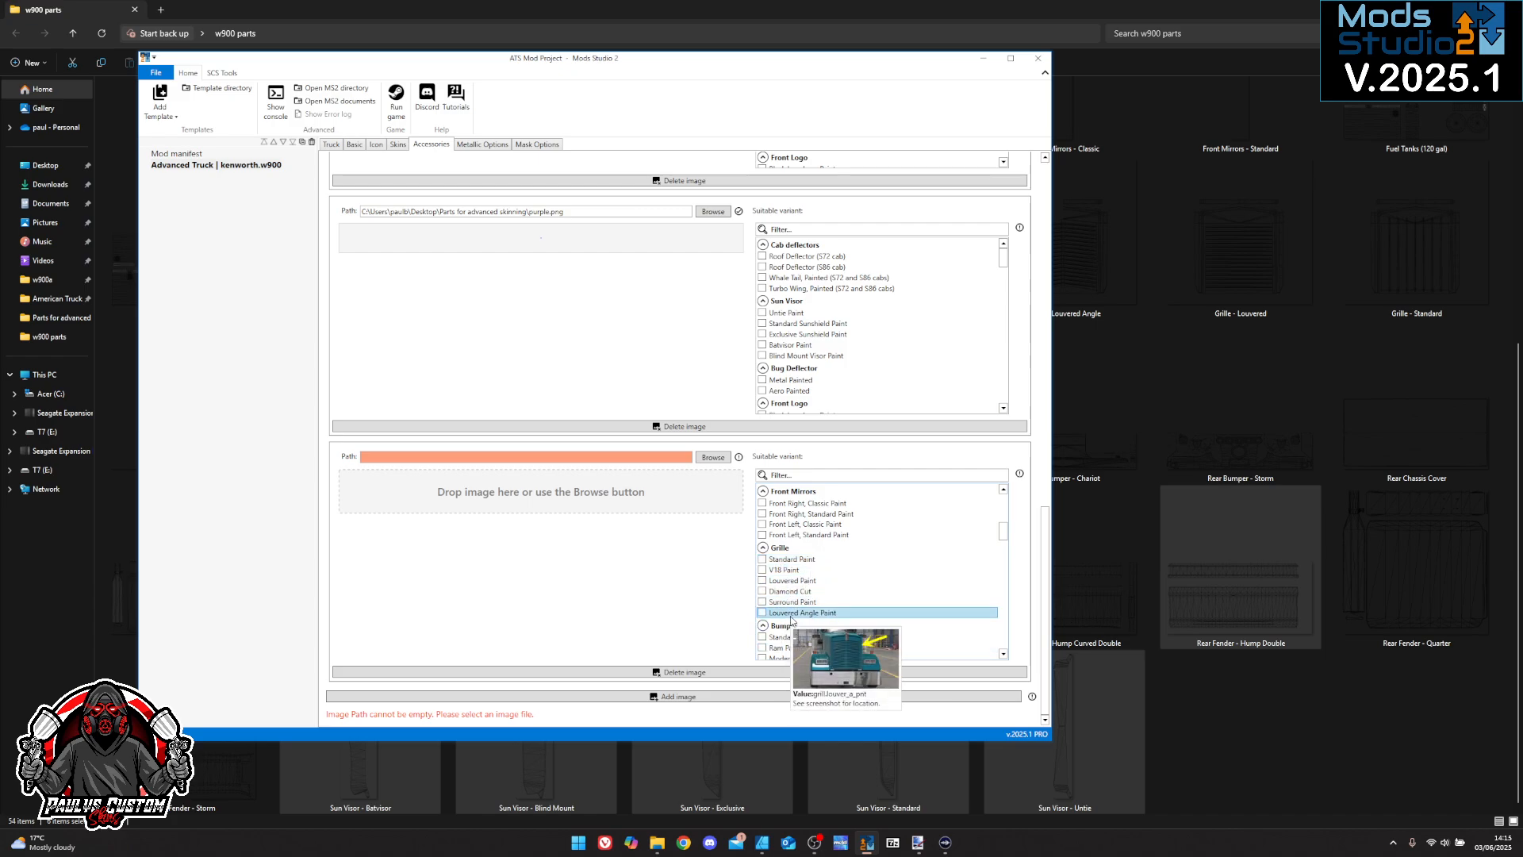
mouse_move(792, 608)
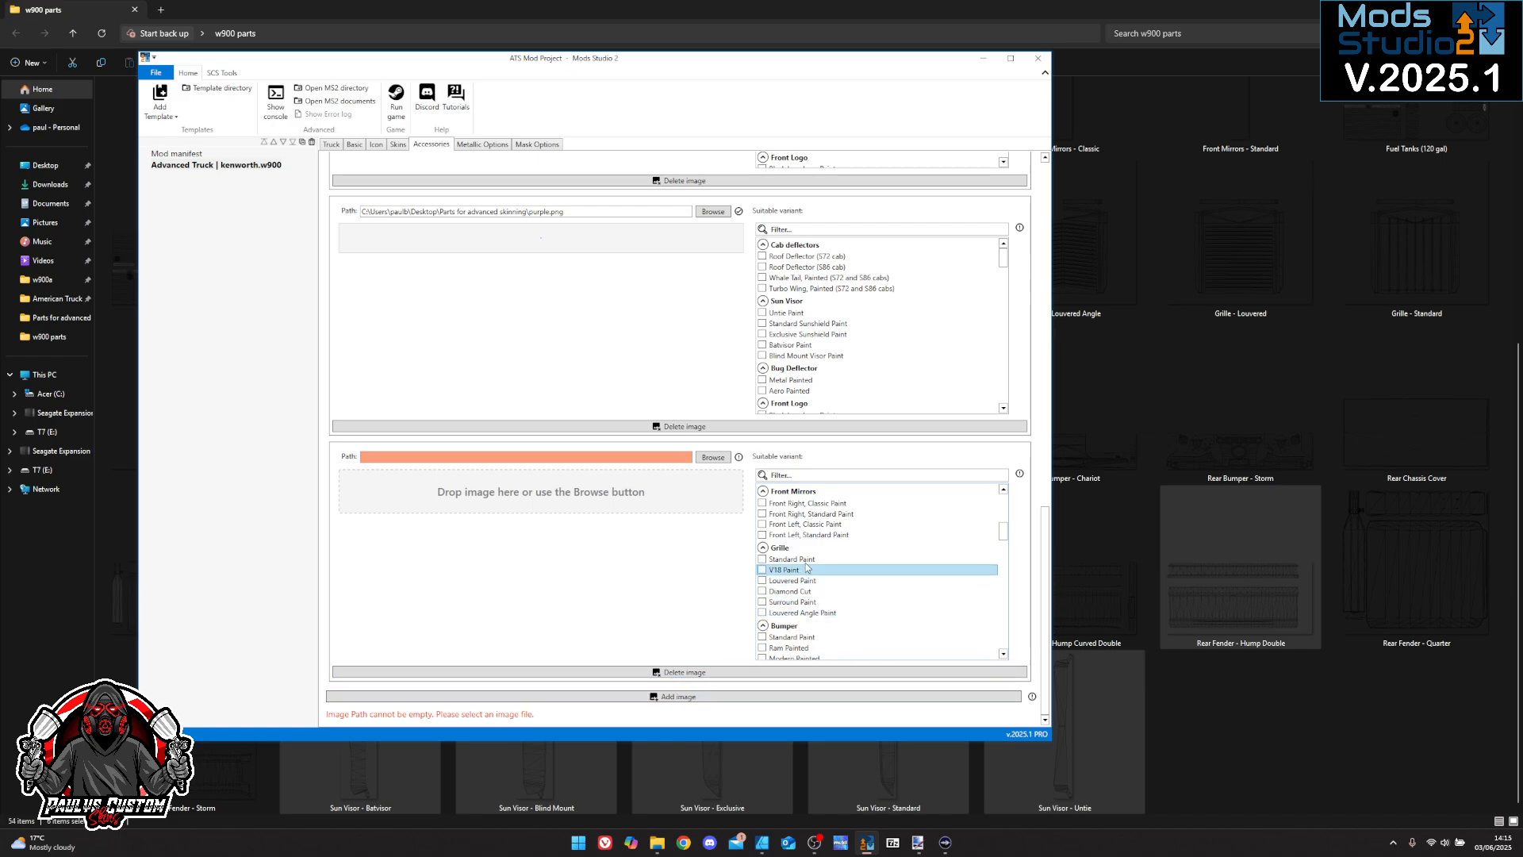
scroll(886, 587, "down", 2)
scroll(887, 589, "down", 1)
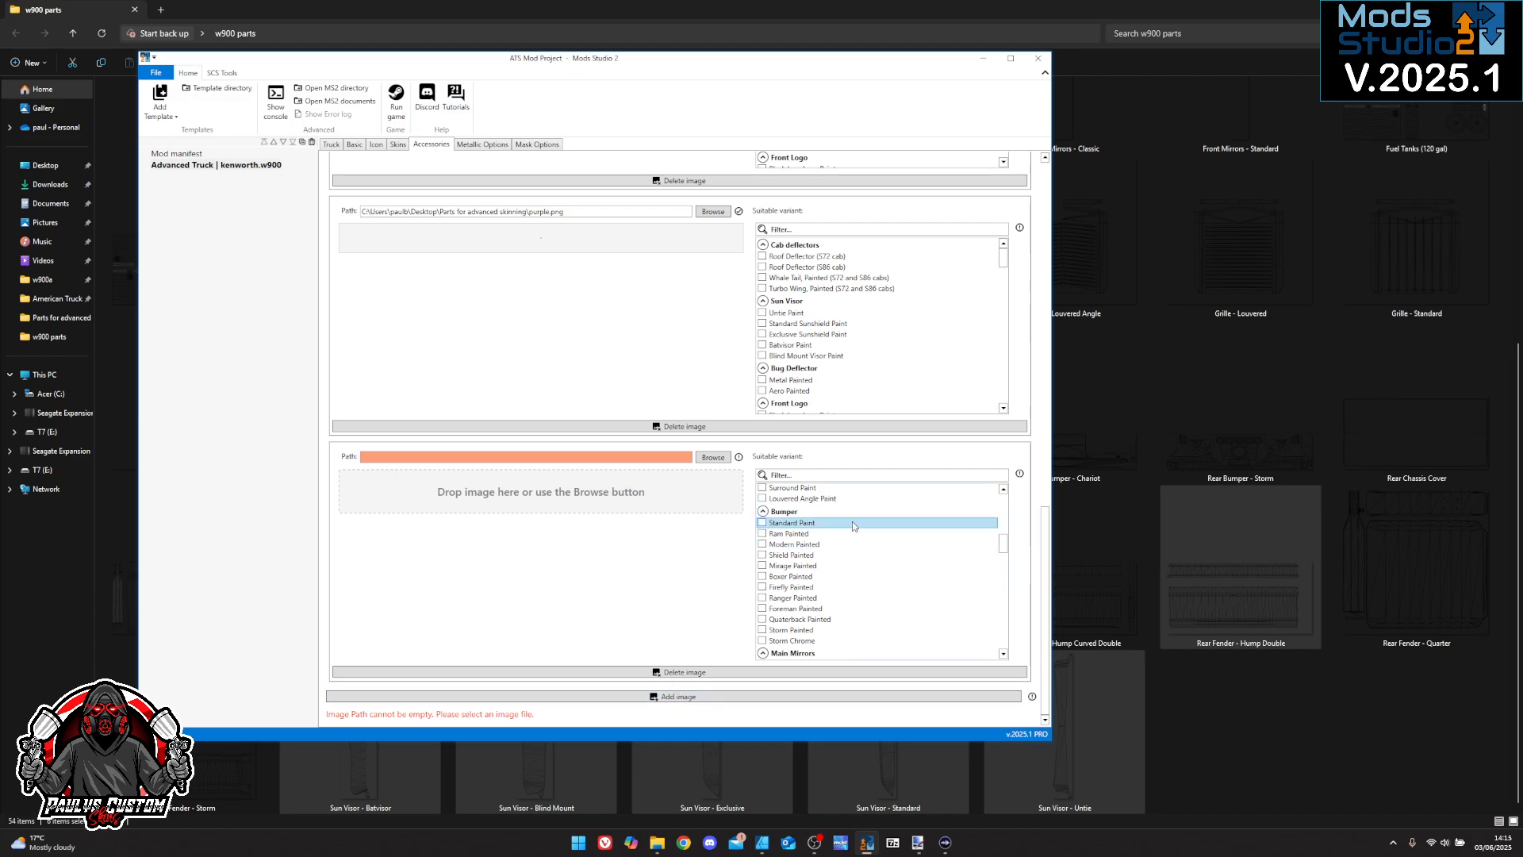
mouse_move(808, 531)
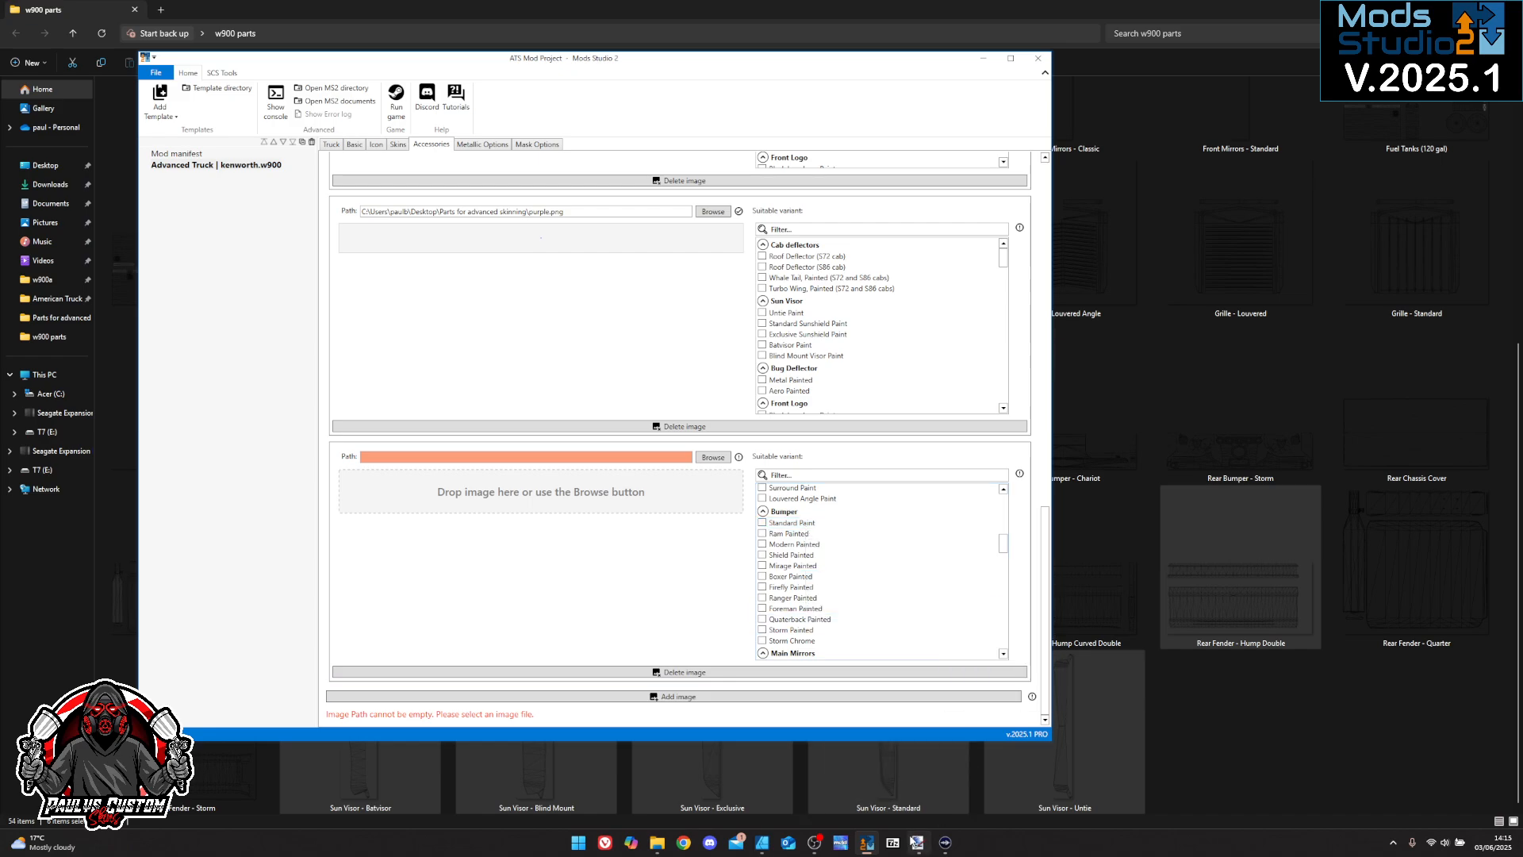
Switch to Affinity Designer and close the Rear Fender - Hump Double document without saving its changes
left_click(762, 842)
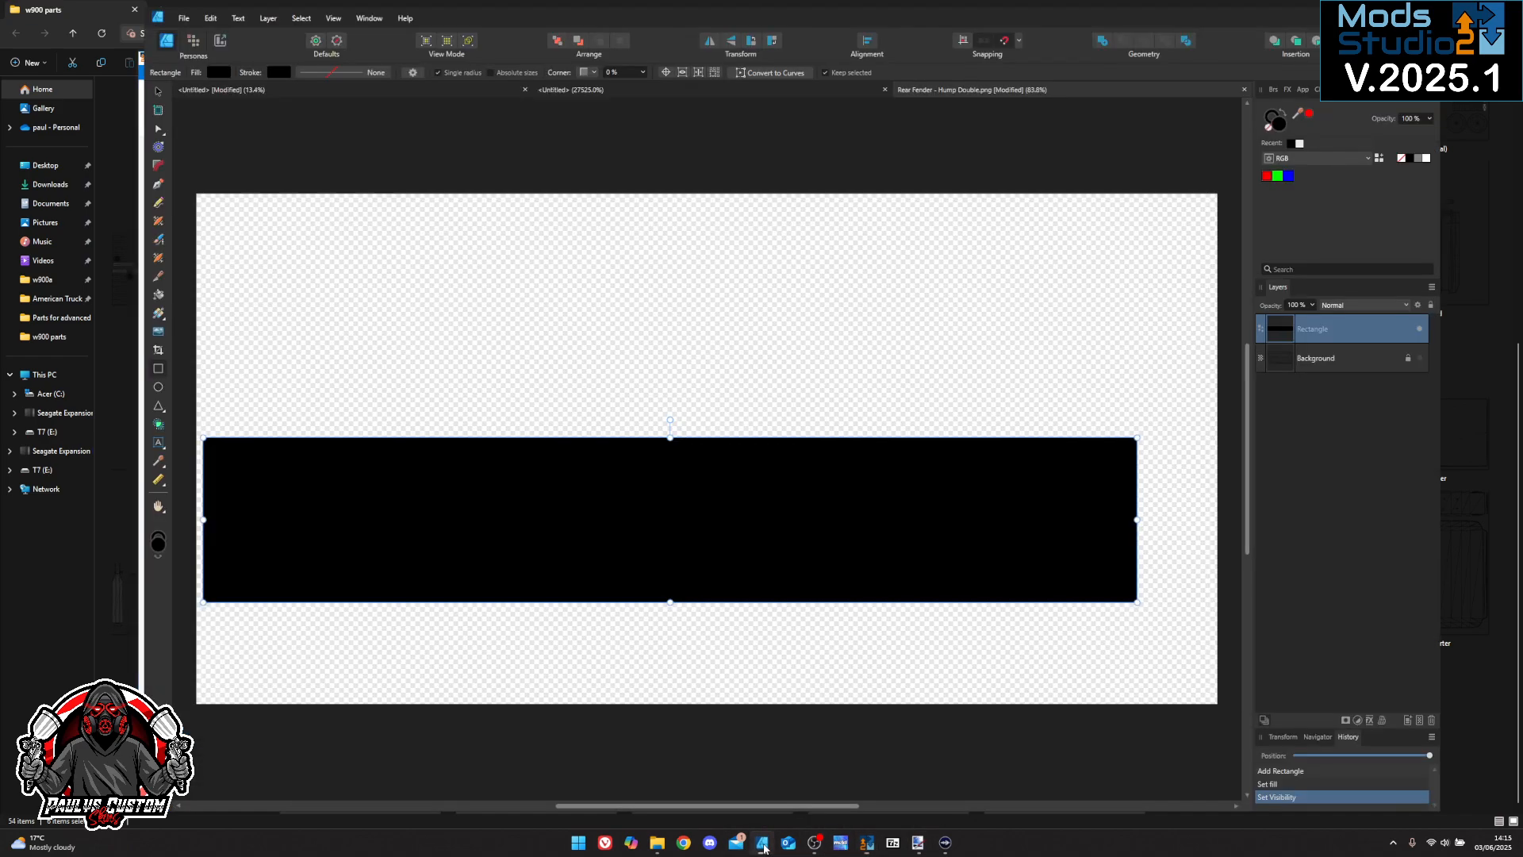
left_click(1244, 90)
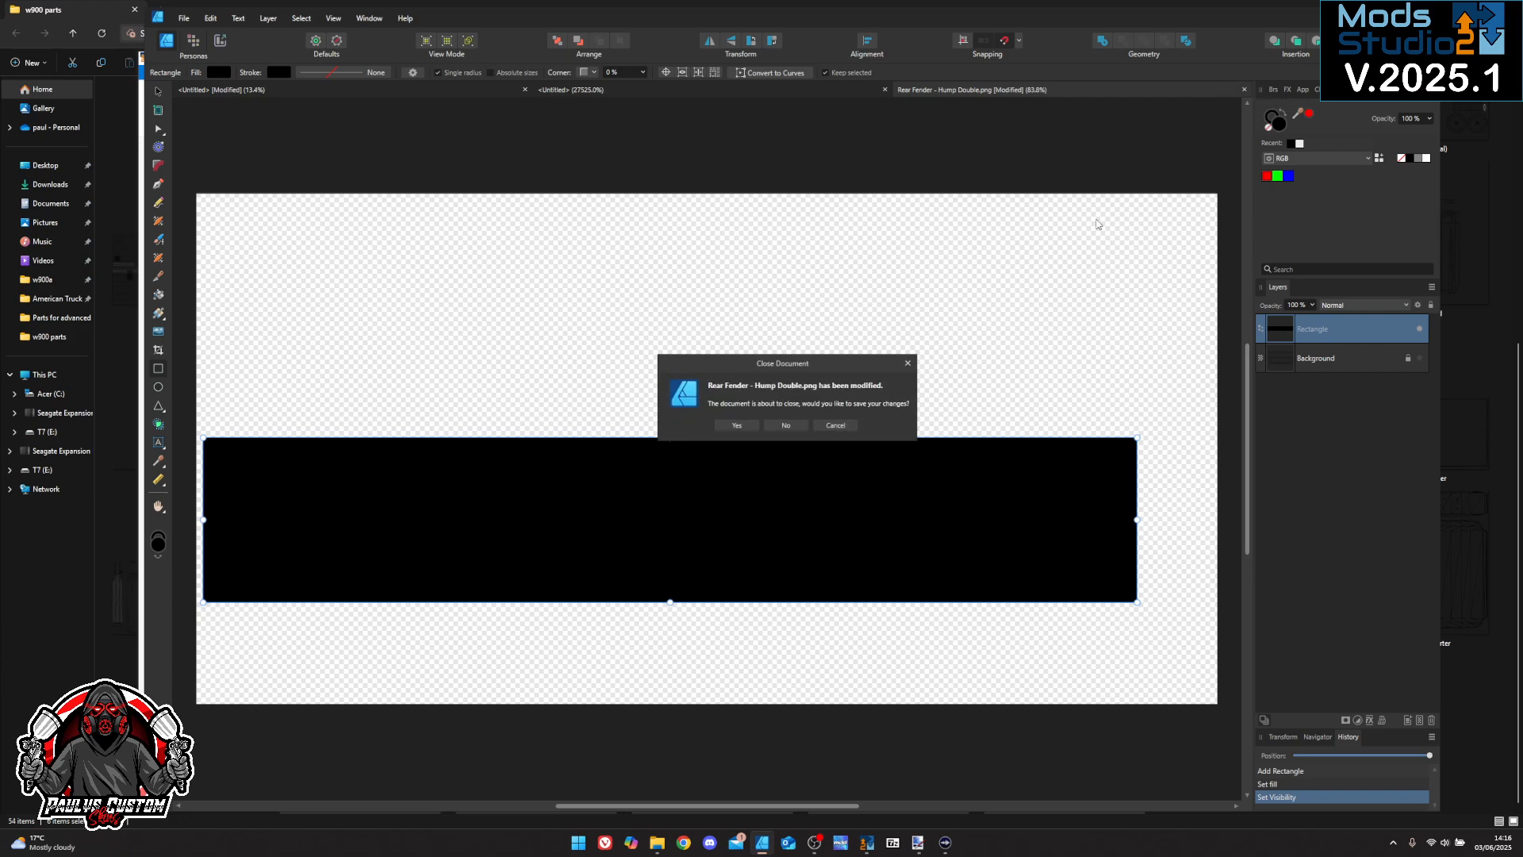
left_click(793, 425)
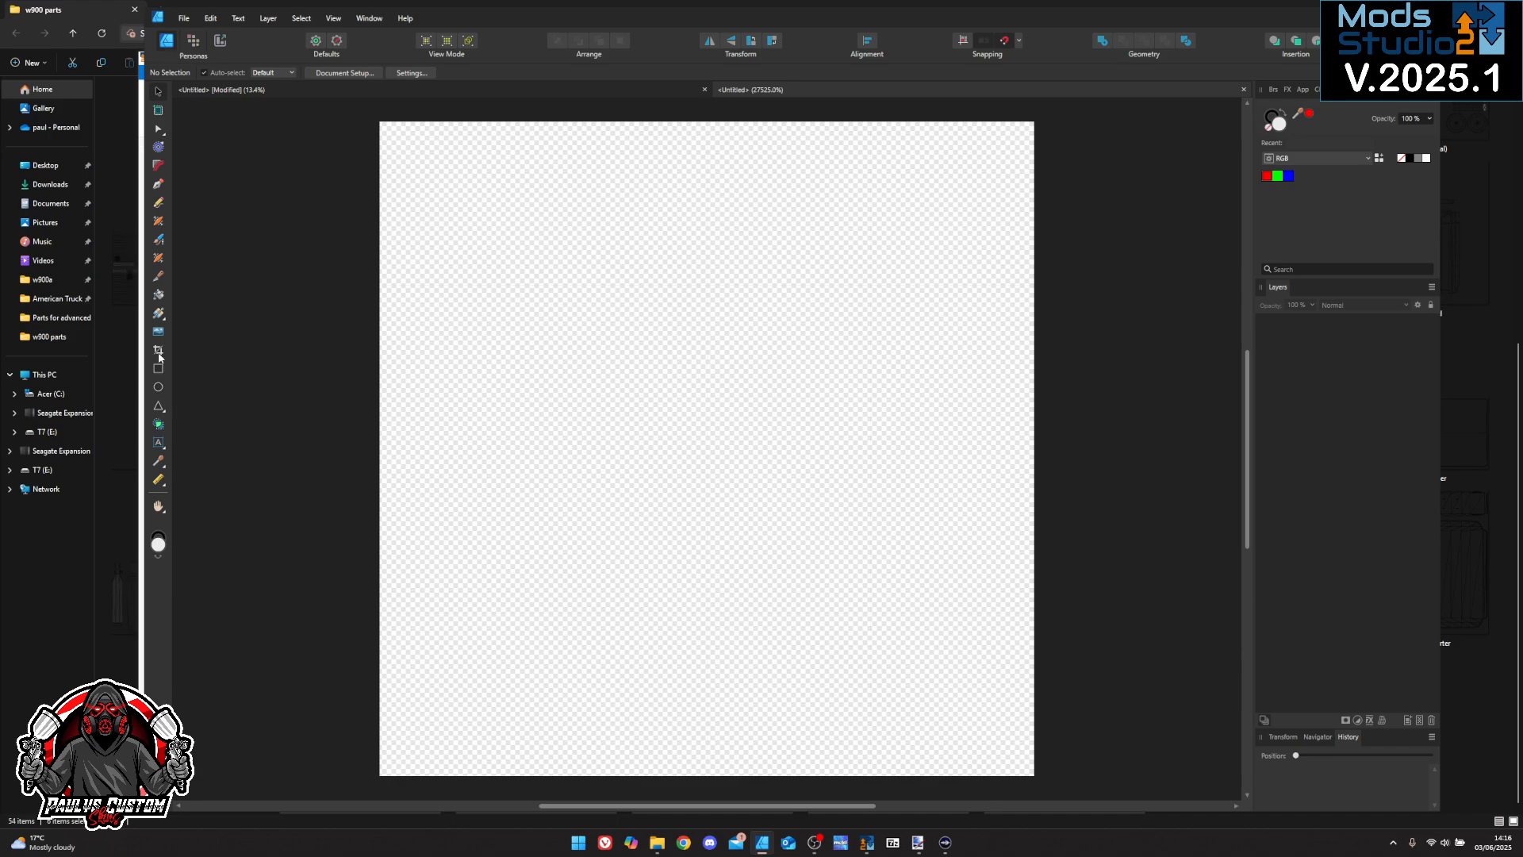
Add a pixel layer to the blank 4 px square document and flood-fill it with pure blue in the Pixel persona
left_click(193, 41)
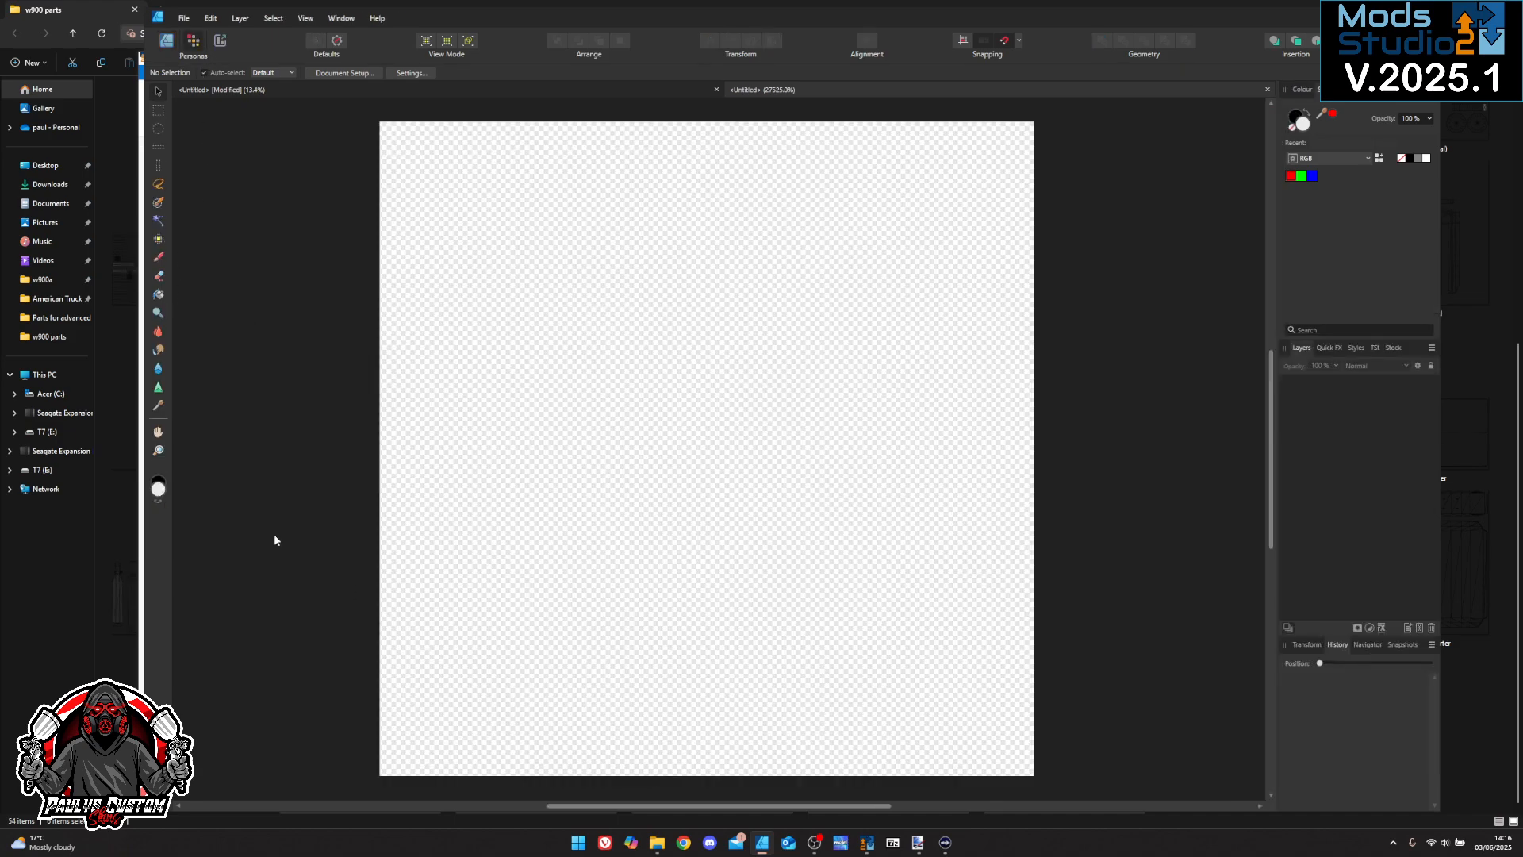
left_click(158, 295)
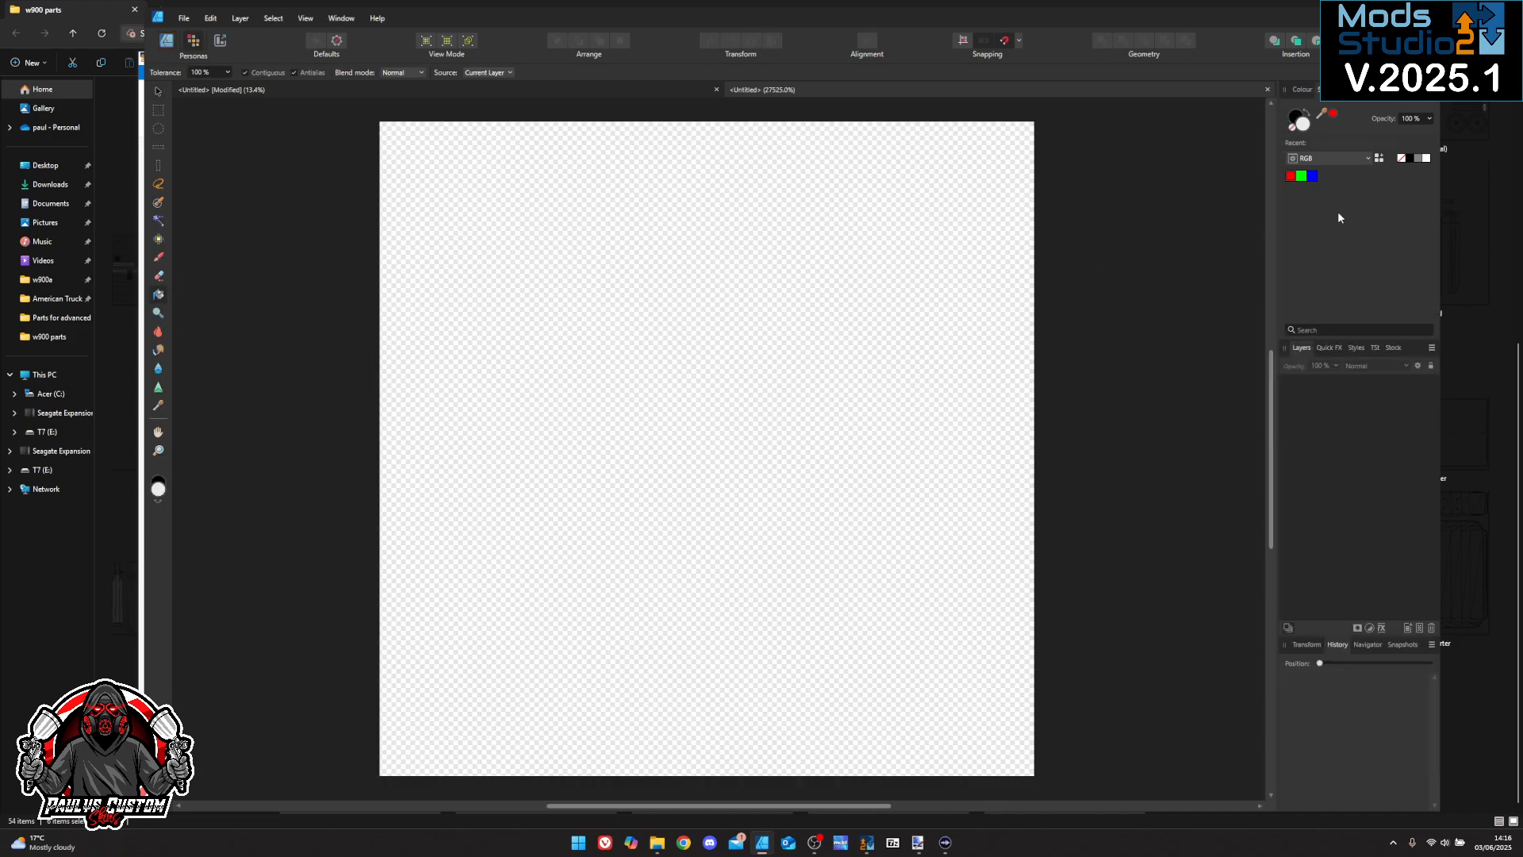
left_click(1419, 628)
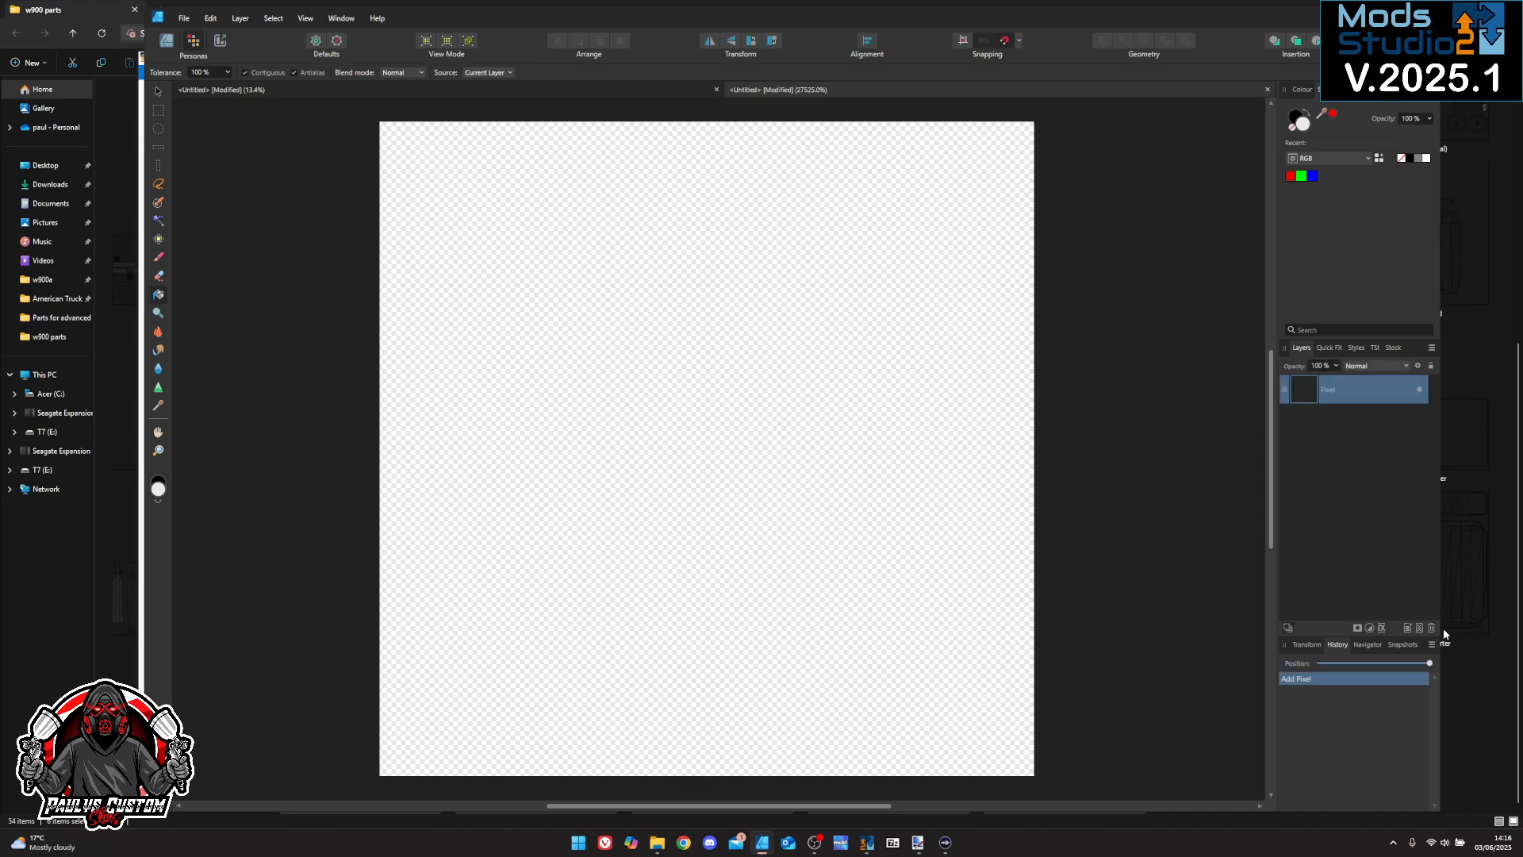
left_click(1313, 176)
left_click(694, 380)
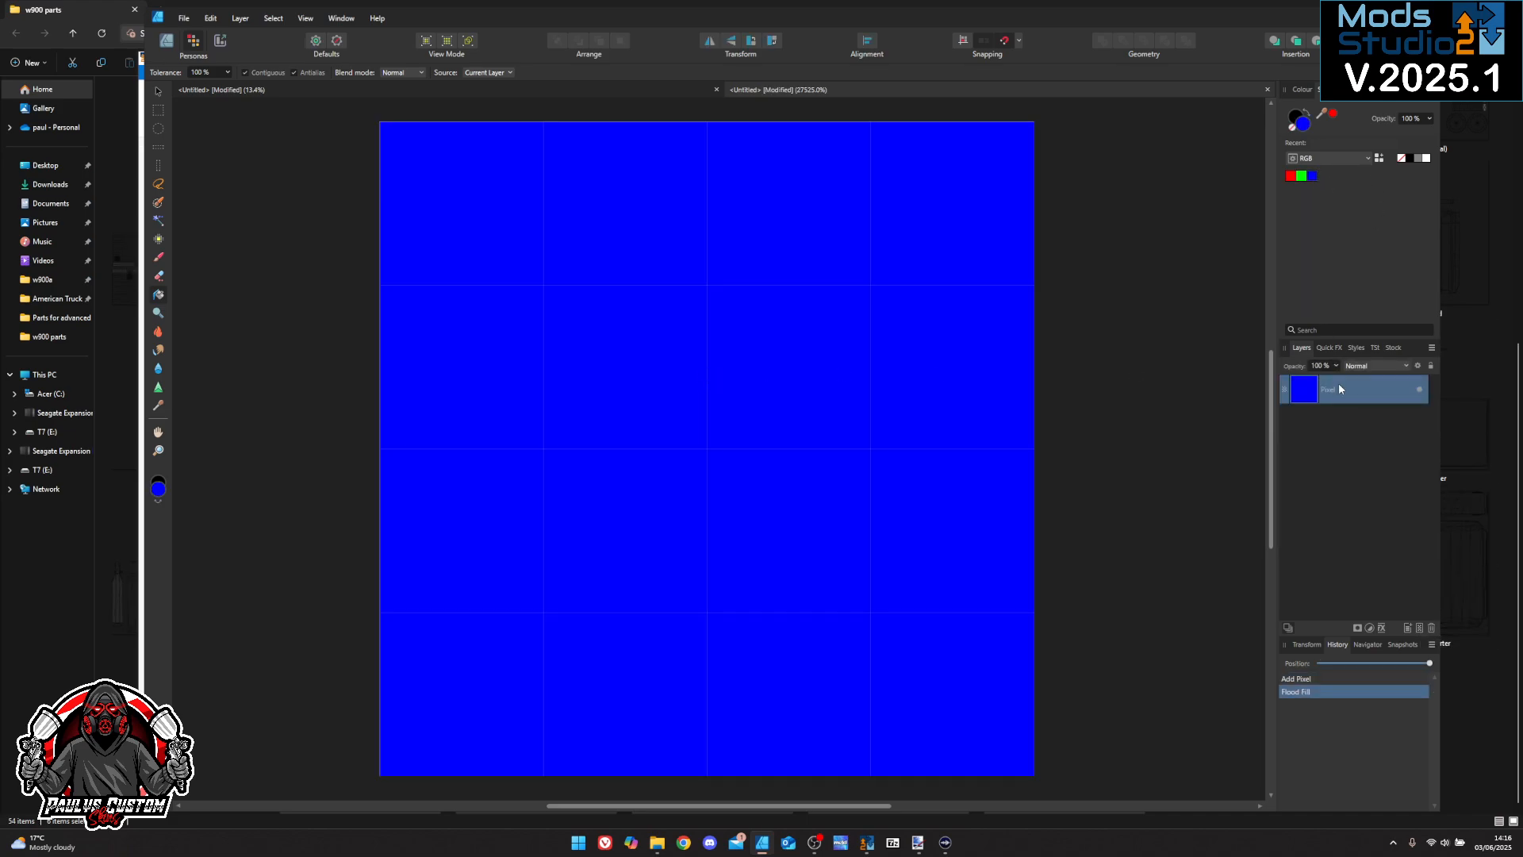
Export the blue document as a 4 × 4 px PNG named blue1 in the You Tube Thumbnails folder
left_click(183, 18)
left_click(238, 215)
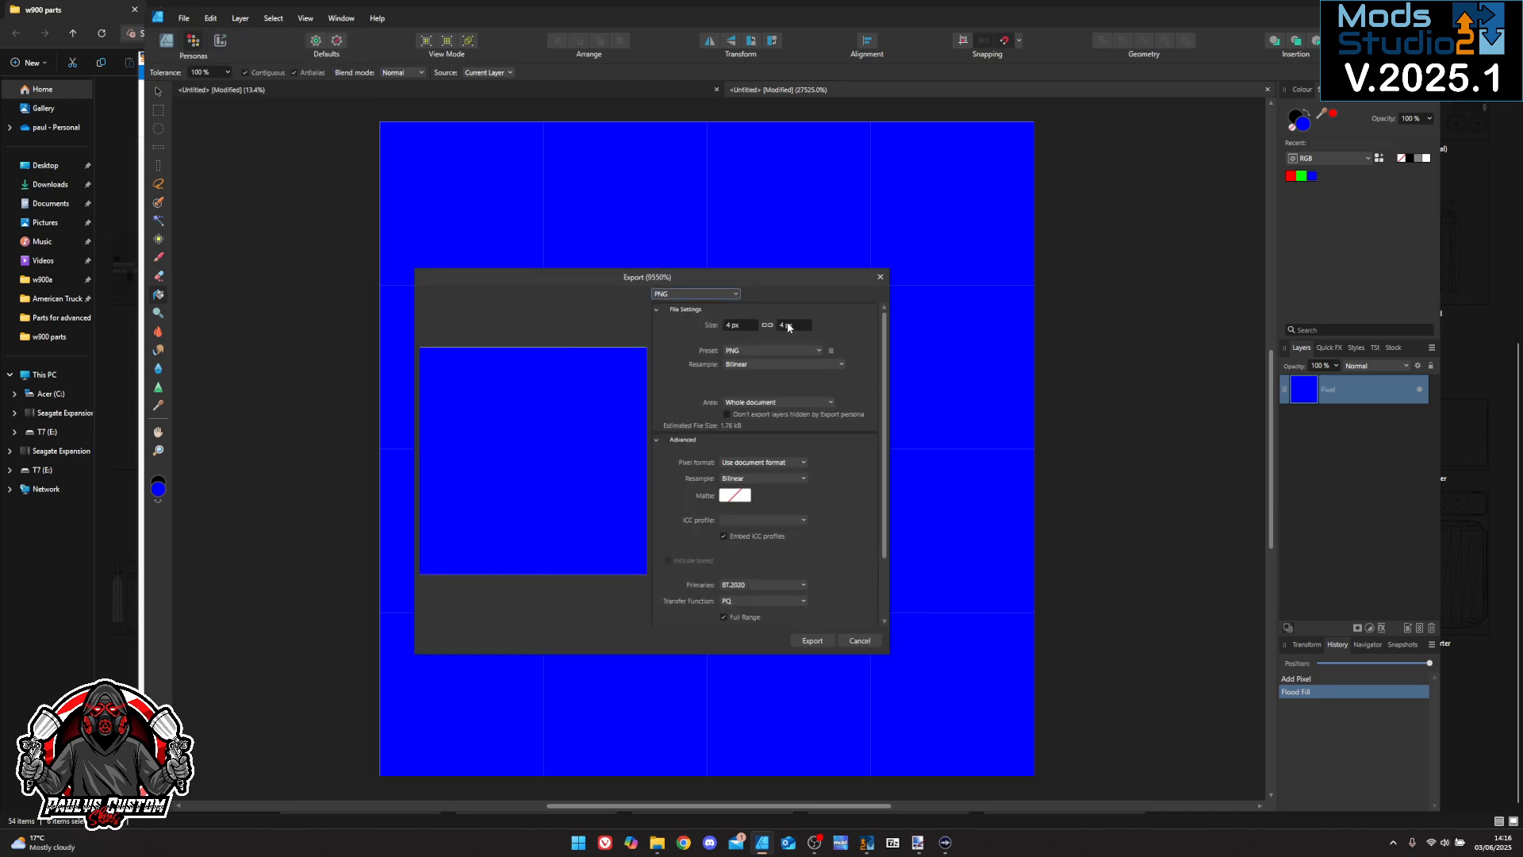
left_click(830, 647)
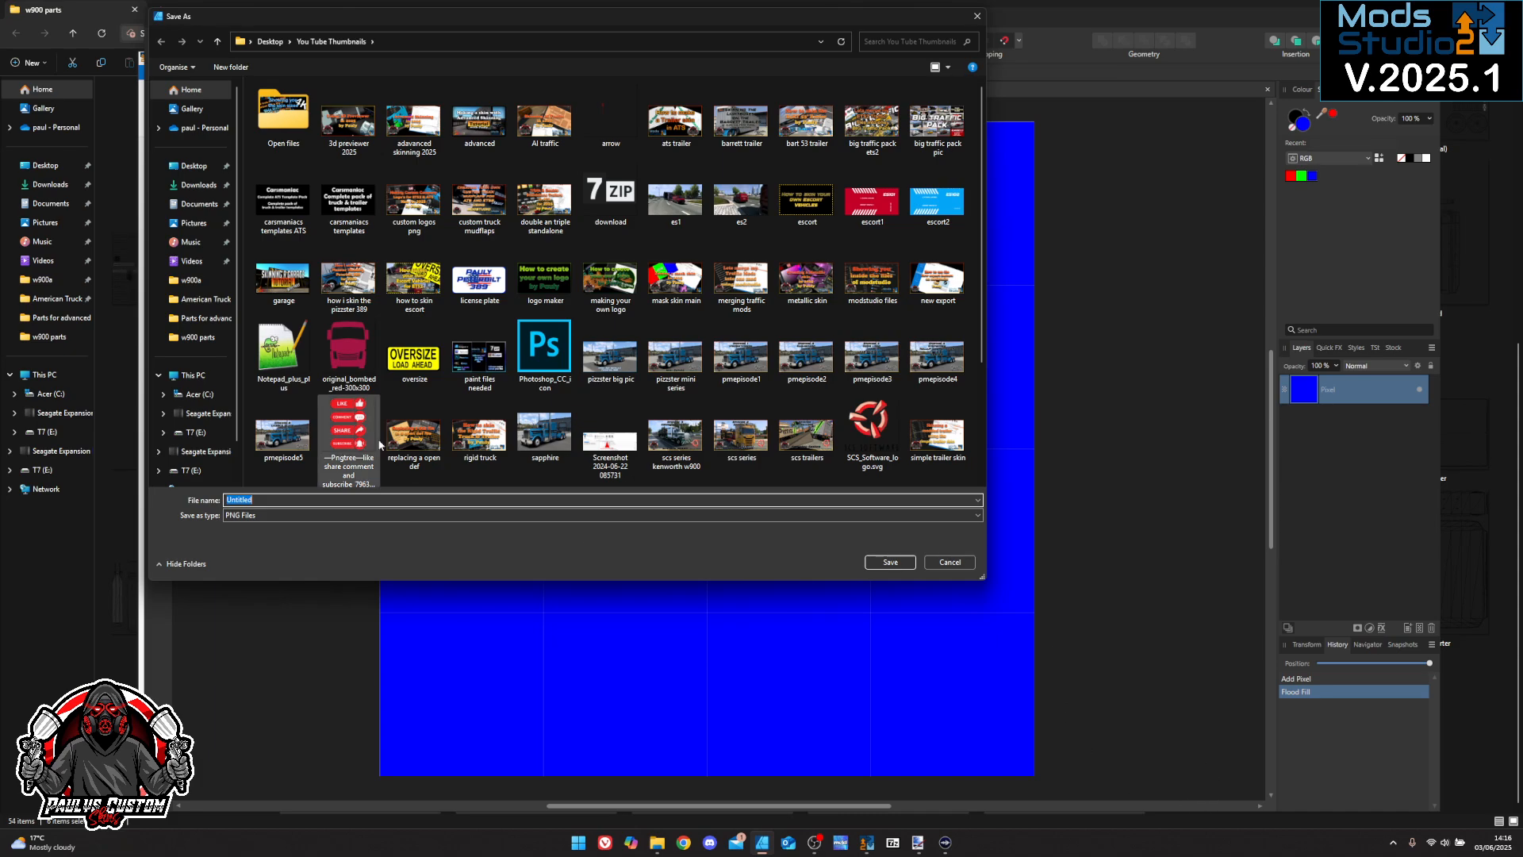
left_click(264, 500)
key("BackSpace")
key("BackSpace")
key("BackSpace")
key("BackSpace")
key("BackSpace")
key("BackSpace")
key("BackSpace")
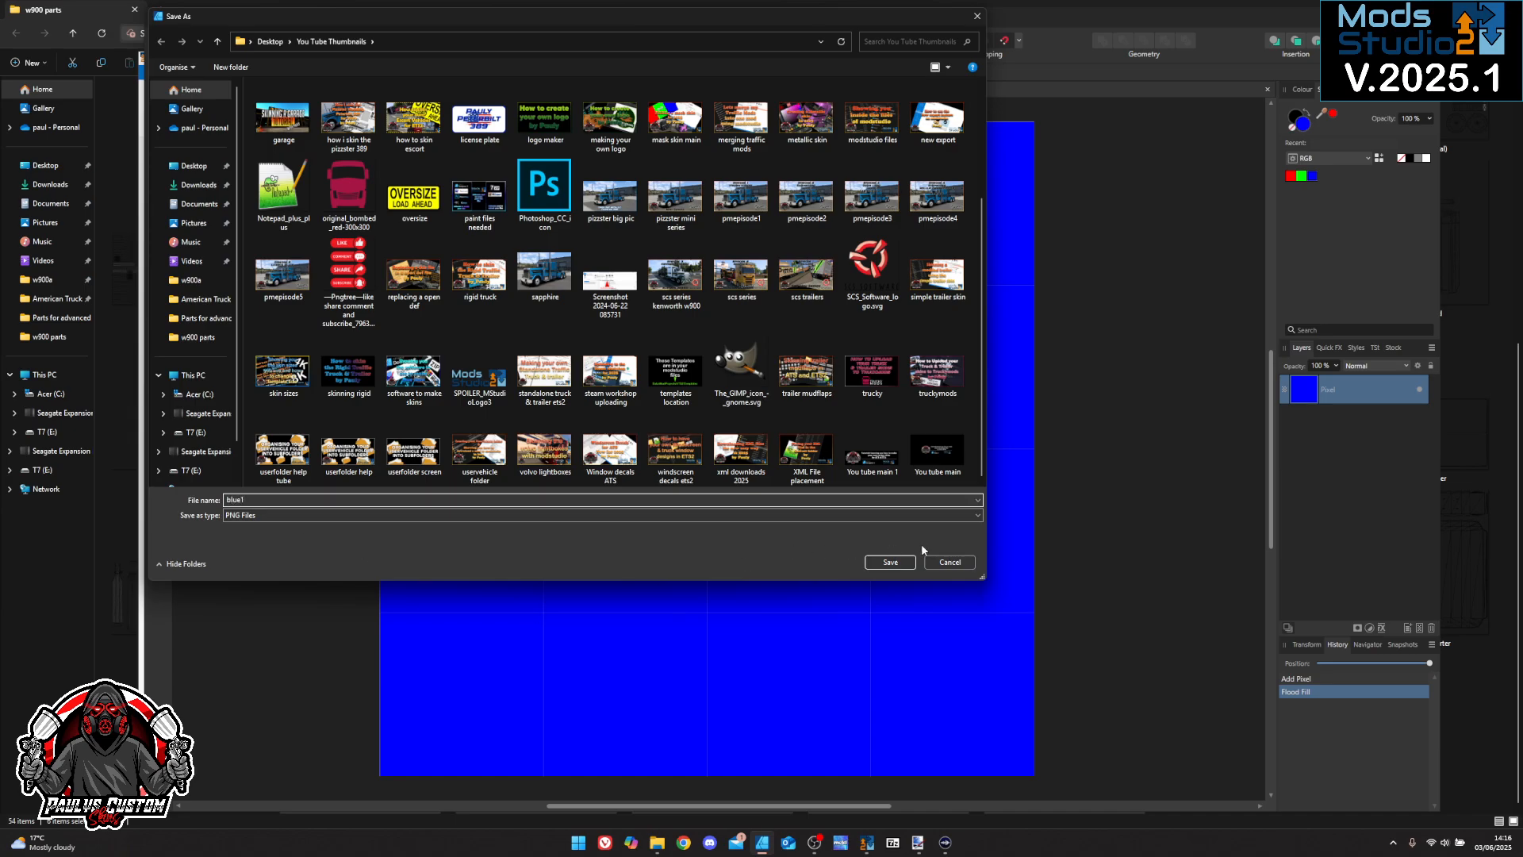
left_click(890, 562)
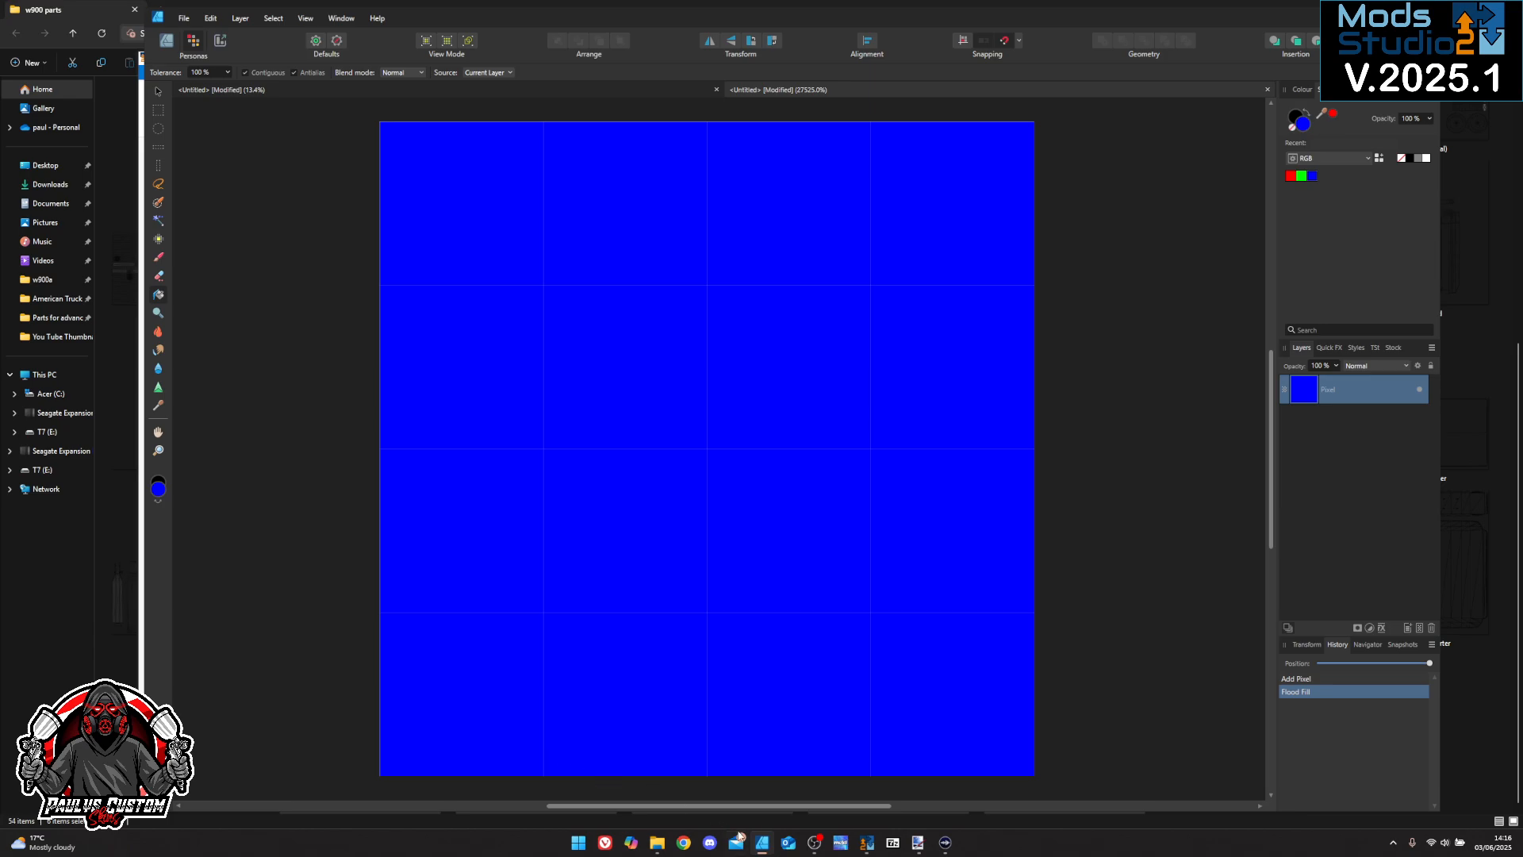
Look for the exported blue1 image in the You Tube Thumbnails folder in File Explorer, and minimise that window
mouse_move(657, 843)
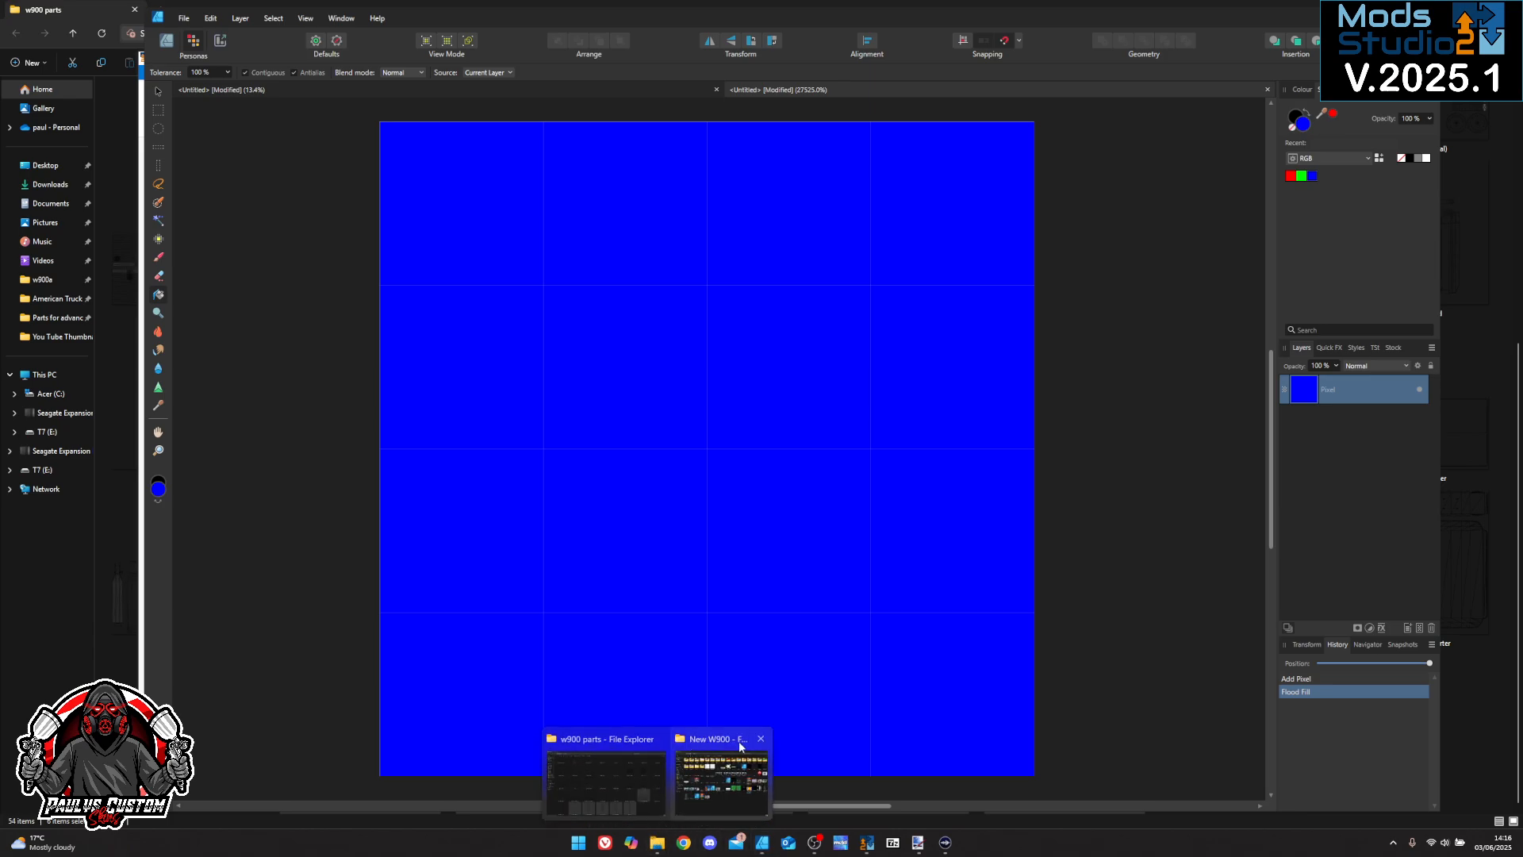
left_click(719, 744)
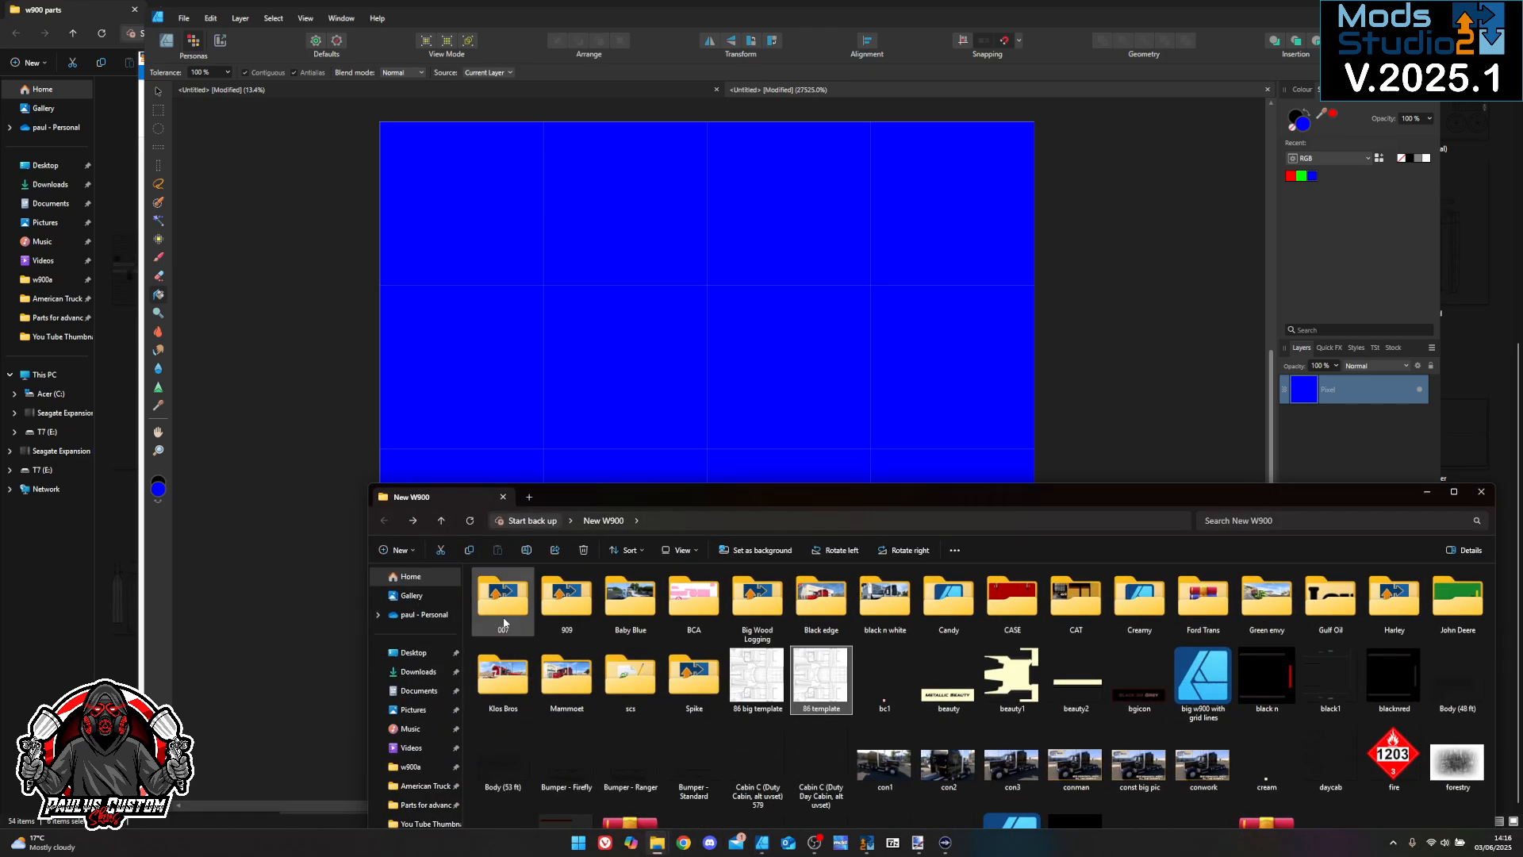
left_click(429, 823)
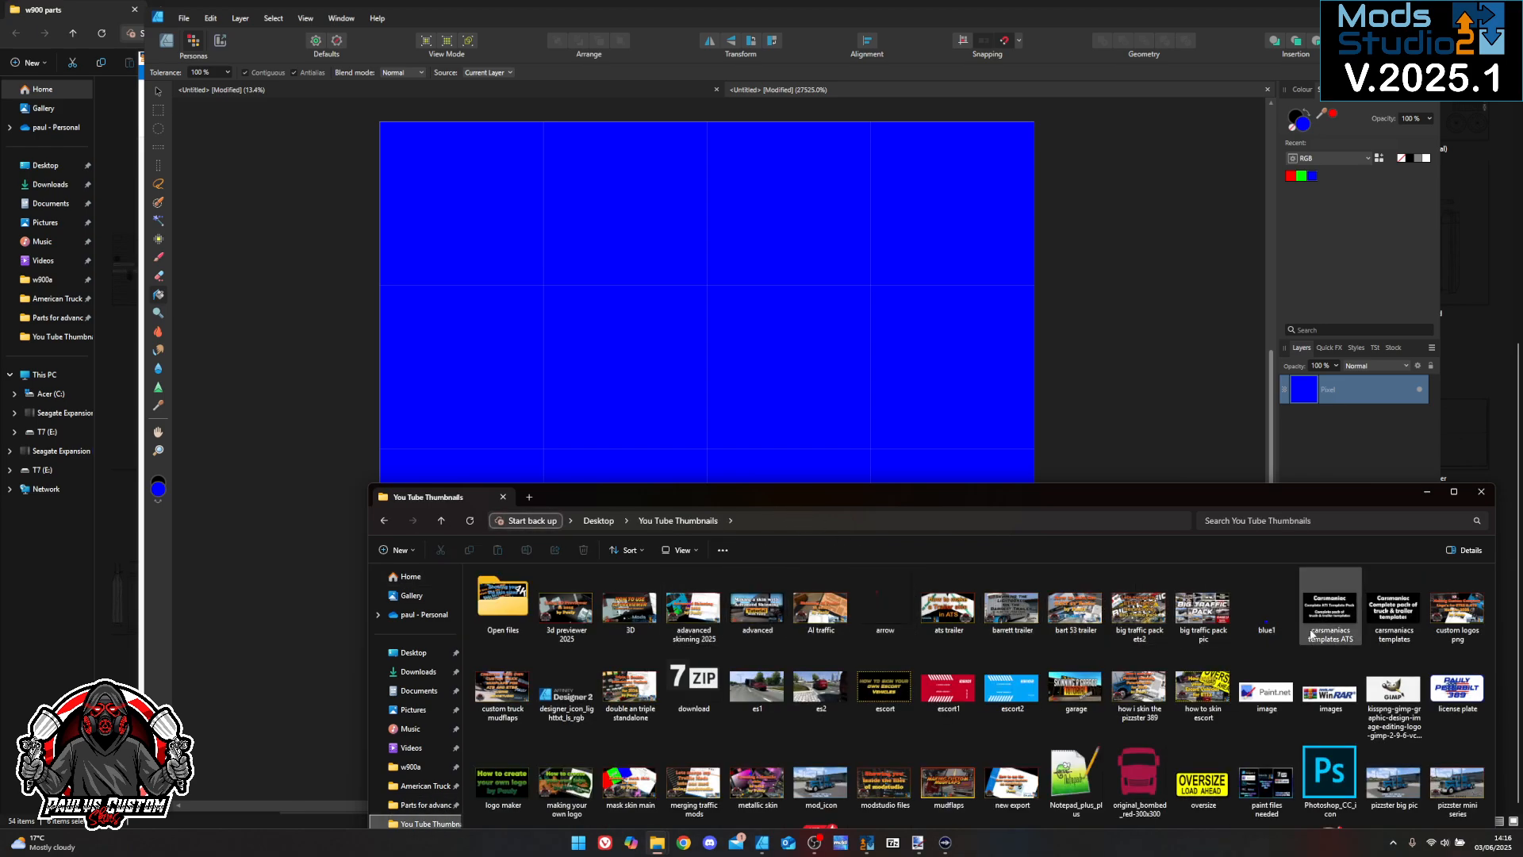
left_click_drag(1115, 497, 879, 193)
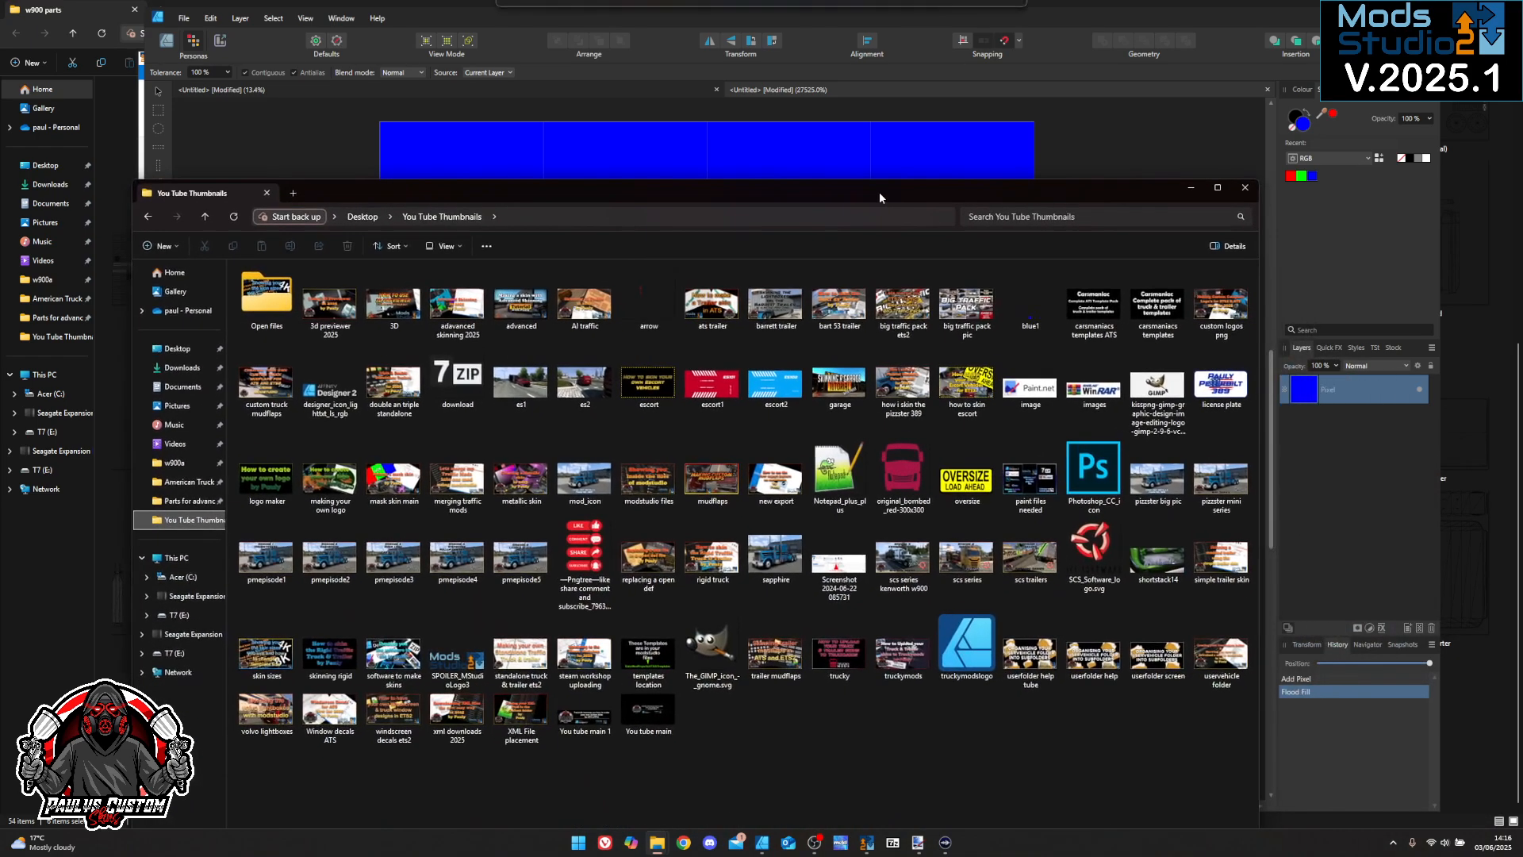
left_click(1191, 188)
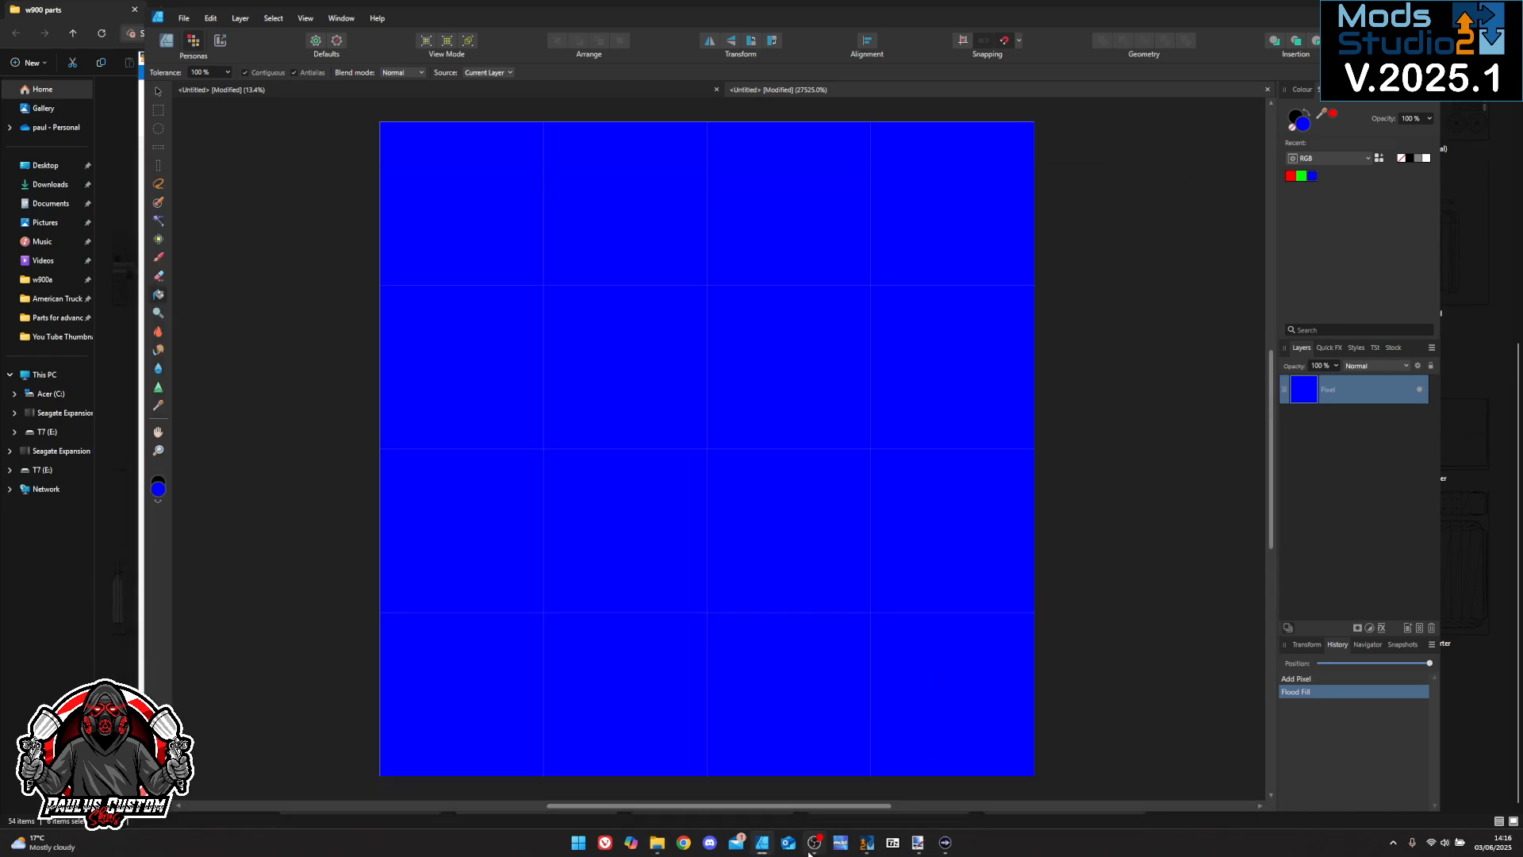
Look through the accessory templates in the w900 parts folder in File Explorer, and switch to Paint.NET
mouse_move(656, 843)
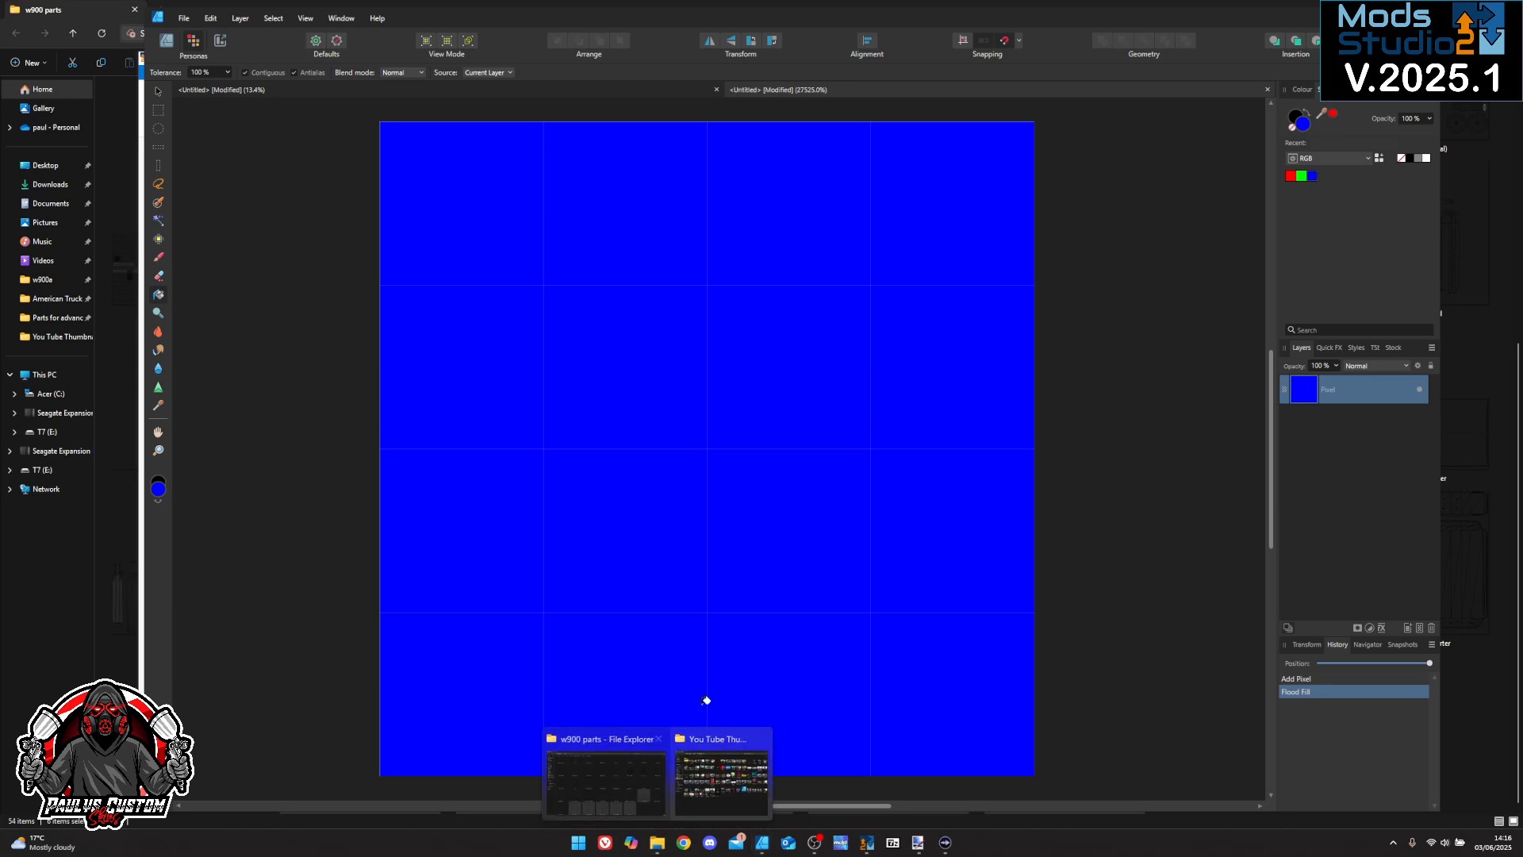
left_click(610, 750)
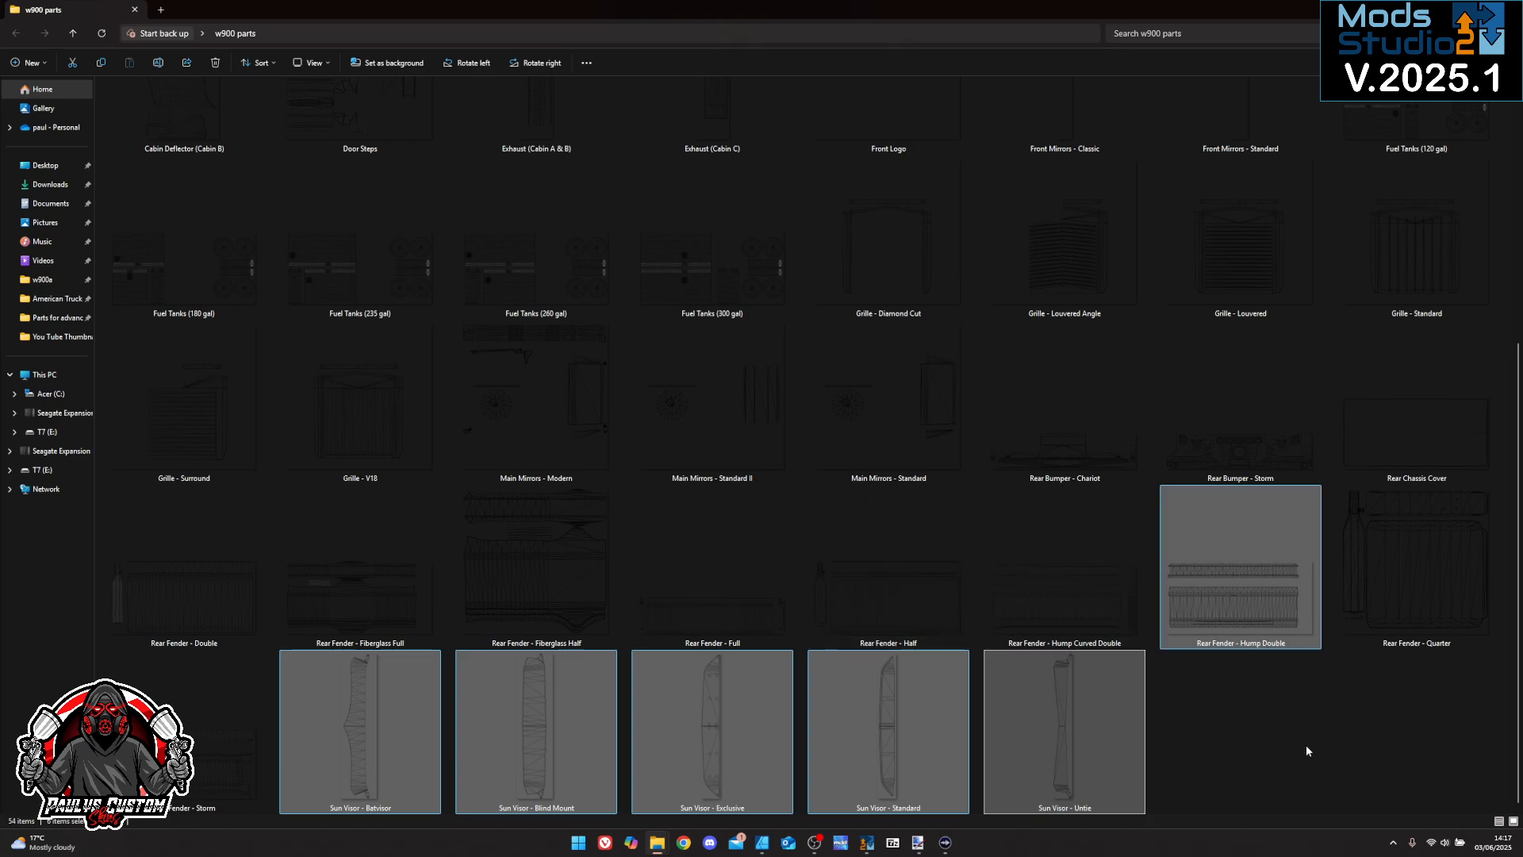
scroll(1119, 578, "up", 3)
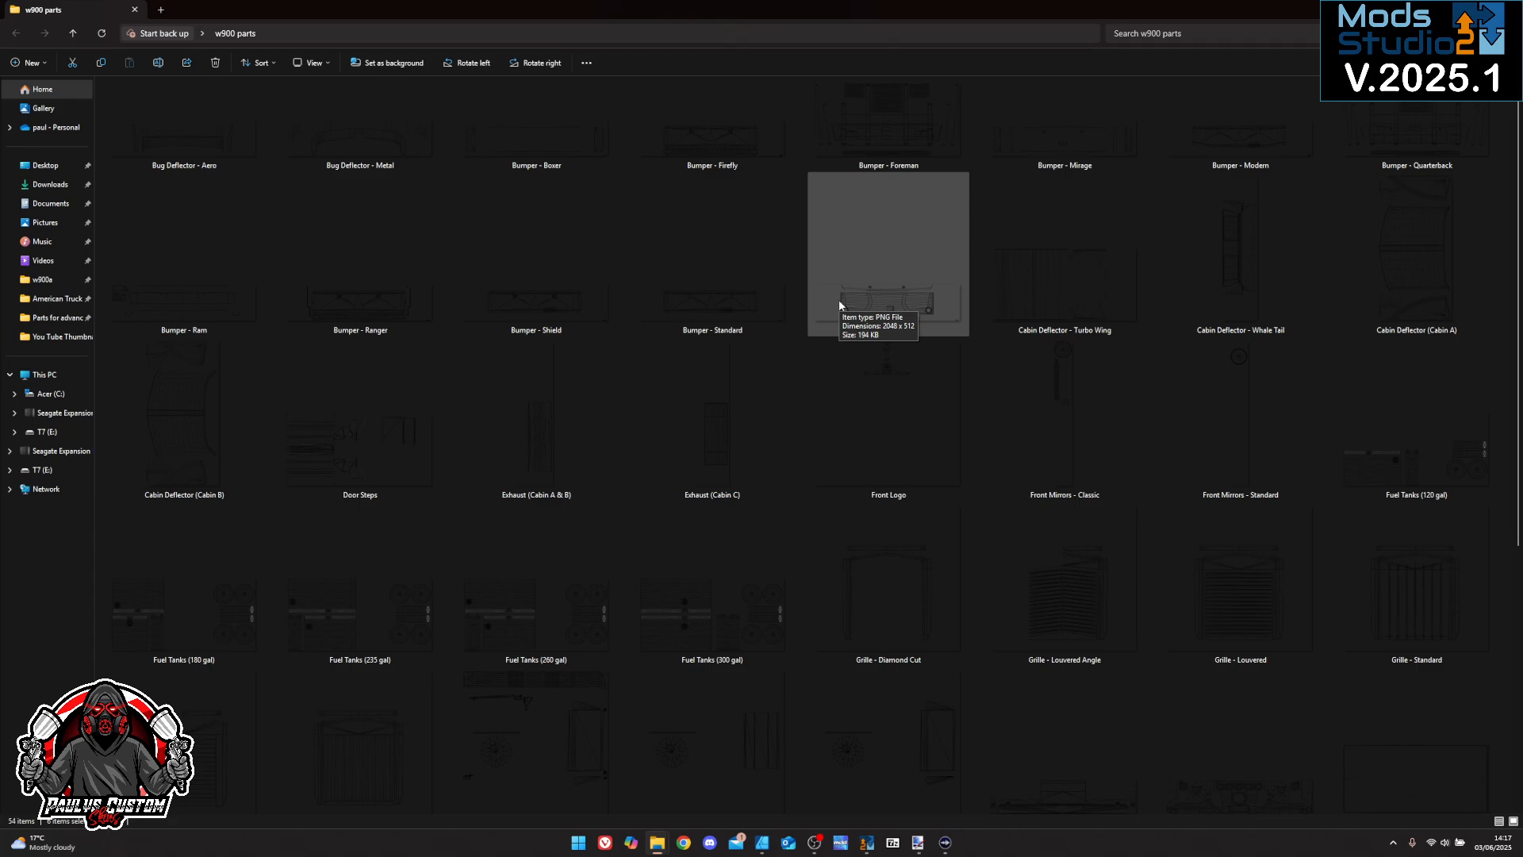
scroll(1195, 546, "down", 3)
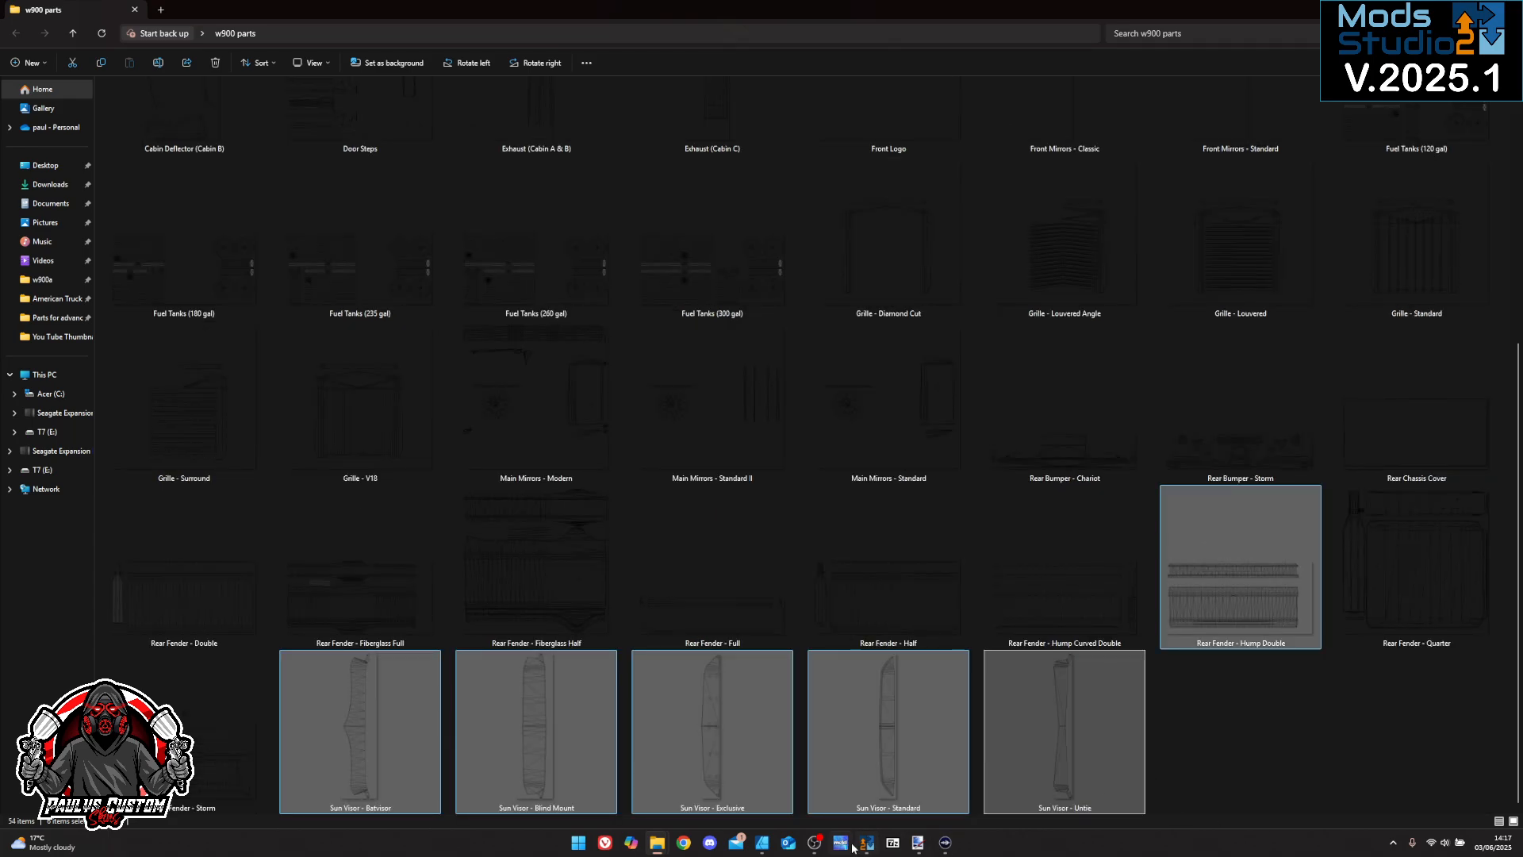
left_click(917, 842)
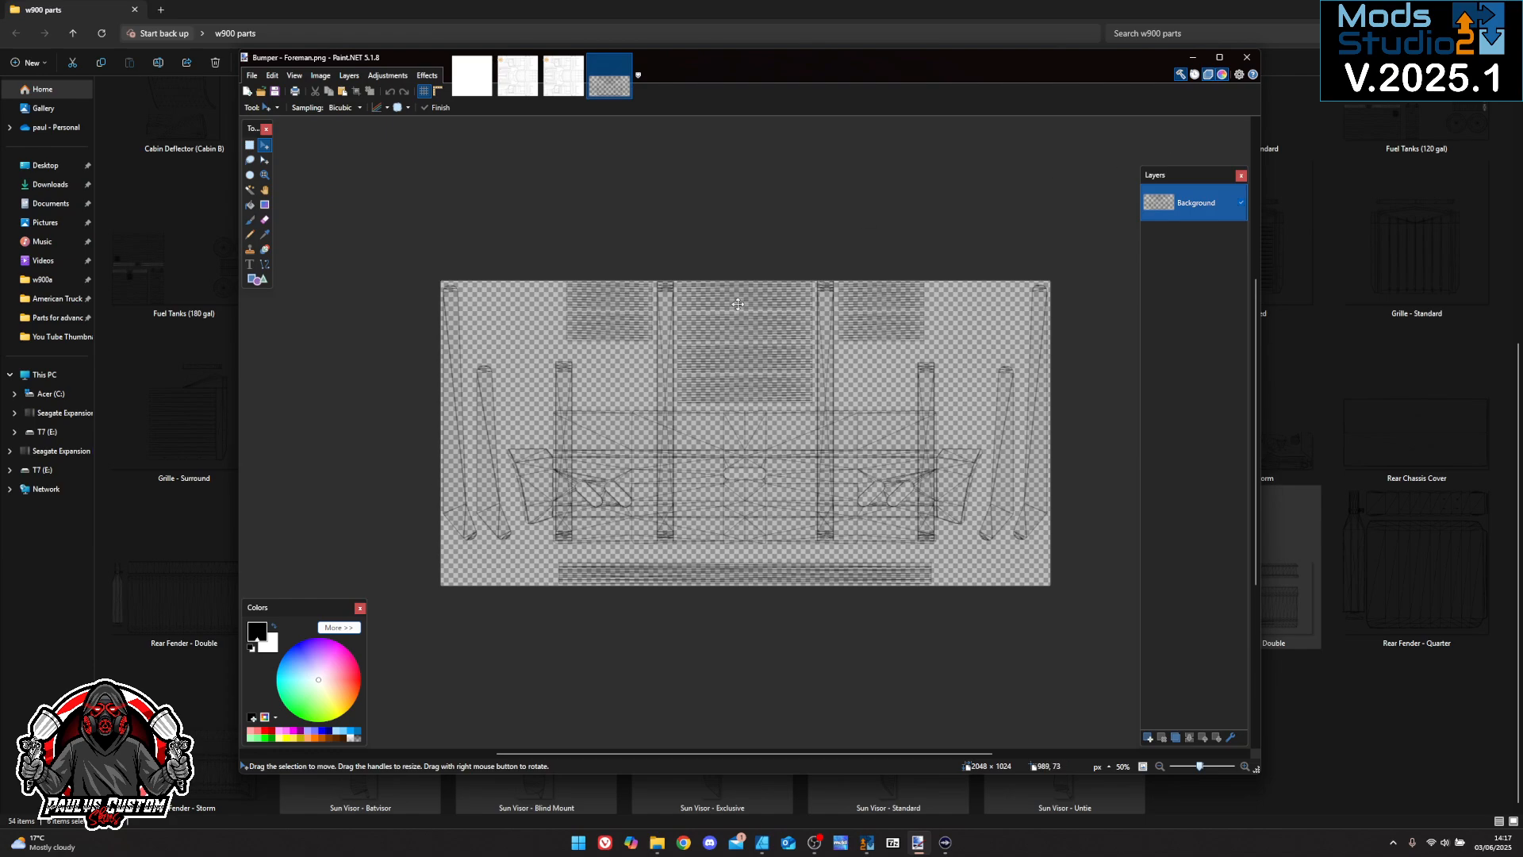
left_click(252, 77)
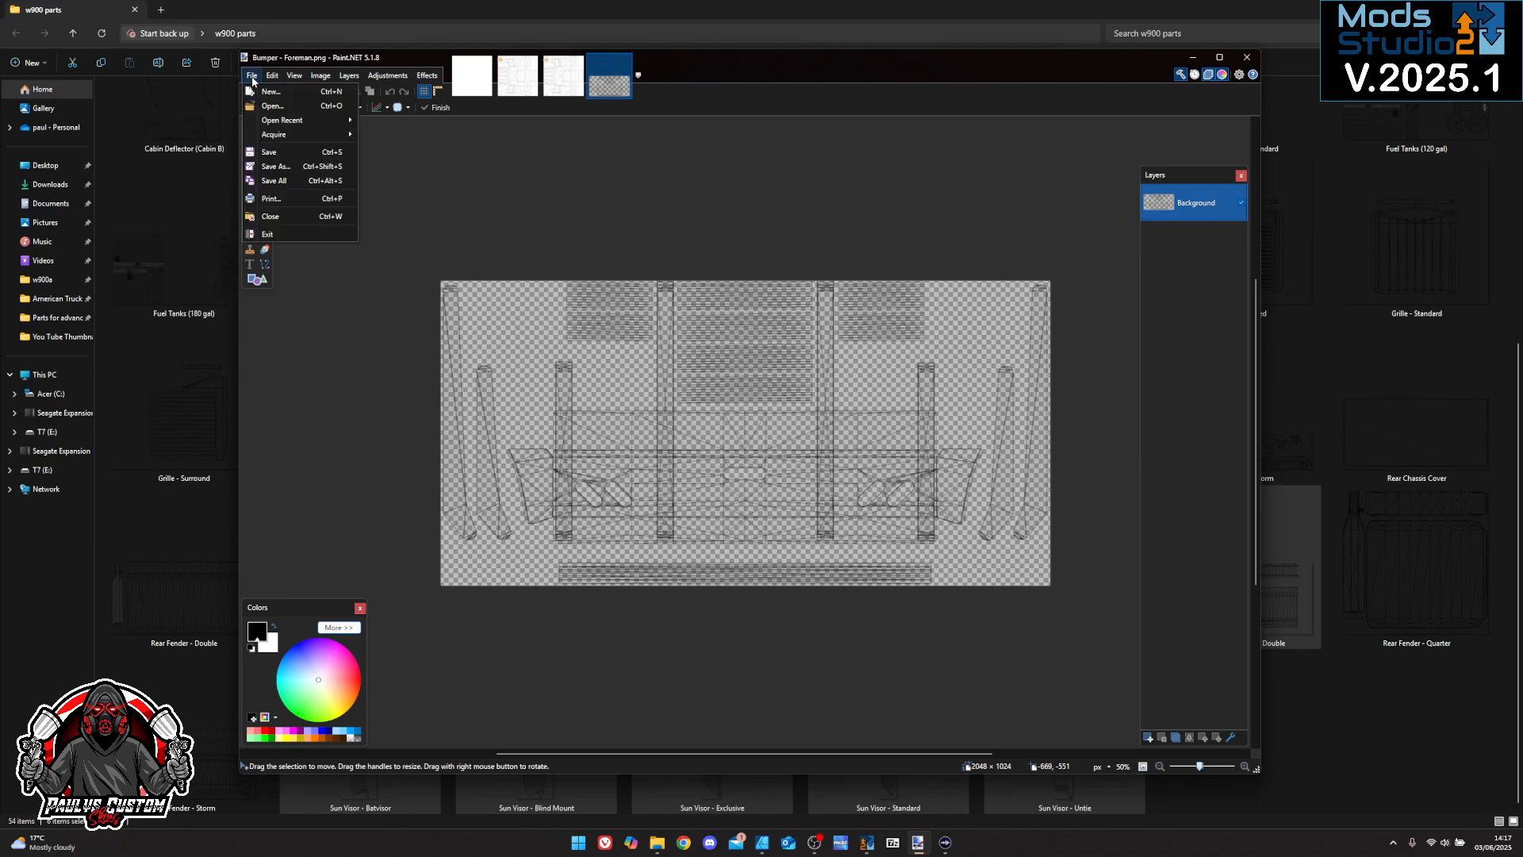
left_click(270, 91)
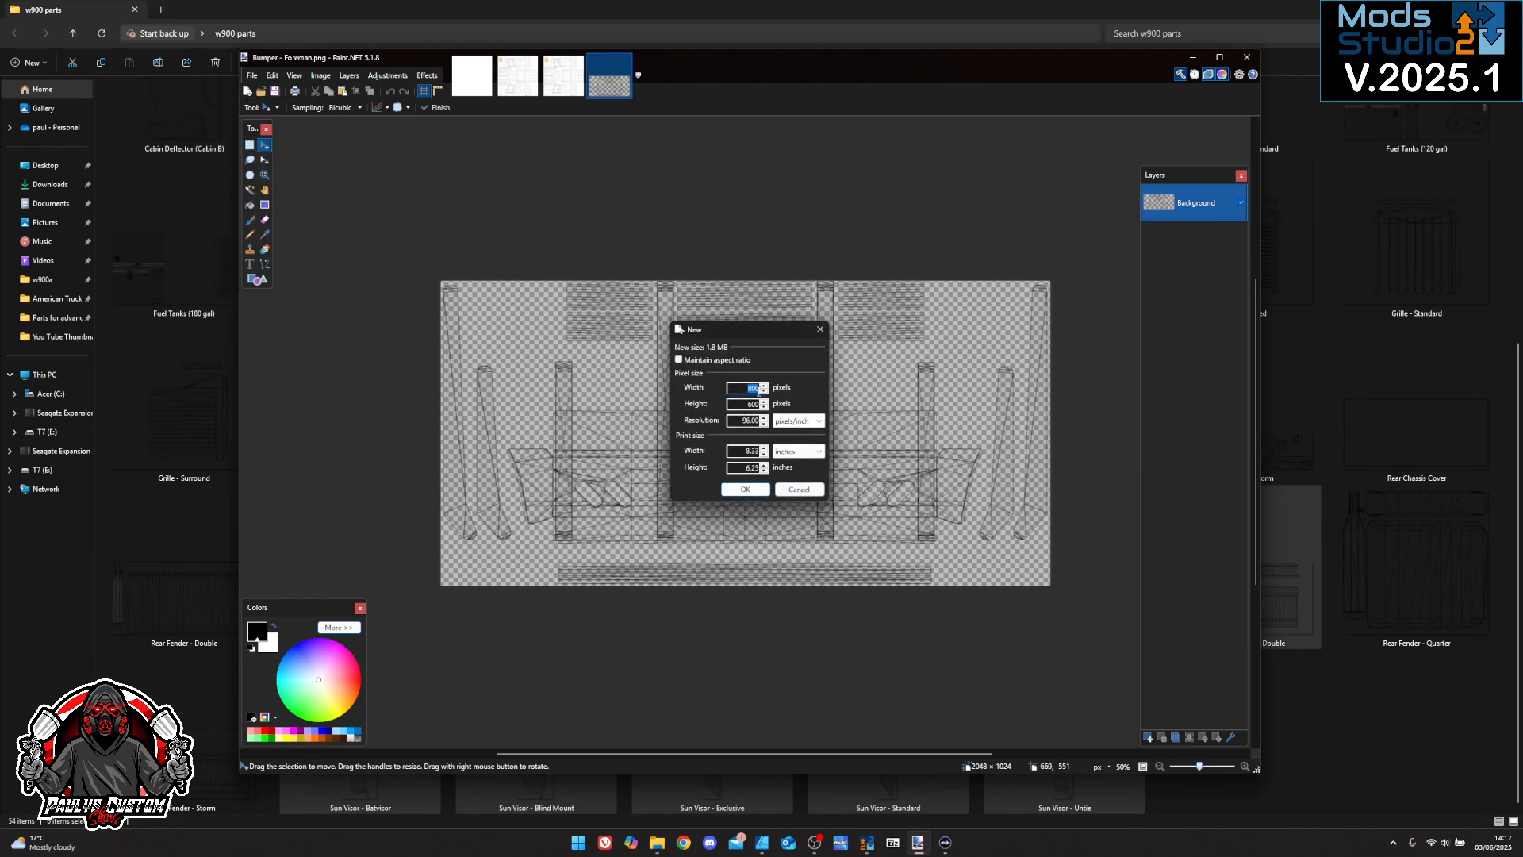
type("4")
left_click(755, 403)
left_click_drag(755, 404, 744, 406)
key("BackSpace")
left_click(820, 330)
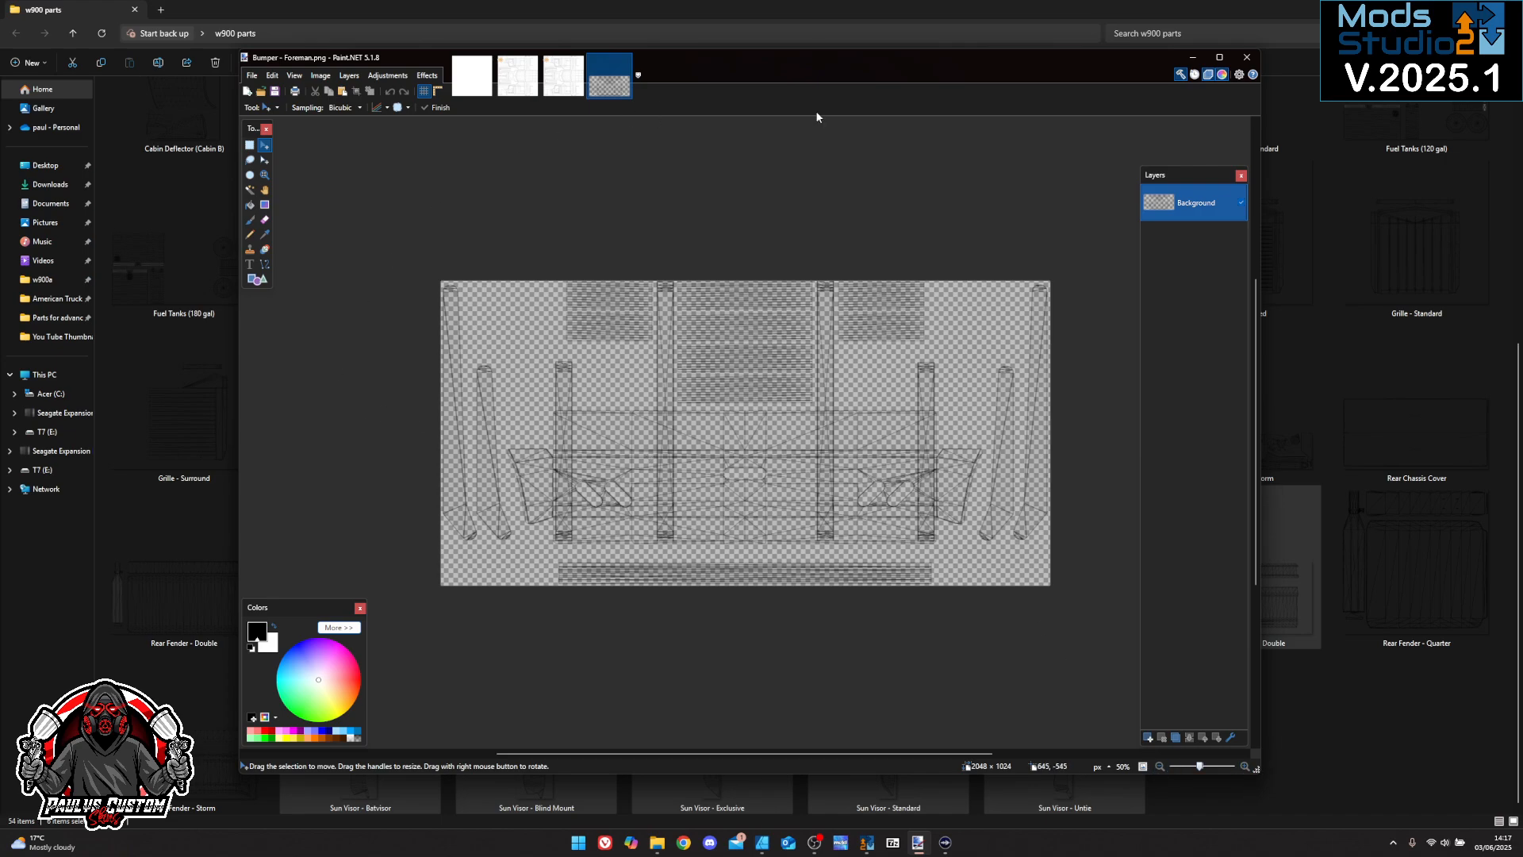
Exit Paint.NET and discard all unsaved image changes
left_click(1246, 58)
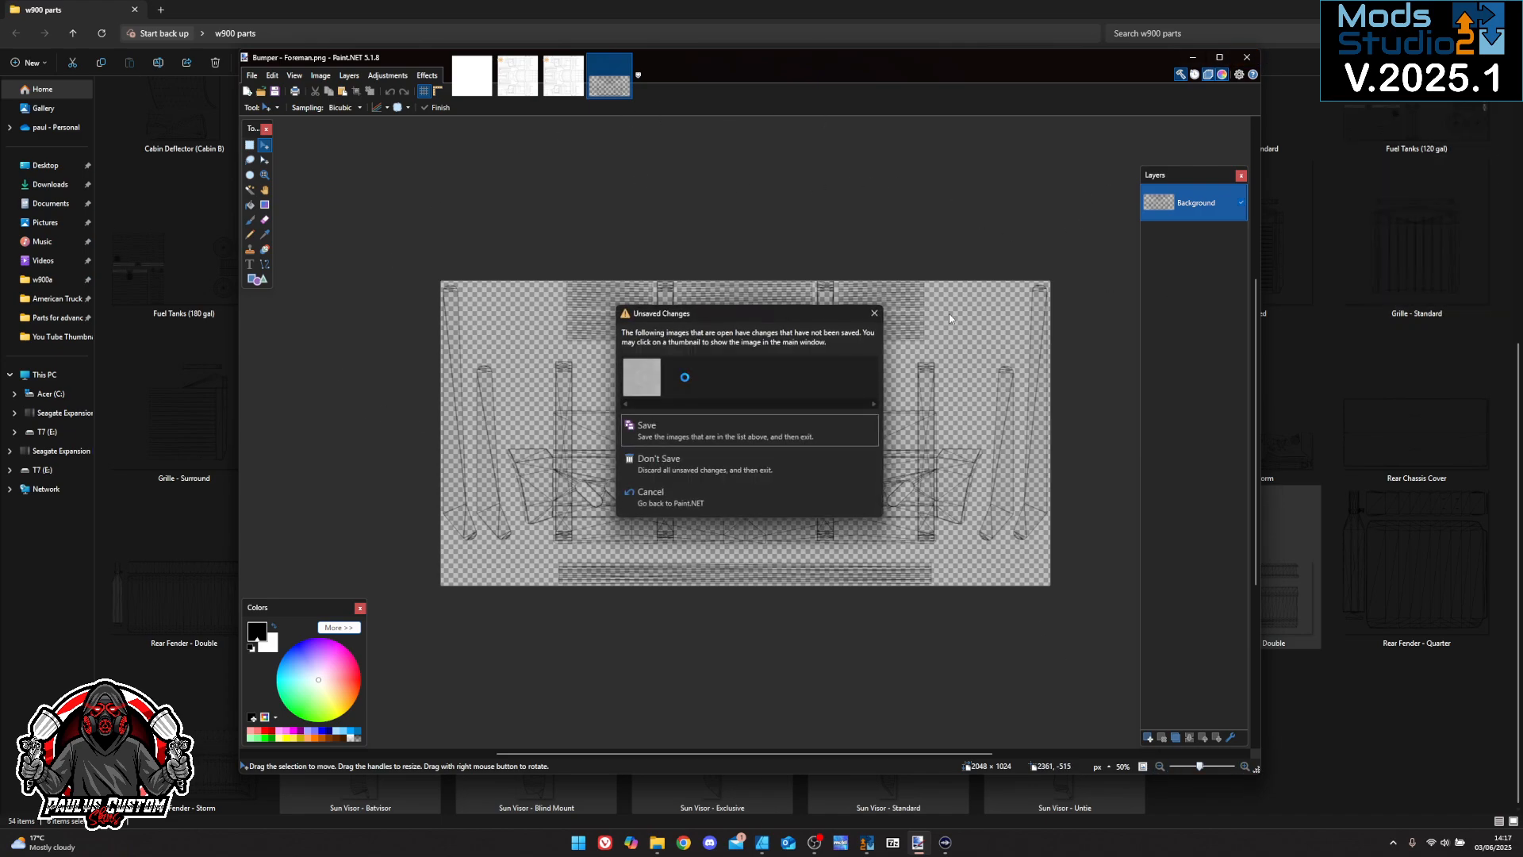
left_click(662, 475)
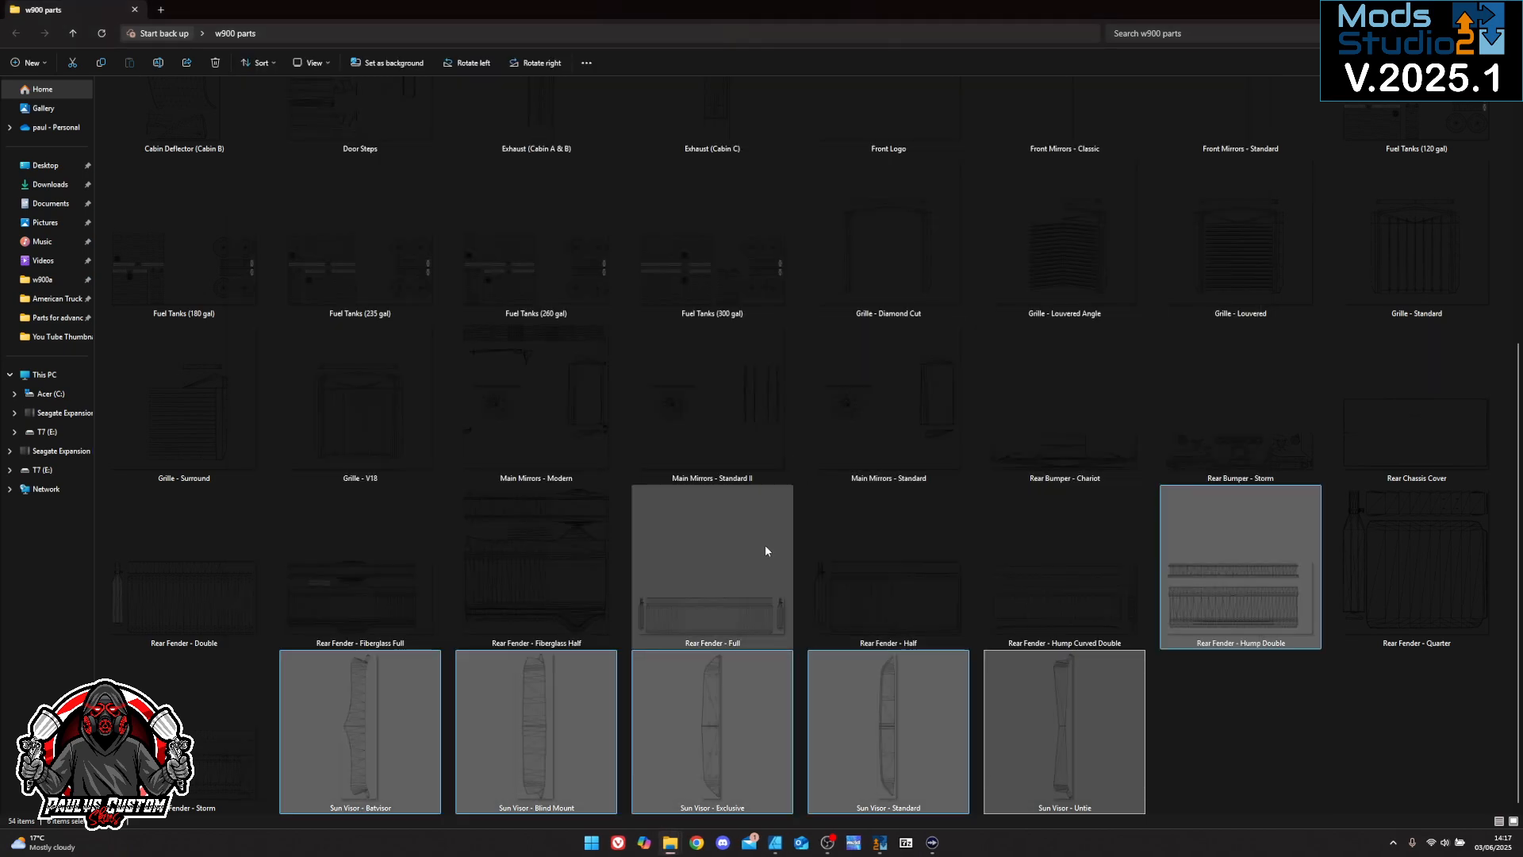